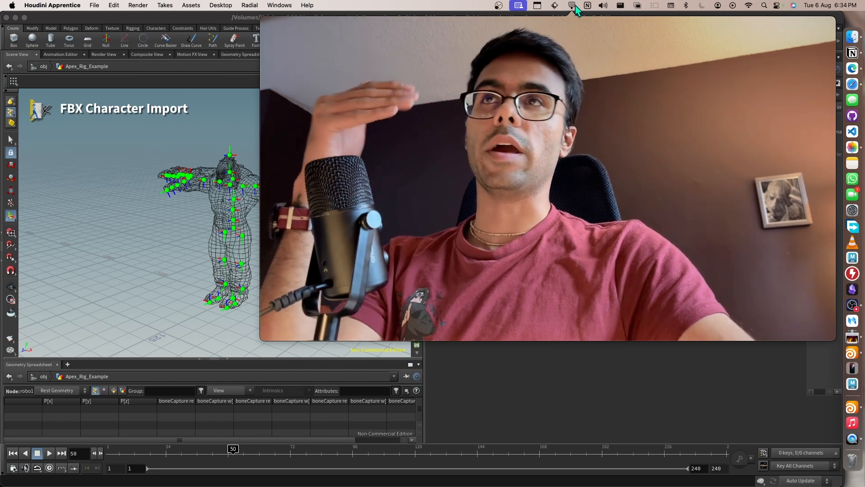
left_click(572, 5)
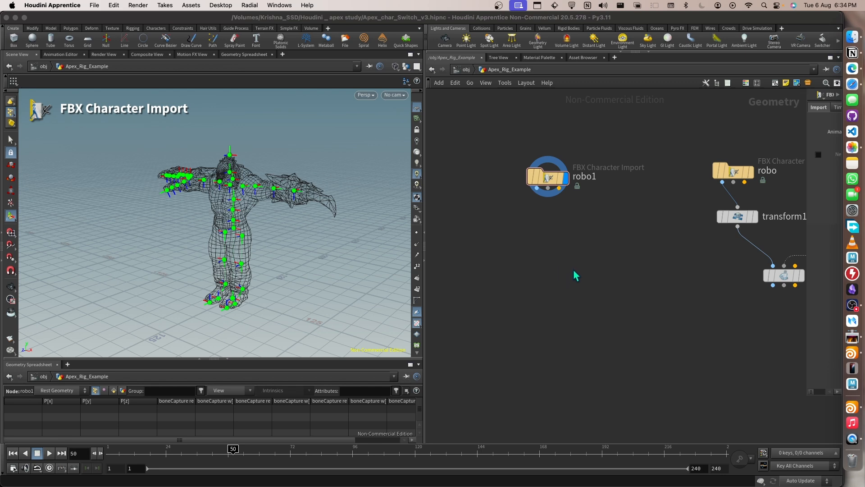
scroll(572, 257, "down", 5)
scroll(577, 266, "up", 5)
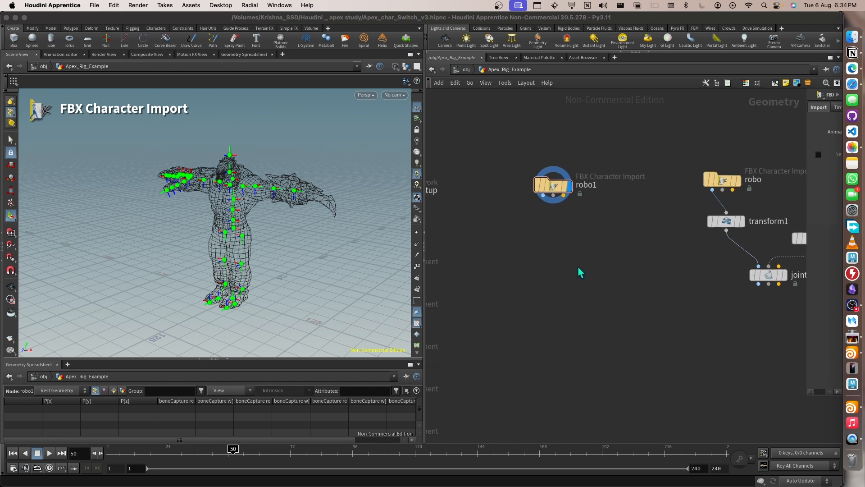
scroll(578, 268, "up", 1)
scroll(576, 264, "up", 2)
scroll(556, 231, "down", 1)
scroll(520, 239, "down", 5)
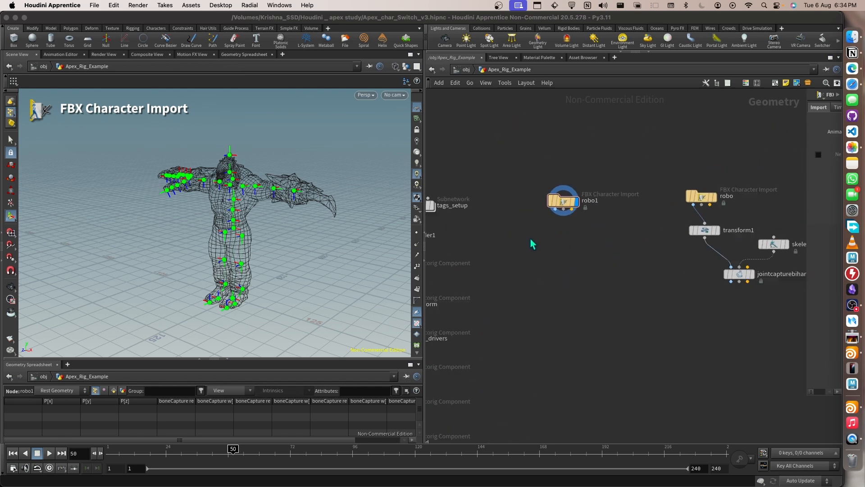
scroll(559, 205, "up", 2)
scroll(563, 200, "up", 3)
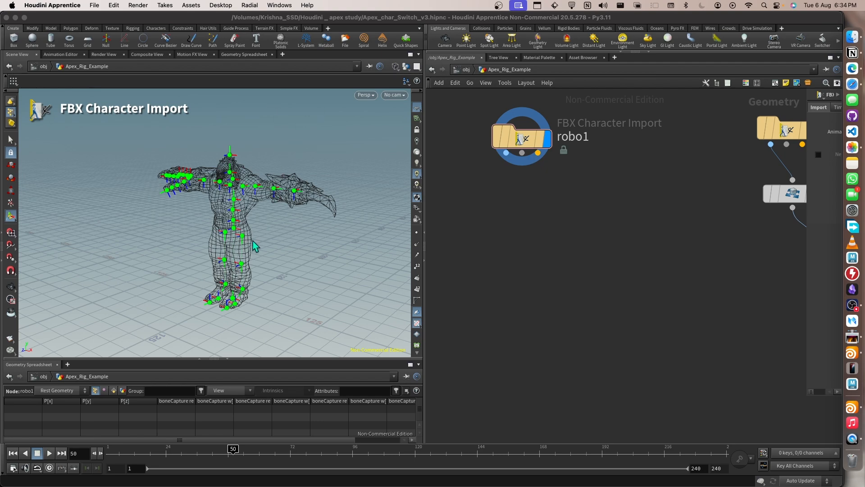
Examine the imported robo1 character and its skeleton in the viewport from the front and close up.
left_click_drag(253, 242, 295, 217)
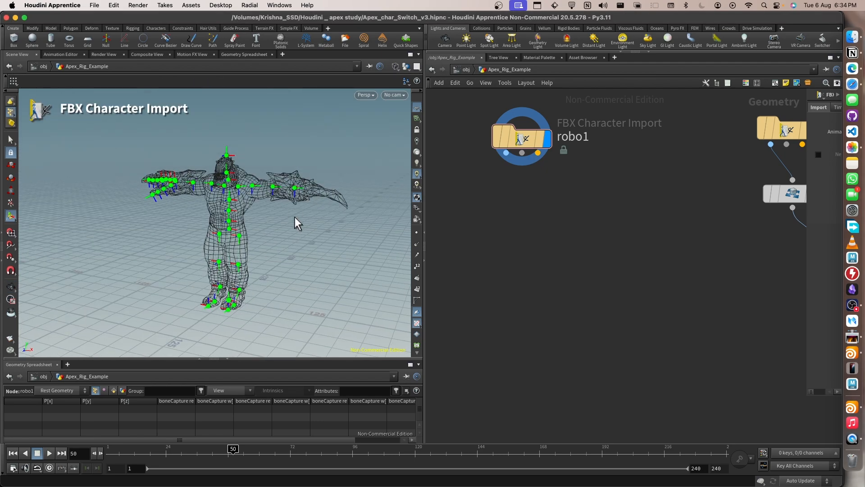
key("Escape")
scroll(228, 172, "up", 5)
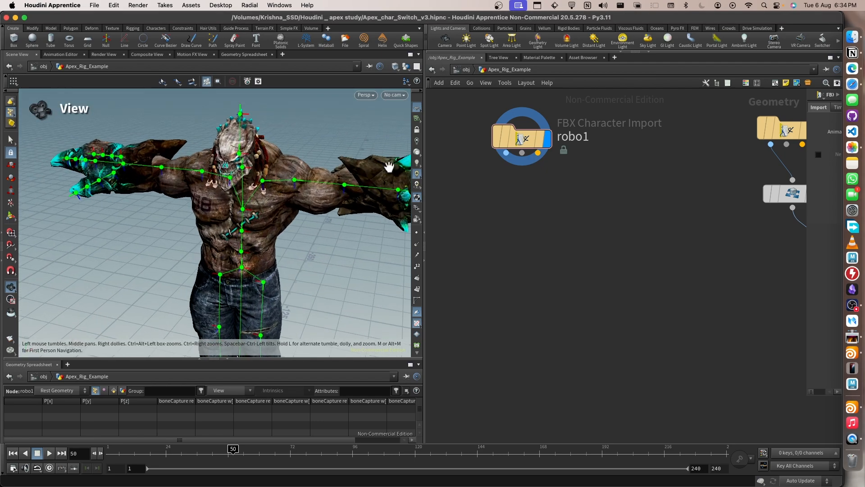
scroll(273, 183, "down", 3)
scroll(533, 175, "down", 5)
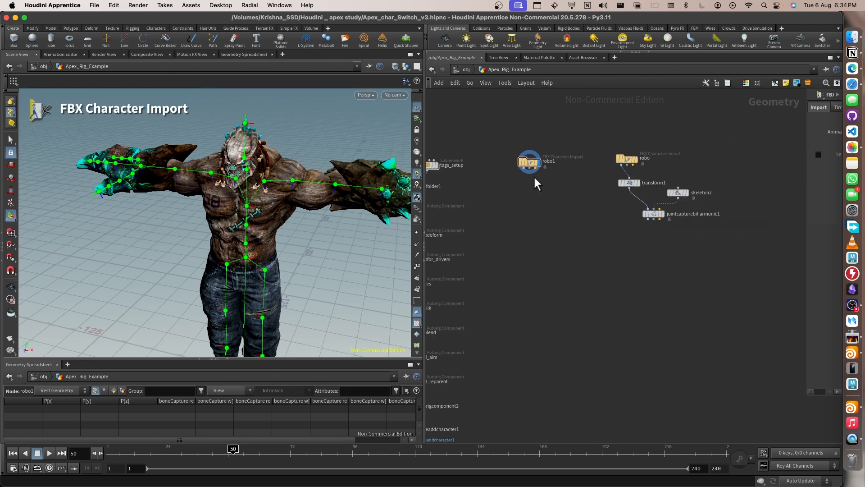
scroll(534, 175, "up", 1)
mouse_move(530, 163)
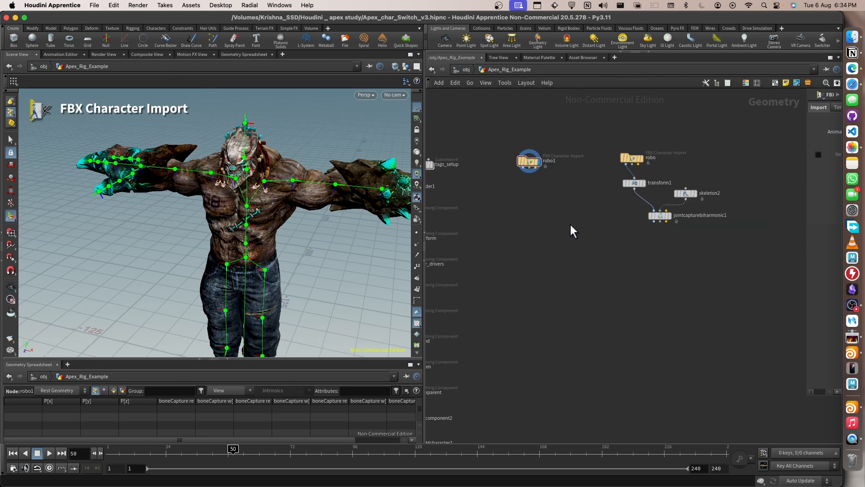
key("Escape")
scroll(243, 166, "up", 6)
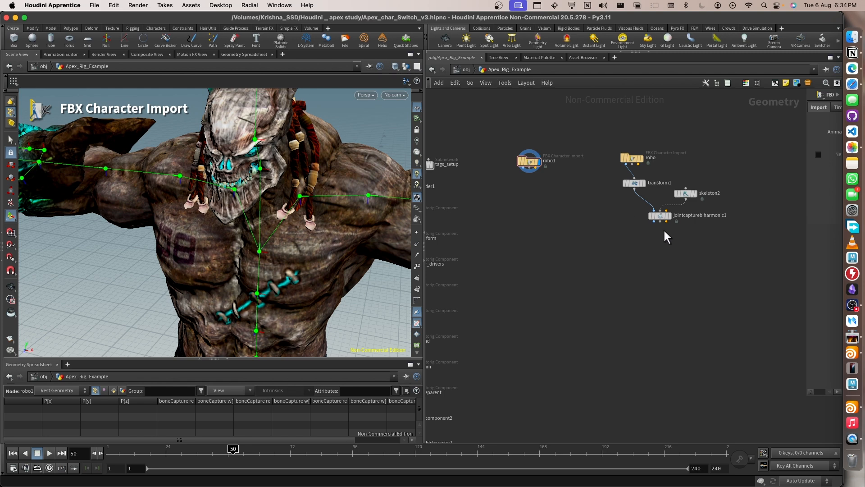
middle_click_drag(555, 229, 617, 220)
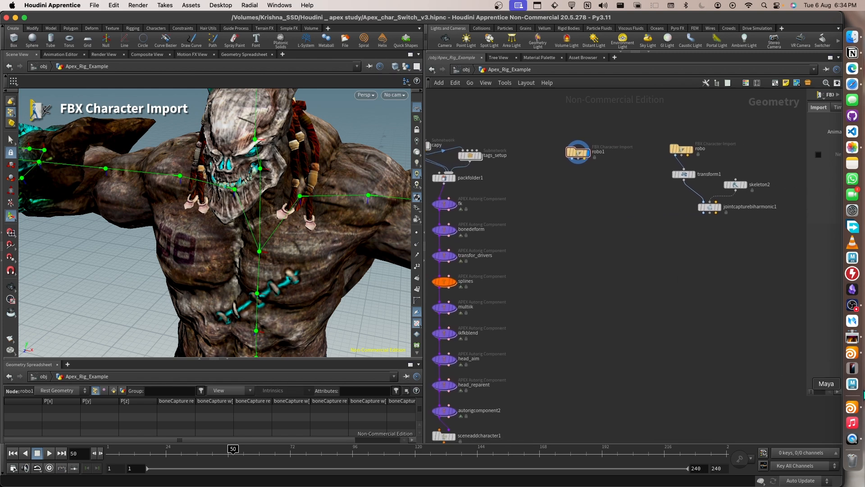
Switch to the untitled Houdini session and look through its recently opened scene files.
left_click(851, 410)
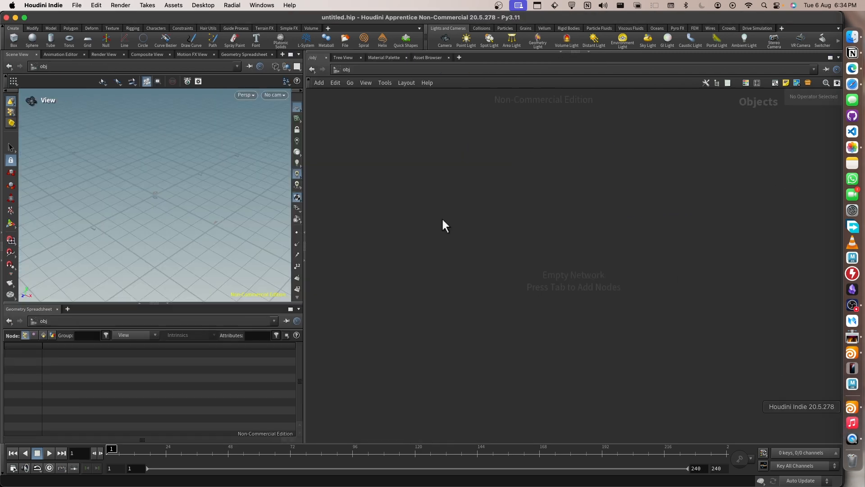
left_click(74, 6)
mouse_move(108, 38)
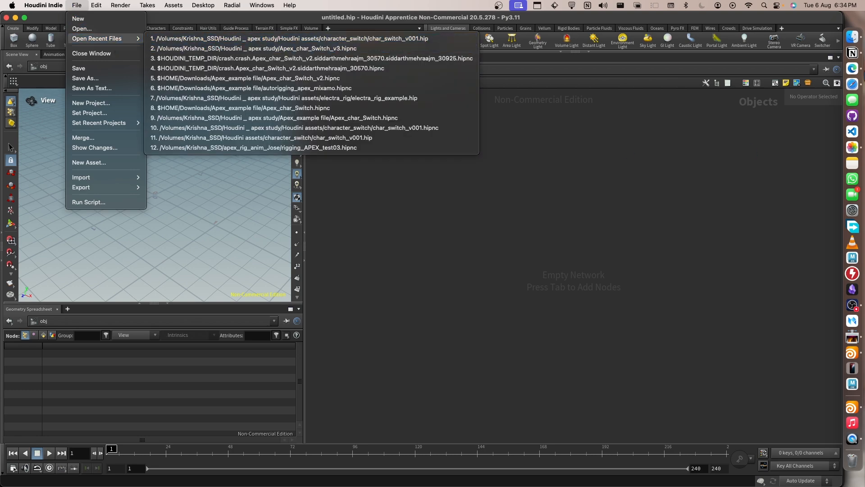
Switch to Microsoft Edge, search the web for "houdini" and open the SideFX website.
left_click(851, 70)
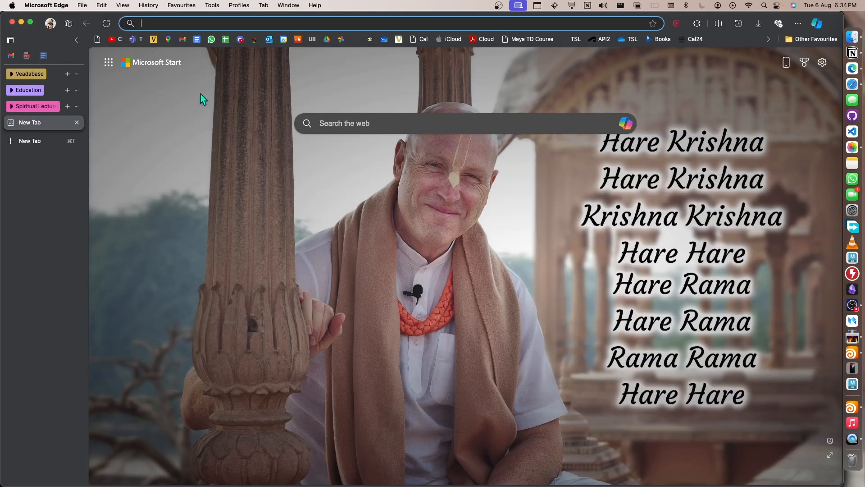
type("houdini")
key("Return")
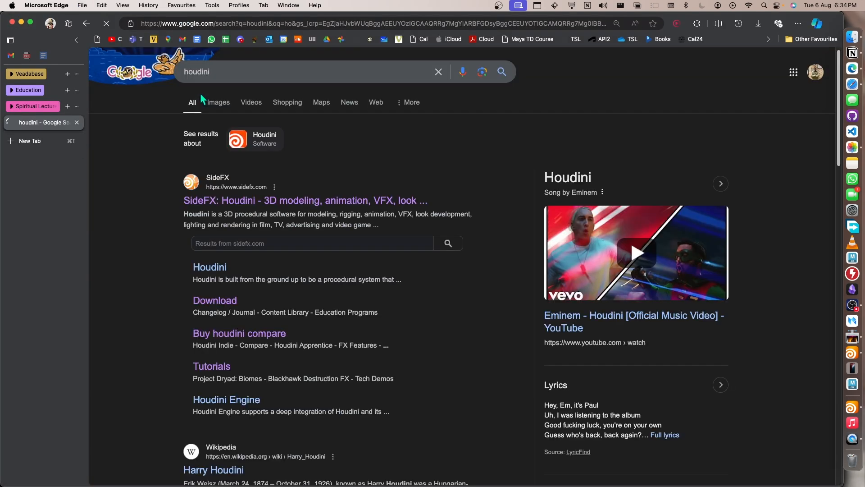
left_click(275, 198)
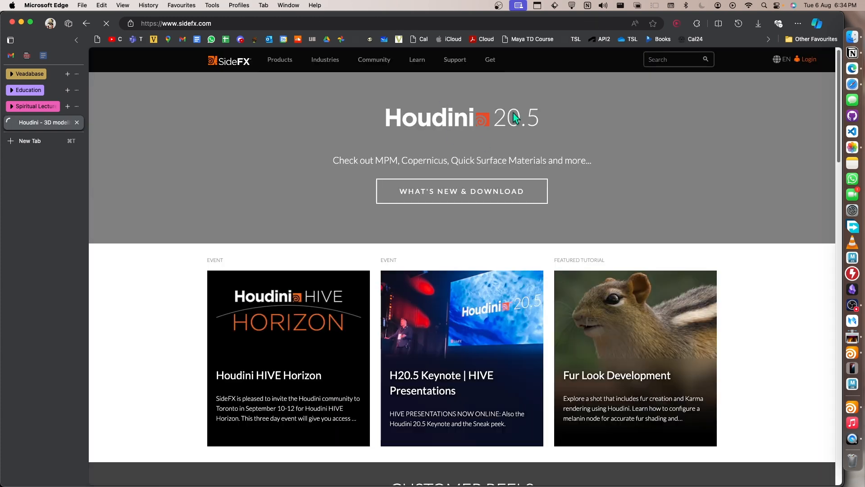
Open the Character Switching rig page in the SideFX Content Library and view its next gallery preview and author credit.
mouse_move(490, 59)
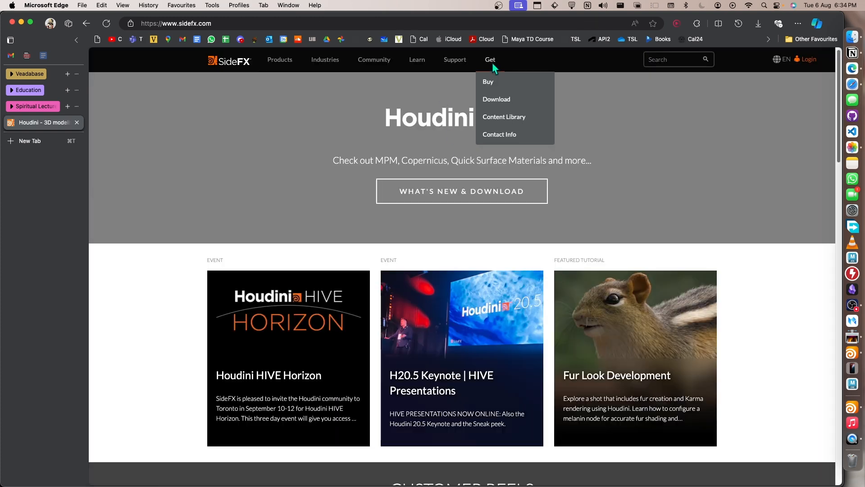
left_click(507, 118)
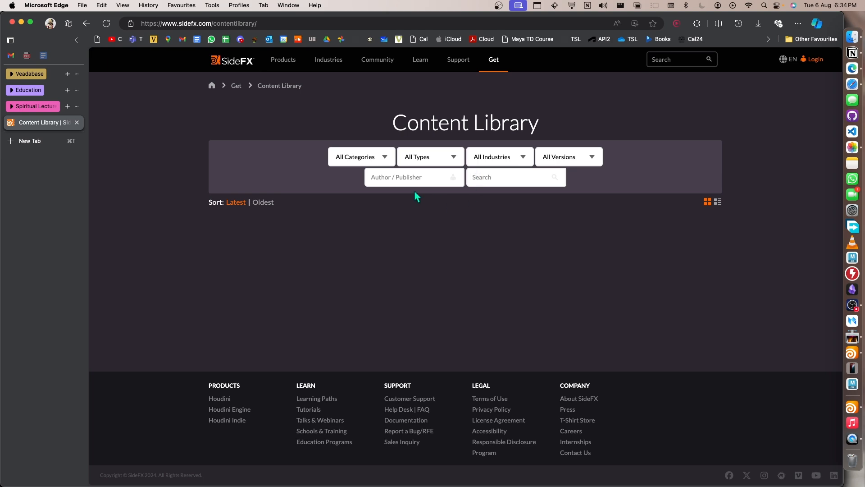
scroll(360, 199, "down", 5)
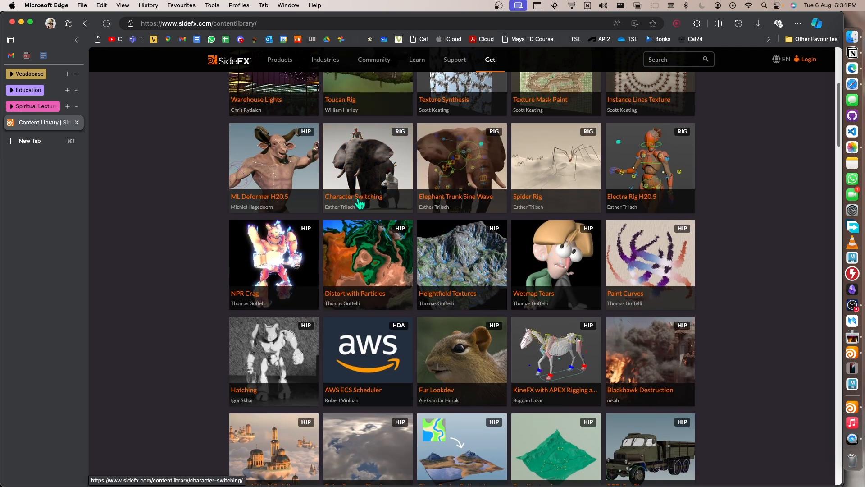
left_click(378, 179)
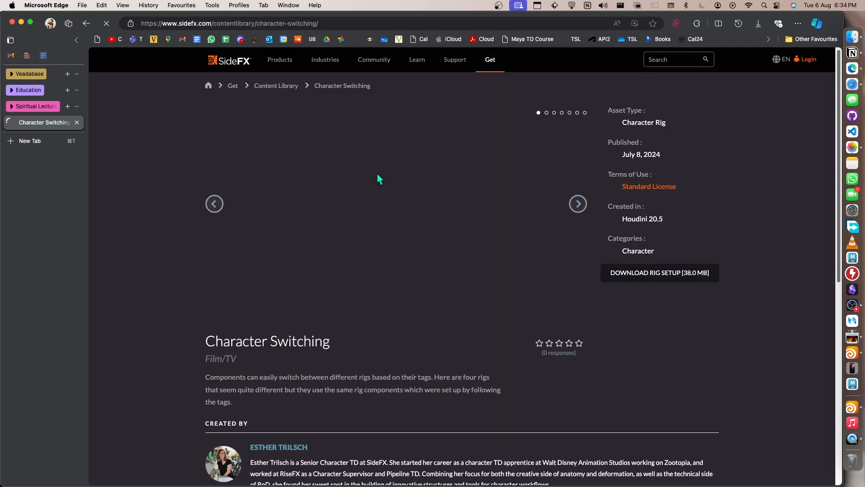
left_click(579, 206)
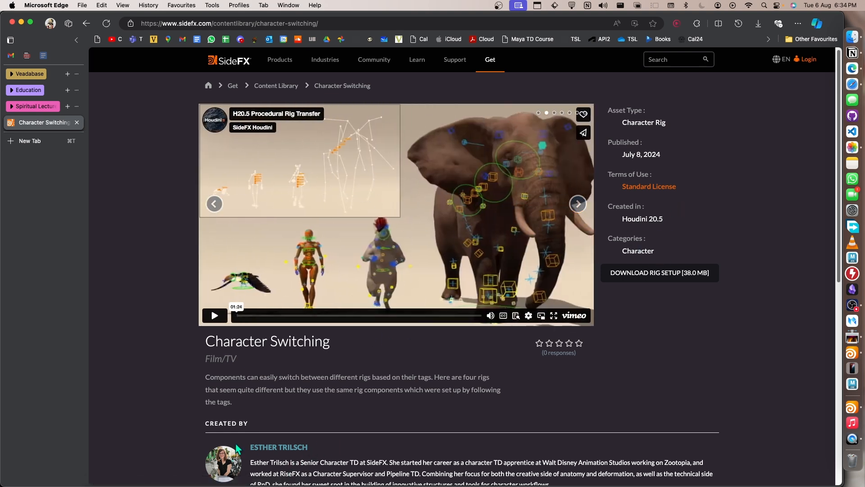
left_click_drag(249, 447, 309, 447)
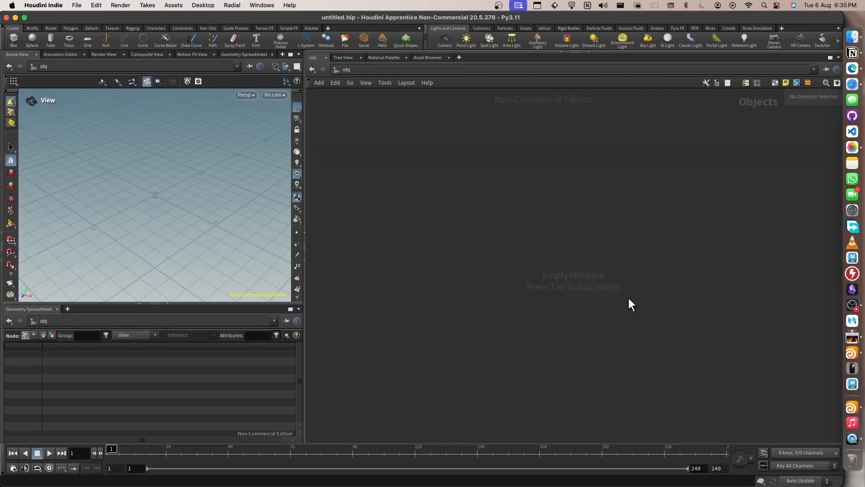
Return to the untitled Houdini session and open the recent scene char_switch_v001.hip from the character_switch folder.
key("Tab")
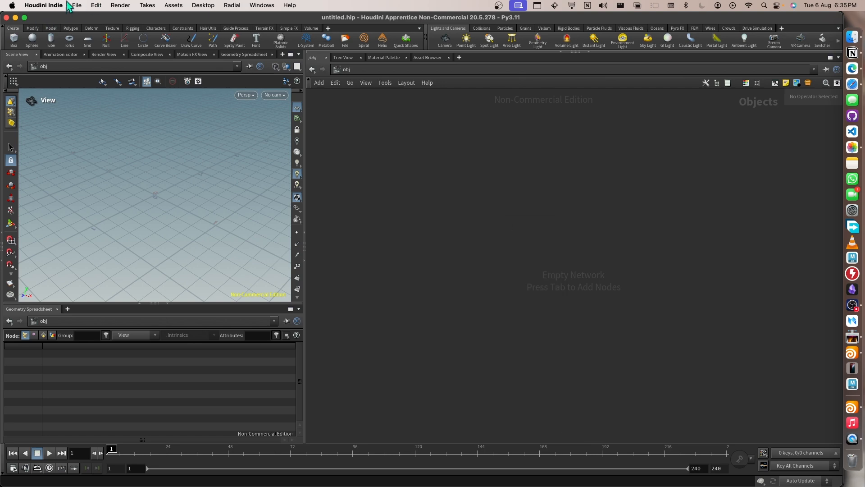
left_click(95, 5)
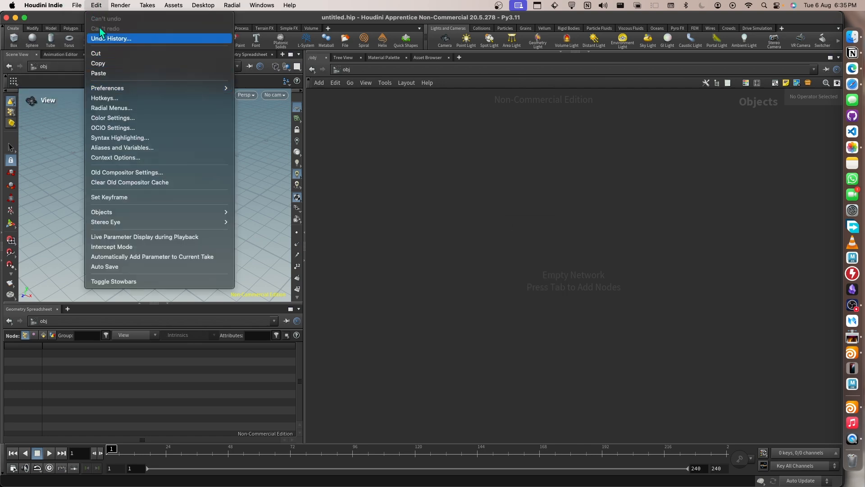
mouse_move(103, 38)
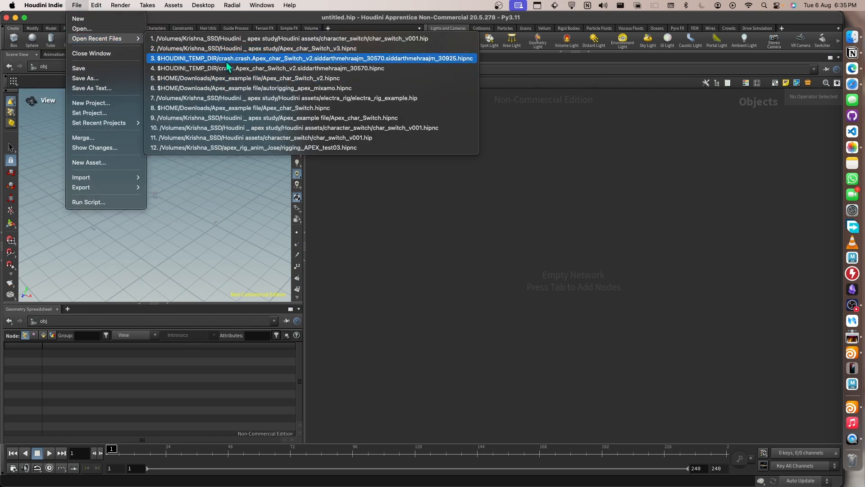
left_click(242, 43)
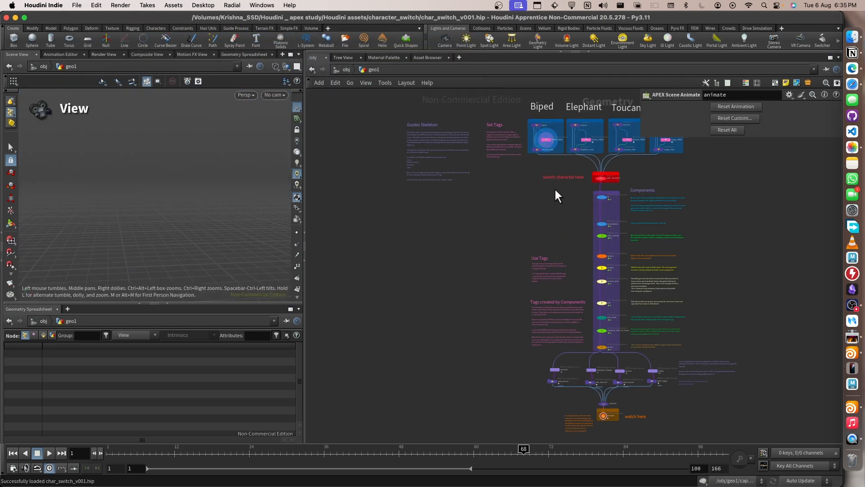
Select the biped subnetwork in the Biped network box and examine its character in the viewport.
scroll(482, 185, "up", 5)
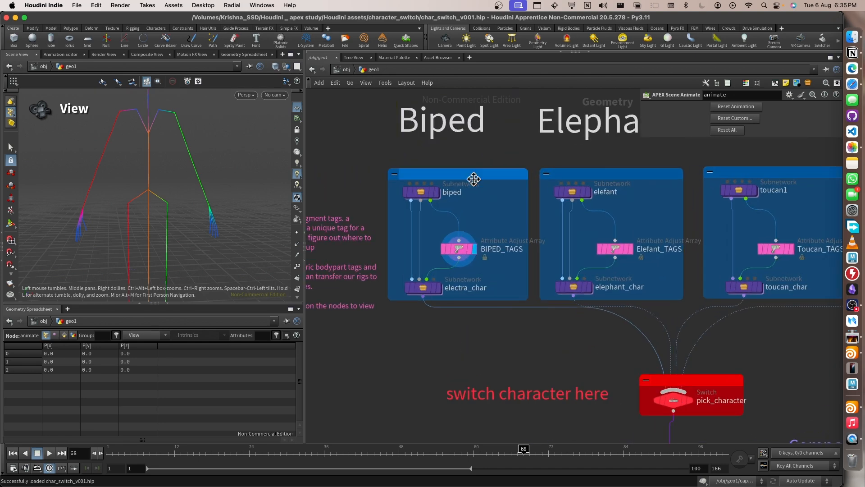
scroll(471, 202, "down", 2)
scroll(450, 202, "up", 2)
left_click(450, 195)
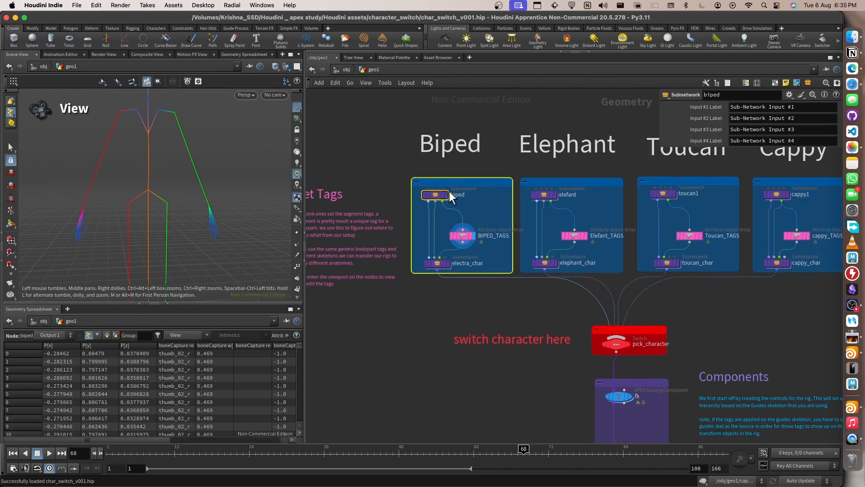
key("f")
left_click_drag(131, 183, 186, 213)
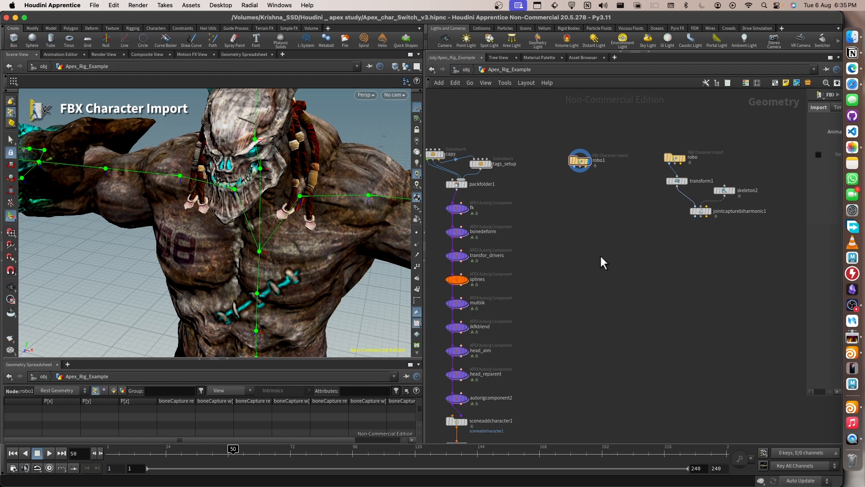
Return to the Apex_char_Switch_v3.hipnc scene and examine the robo1 import beside the capy rig network.
scroll(601, 256, "down", 3)
middle_click_drag(608, 256, 705, 293)
scroll(645, 200, "up", 10)
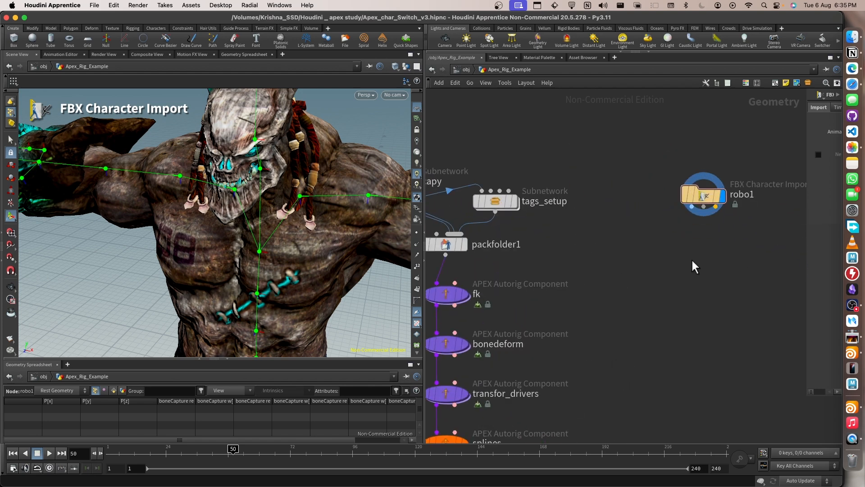
scroll(691, 258, "up", 1)
middle_click_drag(589, 243, 500, 262)
mouse_move(615, 213)
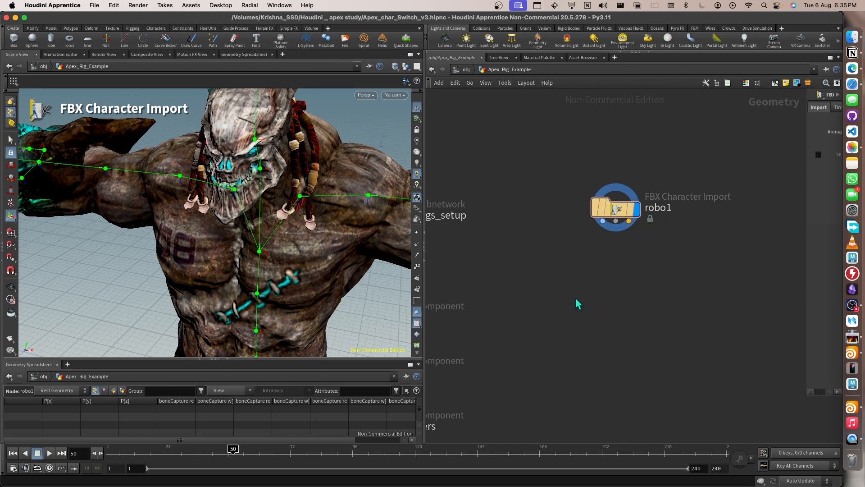
key("Escape")
scroll(317, 212, "down", 10)
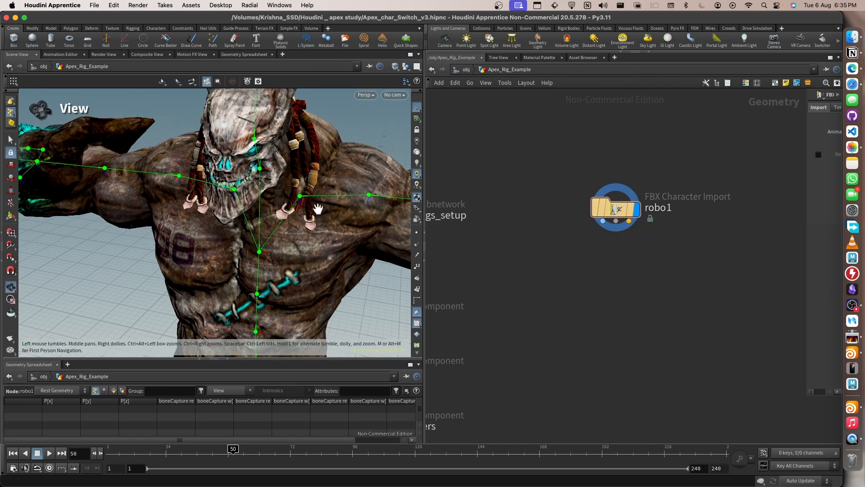
middle_click_drag(568, 288, 661, 220)
scroll(603, 273, "down", 1)
scroll(603, 270, "down", 3)
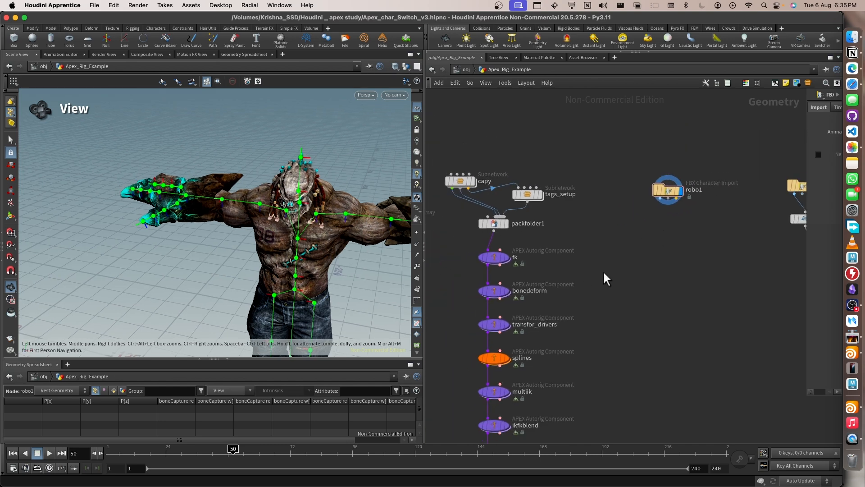
Display the capy subnetwork in the viewport and examine its character and the APEX autorig component chain below it.
key("Return")
left_click_drag(470, 193, 470, 192)
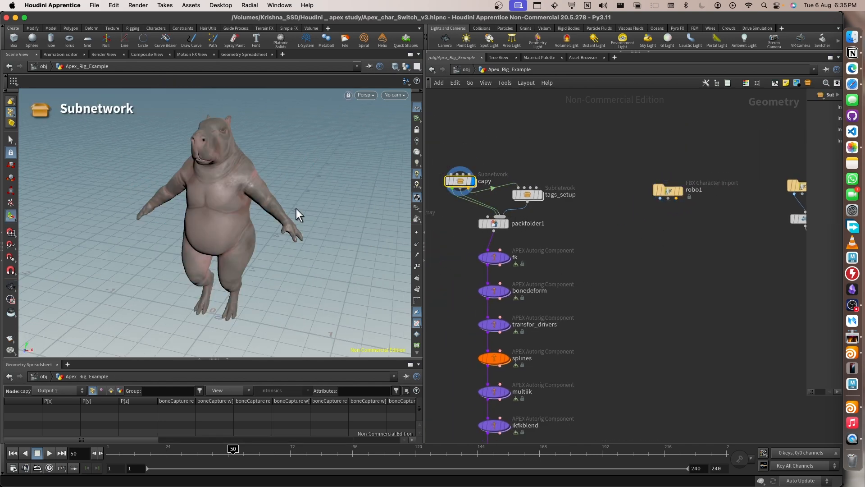
key("Escape")
mouse_move(259, 209)
left_mouse_down("alt")
mouse_move(259, 217)
mouse_move(276, 219)
mouse_move(263, 201)
left_mouse_up("alt")
scroll(603, 240, "down", 3)
scroll(604, 240, "down", 2)
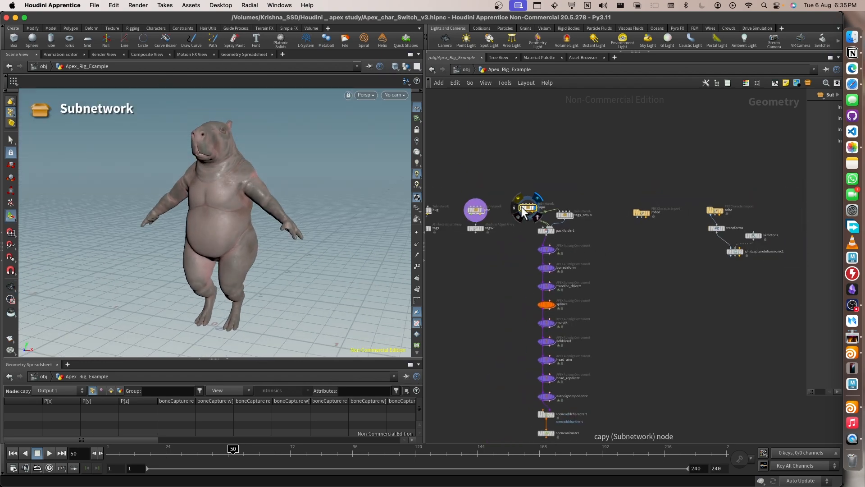
scroll(553, 232, "up", 4)
middle_click_drag(578, 263, 585, 192)
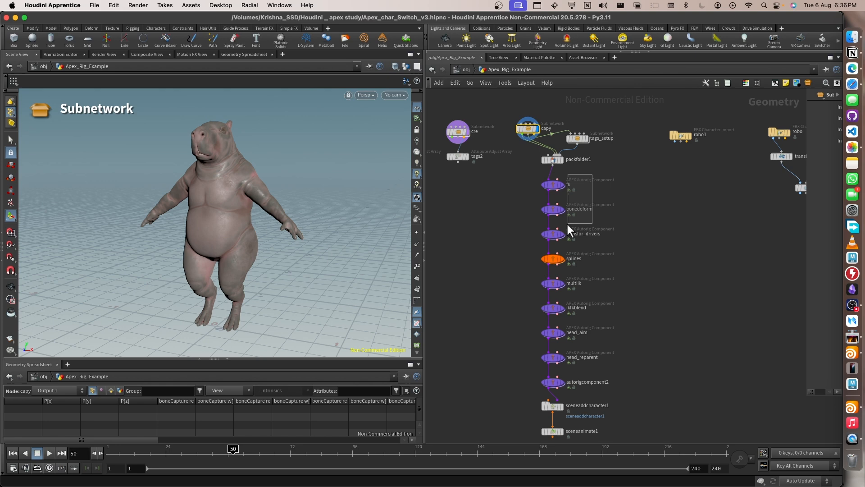
Display the fk, bonedeform and autorigcomponent2 components one after another and examine the capy rig's controls in the viewport.
left_click_drag(564, 189, 562, 186)
left_click(562, 186)
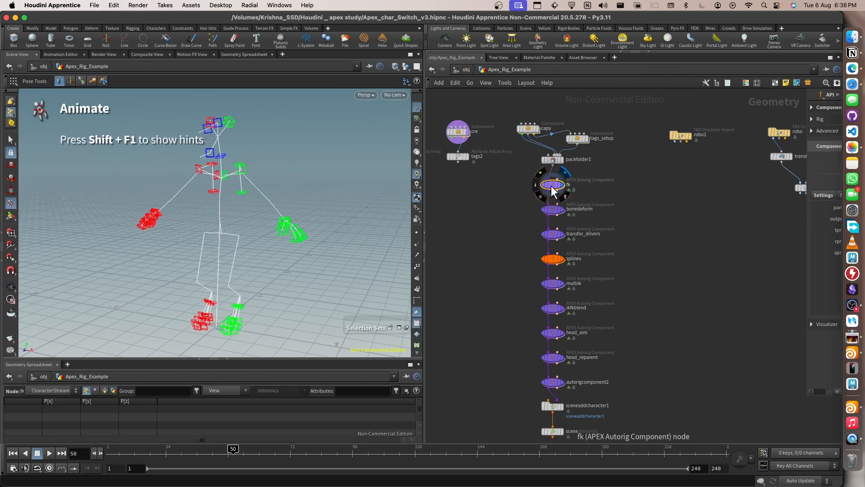
left_click_drag(290, 208, 290, 209, "alt")
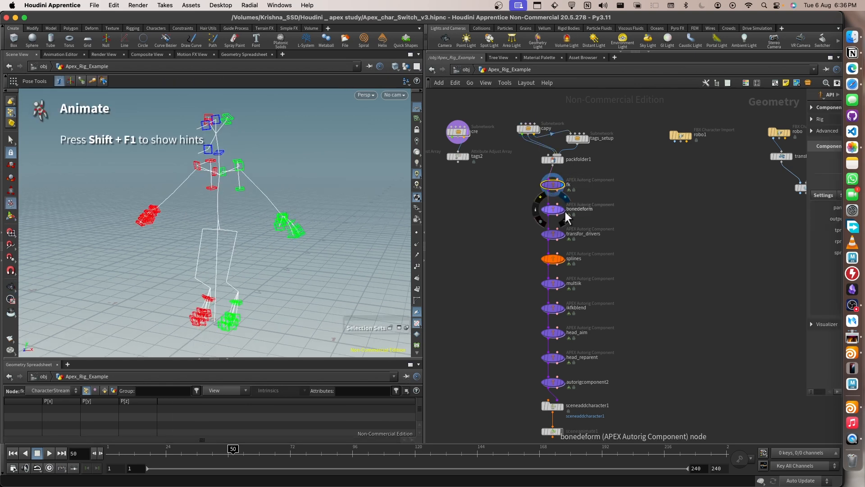
left_click(564, 210)
left_click(552, 211)
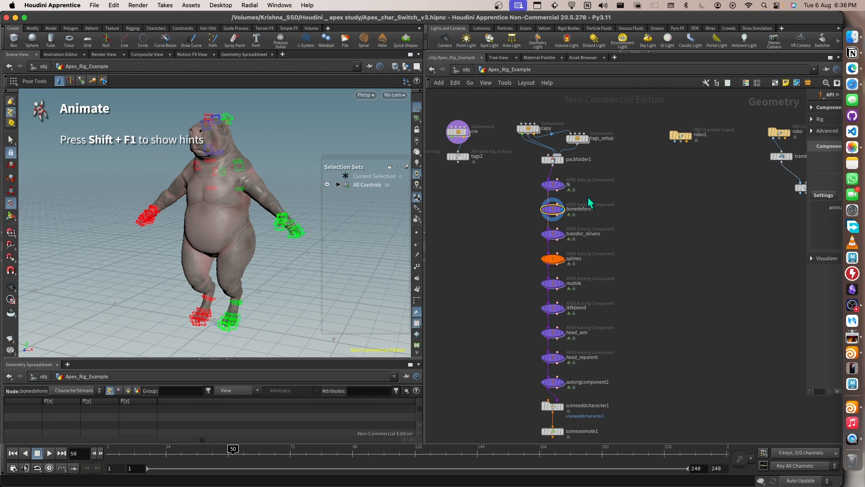
left_click(553, 382)
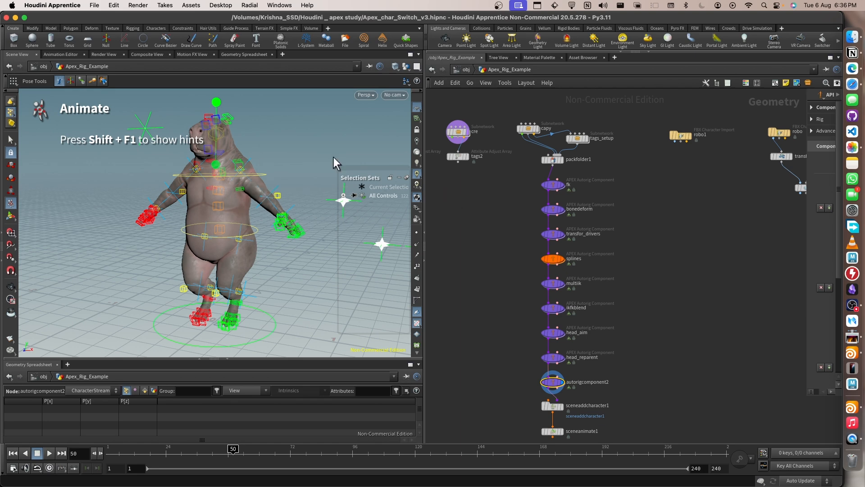
Review the autorig component chain beside the robo import nodes and widen the parameter pane to show the fk component's settings.
middle_click_drag(682, 193, 614, 222)
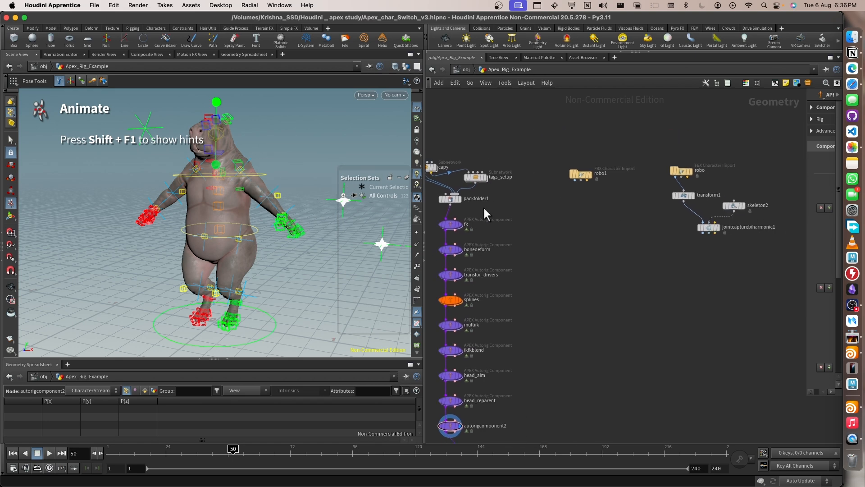
scroll(513, 191, "down", 3)
left_click_drag(547, 270, 460, 443)
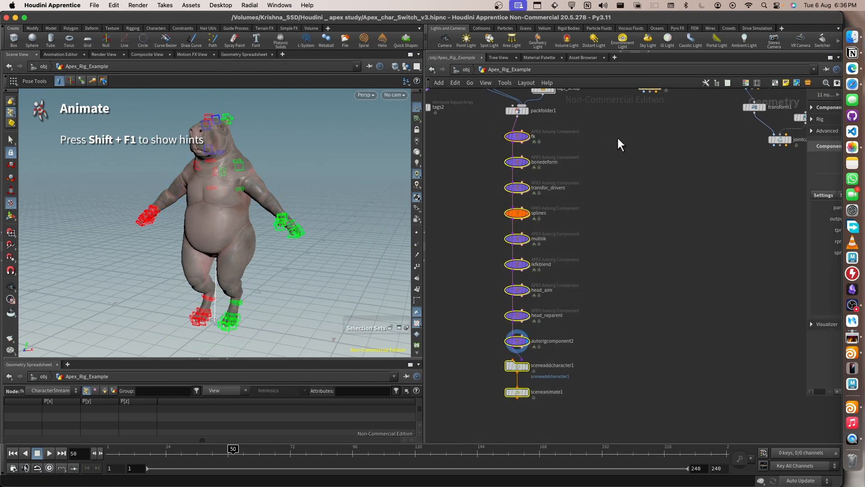
middle_click_drag(676, 198, 545, 260)
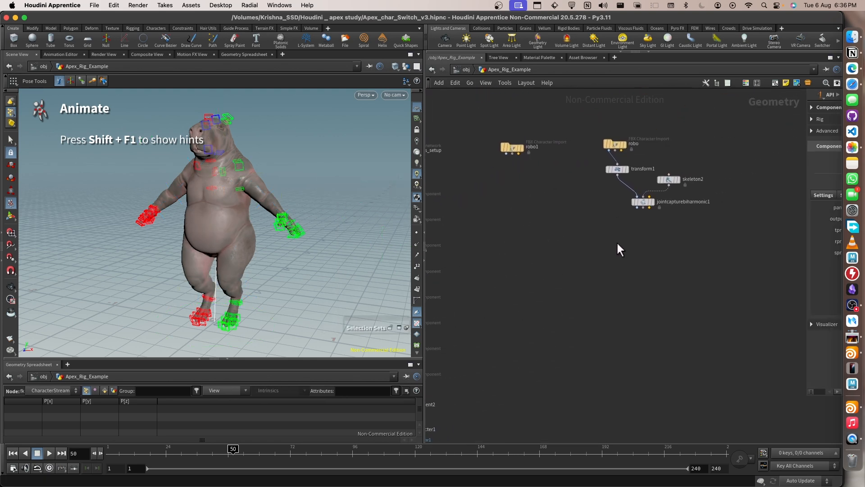
middle_click_drag(617, 243, 745, 212)
left_click_drag(805, 279, 691, 283)
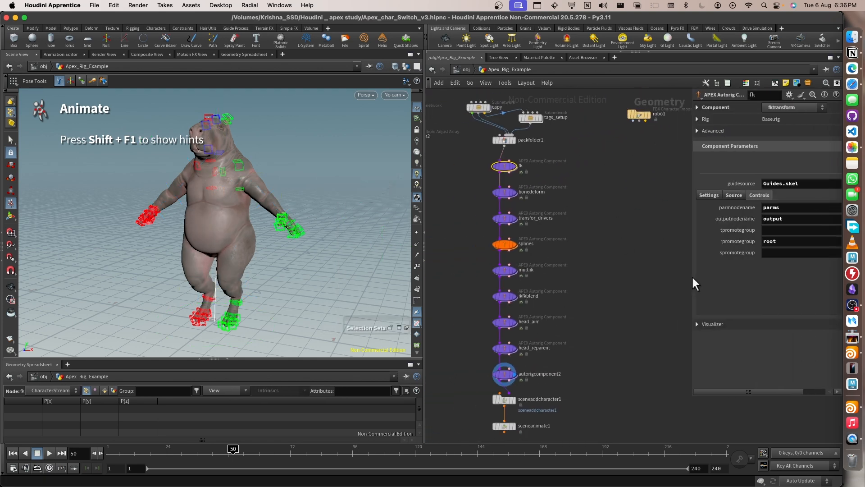
middle_click_drag(609, 173, 620, 202)
scroll(626, 157, "down", 1)
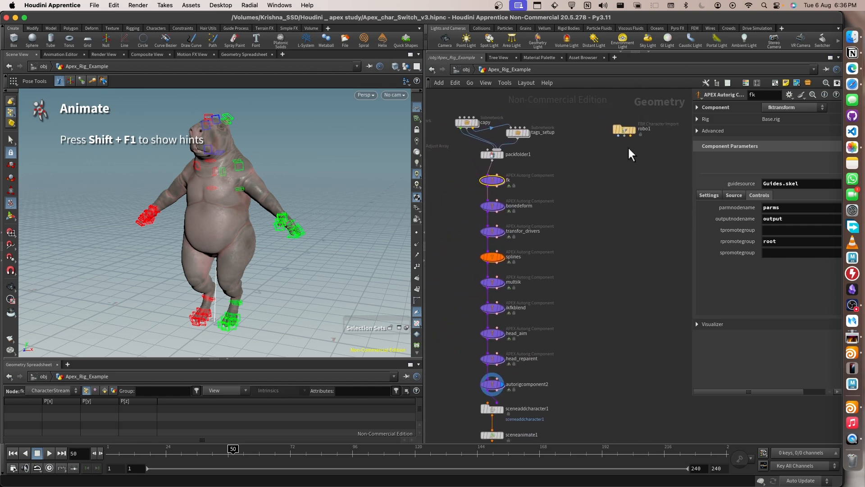
Select the robo1 FBX Character Import node and display its character in the viewport.
left_click_drag(652, 158, 583, 104)
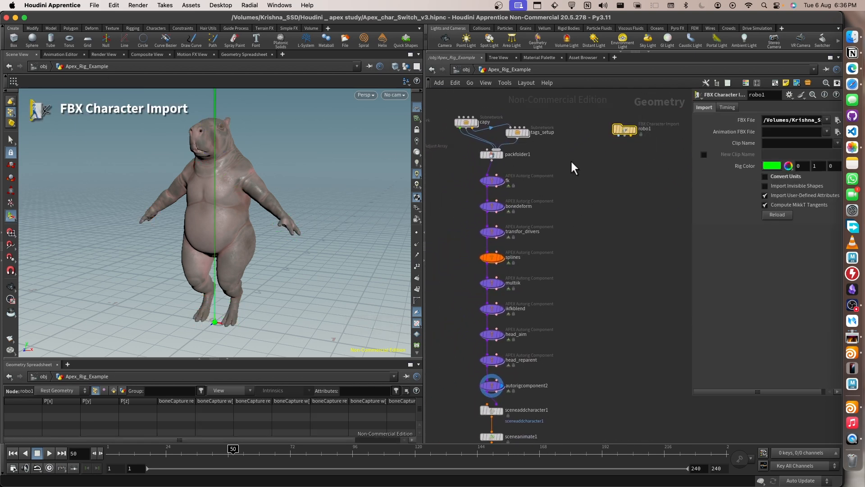
middle_click_drag(570, 160, 487, 182)
scroll(520, 157, "up", 3)
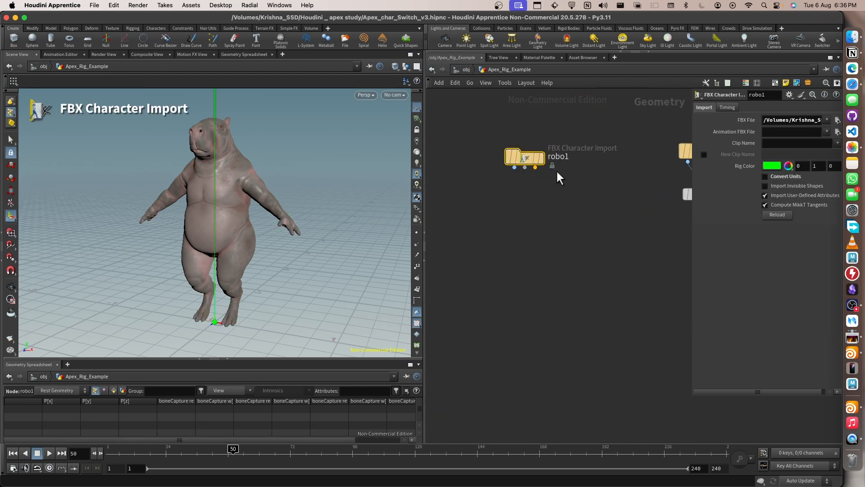
left_click(539, 158)
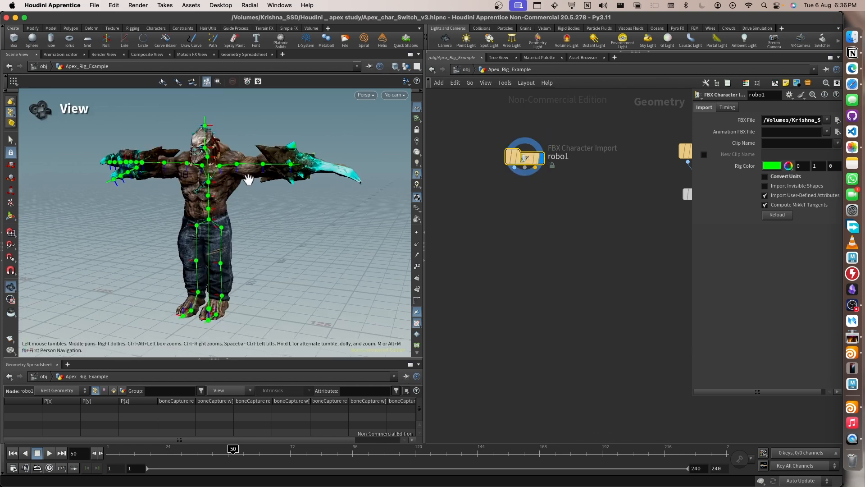
Add a Transform node below robo1, connect robo1's first output to it and display it.
key("Tab")
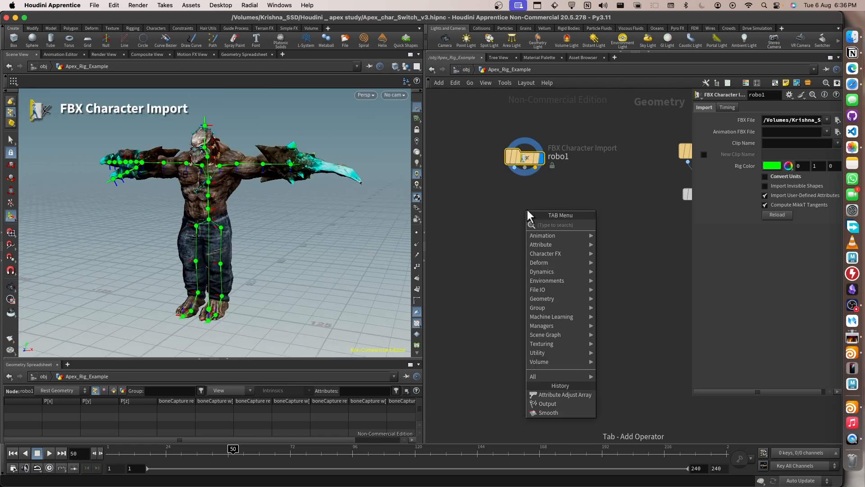
type("tranf")
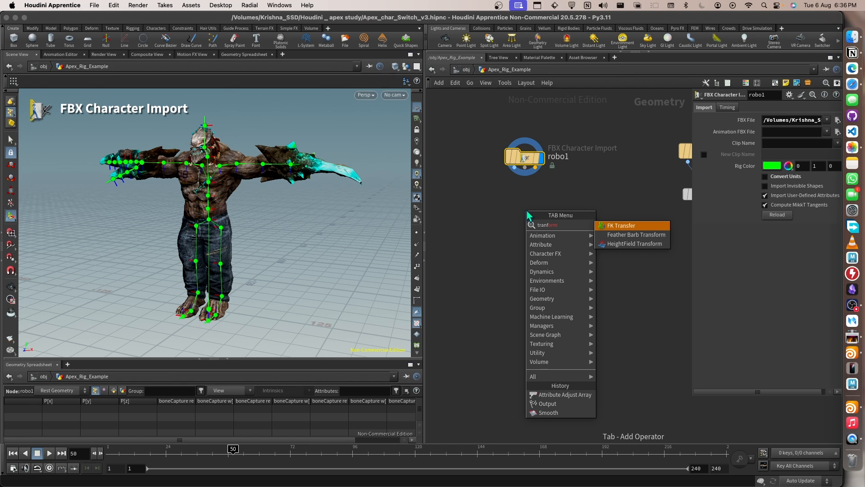
key("BackSpace")
key("BackSpace")
type("n")
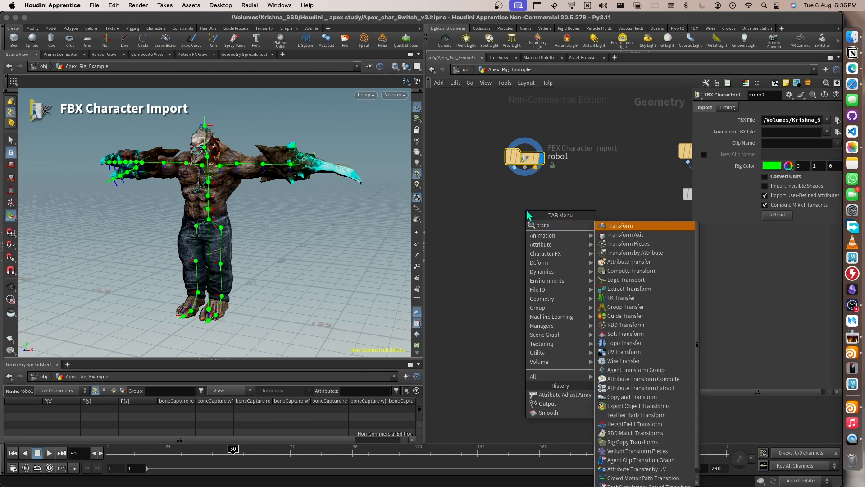
key("Return")
left_click(526, 209)
left_click_drag(514, 167, 525, 201)
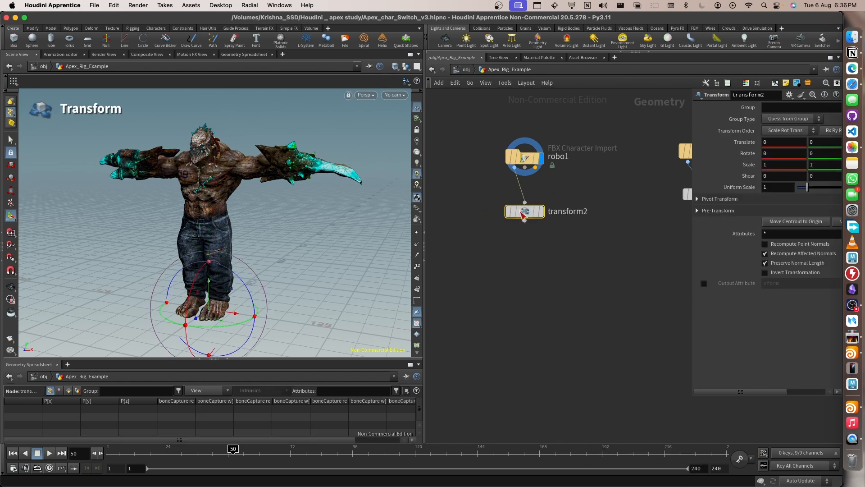
left_click(540, 212)
Set the new Transform node's uniform scale to .01, matching transform1, and frame the scaled character in the viewport.
scroll(518, 235, "right", 5)
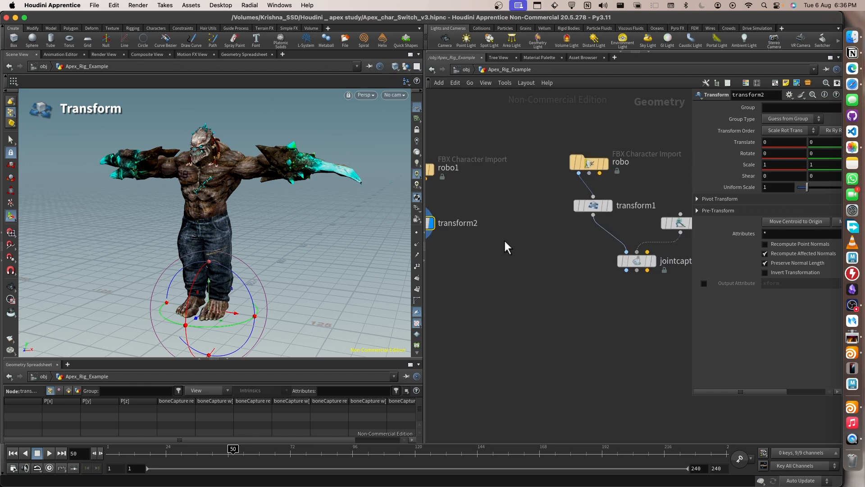
scroll(559, 234, "left", 3)
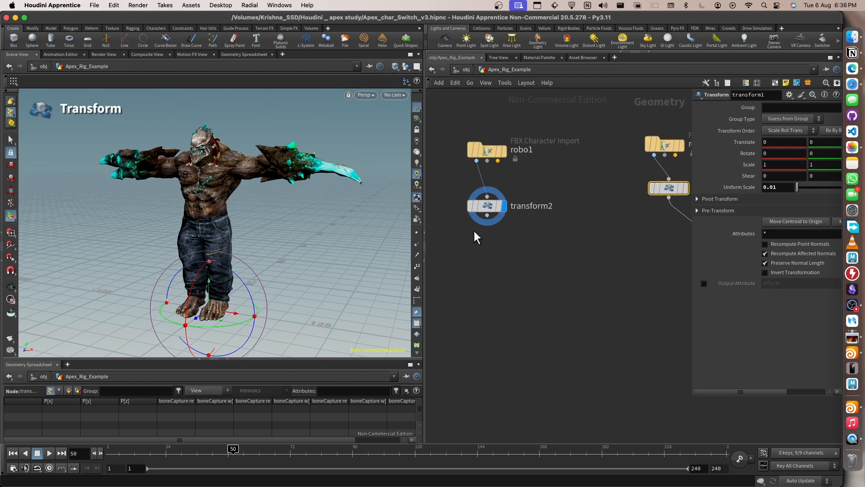
left_click(772, 188)
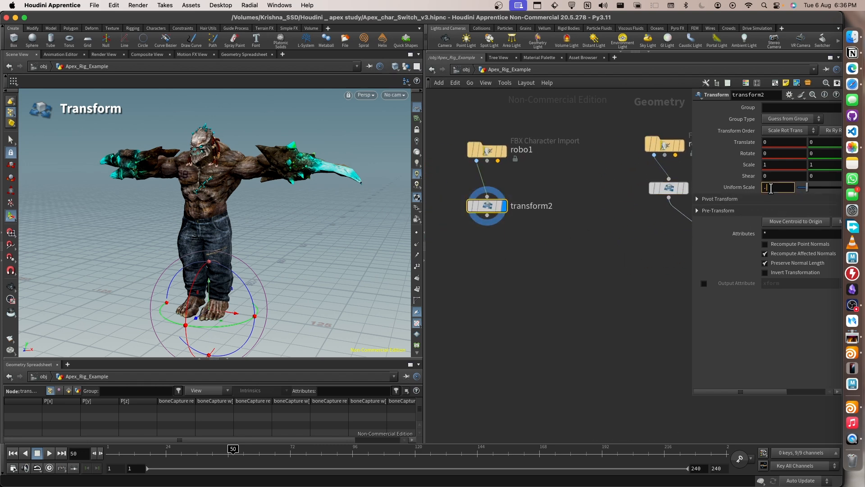
type(".01")
key("Return")
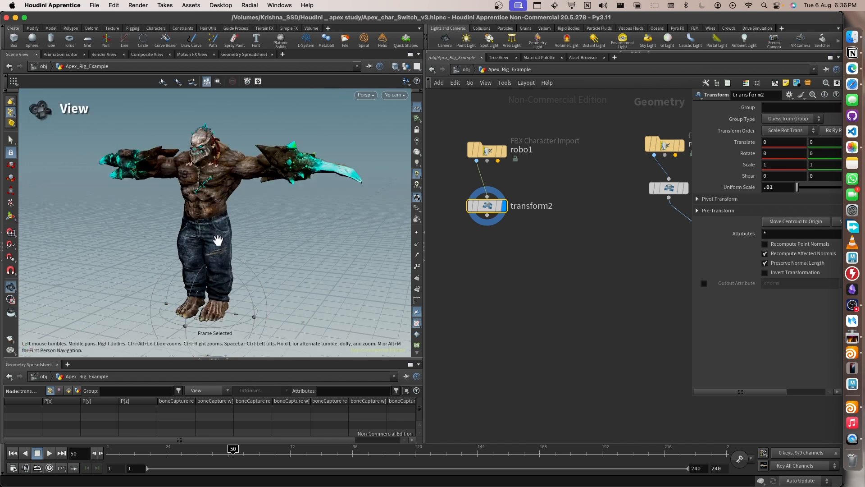
key("Escape")
left_click_drag(236, 259, 290, 242)
key("Return")
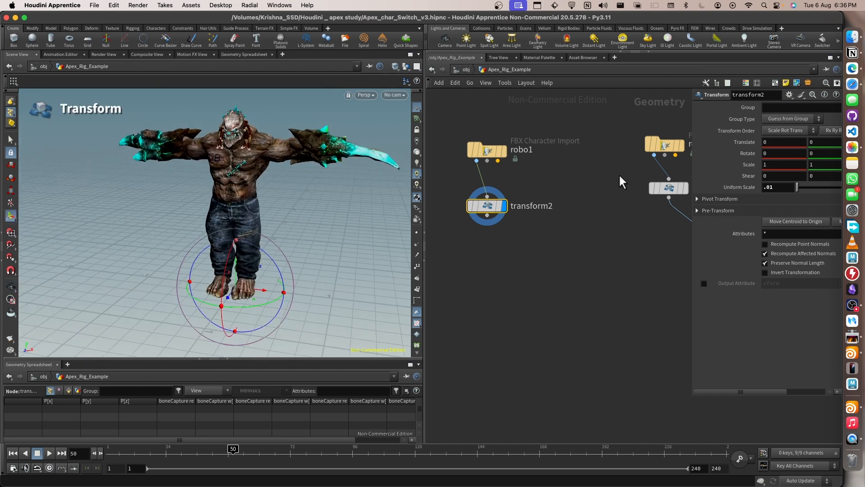
Check the biped network in char_switch_v001.hip, and add and display a Test Geometry: Electra node beside robo1 in Apex_char_Switch_v3.hipnc.
scroll(607, 233, "left", 3)
scroll(543, 252, "left", 5)
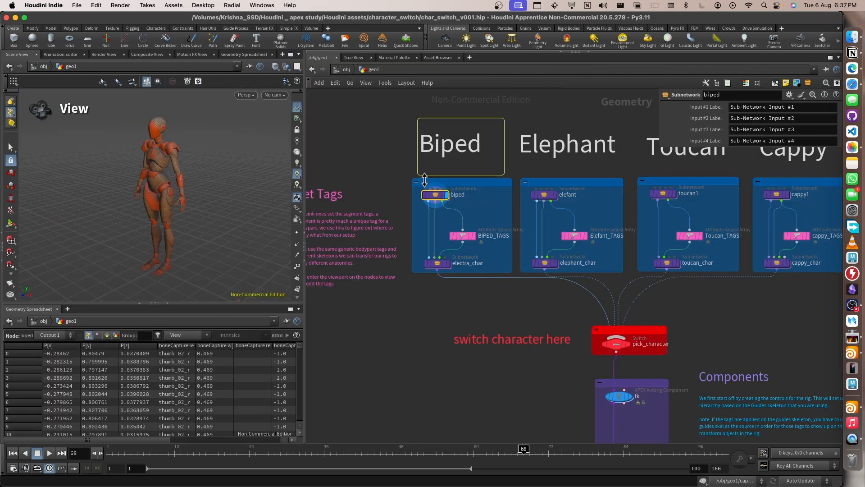
scroll(469, 232, "up", 2)
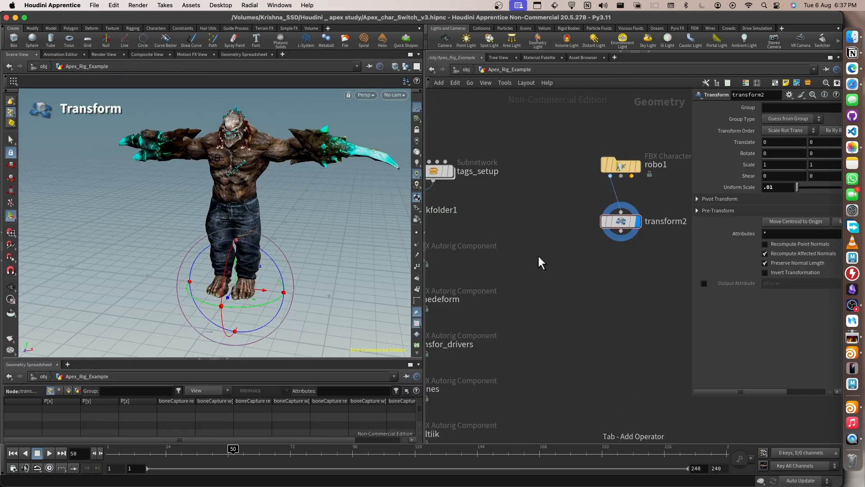
key("Tab")
type("ele")
key("Return")
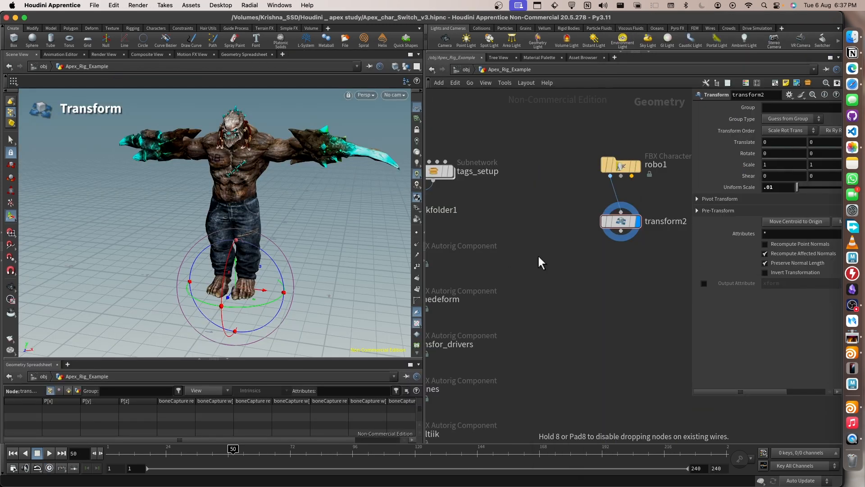
left_click(538, 257)
left_click_drag(538, 258, 538, 167)
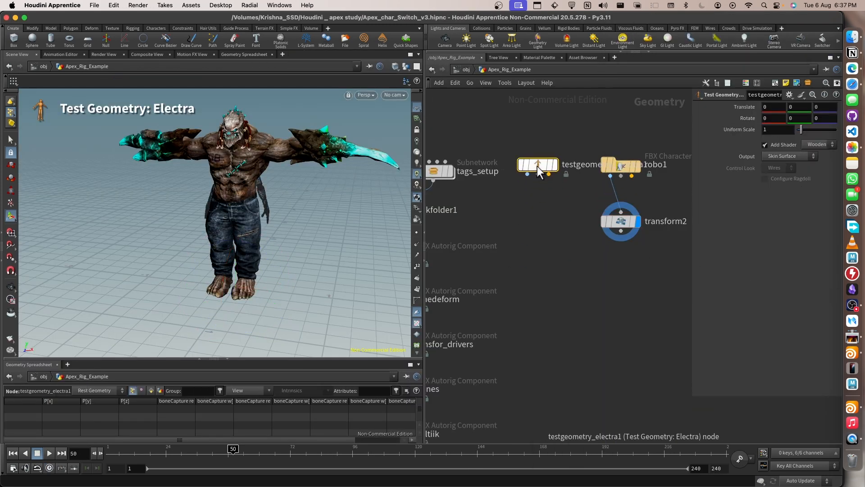
left_click(564, 167)
left_click(555, 166)
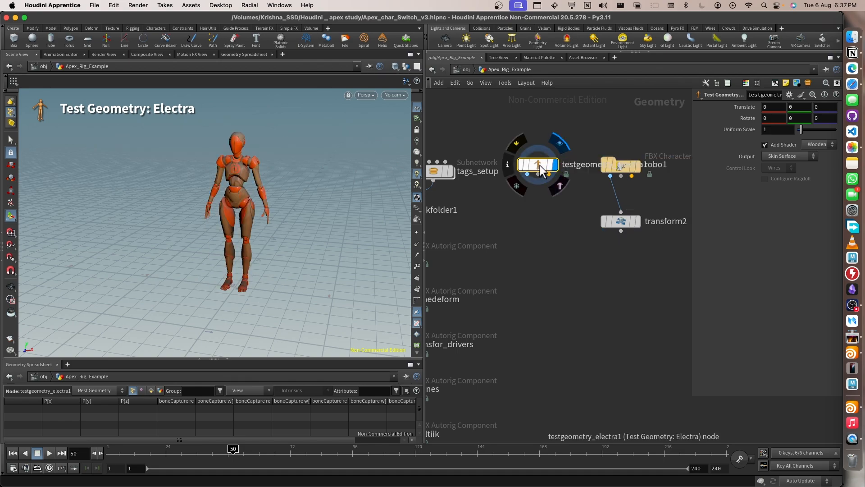
Examine the Electra character up close in wireframe and return the viewport to shaded display.
key("space+f")
key("w")
scroll(227, 177, "up", 8)
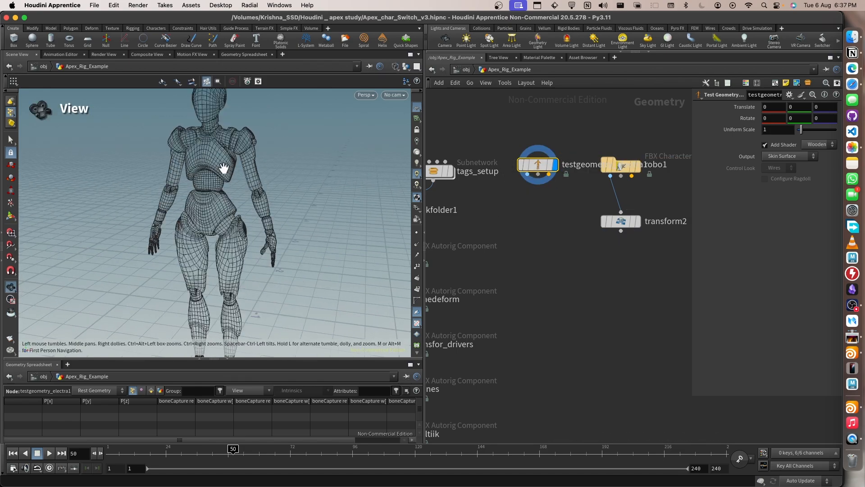
scroll(174, 175, "down", 10)
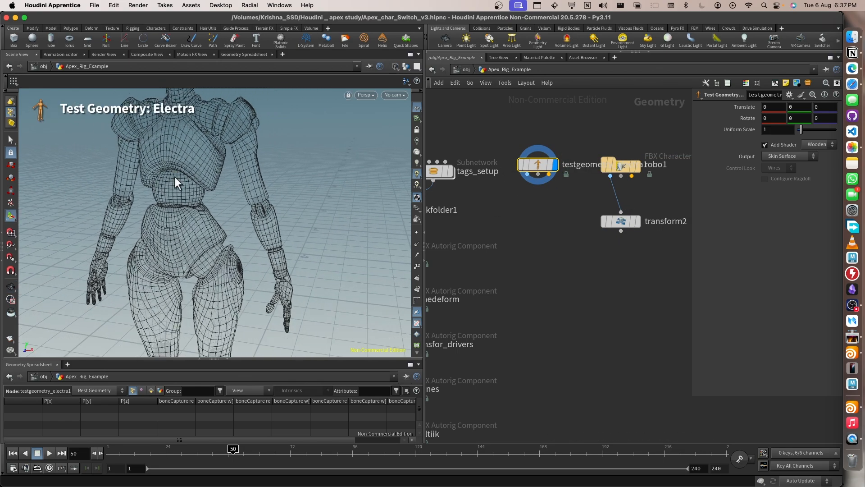
key("w")
Connect a Null to Electra's second output, display it to inspect the skeleton, and delete the Null.
key("Tab")
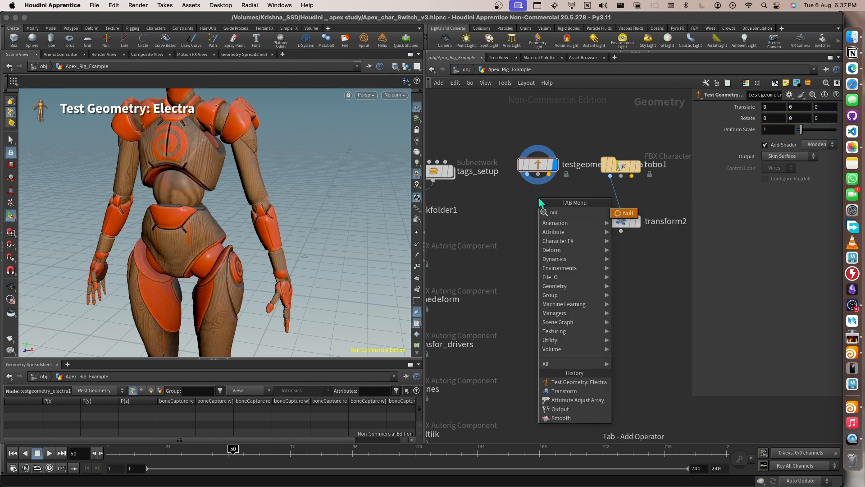
type("null")
key("Return")
left_click(539, 196)
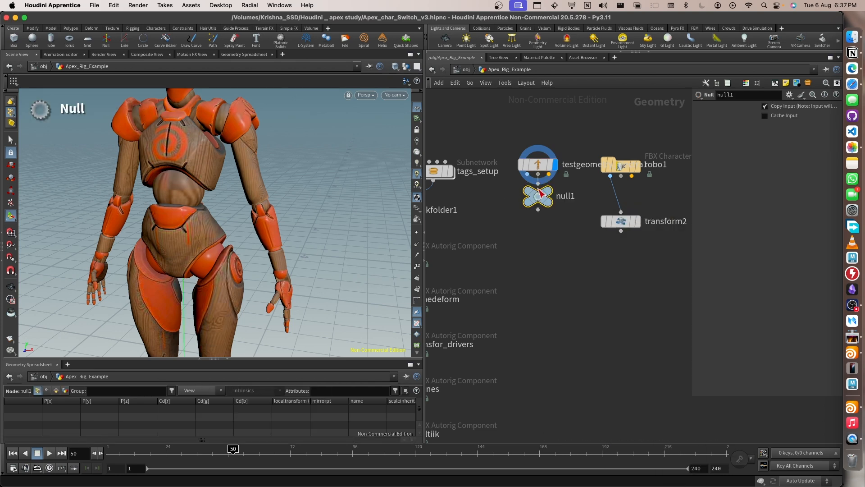
mouse_move(542, 204)
left_click_drag(541, 204, 542, 263)
left_click(559, 235)
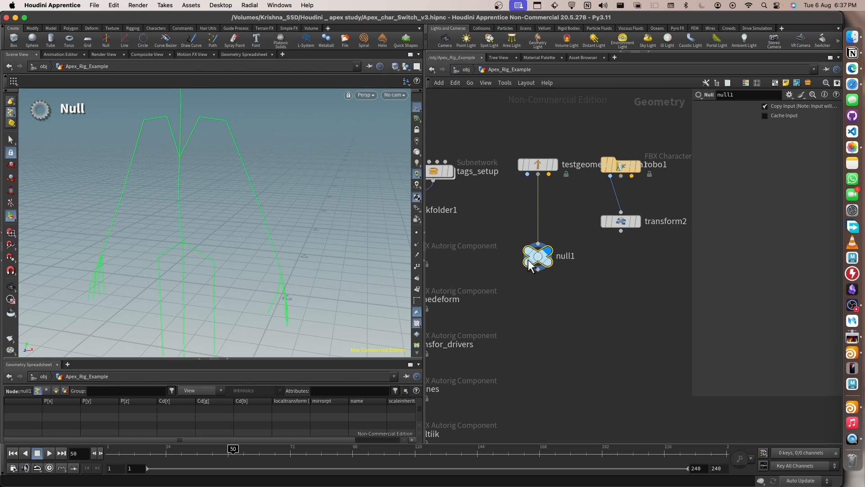
key("Escape")
left_click_drag(243, 255, 224, 250)
key("Return")
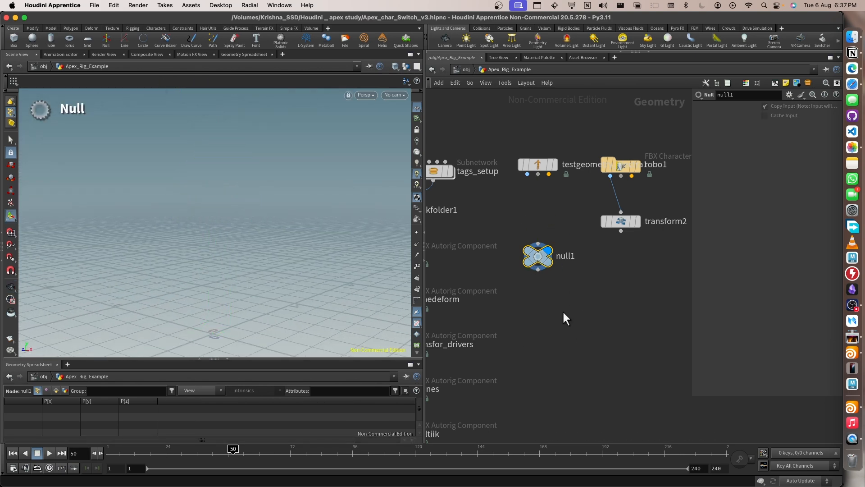
key("Delete")
Add a Skeleton node below the Electra test geometry, fed by its second output, and display it.
key("Tab")
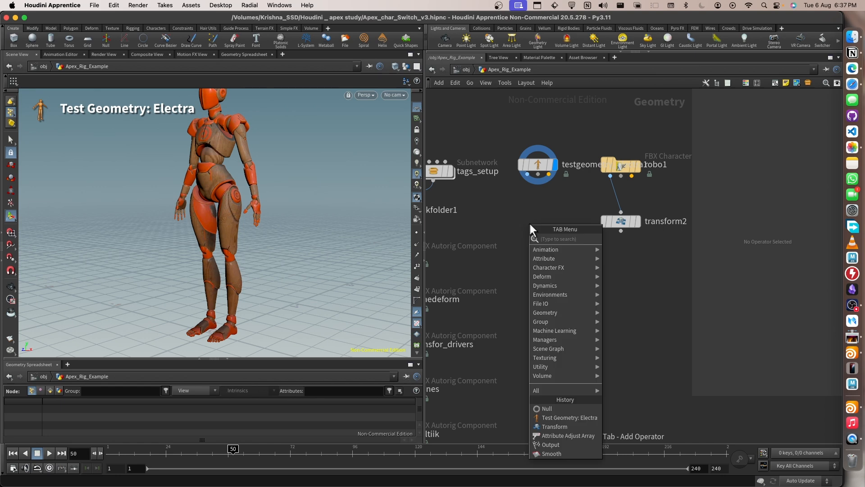
type("null")
key("Return")
left_click(530, 221)
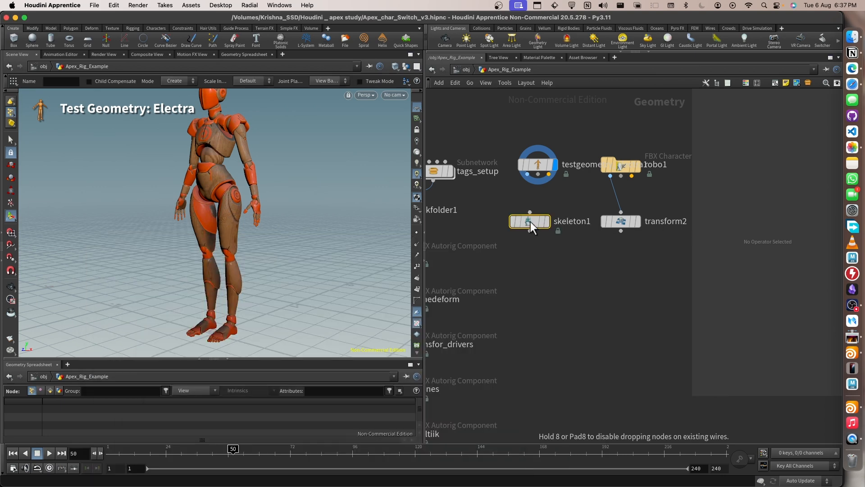
left_click(546, 221)
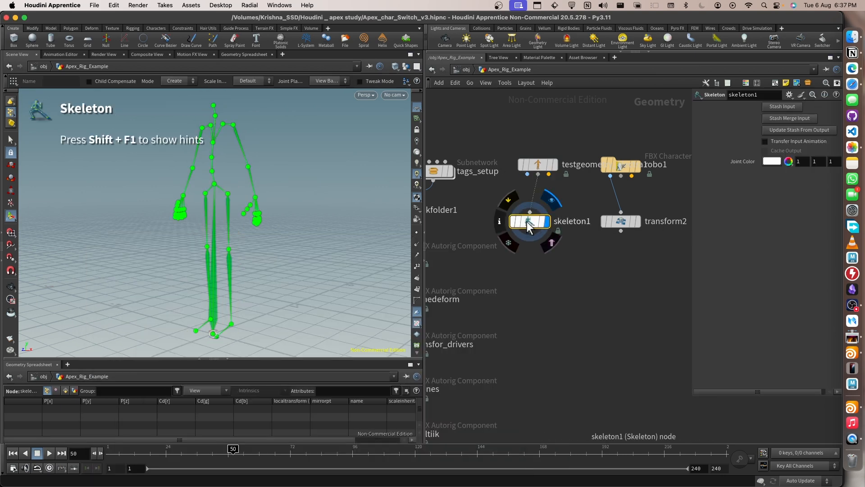
Examine the Electra skeleton's joints and bone links up close with the Skeleton node's viewport tool.
left_click_drag(527, 222, 547, 249)
key("Escape")
left_click_drag(330, 227, 293, 228)
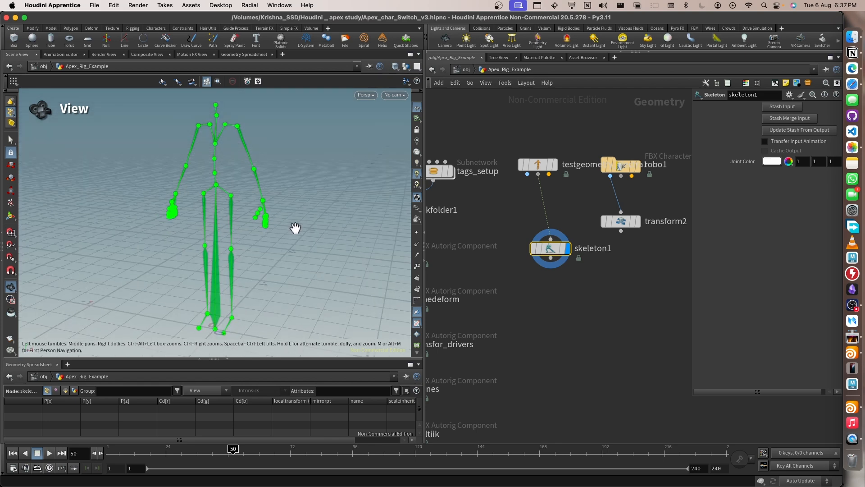
key("Return")
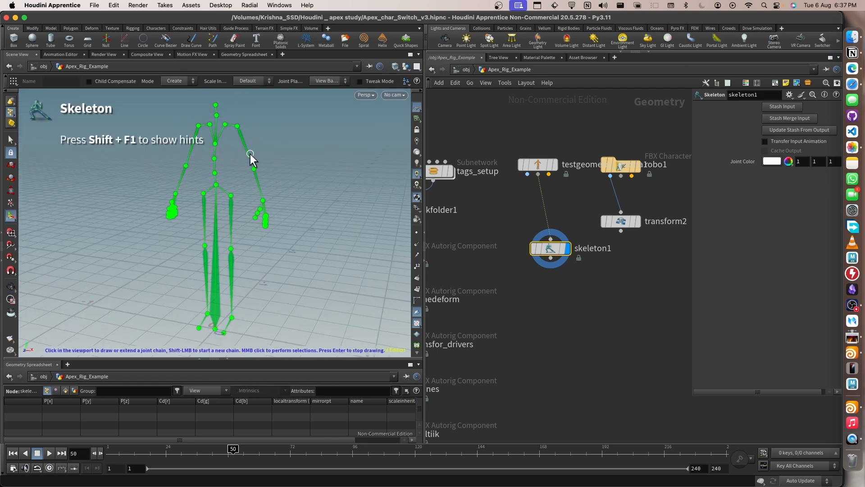
key("Escape")
scroll(242, 149, "up", 3)
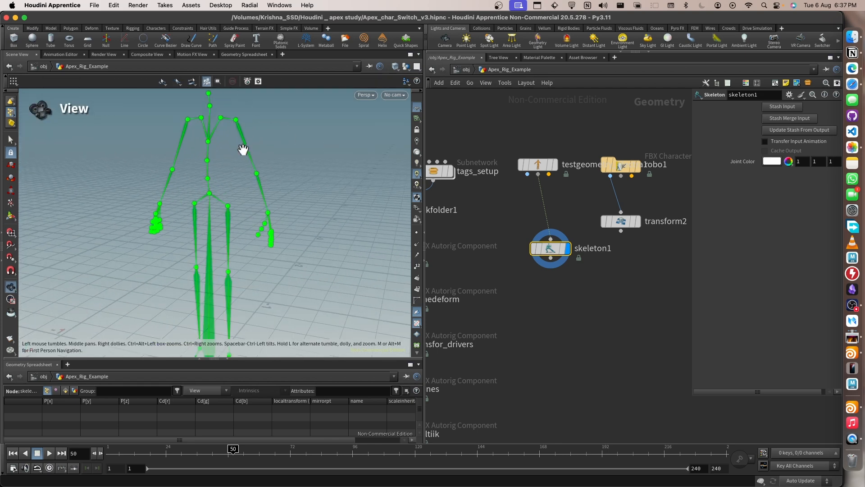
key("Return")
middle_click_drag(222, 162, 41, 99)
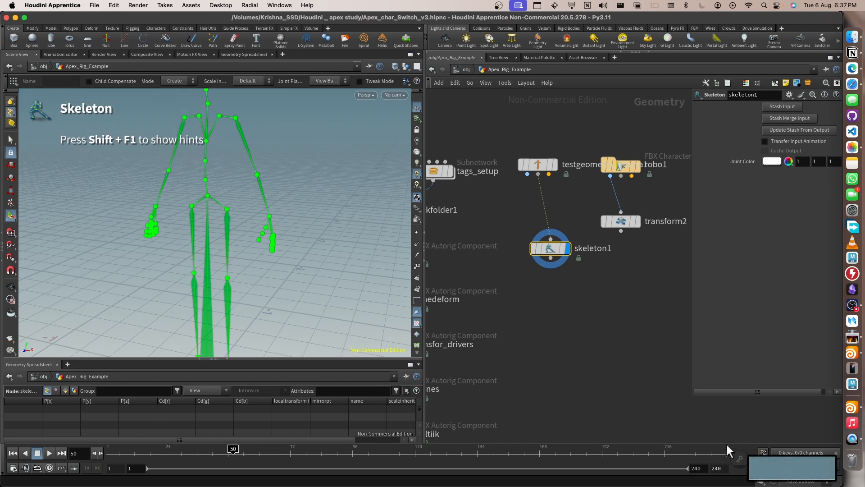
left_click(27, 95)
key("Escape")
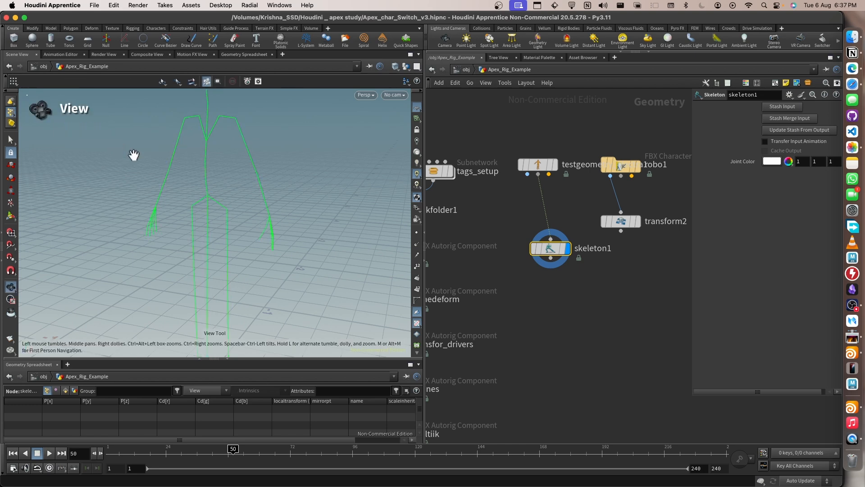
Delete the Skeleton node and add a fresh one below the Electra test geometry, fed by its second output.
key("ctrl+z")
key("ctrl+z")
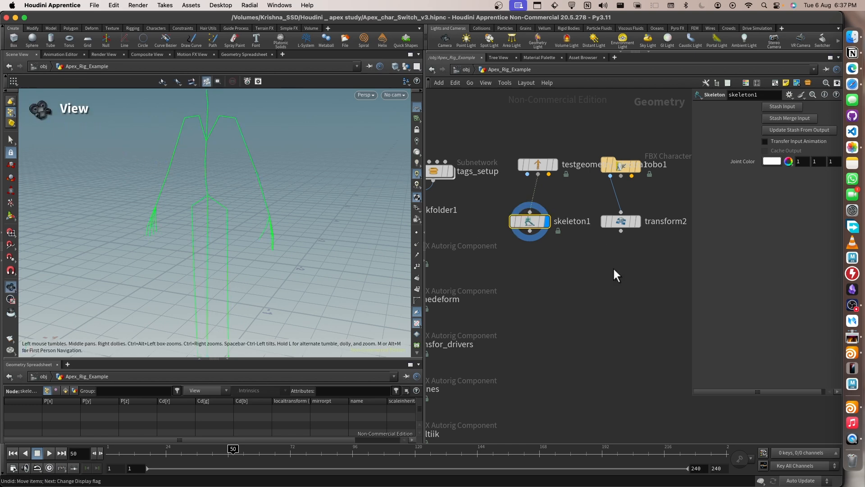
key("Delete")
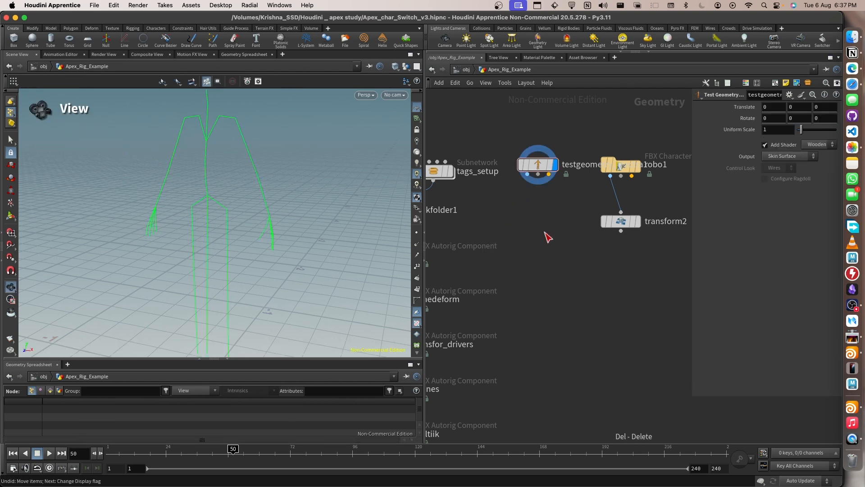
left_click(544, 232)
key("Tab")
left_click(564, 423)
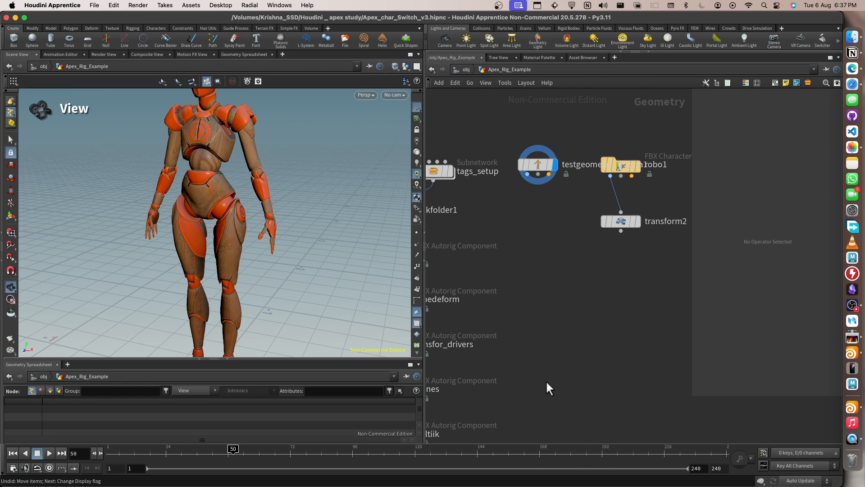
left_click(533, 238)
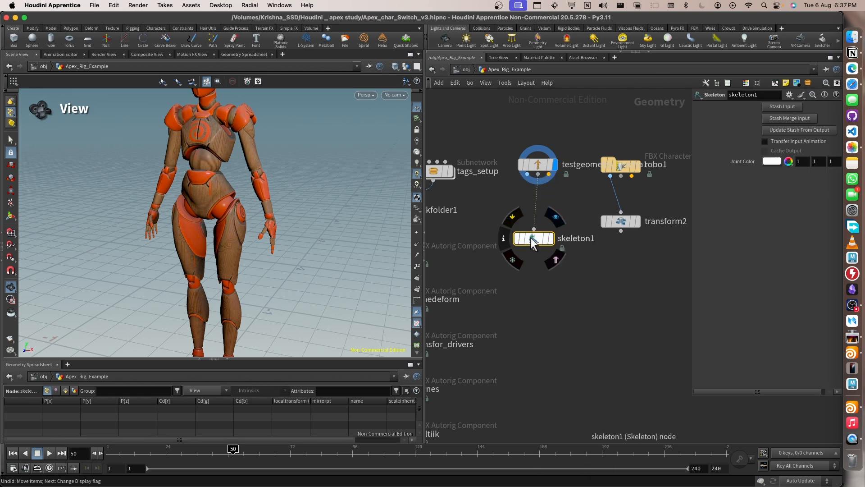
left_click_drag(533, 242, 547, 237)
Stash the Electra skeleton into the Skeleton node, accepting the re-stash and disabling further confirmation prompts.
left_click(782, 107)
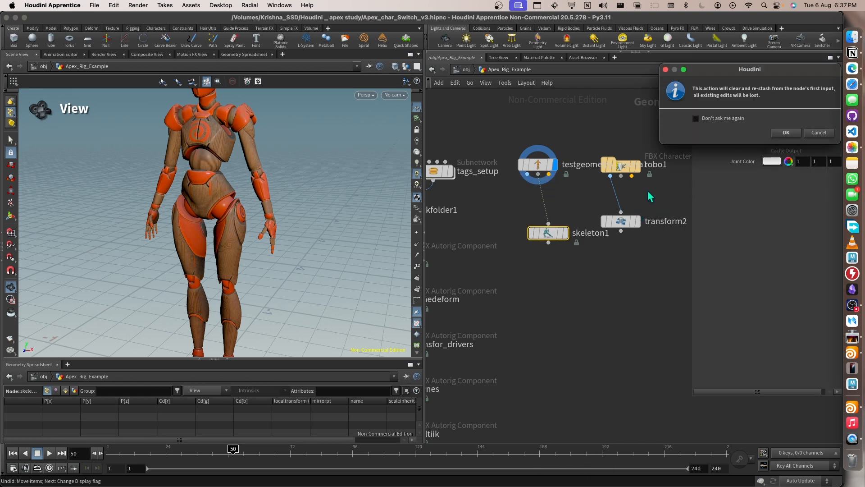
left_click(710, 119)
left_click(785, 133)
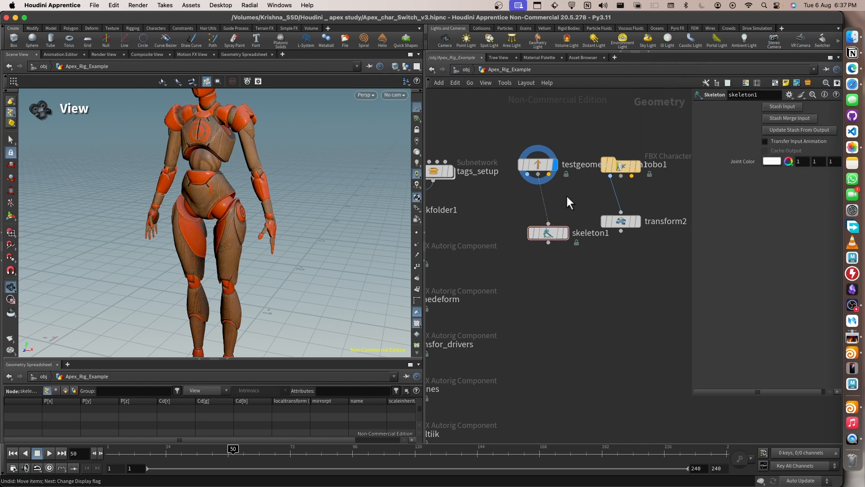
Delete the Electra test geometry node and move the Skeleton node up beside robo1.
left_click(525, 165)
key("Delete")
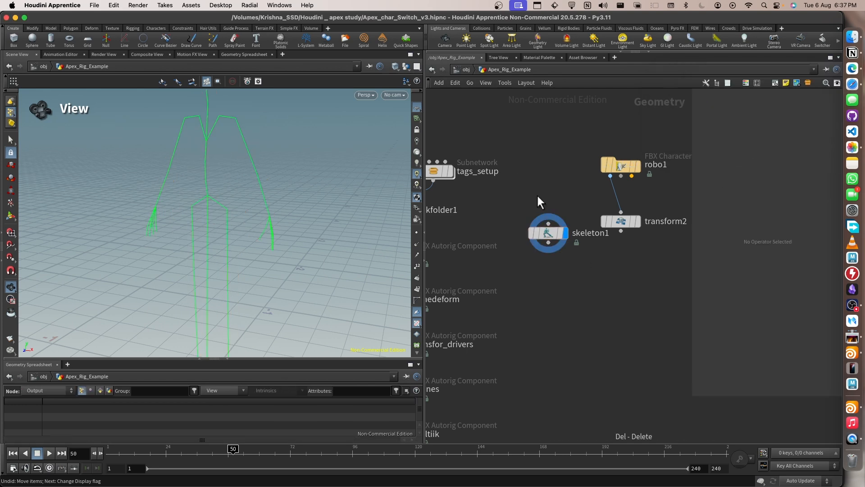
left_click_drag(548, 233, 545, 193)
Select the Skeleton node and switch its viewport tool from Create to Modify mode.
scroll(272, 220, "down", 5)
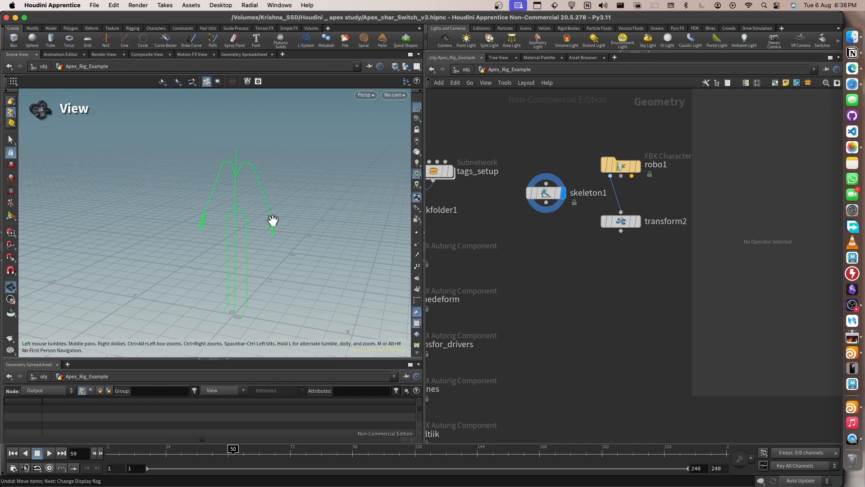
scroll(273, 221, "up", 2)
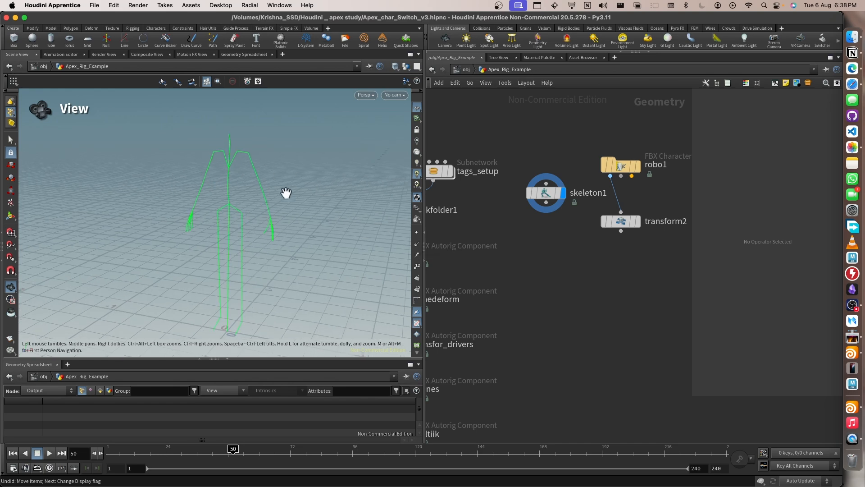
key("Return")
left_click(546, 193)
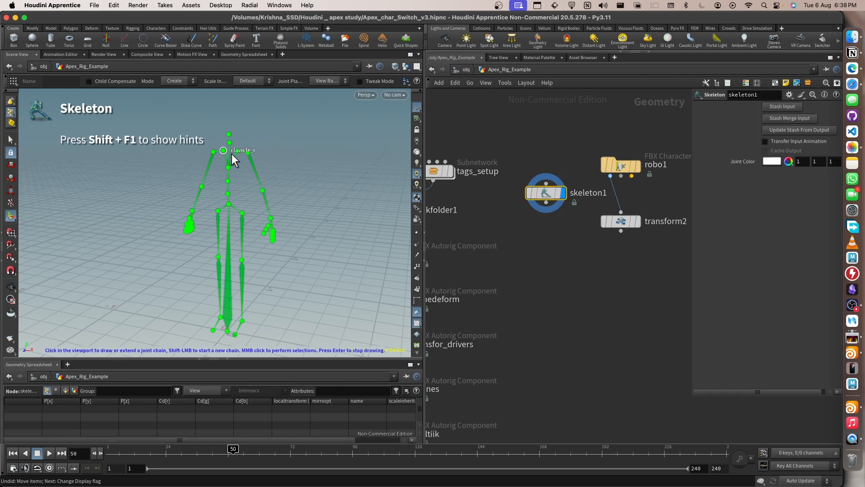
right_click(263, 171)
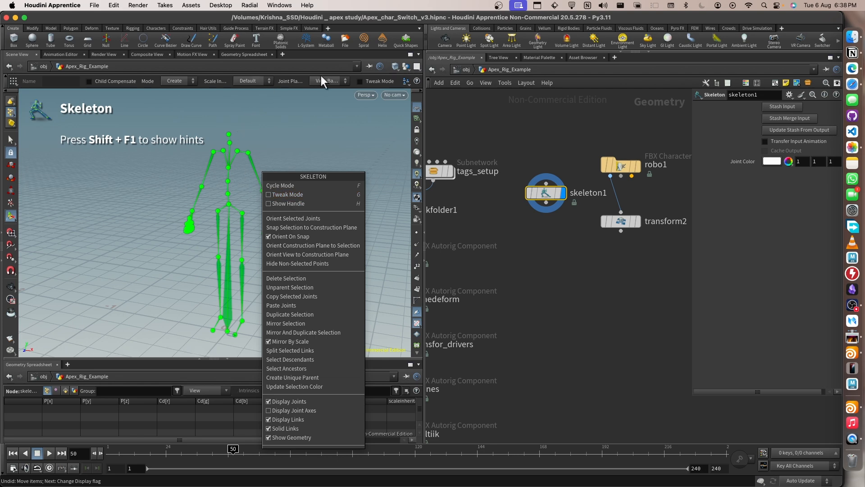
key("f")
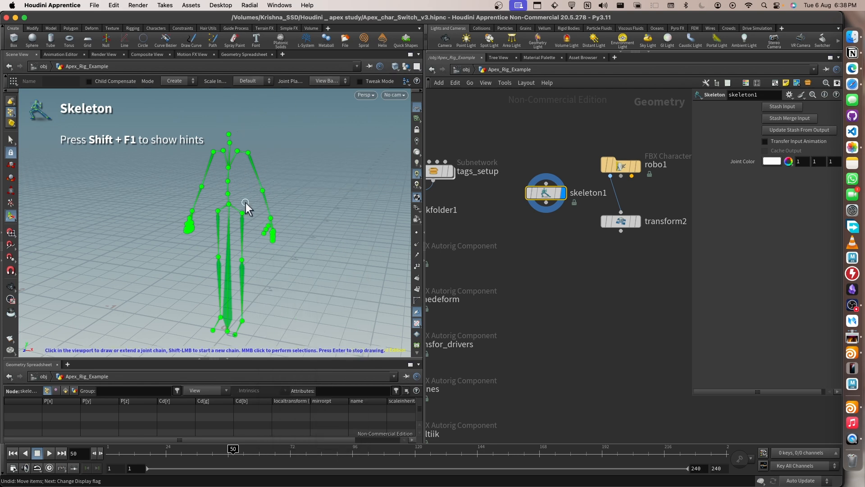
right_click(255, 151)
left_click(227, 102)
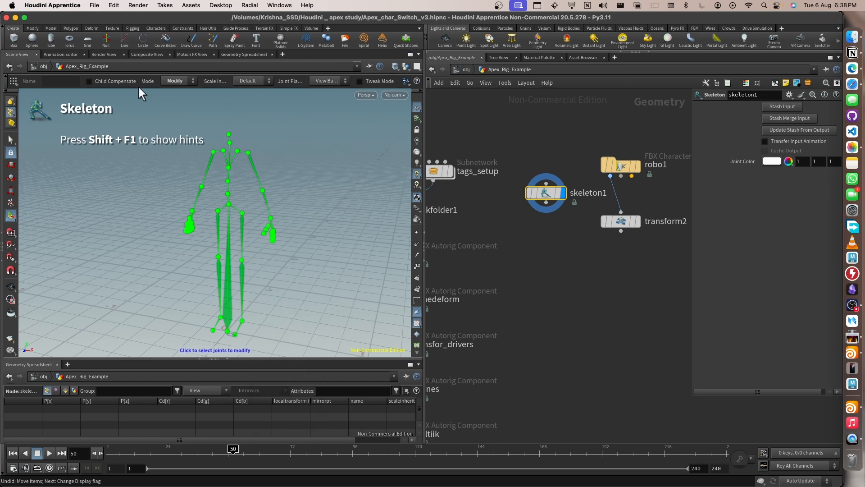
left_click(177, 82)
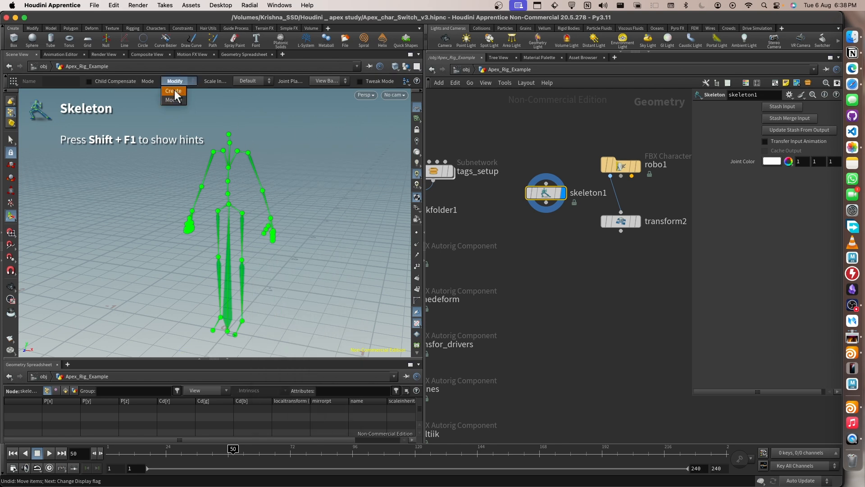
left_click(177, 84)
left_click(178, 100)
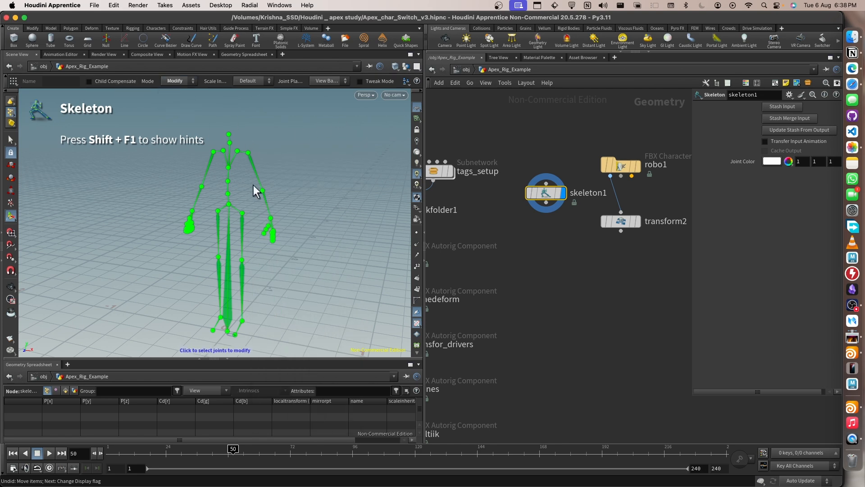
Turn on Show Handle for the skeleton's joints, leaving Tweak Mode off.
key("g")
key("g")
right_click(261, 150)
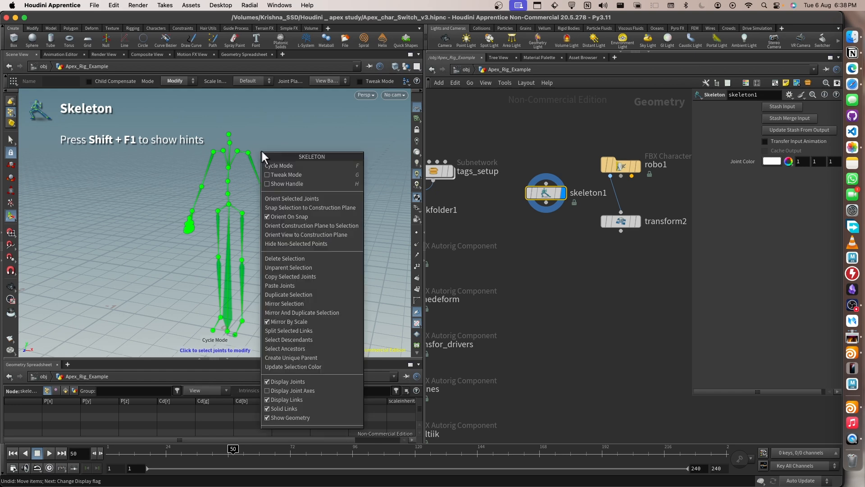
left_click(290, 183)
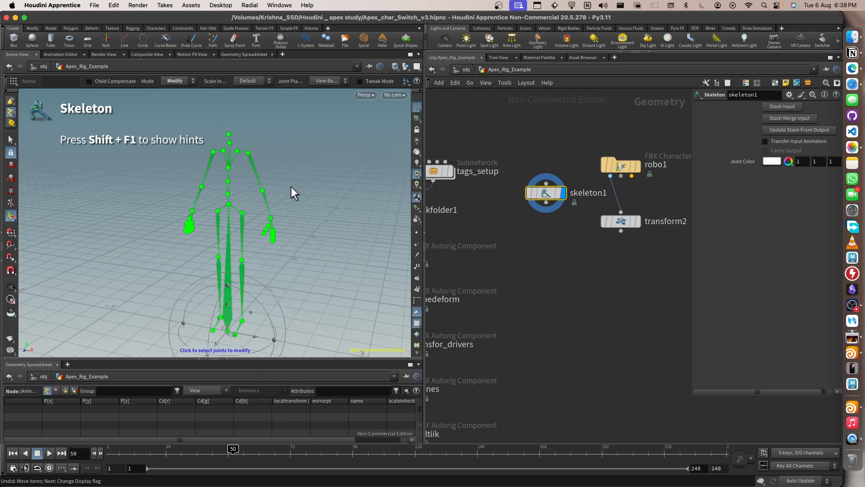
Template the transform2 node so the robo1 mesh shows as a wireframe reference around the skeleton.
key("Escape")
mouse_move(303, 252)
left_mouse_down()
mouse_move(270, 239)
mouse_move(315, 251)
left_mouse_up()
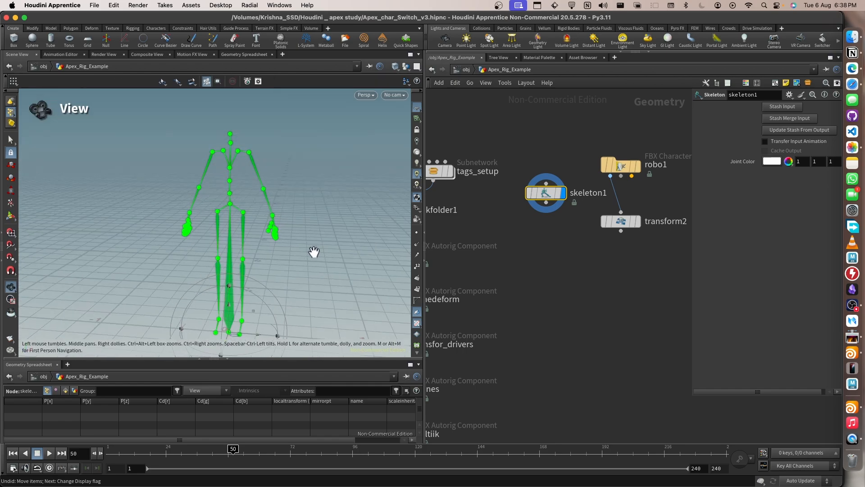
key("Return")
left_click(635, 221)
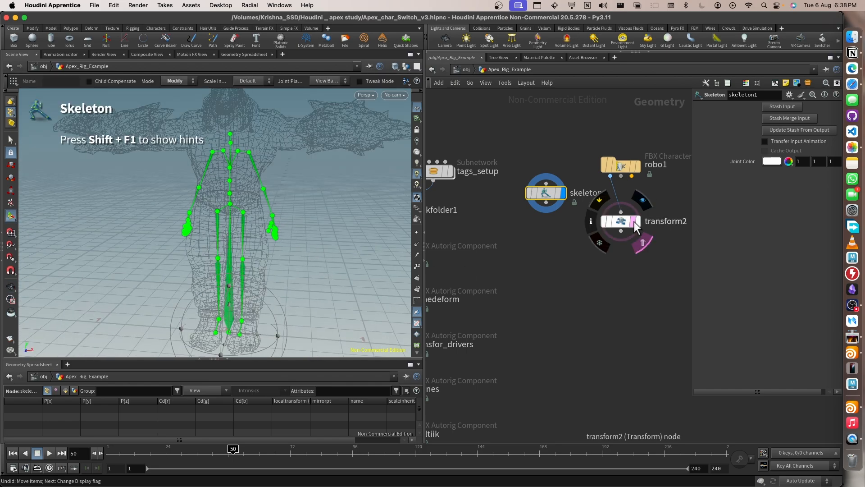
key("Escape")
left_click_drag(250, 191, 318, 177)
key("Return")
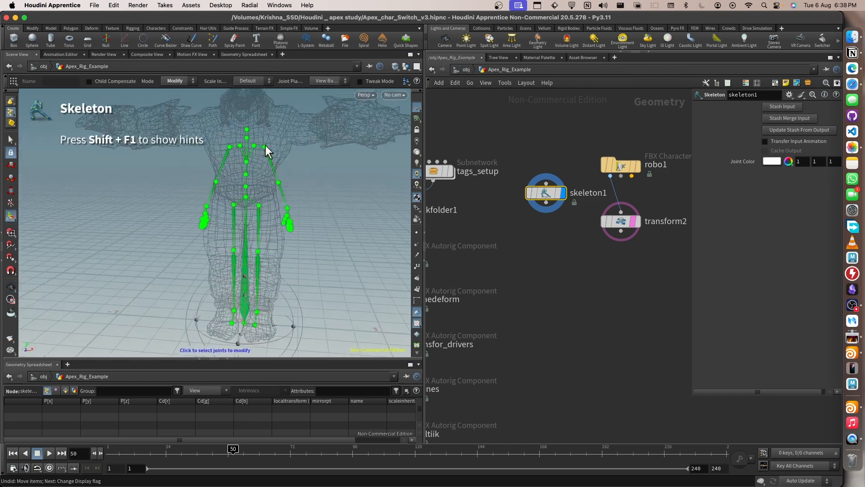
Rotate the shoulder joints on both sides to raise the skeleton's arms into a T-pose matching the robo1 mesh.
left_click(266, 149)
left_click(288, 105)
left_click_drag(266, 148, 281, 200)
left_click(174, 134)
left_click(232, 147)
Move the pelvis joint up and forward in the Right view to fit inside the robo1 mesh's hips.
key("Escape")
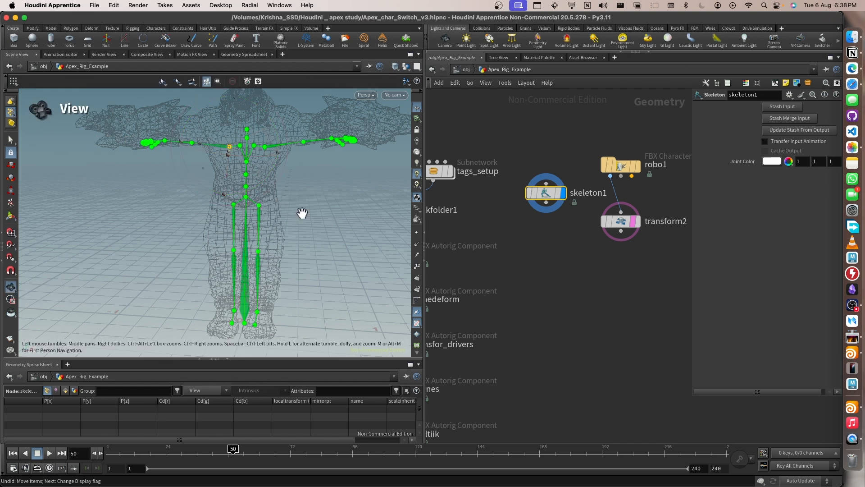
key("space+3")
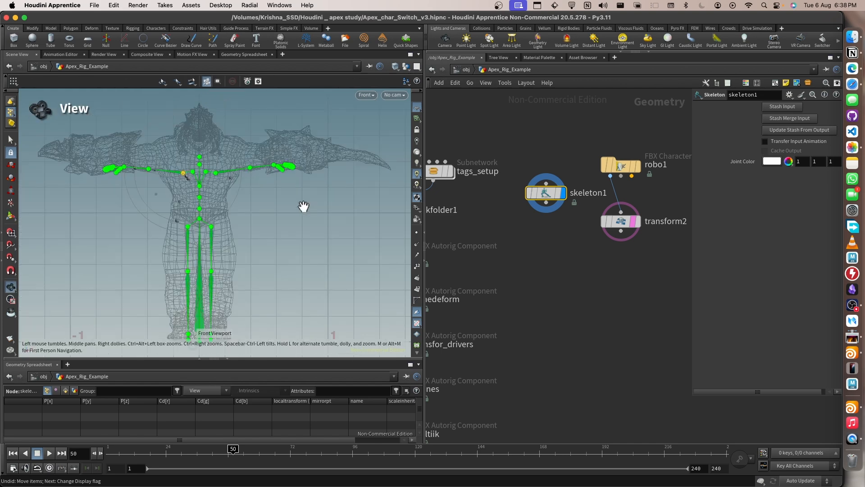
key("space+4")
middle_click_drag(256, 225, 295, 151)
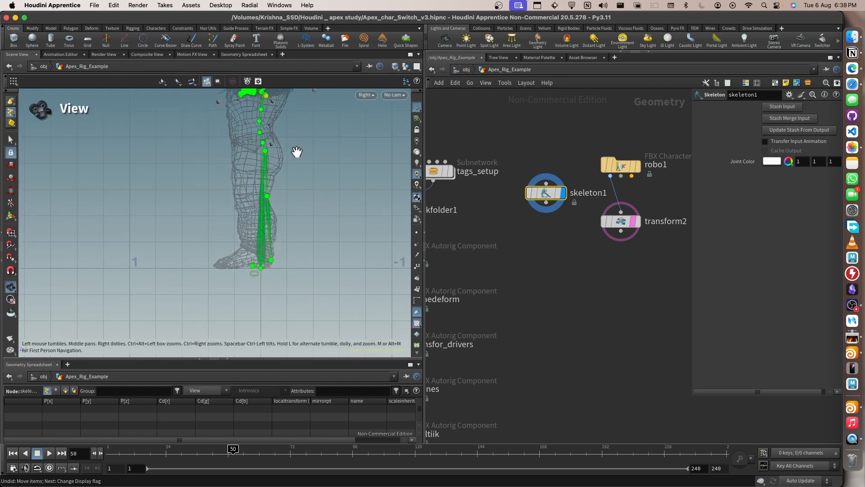
left_click(260, 270)
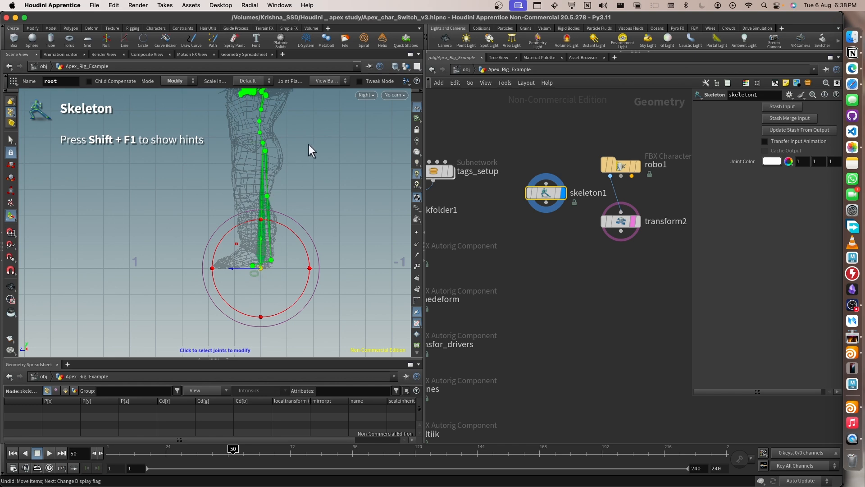
left_click(263, 143)
scroll(263, 142, "up", 5)
scroll(262, 141, "up", 3)
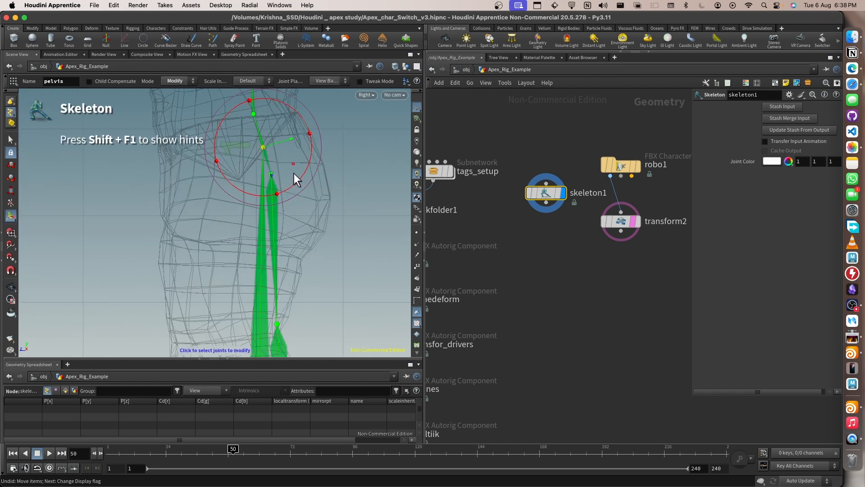
left_click_drag(291, 163, 267, 132)
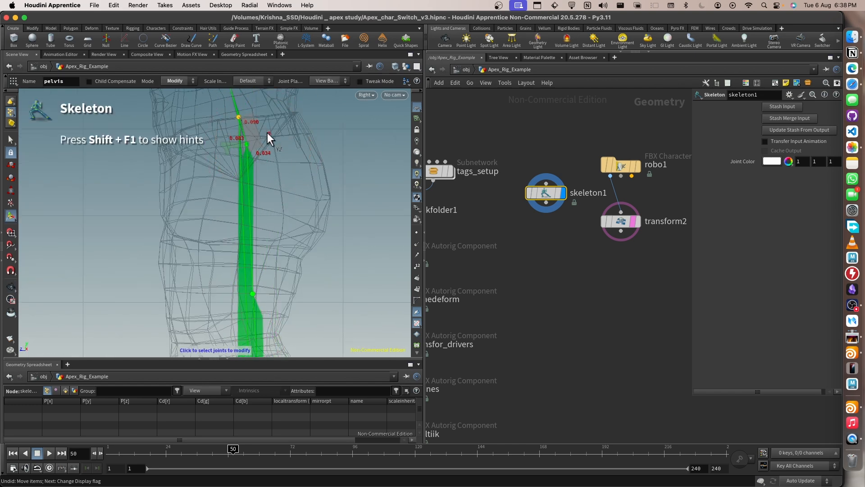
scroll(304, 153, "down", 8)
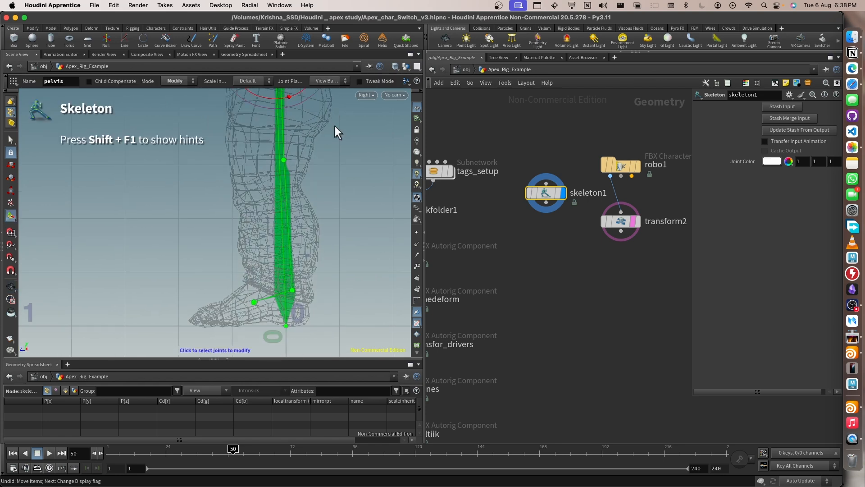
Move the thigh_l joint outward and slightly down in the Front view to sit inside the robo1 mesh's left leg.
key("space+2")
key("space+3")
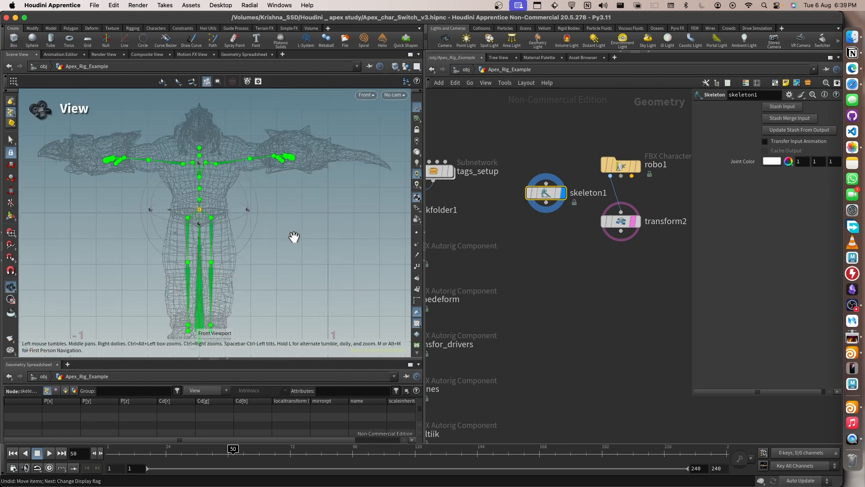
scroll(212, 228, "up", 5)
left_click(211, 211)
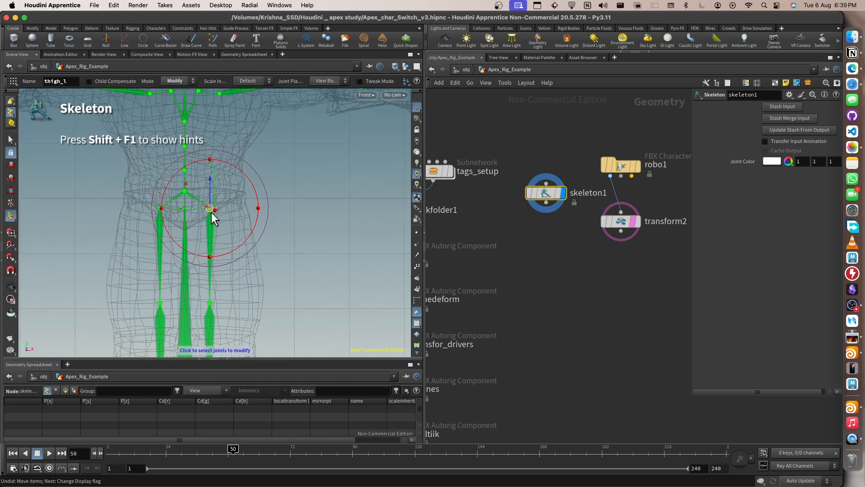
mouse_move(186, 183)
middle_mouse_down()
mouse_move(205, 180)
mouse_move(199, 188)
middle_mouse_up()
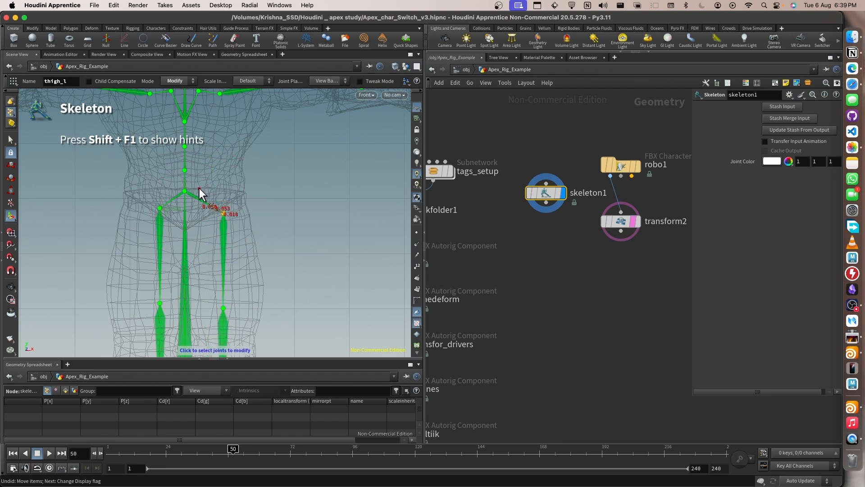
left_click(191, 194)
left_click_drag(196, 189, 198, 192)
middle_click_drag(276, 351, 284, 253, "alt")
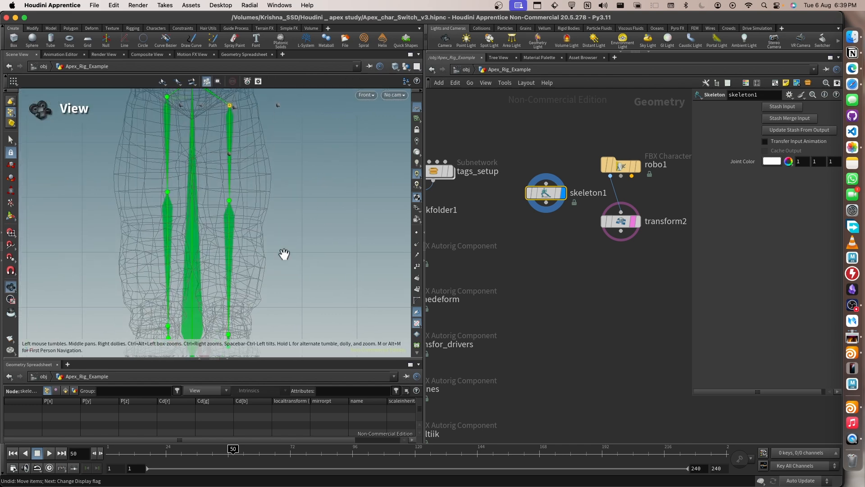
Shift the thigh_l joint slightly forward in the Right view to follow the mesh's upper leg.
scroll(274, 245, "down", 5)
key("space+3")
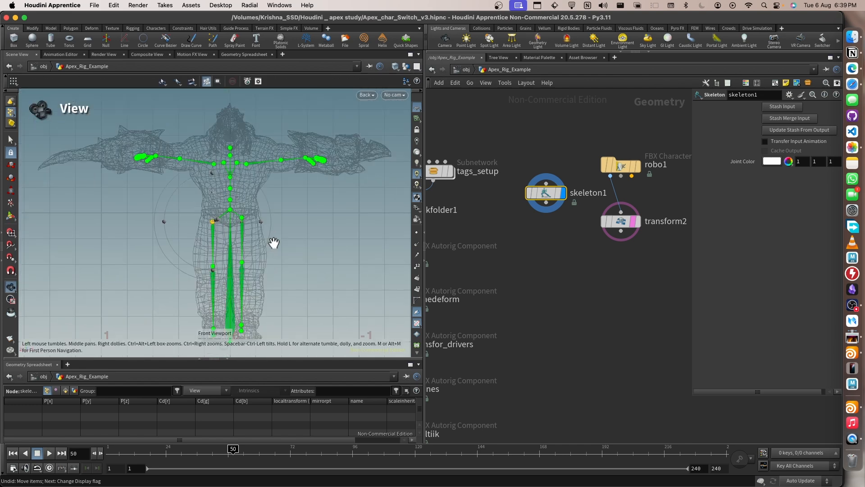
key("space+4")
middle_click_drag(335, 153, 330, 265, "alt")
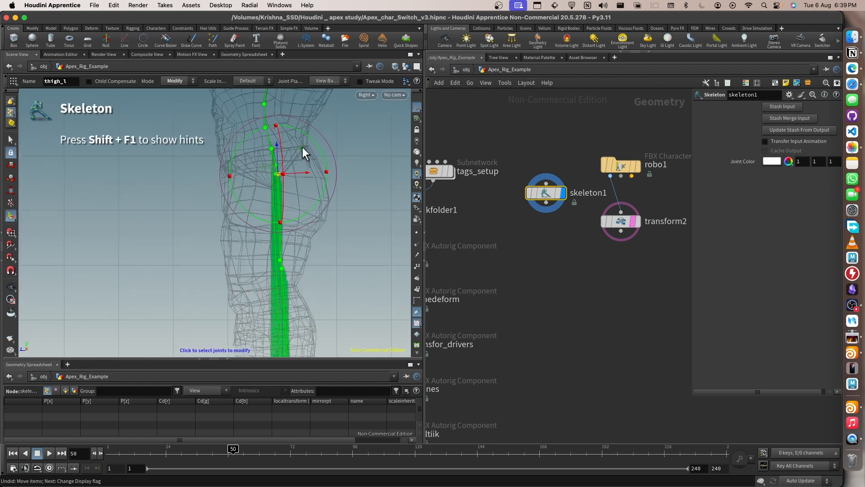
left_click_drag(301, 147, 293, 150)
Position the calf_l and foot_l joints in the Right view at the mesh's knee and ankle.
middle_click_drag(314, 266, 331, 155, "alt")
left_click(289, 161)
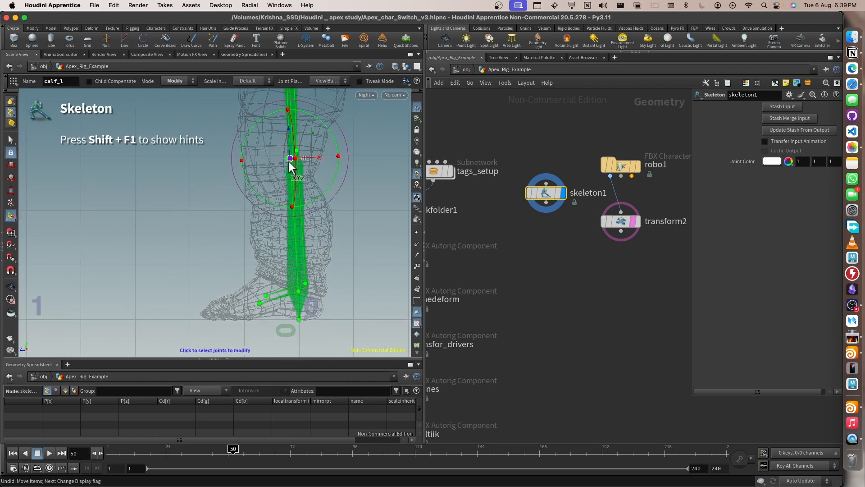
left_click_drag(308, 131, 301, 153)
left_click(288, 315)
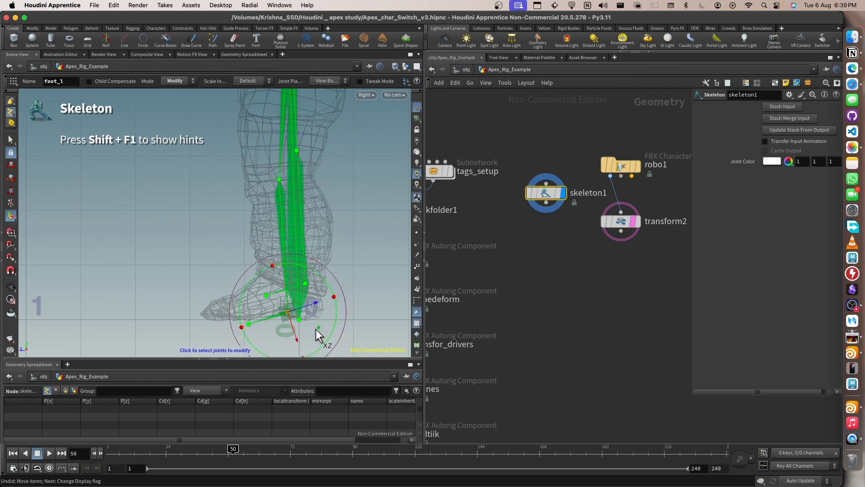
left_click_drag(318, 326, 325, 302)
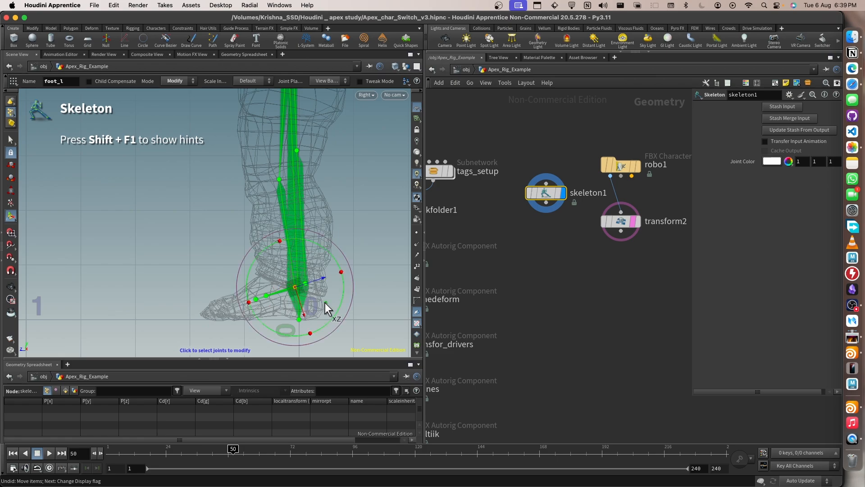
Delete the left hand's thumb joints from skeleton1 in the perspective view.
key("space+1")
left_click_drag(352, 241, 347, 188)
key("Return")
left_click(337, 189)
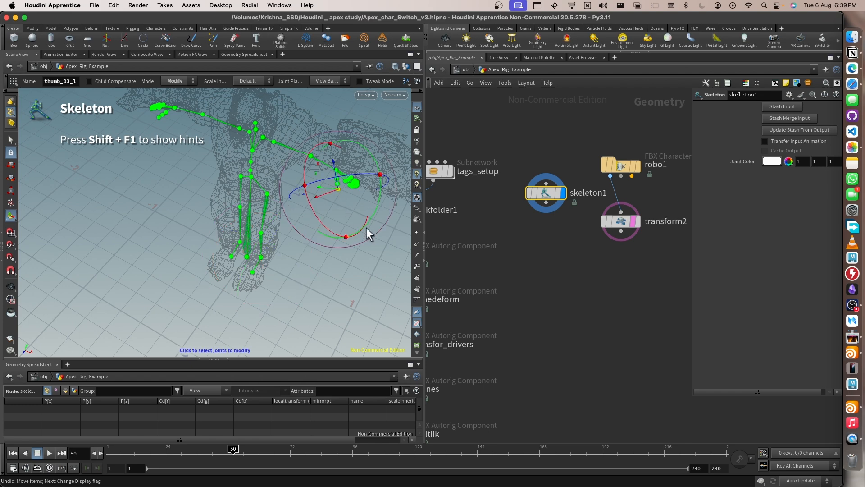
left_click_drag(366, 228, 342, 252)
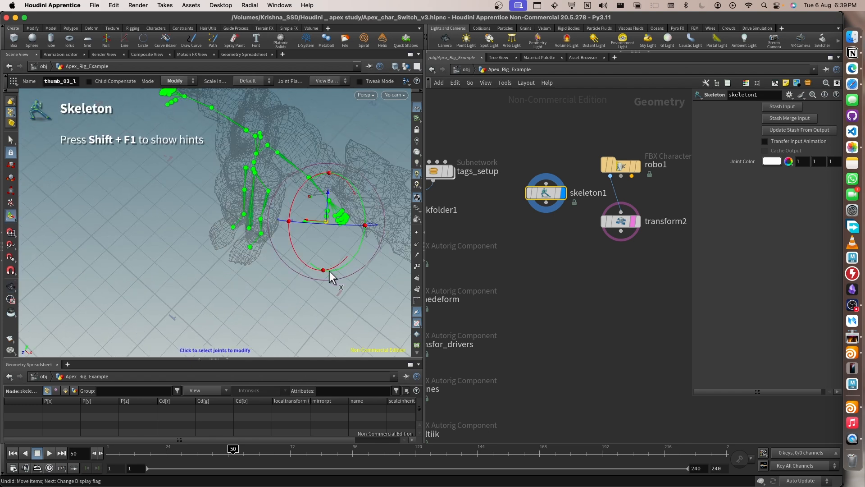
left_click(328, 210)
key("Delete")
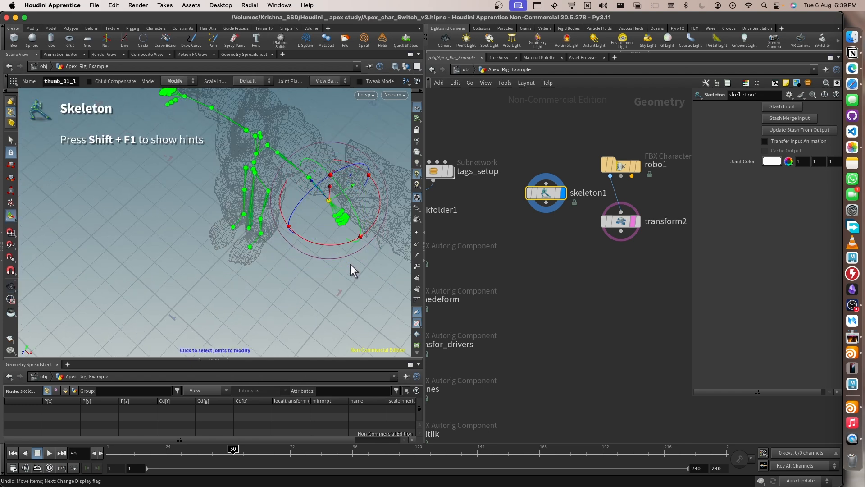
Delete the left hand's index finger joints.
left_click(324, 260)
left_click(332, 217)
left_click(338, 266)
left_click(331, 225)
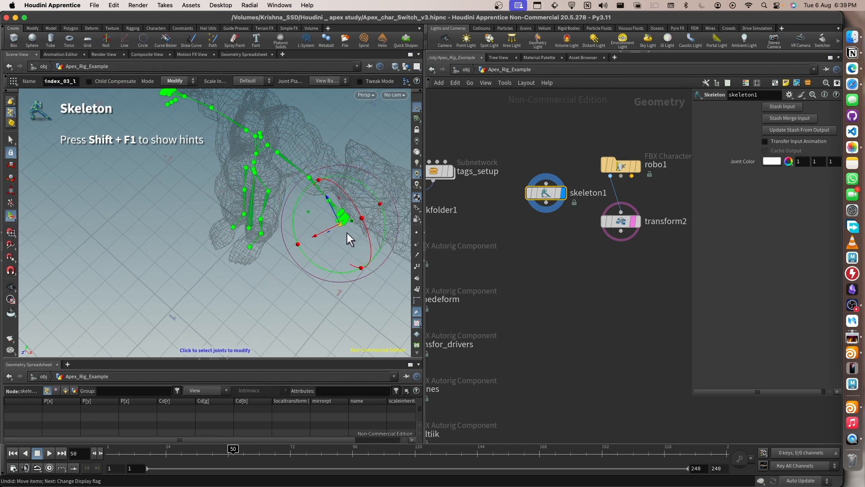
left_click(345, 229)
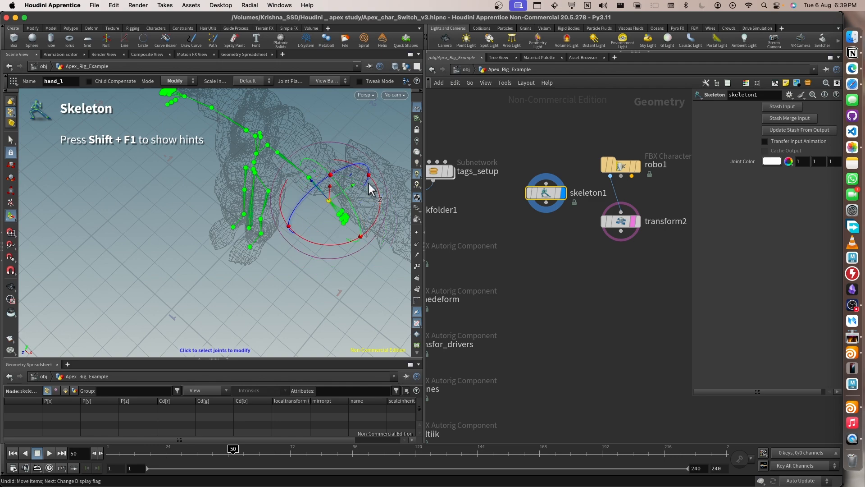
Delete the left hand's middle finger joints and the hand_l joint.
middle_click_drag(367, 184, 260, 180, "alt")
mouse_move(246, 218)
right_mouse_down("alt")
mouse_move(229, 209)
mouse_move(238, 213)
right_mouse_up("alt")
left_click(240, 214)
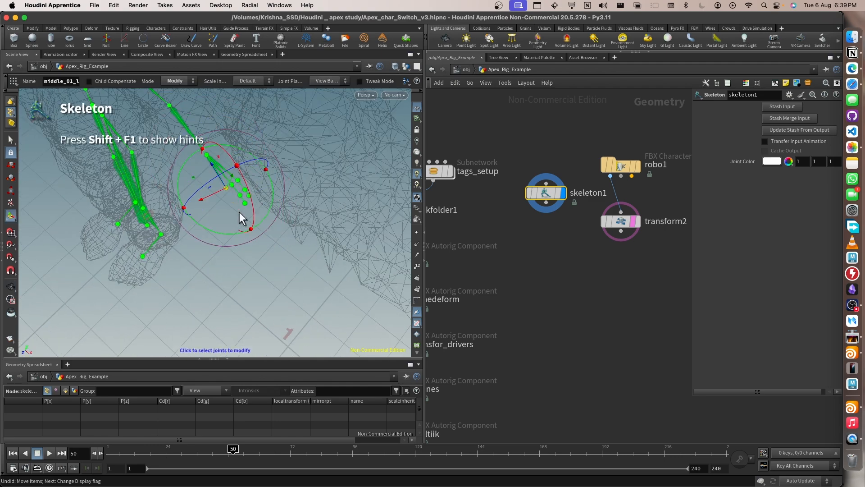
key("Delete")
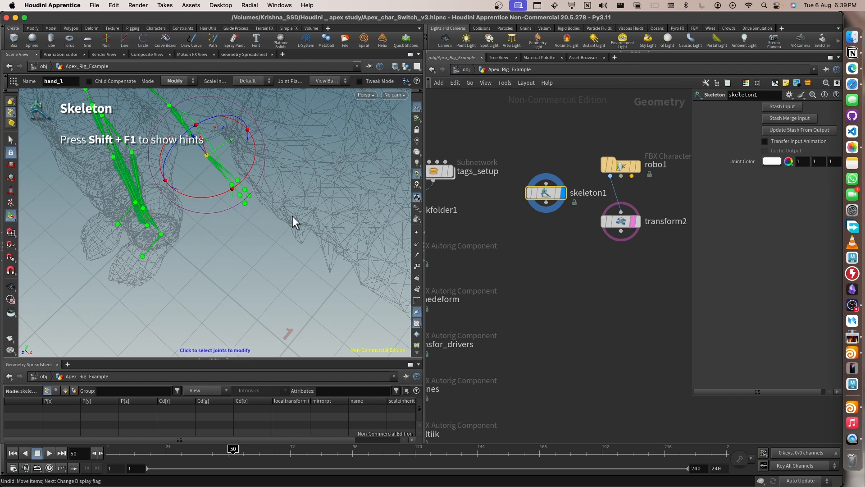
key("Delete")
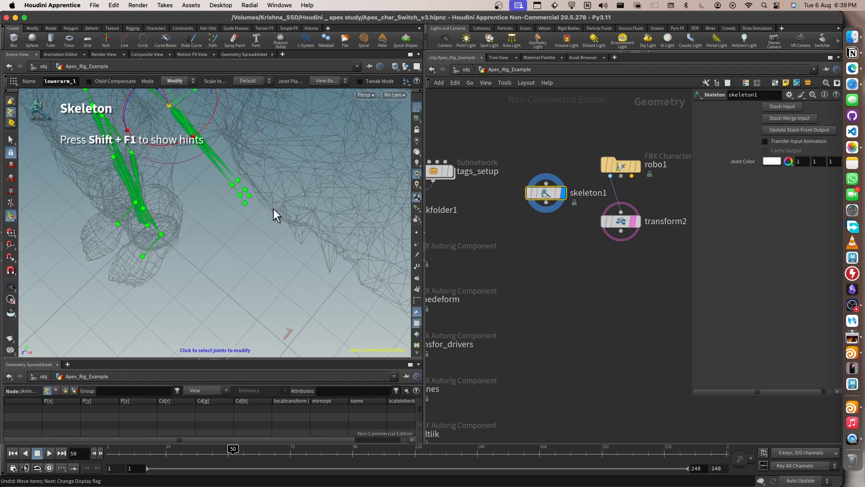
Delete the left pinky joints and the outer ring finger joints, keeping ring_01_l.
left_click(249, 195)
key("Delete")
key("Delete")
key("Delete")
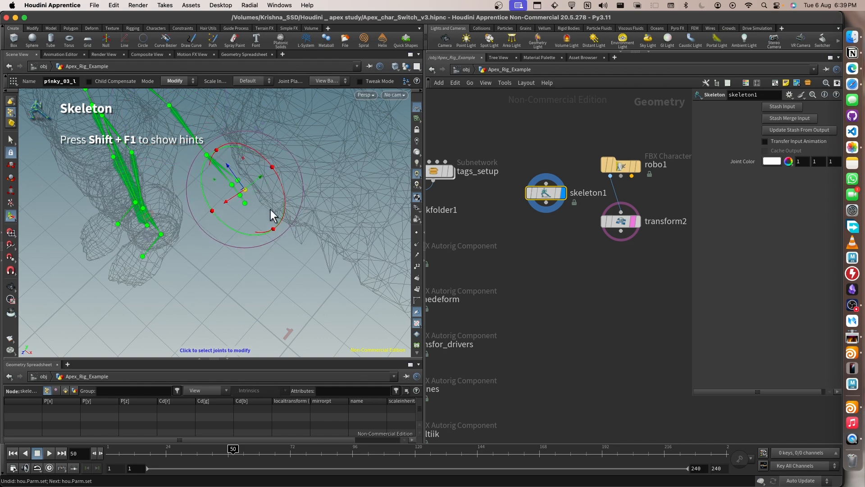
left_click_drag(241, 218, 310, 147, "alt")
left_click(315, 144)
key("Delete")
key("Delete")
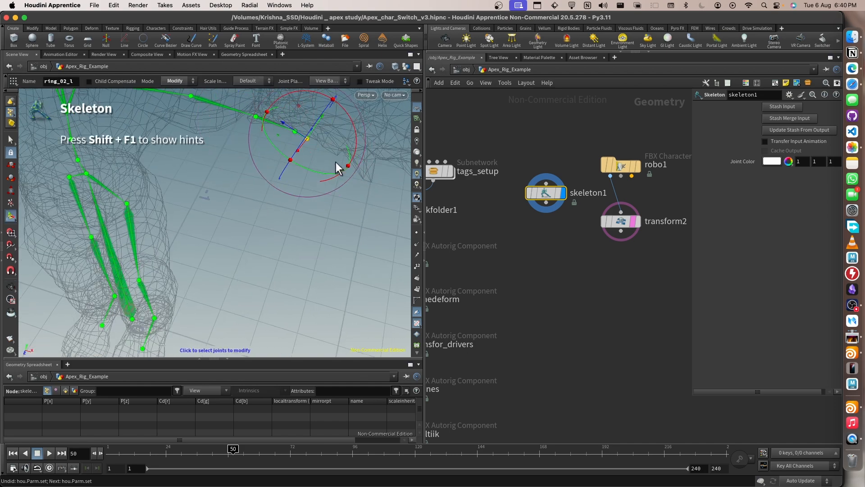
left_click_drag(319, 199, 318, 197)
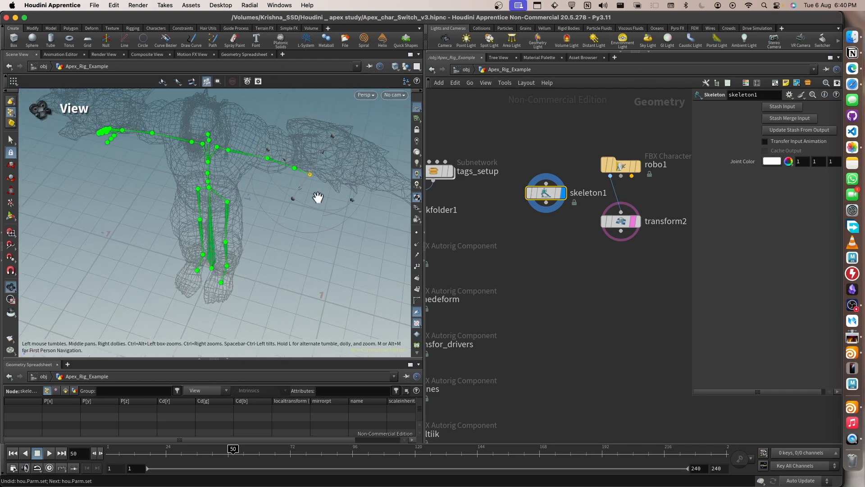
right_click_drag(437, 177, 318, 197, "alt")
left_click_drag(273, 236, 289, 194, "alt")
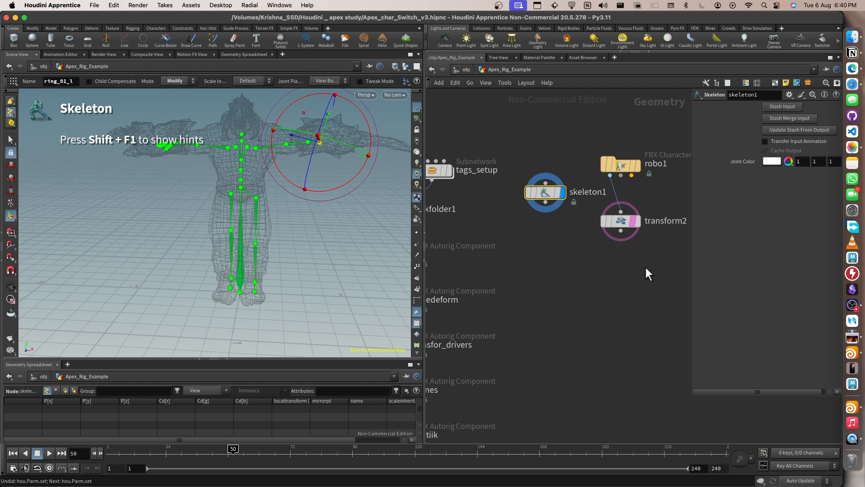
Display the skeleton2 node and inspect its joints against the templated mesh.
middle_click_drag(646, 266, 479, 249)
scroll(575, 252, "down", 1)
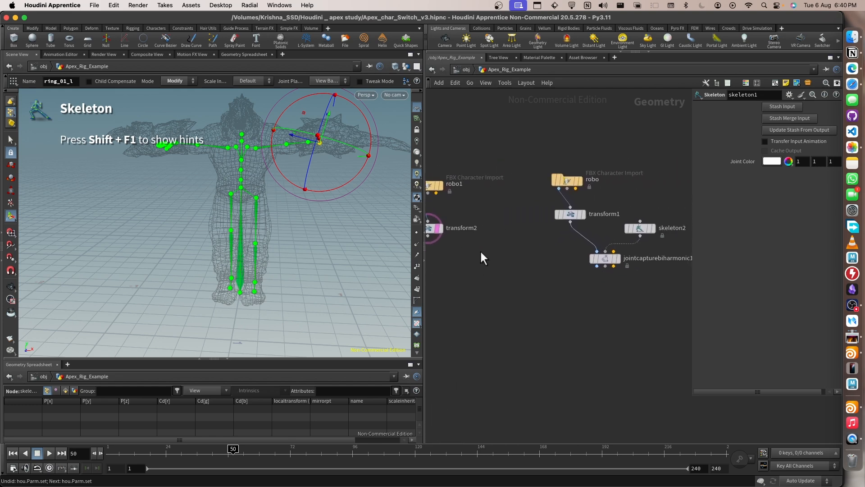
left_click(645, 231)
key("Escape")
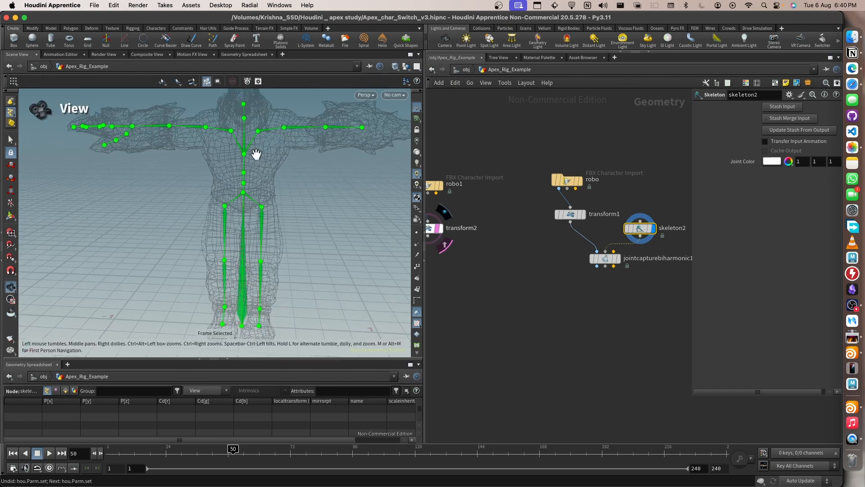
left_click_drag(253, 154, 253, 177)
key("Return")
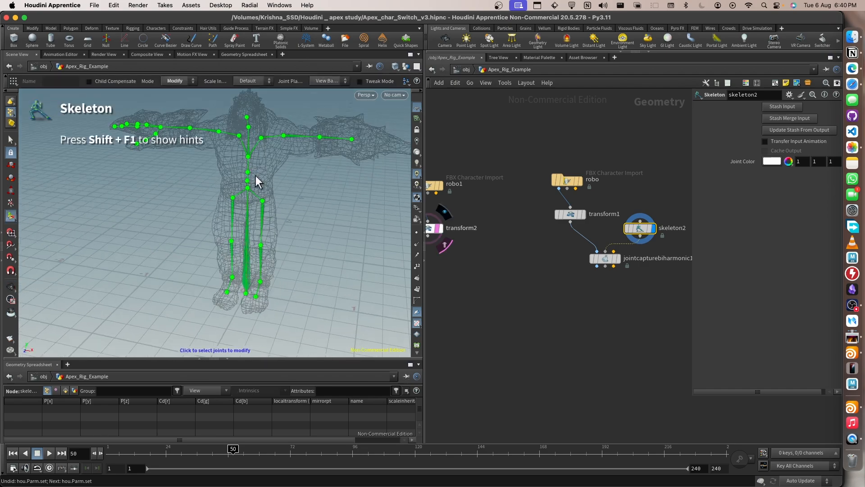
Delete the skeleton1, robo1 and transform2 nodes from the network.
scroll(256, 175, "up", 1)
left_click_drag(460, 232, 537, 237, "alt")
left_click_drag(552, 278, 447, 169)
key("Delete")
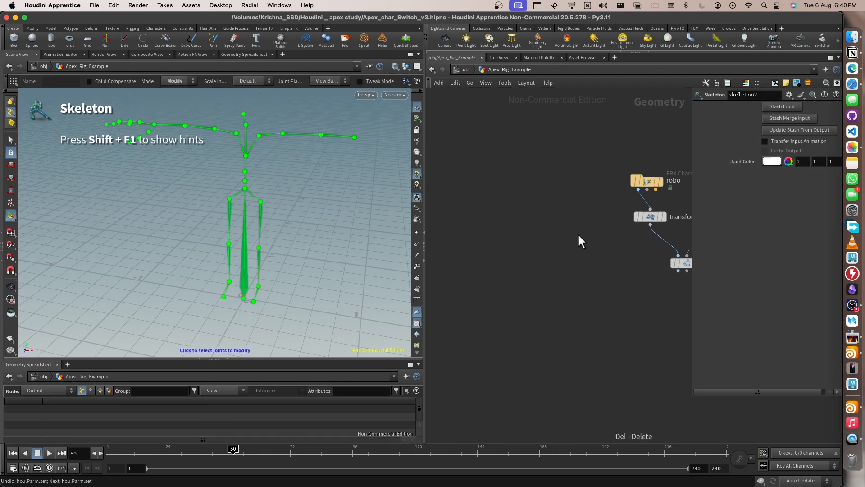
Move the robo, transform1, skeleton2 and jointcapturebiharmonic1 nodes together closer to the existing rig network.
scroll(582, 166, "down", 2)
left_click_drag(582, 165, 708, 253)
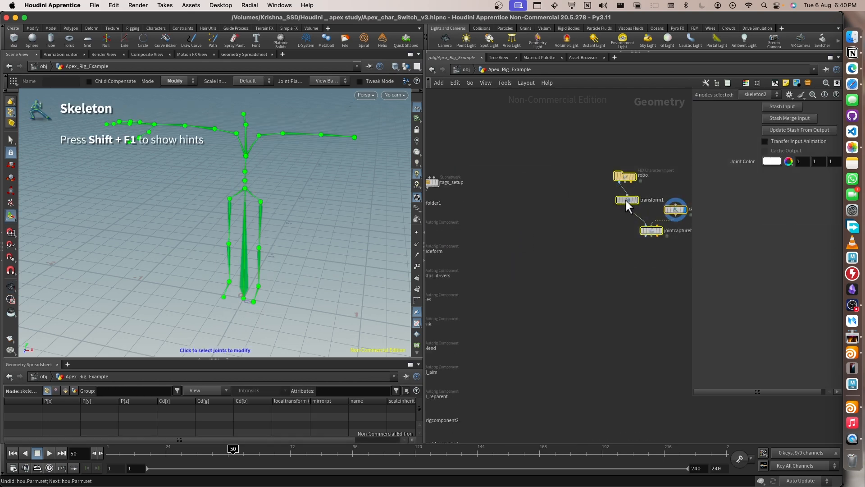
left_click_drag(625, 200, 522, 205)
left_click(580, 216)
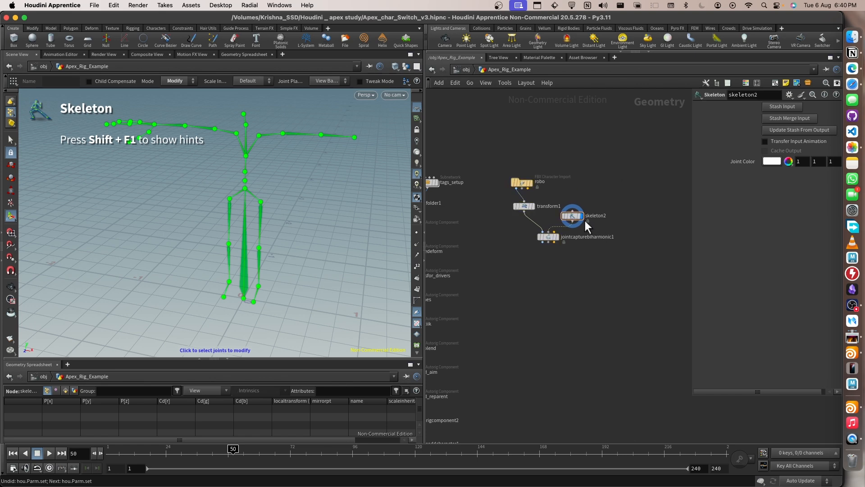
Delete the existing jointcapturebiharmonic1 node below transform1 and skeleton2.
left_click_drag(286, 225, 297, 206, "alt")
left_click_drag(583, 261, 562, 248)
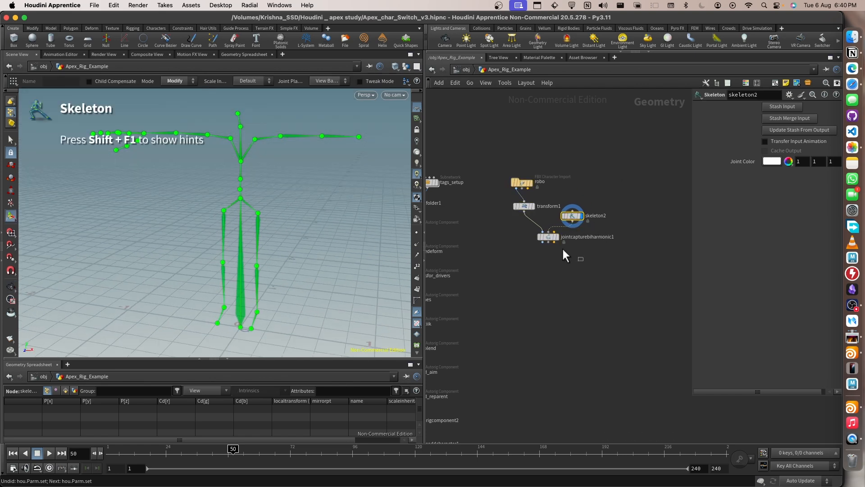
scroll(561, 229, "up", 4)
scroll(596, 303, "down", 2)
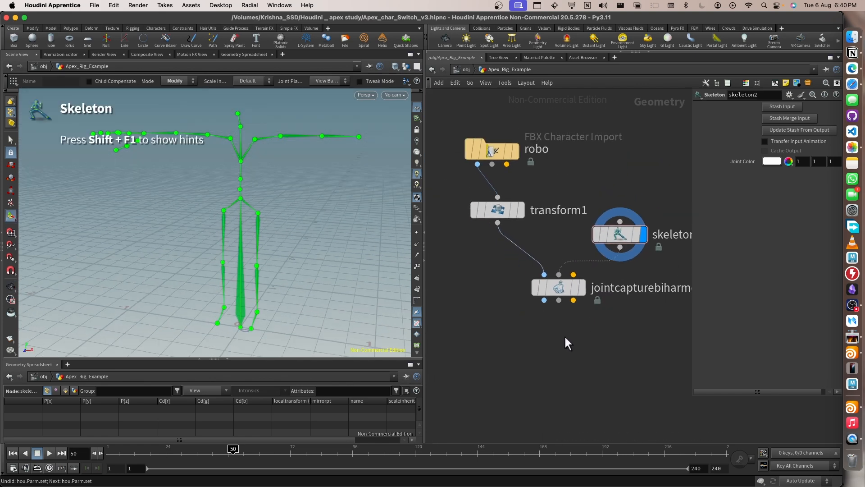
left_click_drag(585, 338, 515, 281)
key("Delete")
Add a new Joint Capture Biharmonic node below transform1 and skeleton2.
key("Tab")
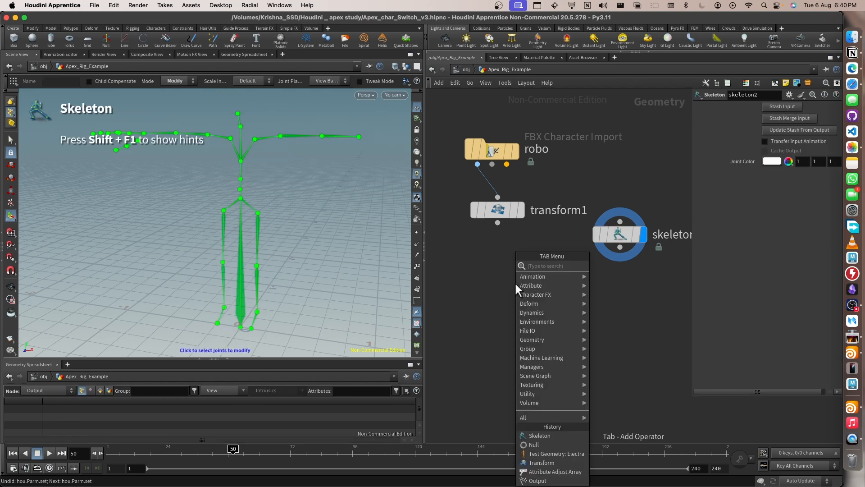
type("joint")
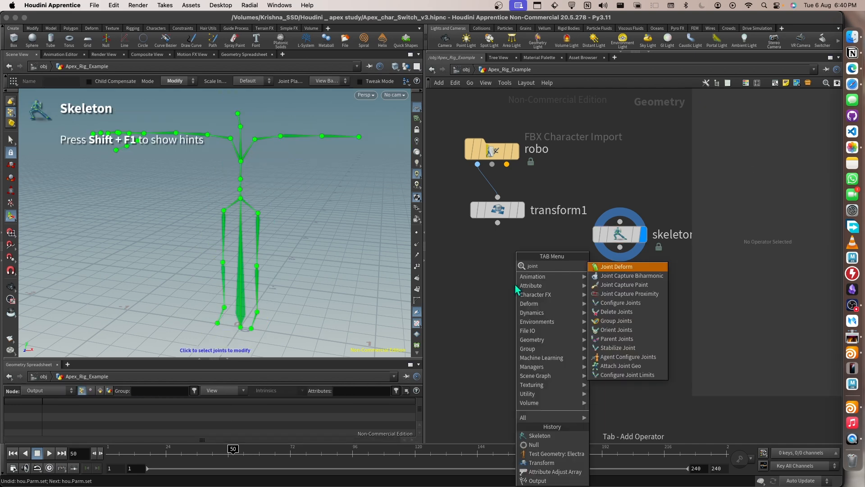
key("Down")
key("Return")
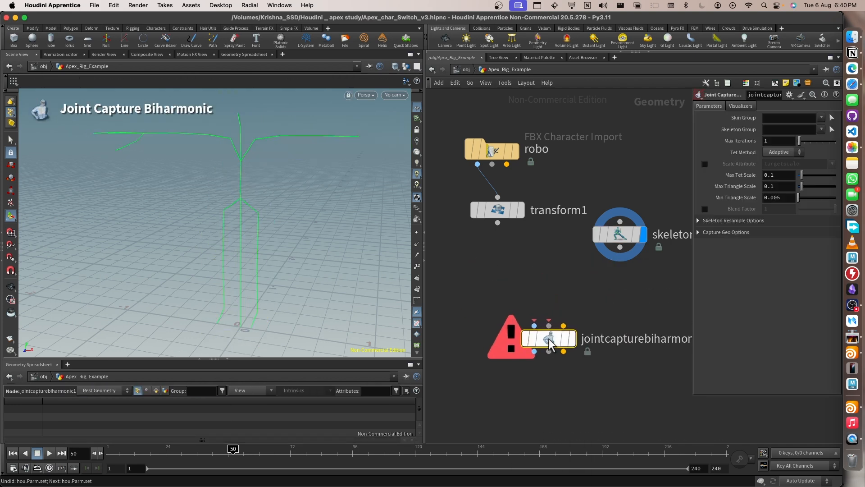
left_click(548, 338)
Connect transform1 to the joint capture node's first input and skeleton2 to its second input.
left_click_drag(622, 259, 549, 326)
left_click_drag(497, 222, 524, 311)
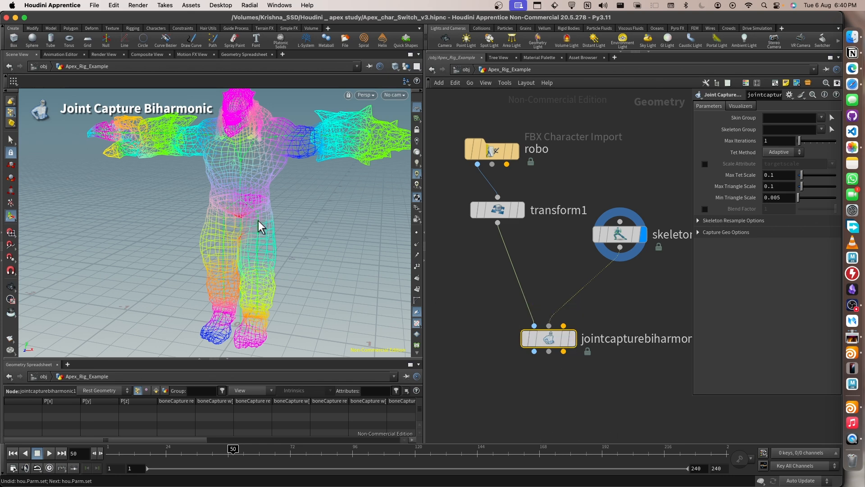
left_click(642, 312)
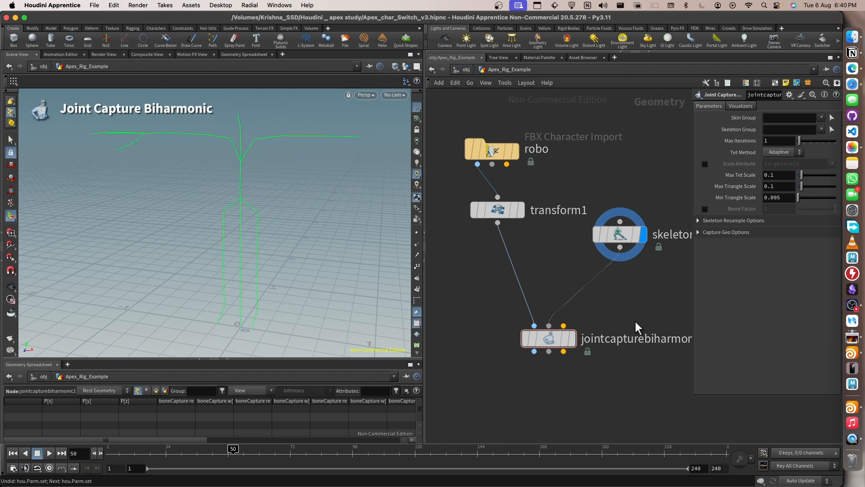
Add a Joint Deform node below jointcapturebiharmonic1 and connect the capture's rest geometry and capture pose outputs to its first two inputs.
middle_click_drag(635, 320, 648, 261)
key("Tab")
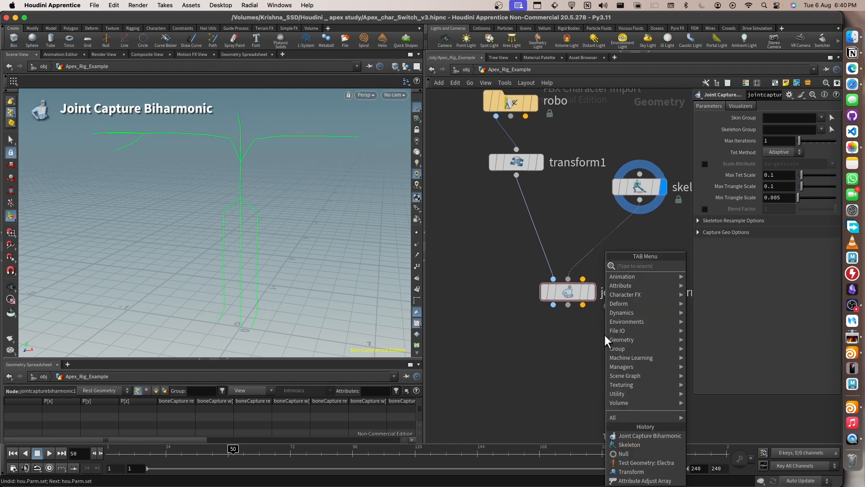
type("join")
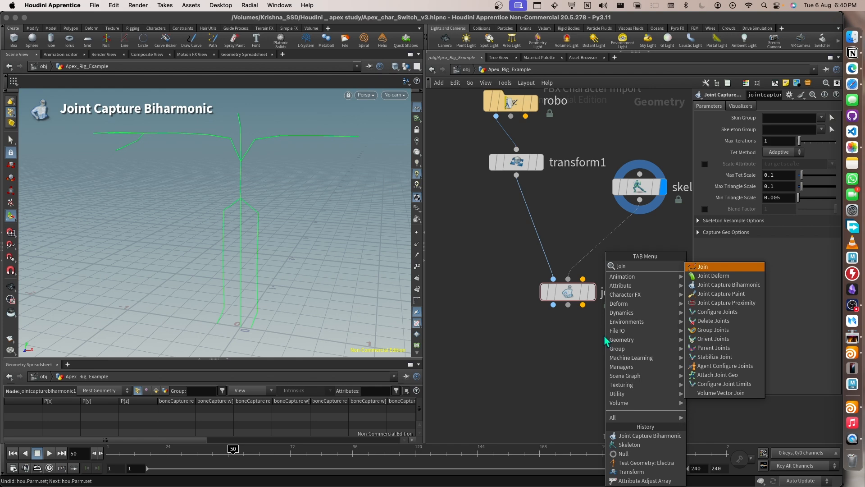
key("Down")
key("Return")
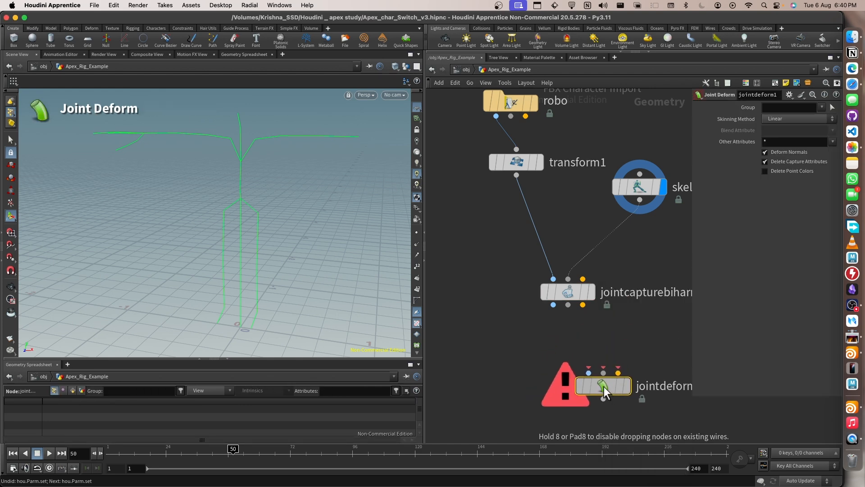
left_click(604, 385)
left_click_drag(553, 304, 588, 373)
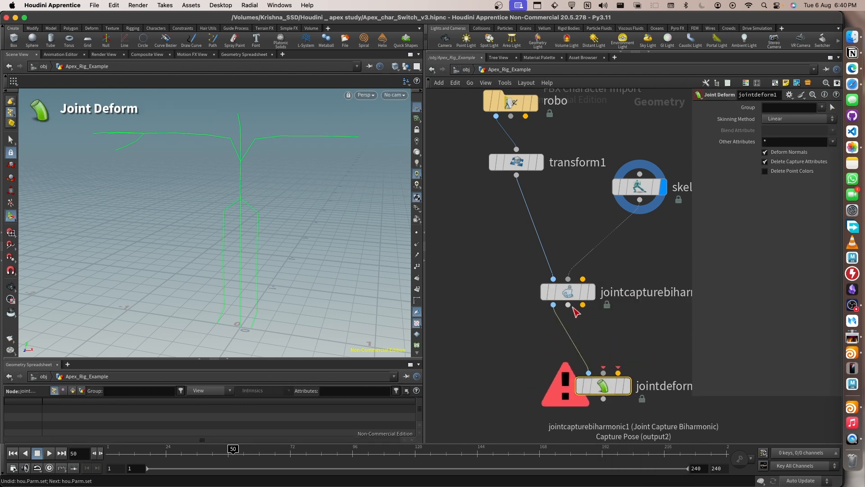
left_click_drag(573, 307, 603, 373)
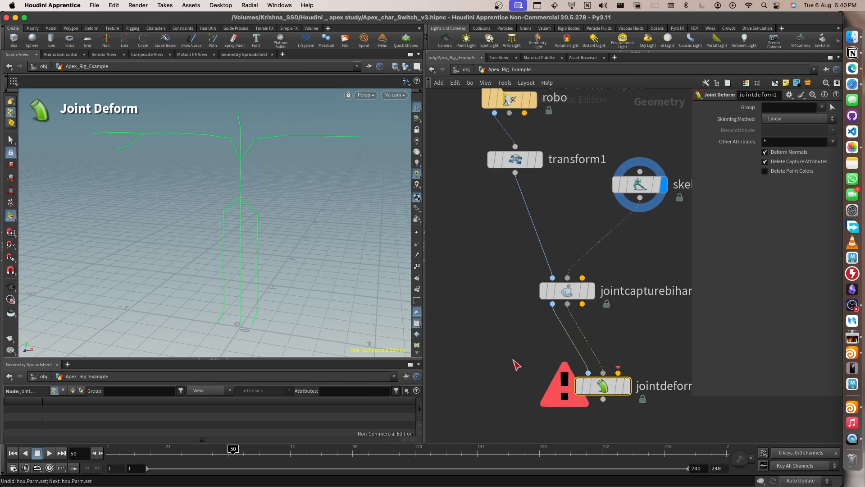
Add a Rig Pose node beside jointcapturebiharmonic1 and jointdeform1.
middle_click_drag(637, 343, 496, 329)
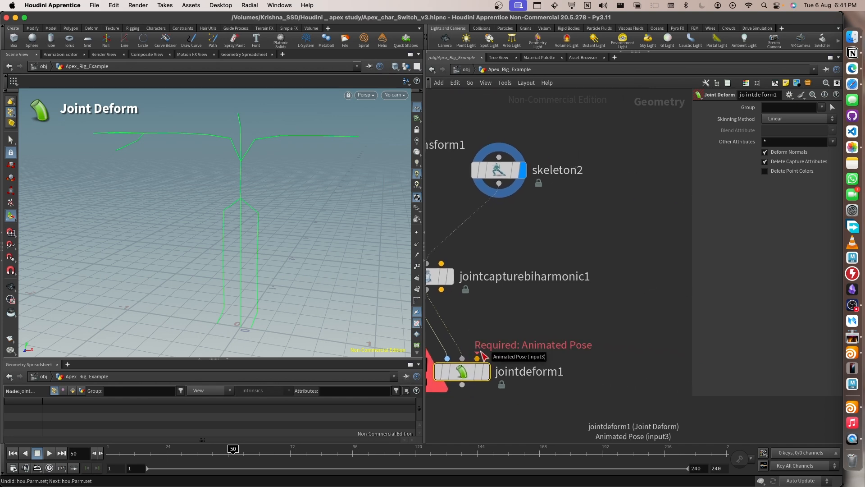
left_click(537, 329)
key("Tab")
type("rig")
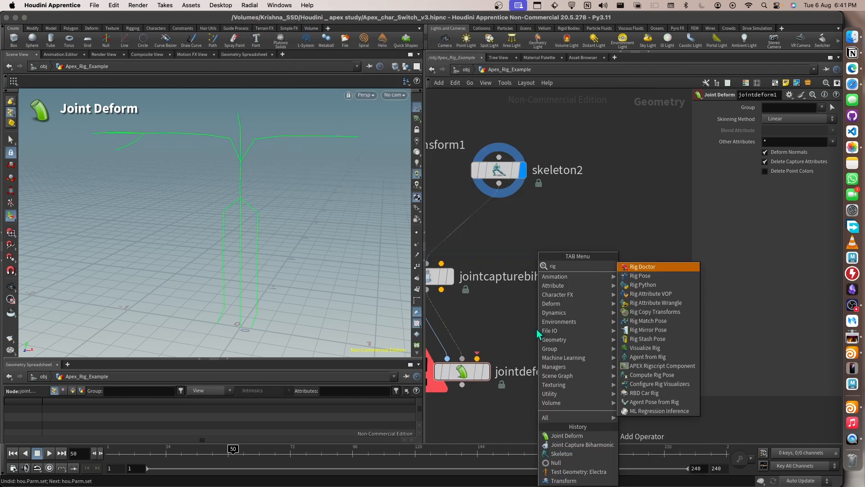
key("Down")
key("Return")
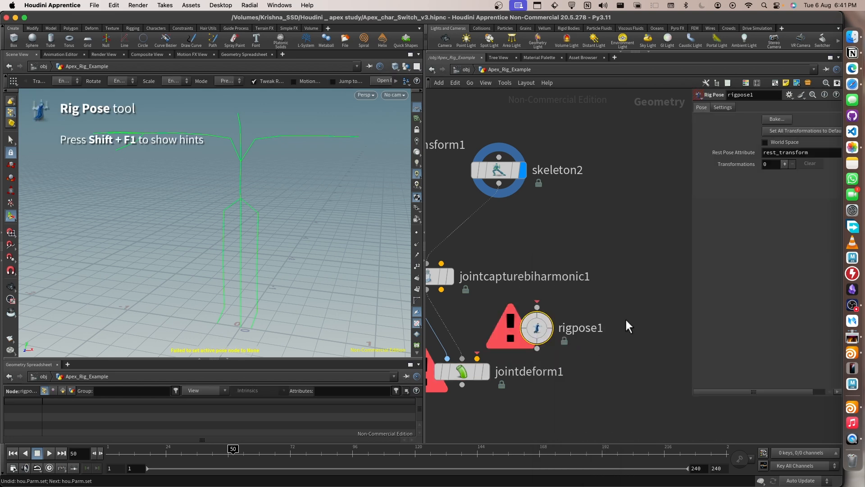
Wire rigpose1 between the capture pose output and jointdeform1's animated pose input, and display jointdeform1.
middle_click_drag(434, 288, 489, 232)
left_click_drag(482, 236, 532, 303)
middle_click_drag(604, 317, 525, 311)
left_click(461, 309)
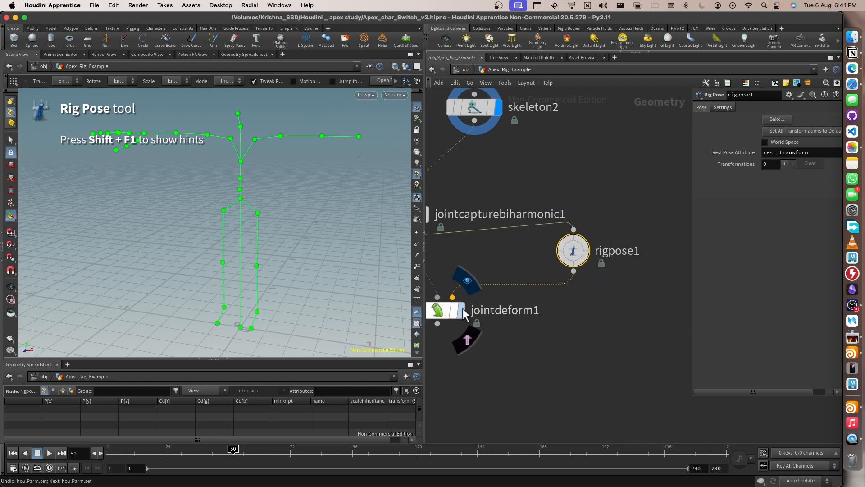
Try rotating the character's upper arm joint in rigpose1 and undo the rotation.
mouse_move(576, 255)
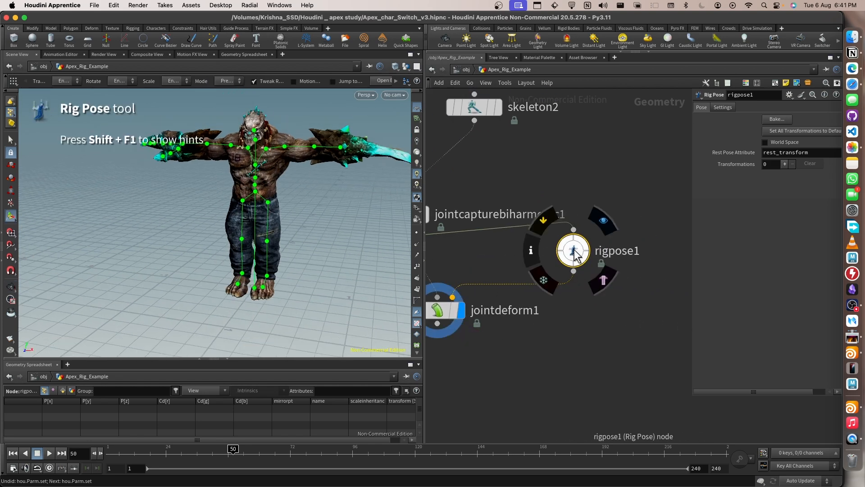
left_click(288, 148)
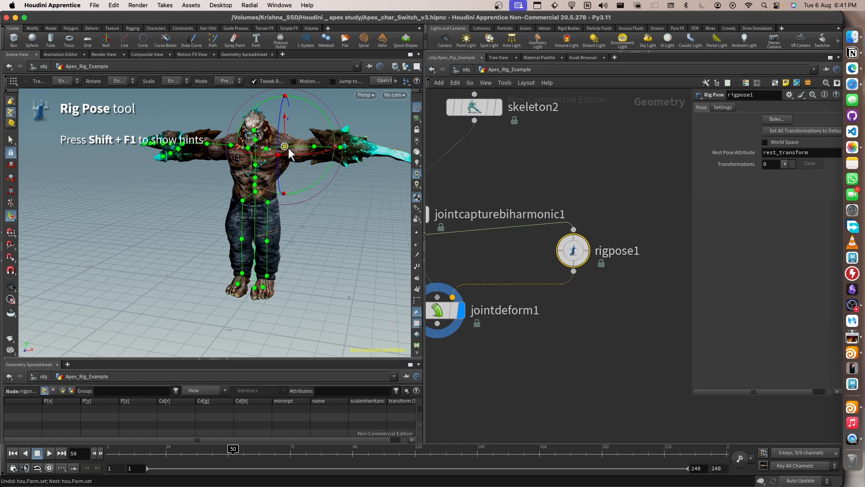
left_click_drag(332, 129, 305, 90)
key("super+z")
Rotate the thigh joint about -63° around X in rigpose1 and show the deformed mesh in wireframe.
right_click_drag(273, 215, 271, 205, "alt")
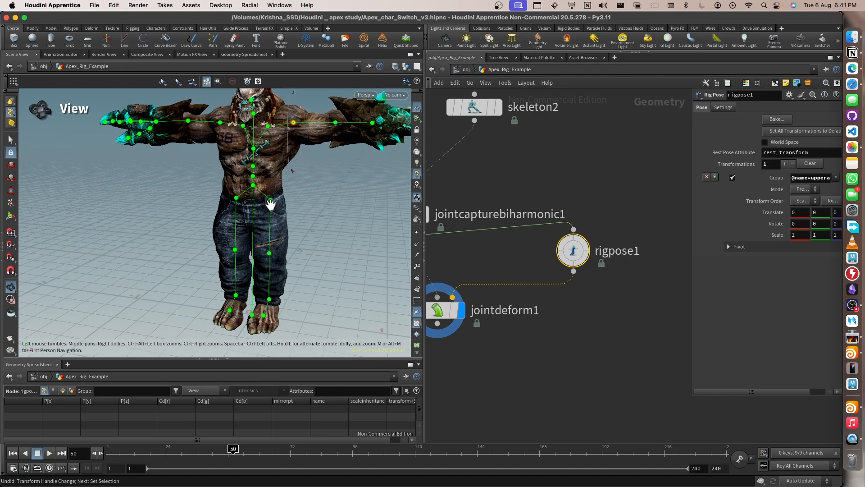
left_click(269, 200)
left_click_drag(259, 251, 247, 244, "alt")
scroll(245, 250, "up", 10)
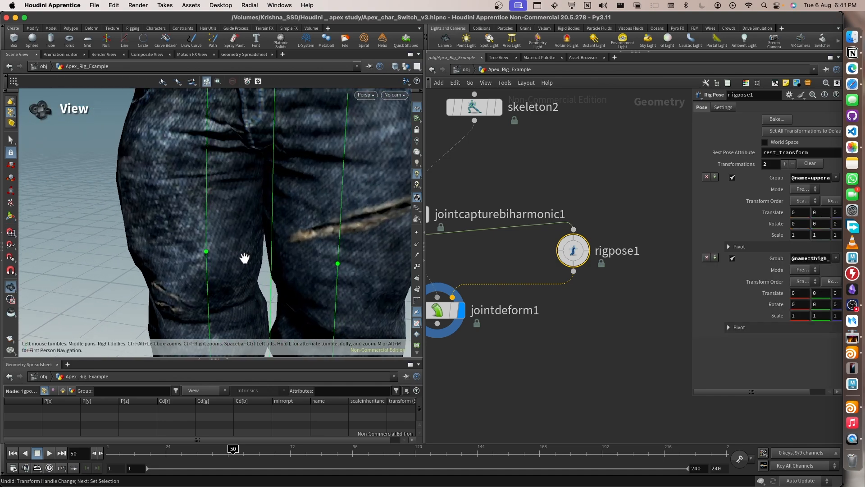
scroll(266, 230, "down", 7)
middle_click_drag(343, 150, 276, 237, "alt")
scroll(292, 212, "down", 2)
left_click_drag(306, 220, 344, 154)
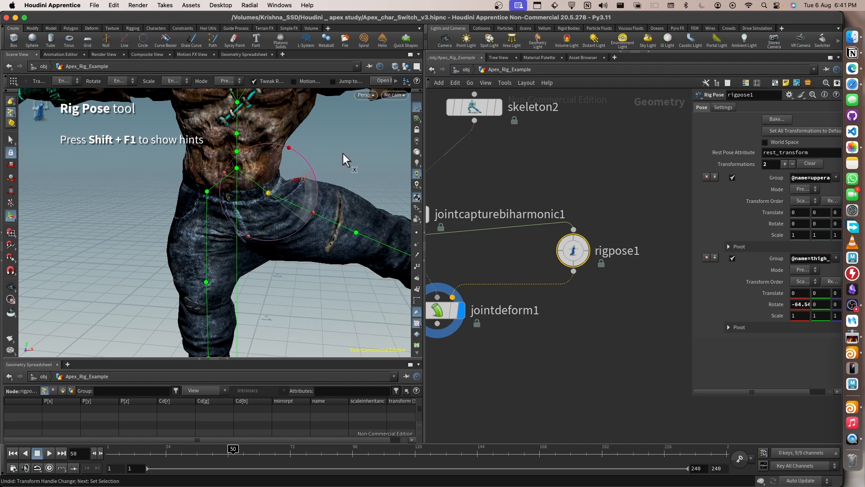
key("w")
left_click_drag(269, 288, 267, 274, "alt")
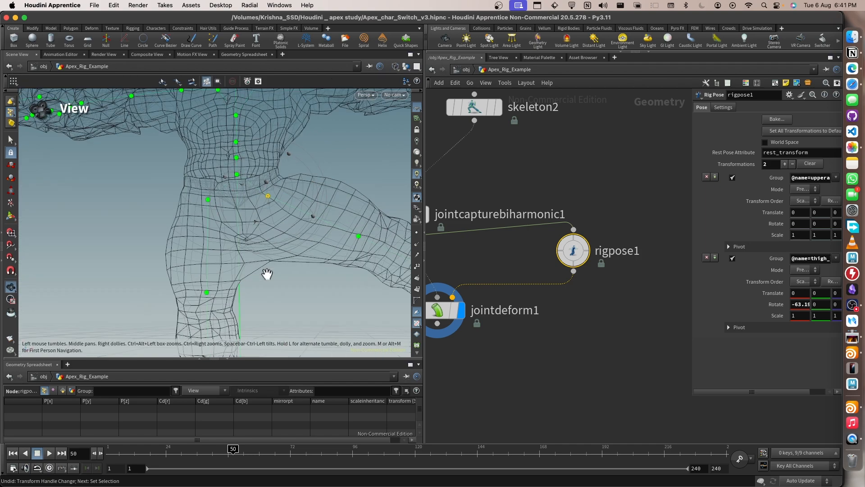
Insert a Smooth node on the geometry wire between jointcapturebiharmonic1 and jointdeform1.
left_click(472, 348)
middle_click_drag(472, 348, 575, 299)
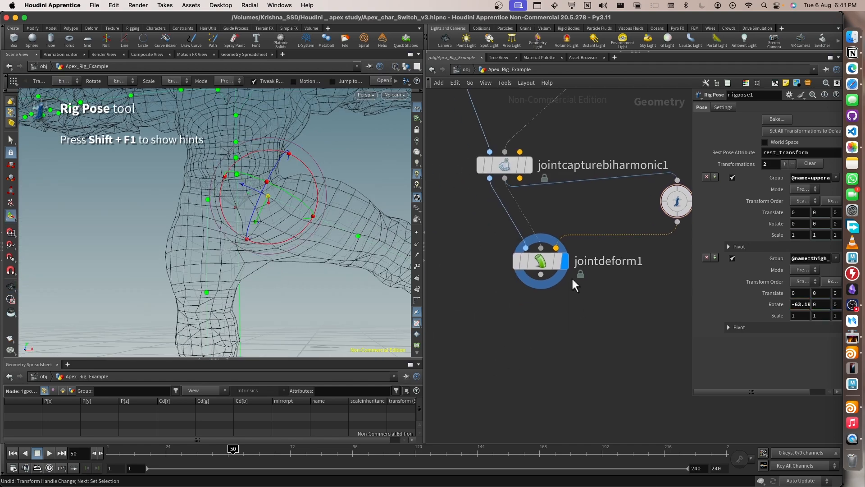
key("Tab")
type("smoo")
key("Return")
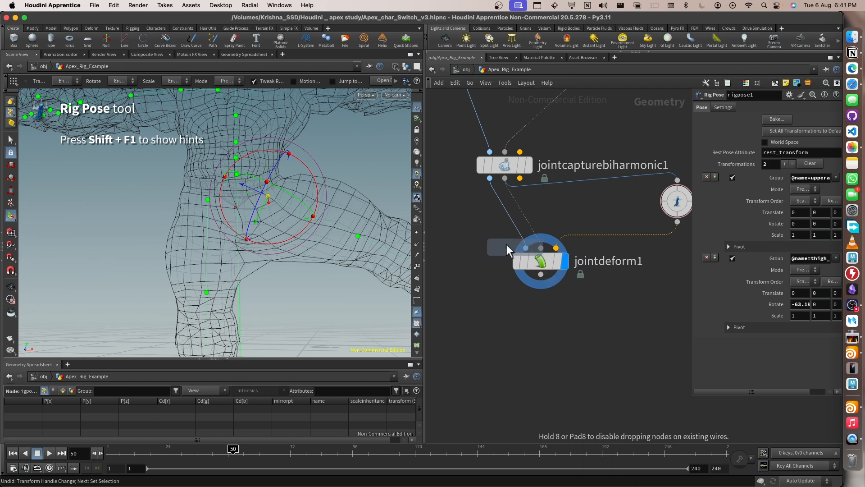
left_click(499, 202)
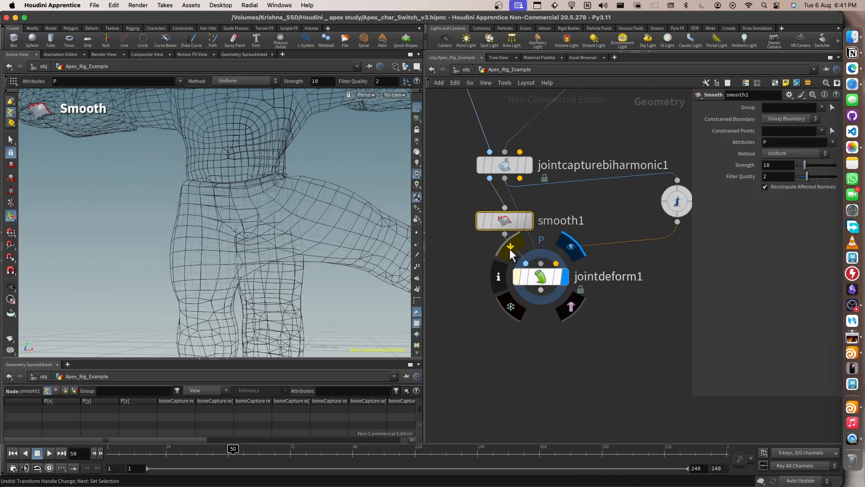
Check the hip deformation, move smooth1 downstream of jointdeform1 and display smooth1.
scroll(280, 238, "down", 2)
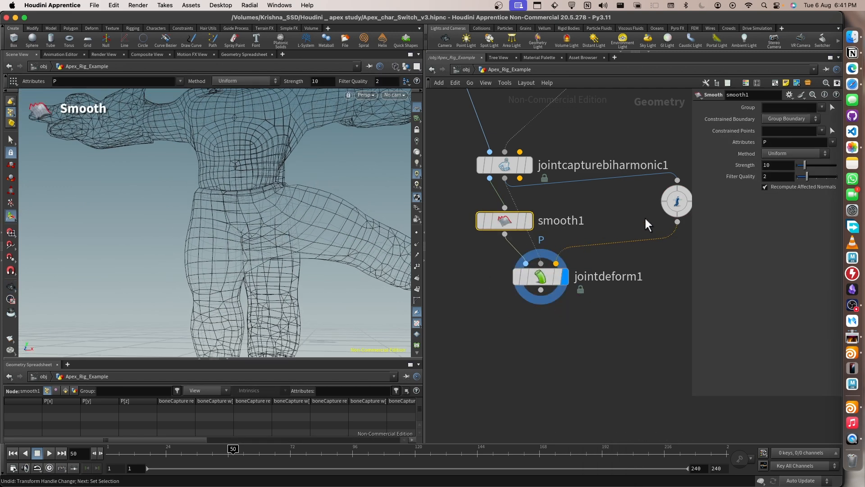
left_click(671, 199)
key("space")
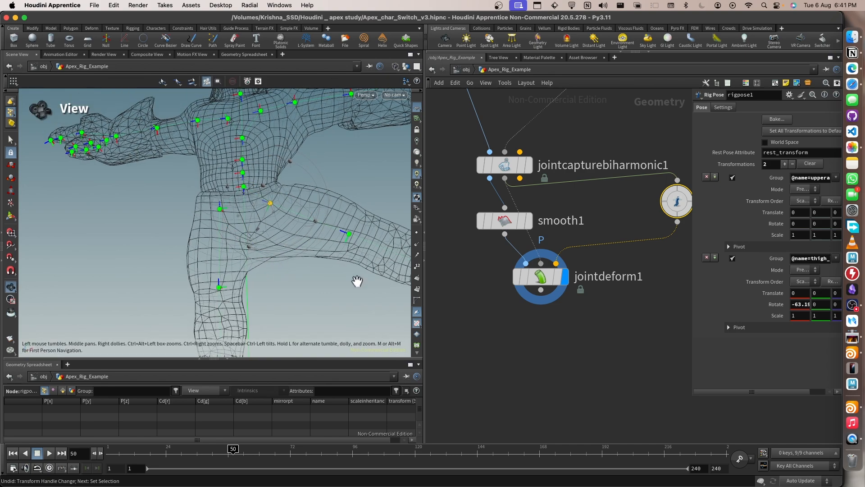
left_click(536, 277)
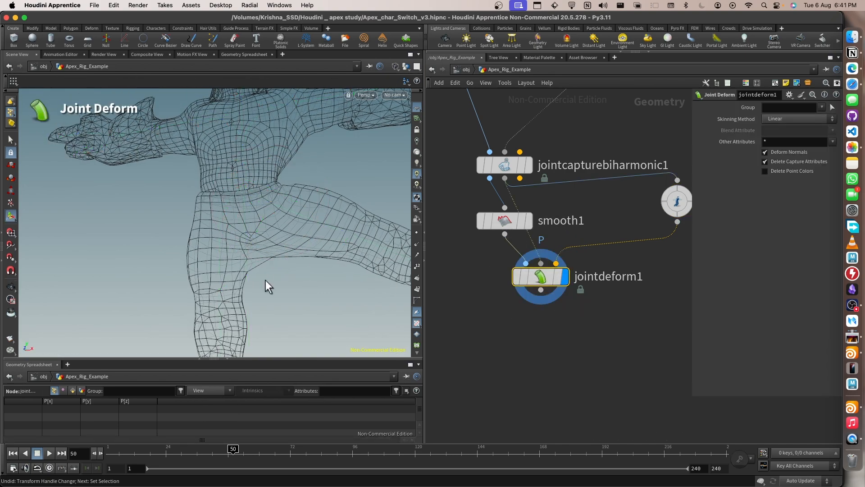
mouse_move(265, 282)
left_mouse_down("alt")
mouse_move(274, 299)
mouse_move(269, 285)
left_mouse_up("alt")
left_click(529, 223)
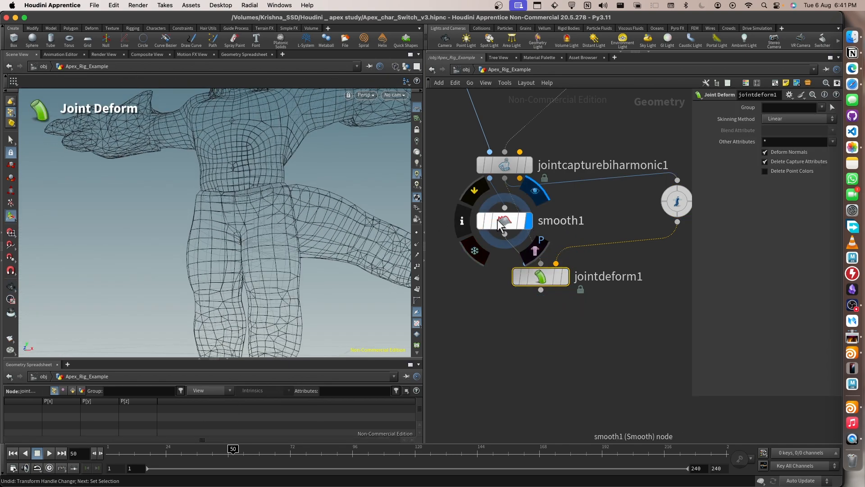
left_click(500, 223)
left_click_drag(508, 224, 551, 318)
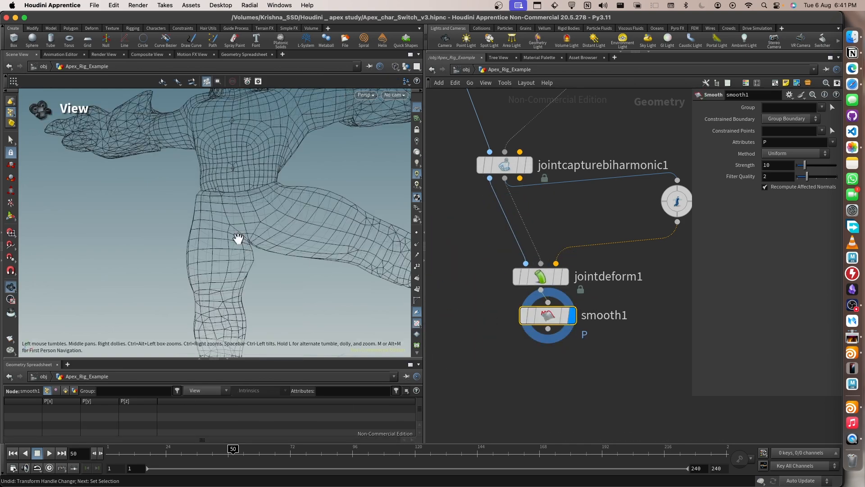
Set the Strength of smooth1 to 15.
left_click_drag(275, 268, 291, 287, "alt")
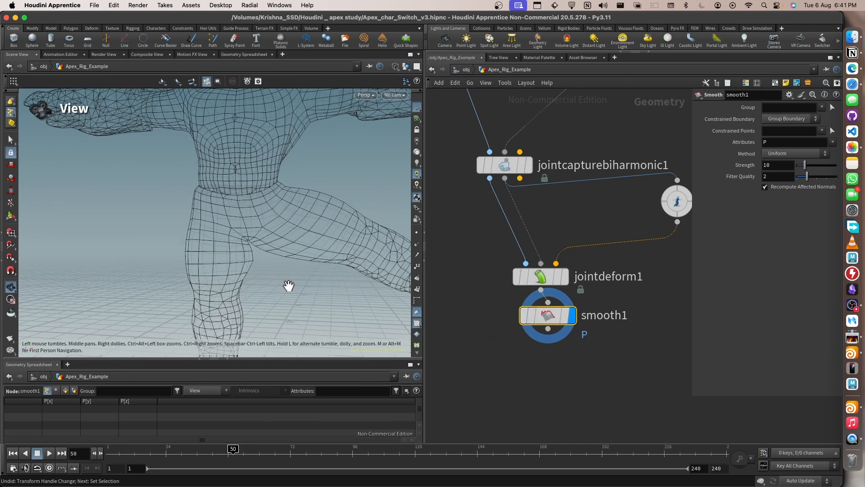
key("Return")
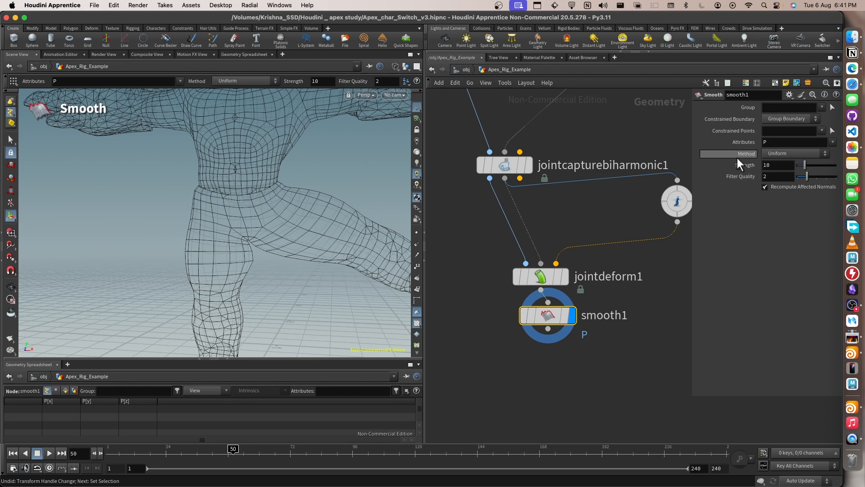
scroll(457, 307, "down", 1)
right_click_drag(277, 252, 267, 231, "alt")
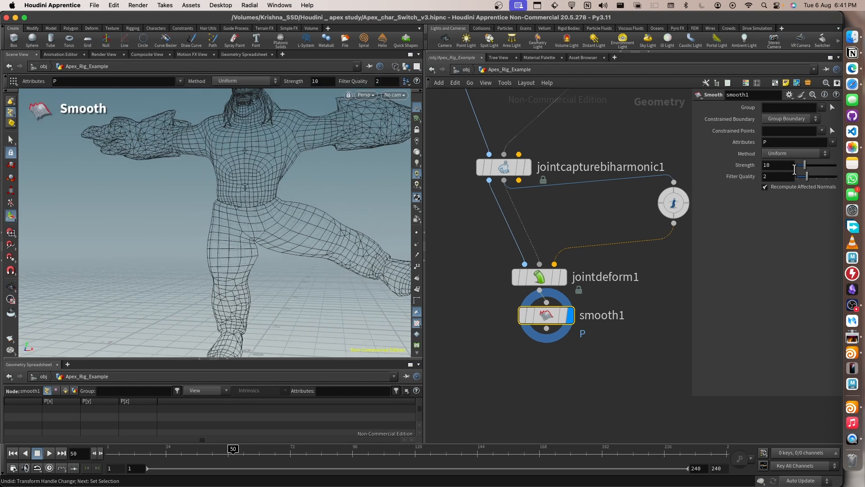
double_click(788, 165)
key("Return")
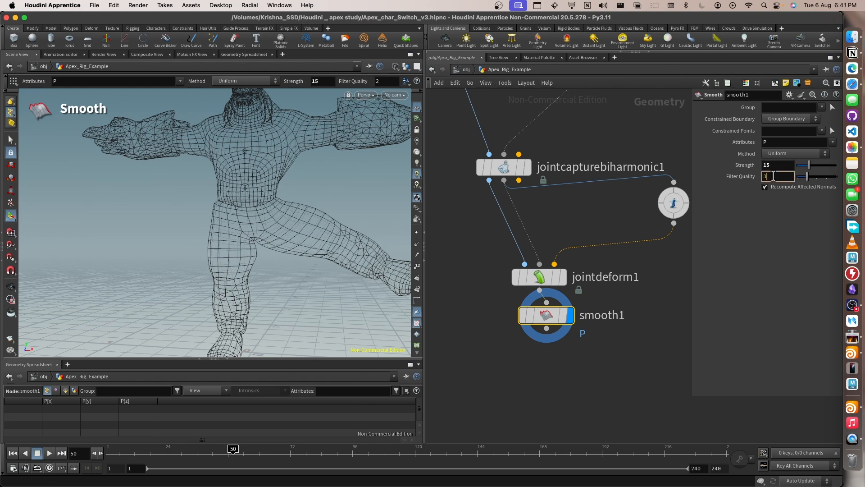
Try Filter Quality values of 3 and 1 on smooth1 and finish with 2.
left_click(773, 176)
type("3")
key("Return")
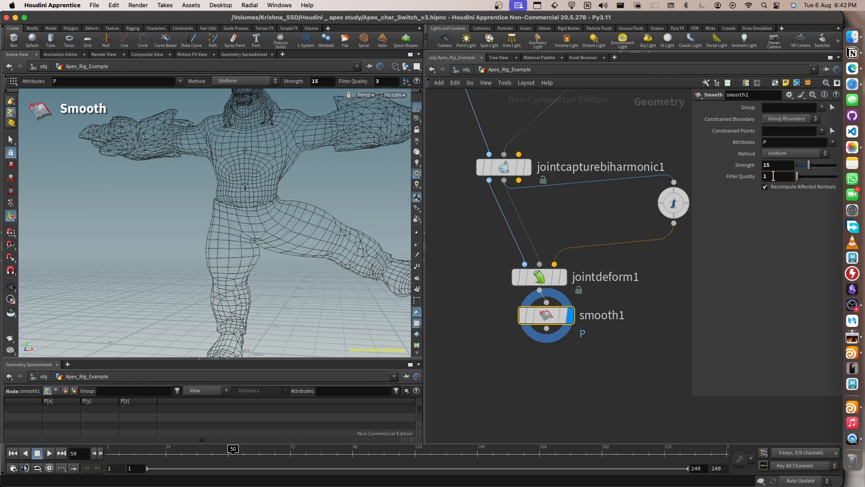
key("Return")
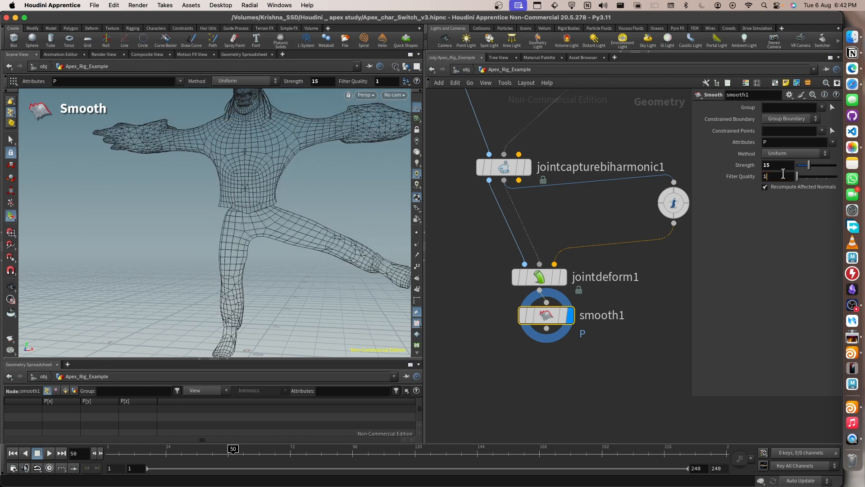
key("Return")
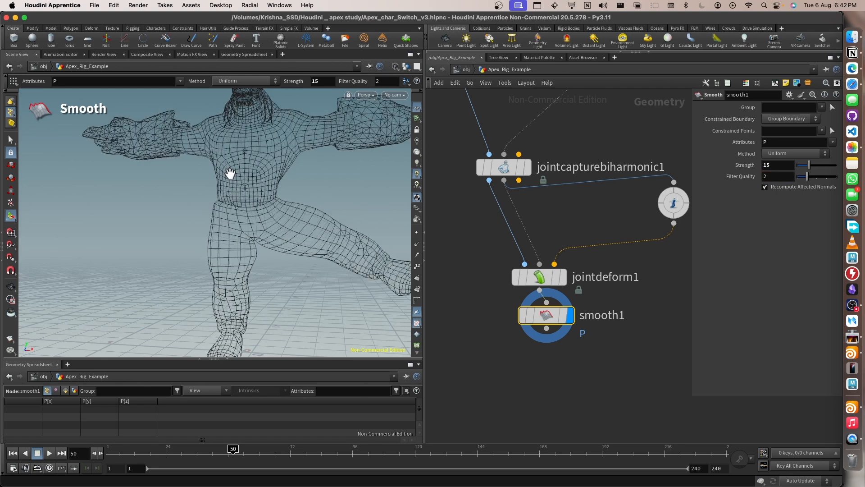
Cut the wires leaving jointcapturebiharmonic1 and delete the smooth1, jointdeform1 and rigpose1 test nodes.
left_click_drag(230, 174, 313, 247)
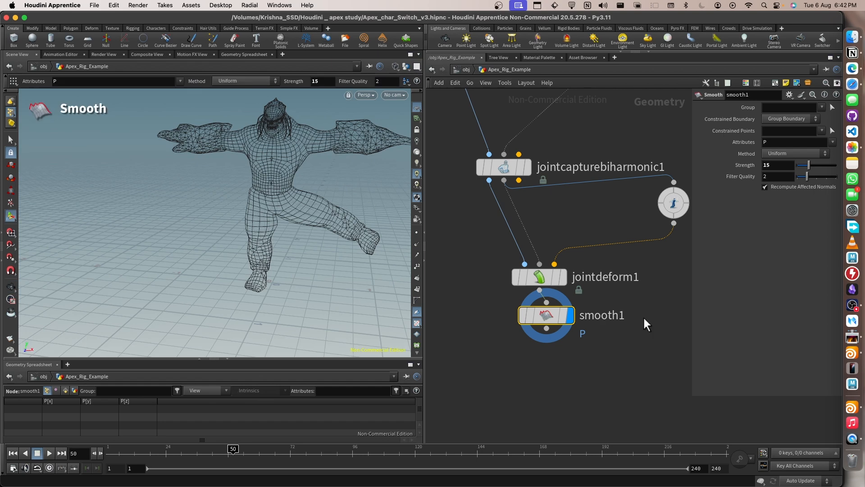
scroll(648, 325, "down", 5)
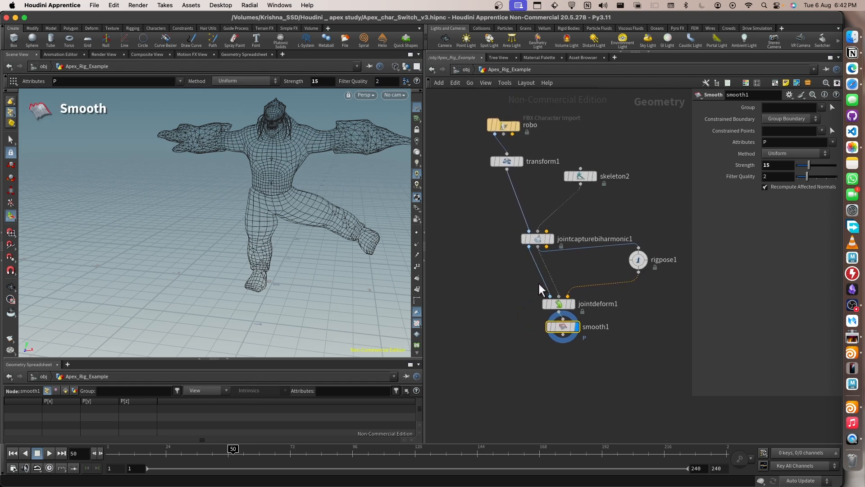
key("y")
left_click_drag(523, 286, 586, 237)
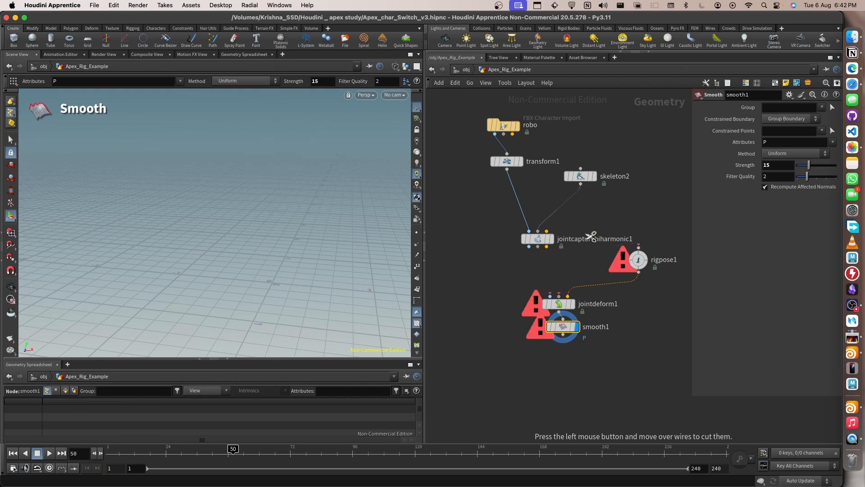
left_click_drag(571, 350, 555, 290)
key("Delete")
left_click_drag(645, 296, 624, 247)
key("Delete")
Auto-arrange the robo, transform1, skeleton2 and jointcapturebiharmonic1 nodes into a compact layout.
middle_click_drag(569, 276, 632, 326)
left_click_drag(660, 341, 541, 156)
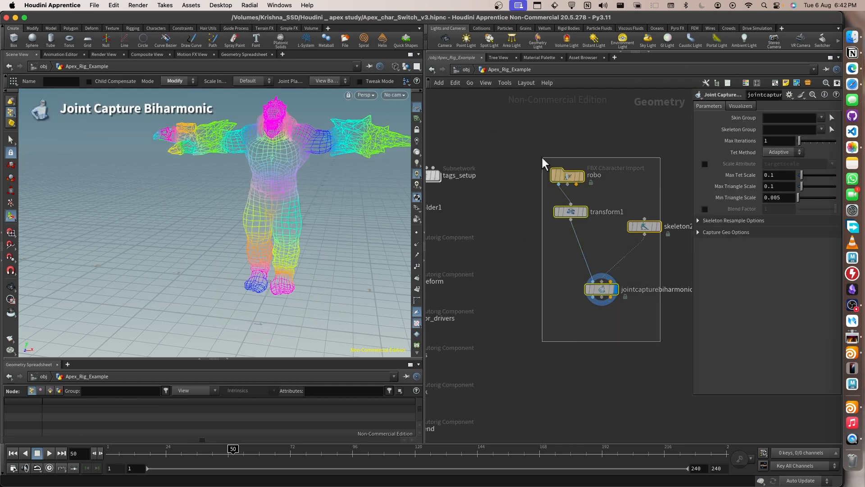
key("l")
left_click(661, 304)
middle_click_drag(600, 259, 641, 293)
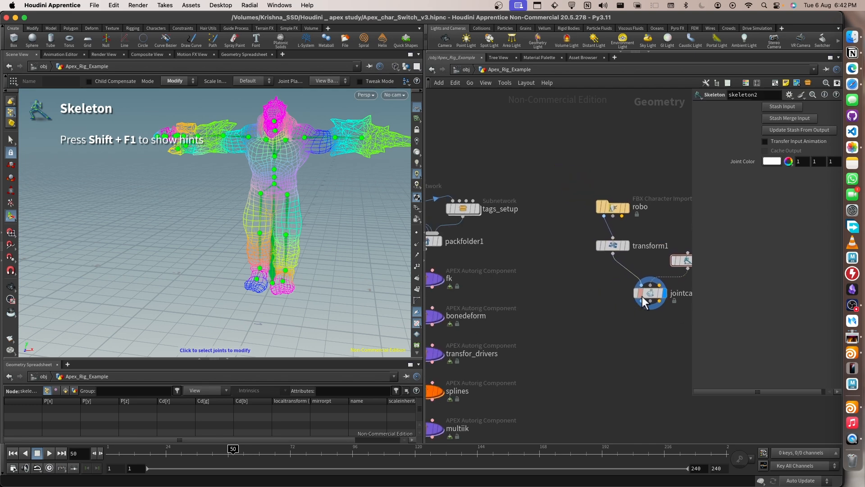
Review the robo, transform1, skeleton2 and jointcapturebiharmonic1 results one after another in the viewport.
left_click(627, 207)
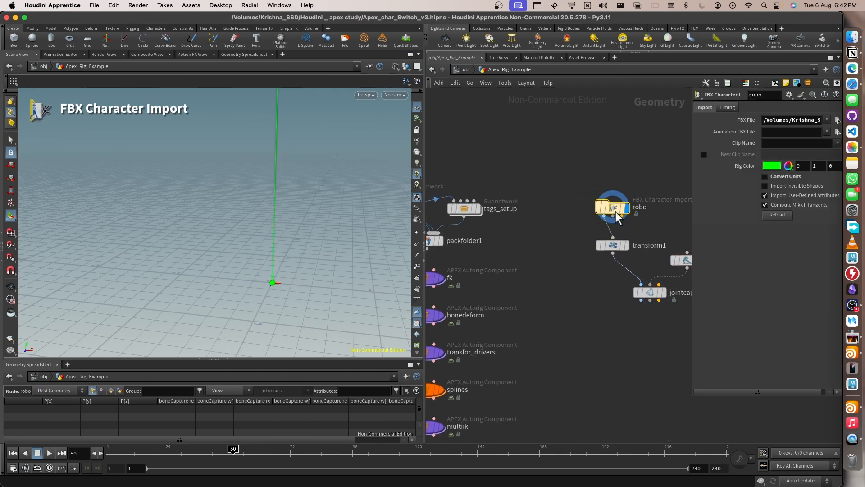
left_click(626, 245)
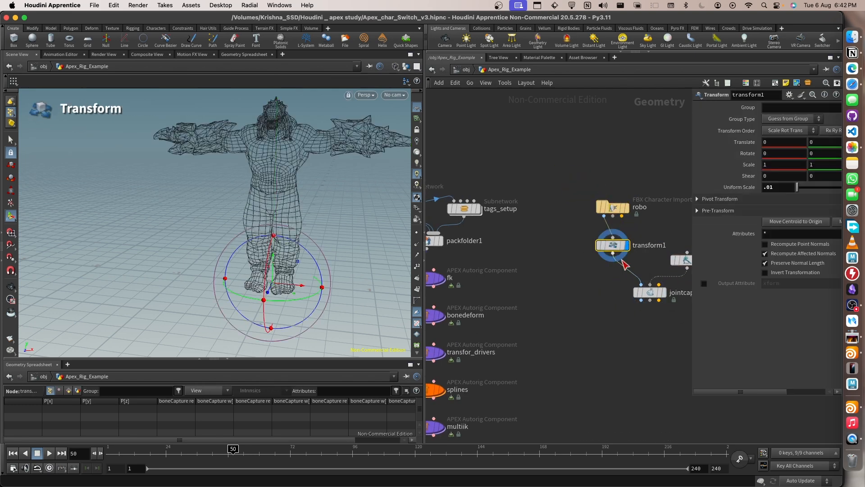
scroll(635, 248, "right", 3)
left_click(631, 234)
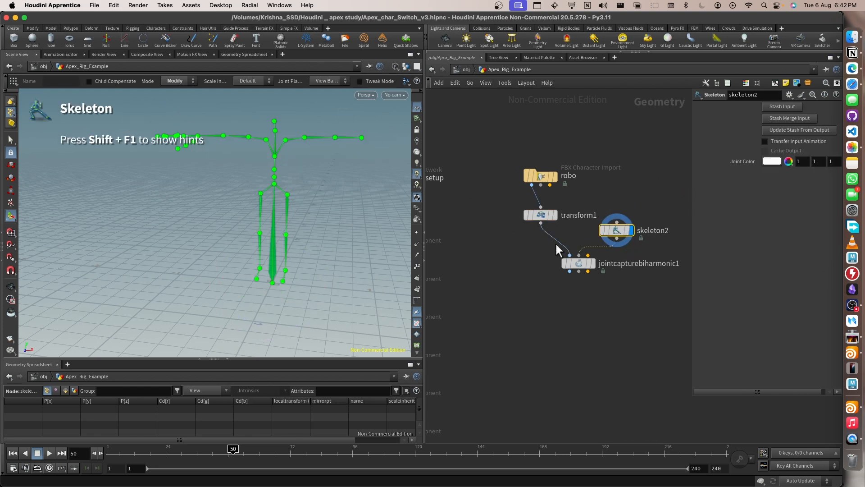
left_click(593, 264)
left_click(579, 269)
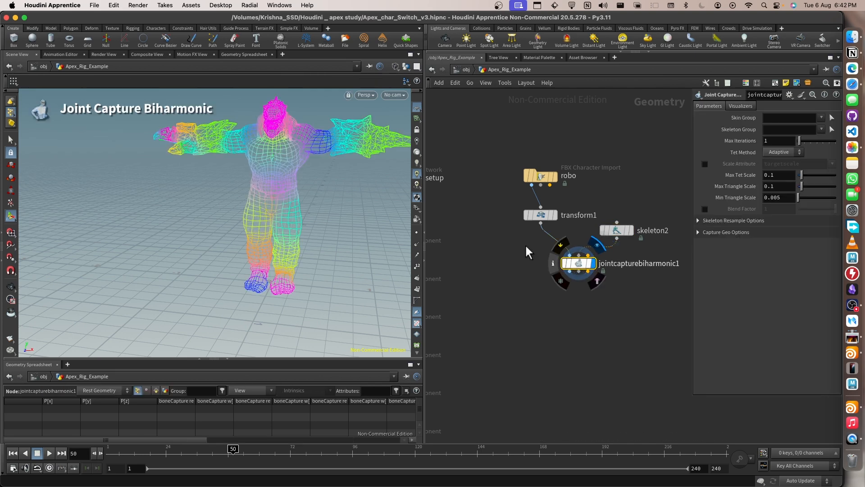
mouse_move(335, 198)
left_mouse_down("alt")
mouse_move(359, 191)
mouse_move(349, 201)
left_mouse_up("alt")
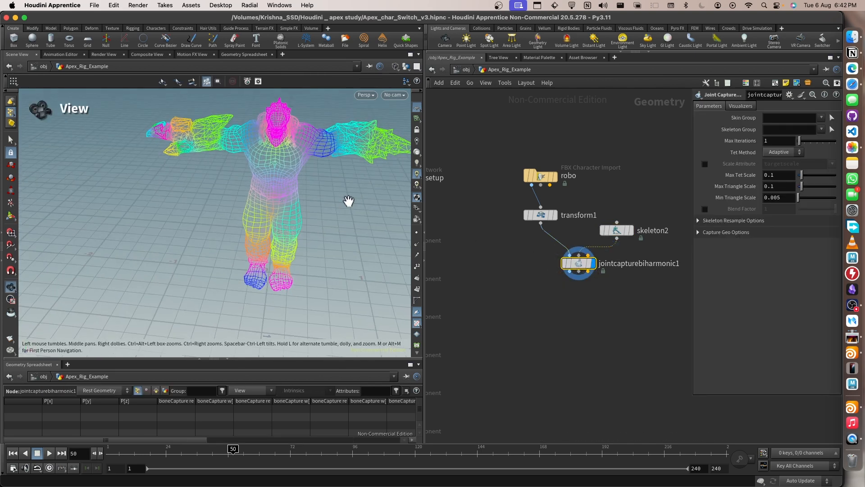
scroll(537, 245, "down", 5)
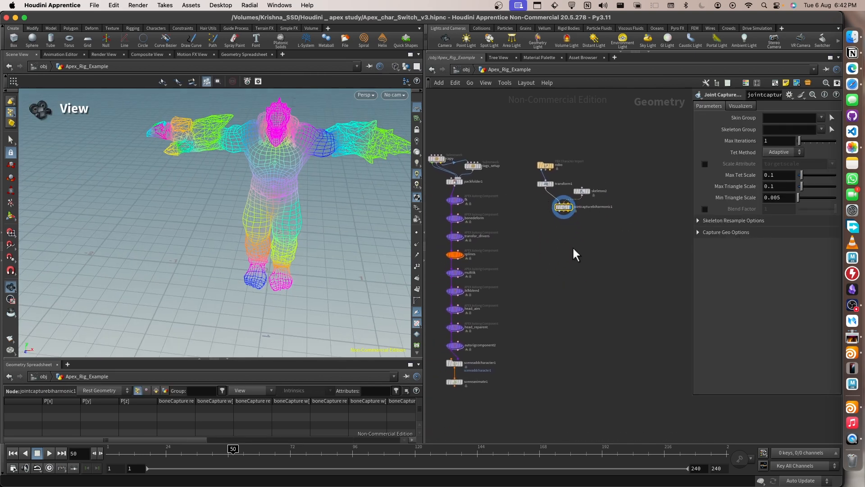
scroll(573, 246, "up", 3)
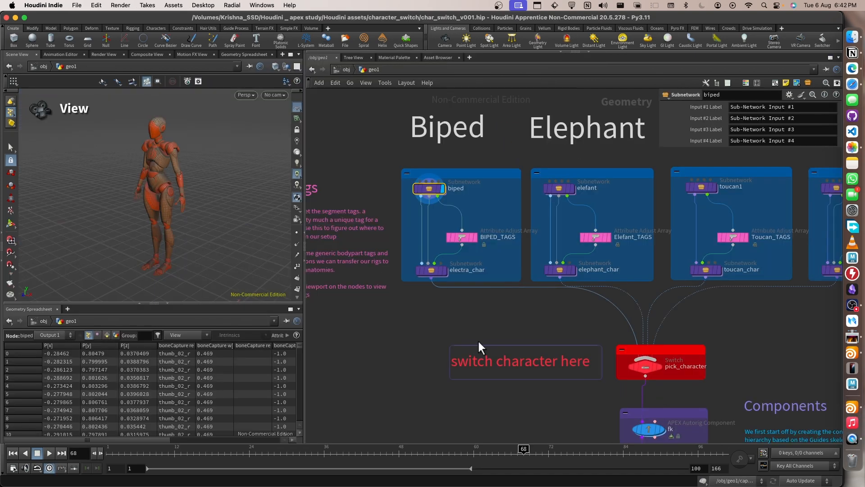
In char_switch_v001.hip, examine how the character subnetworks feed the pick_character switch and the autorig component chain.
scroll(478, 339, "down", 5)
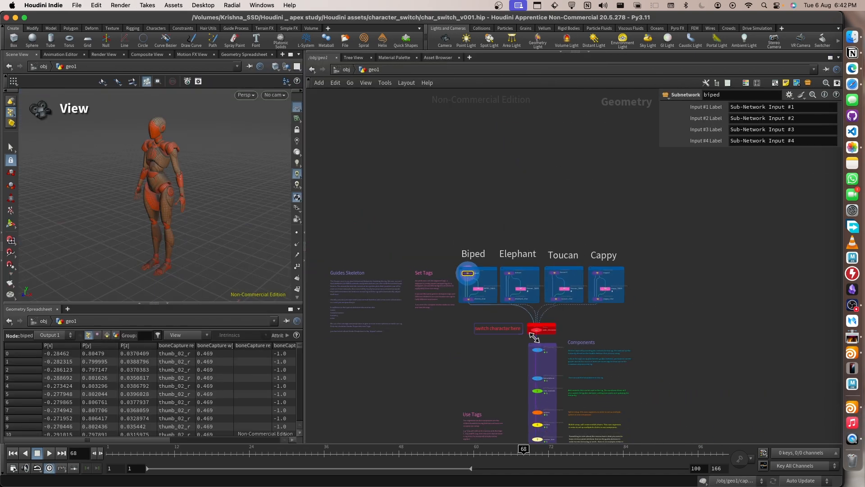
middle_click_drag(543, 341, 507, 226)
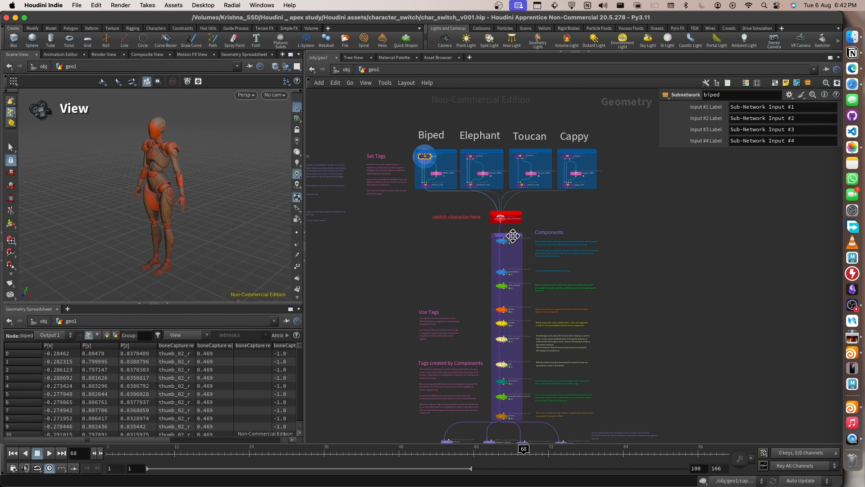
left_click(512, 236)
scroll(512, 236, "up", 5)
scroll(513, 236, "down", 1)
middle_click_drag(546, 266, 551, 201)
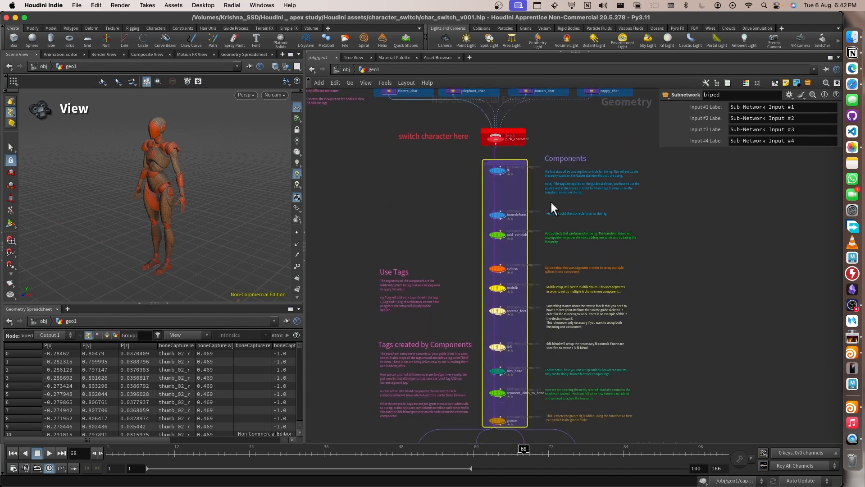
middle_click_drag(689, 276, 713, 353)
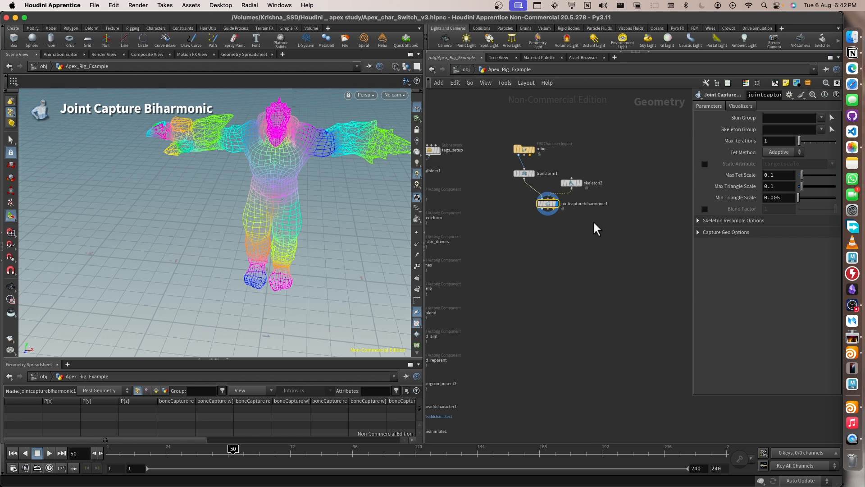
Back in Apex_char_Switch_v3, collapse the robo, transform1, skeleton2 and jointcapturebiharmonic1 nodes into a subnetwork named cre_setup.
middle_click_drag(592, 220, 640, 273)
left_click_drag(660, 303, 522, 170)
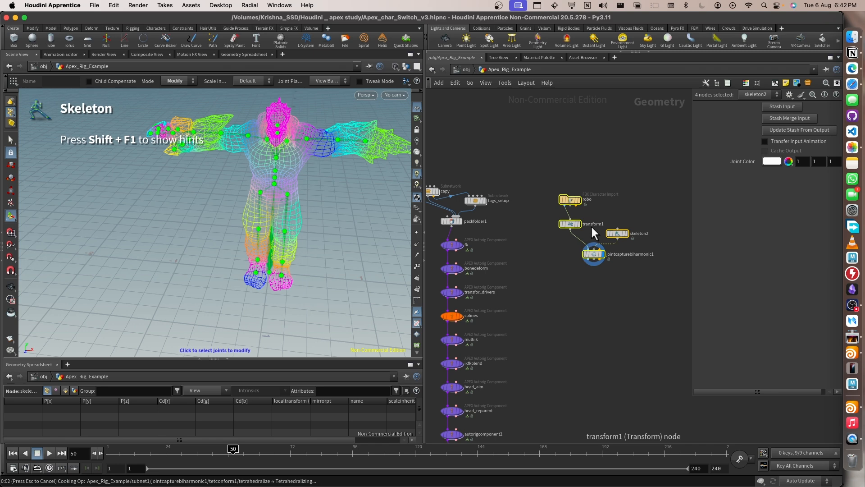
key("shift+c")
left_click_drag(608, 231, 601, 190)
double_click(628, 190)
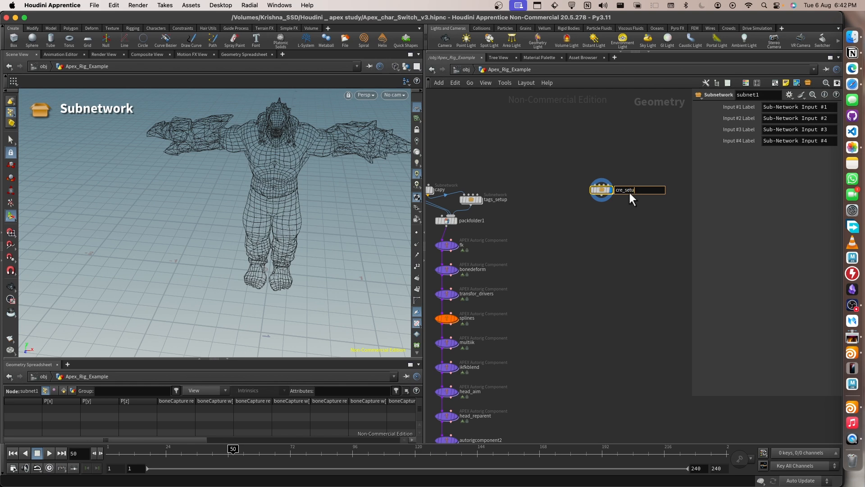
type("cre_setup")
key("Return")
Enter the cre_setup subnetwork and move its output0 node well below jointcapturebiharmonic1.
double_click(598, 189)
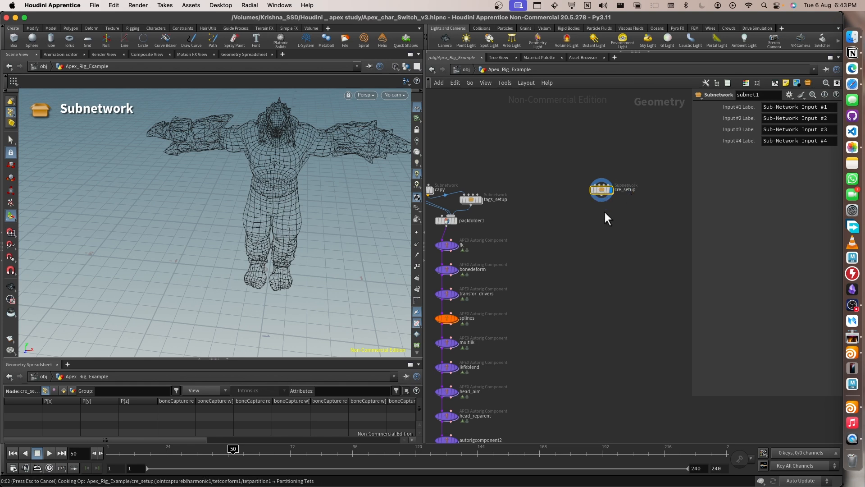
scroll(604, 246, "down", 3)
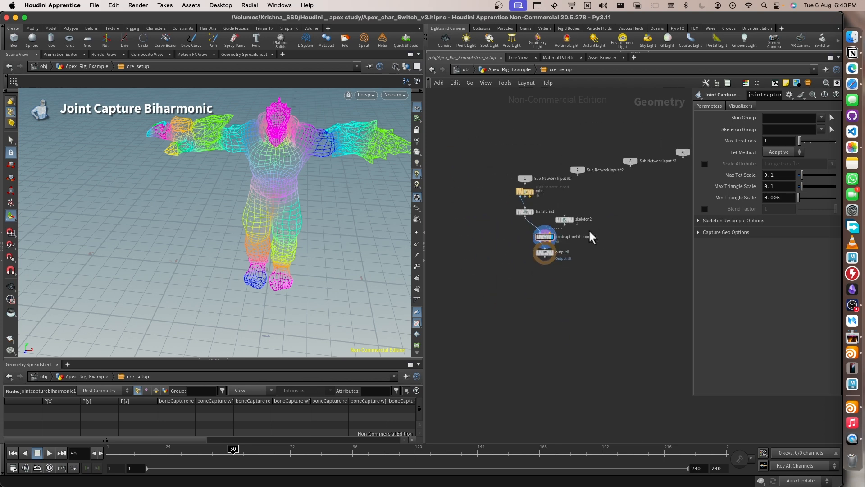
left_click_drag(548, 253, 507, 302)
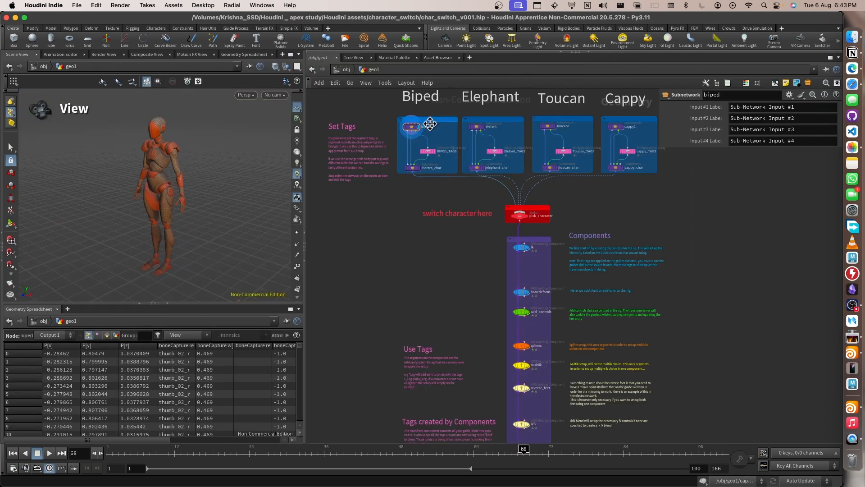
Open the biped subnetwork in char_switch_v001.hip and examine its three outputs.
scroll(423, 119, "up", 5)
double_click(423, 119)
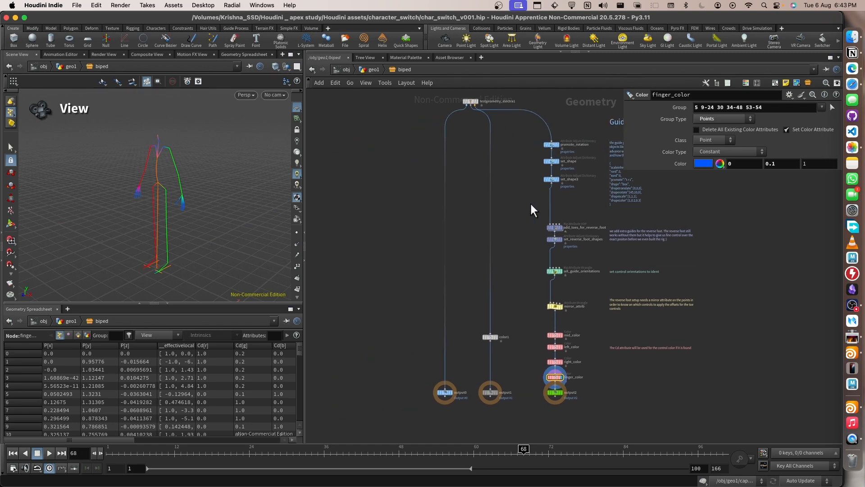
left_click_drag(387, 350, 451, 402)
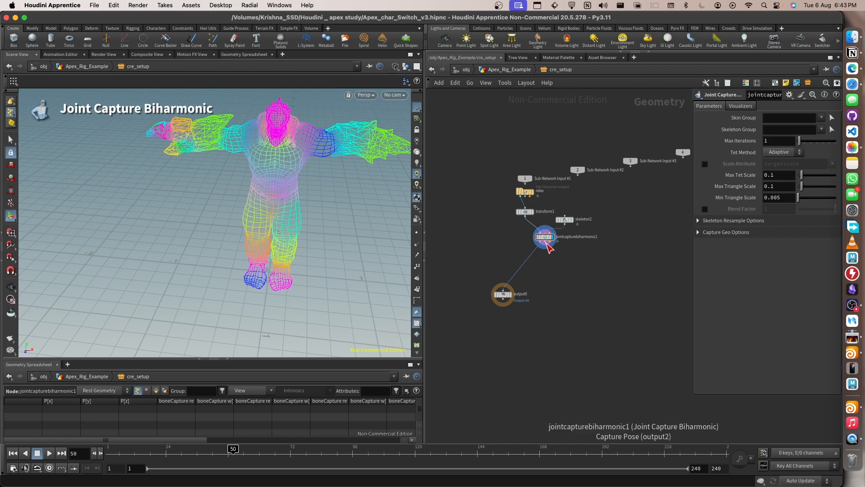
Display output0 in cre_setup and compare its geometry attributes with those of the reference biped's output0.
left_click(507, 294)
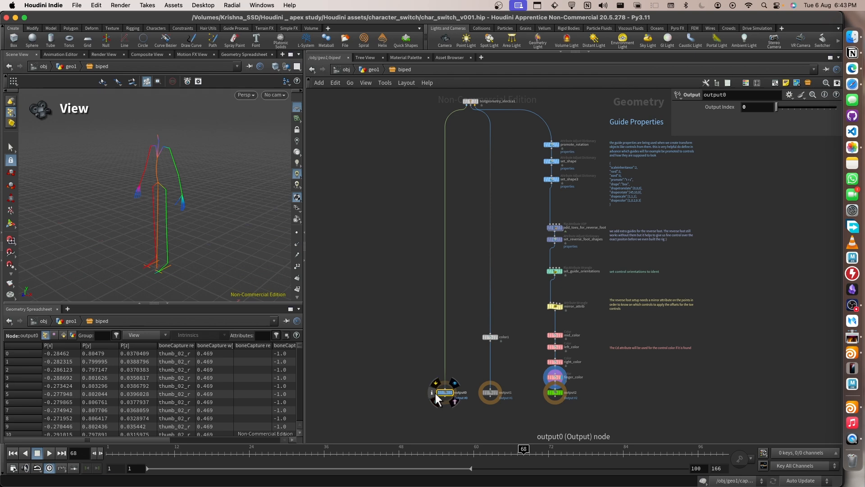
left_click(440, 393)
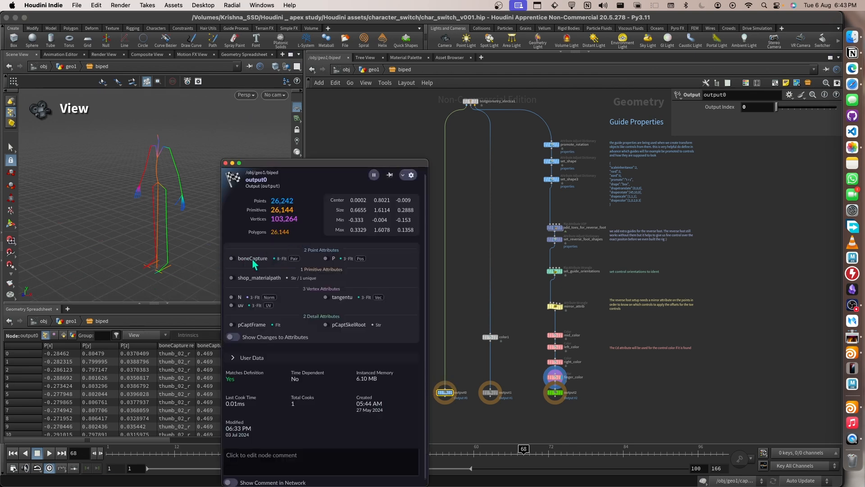
left_click(226, 163)
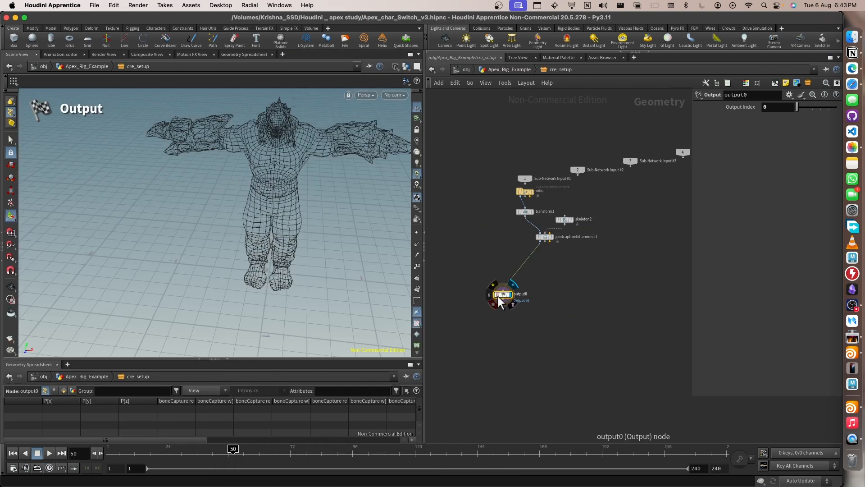
left_click(489, 295)
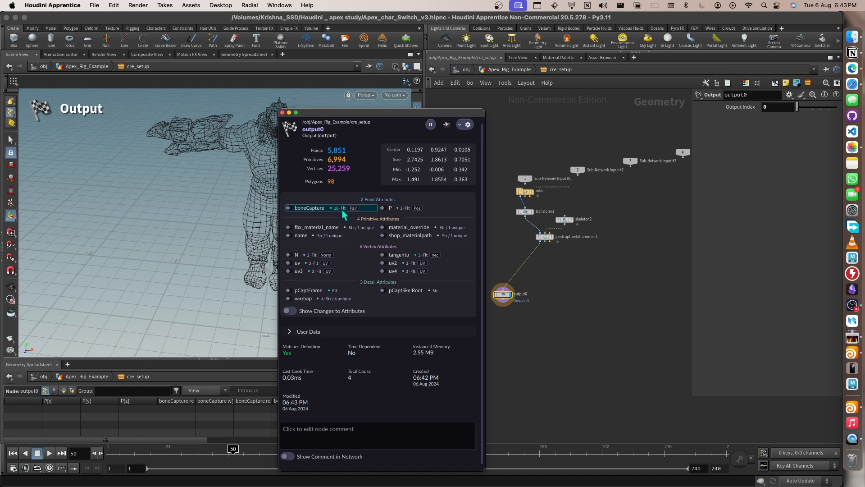
left_click(283, 113)
Examine how the testgeometry_electra1 outputs connect to the output and guide nodes in the reference biped subnetwork.
key("space+h")
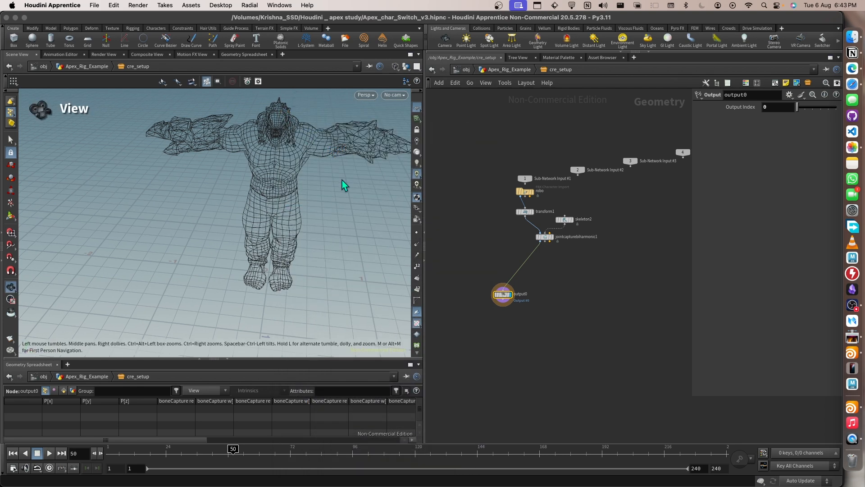
scroll(552, 289, "up", 3)
middle_click_drag(553, 289, 583, 256)
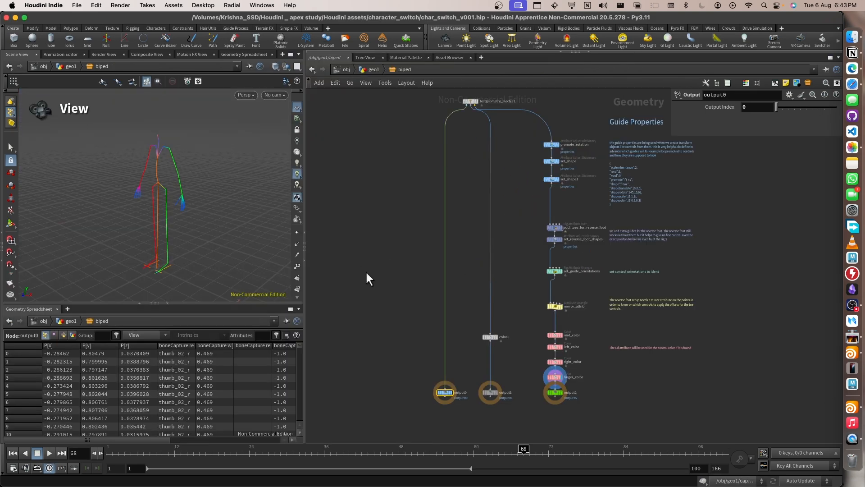
scroll(473, 112, "up", 5)
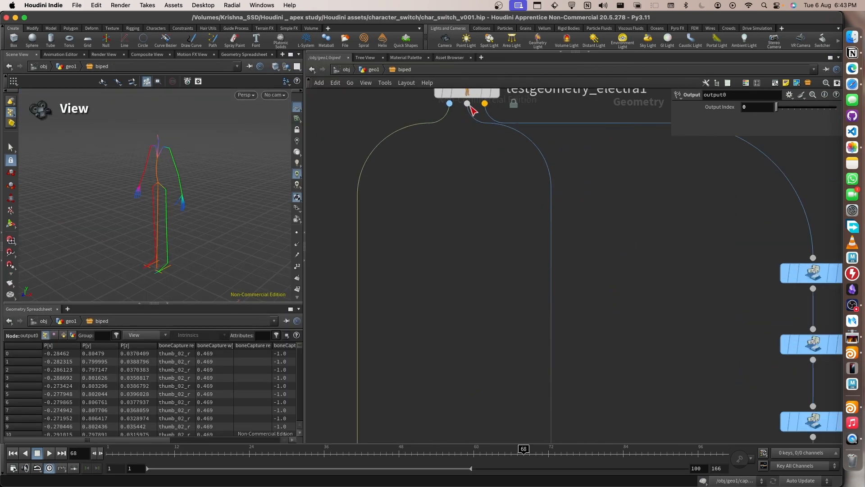
scroll(470, 116, "down", 3)
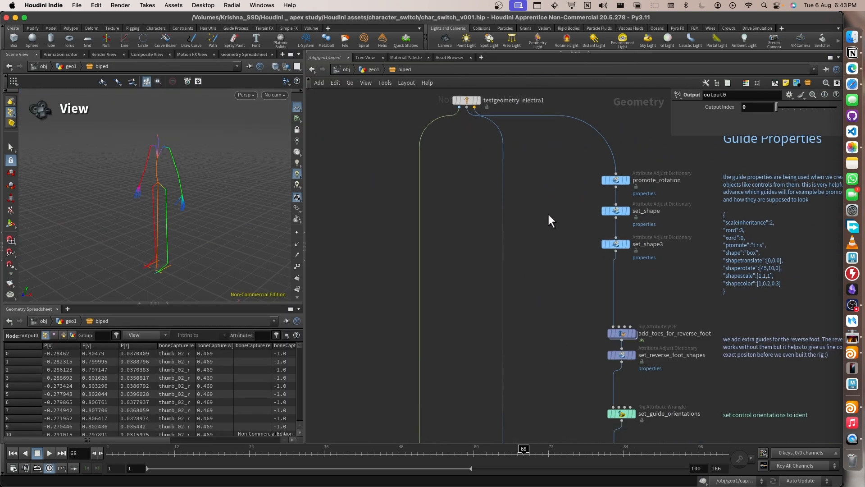
middle_click_drag(541, 257, 525, 179)
scroll(525, 175, "down", 5)
scroll(526, 174, "up", 3)
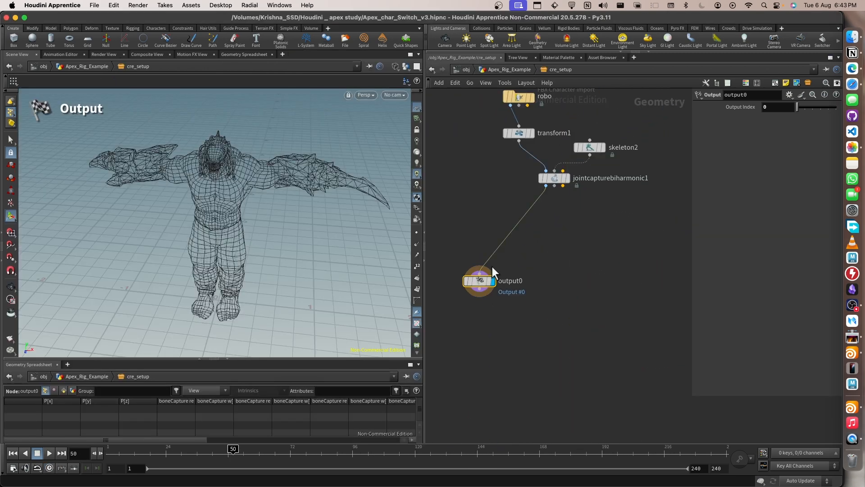
Add a second Output node with index 1 in cre_setup, connect jointcapturebiharmonic1's capture pose to it and display it.
key("Tab")
type("ou")
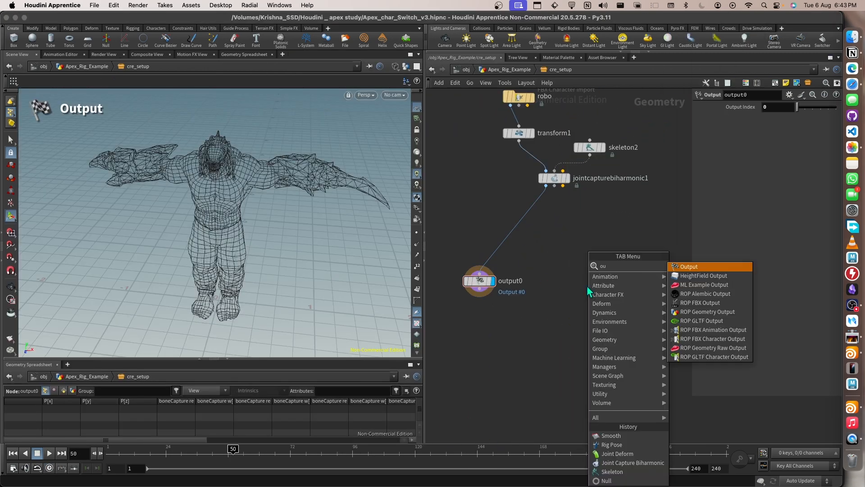
type("tpu")
key("Return")
left_click(587, 285)
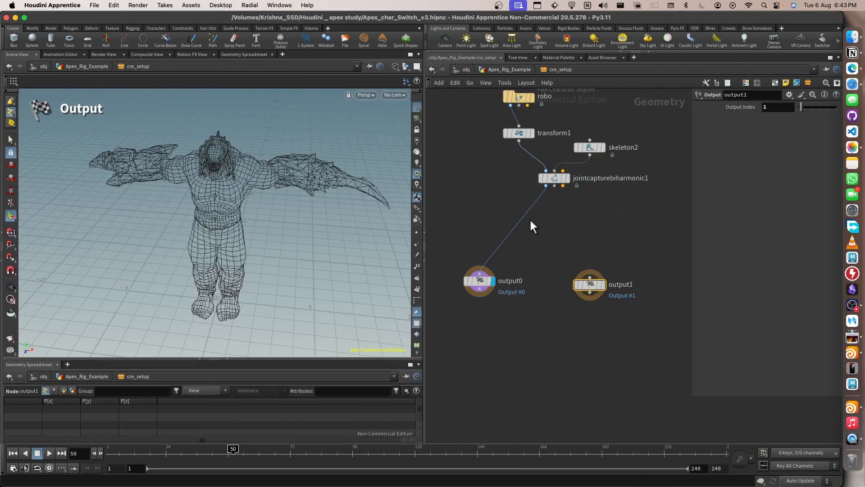
left_click_drag(554, 187, 539, 295)
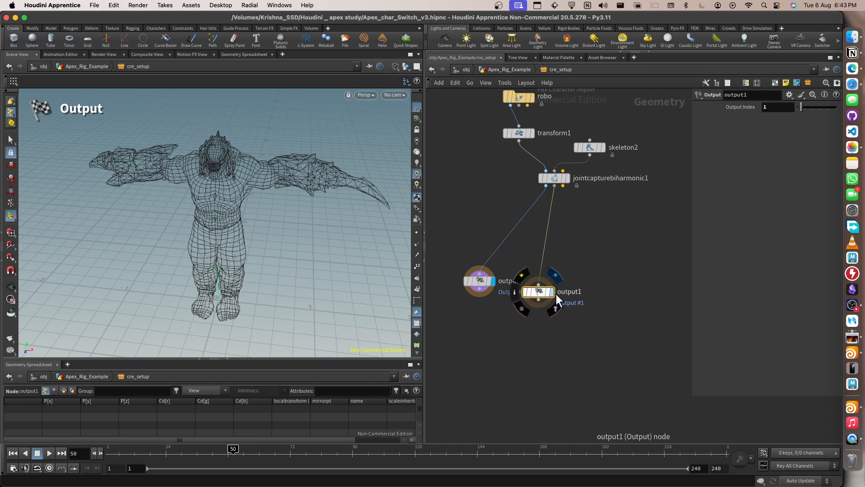
left_click(553, 292)
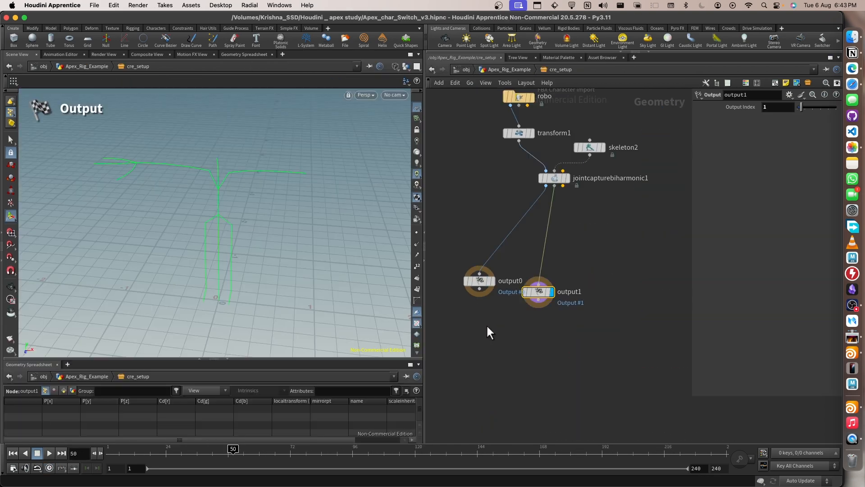
Insert a Color node between jointcapturebiharmonic1's capture pose and output1, keeping output1 displayed.
key("Tab")
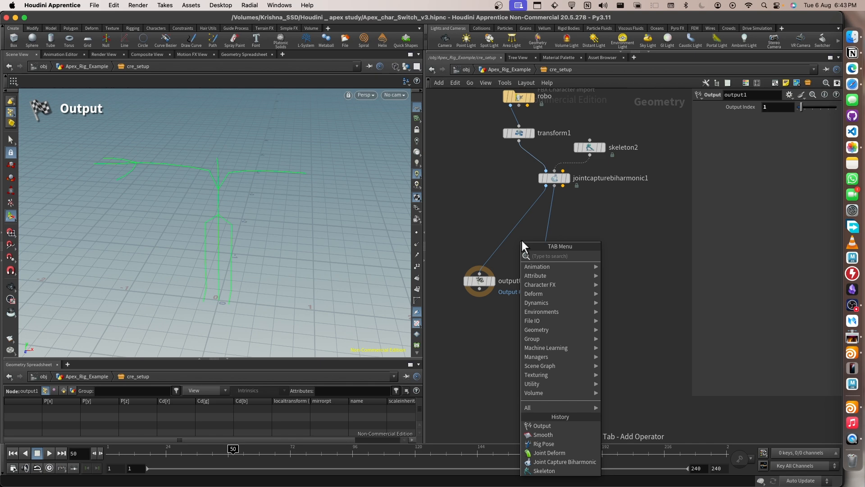
type("color")
key("Return")
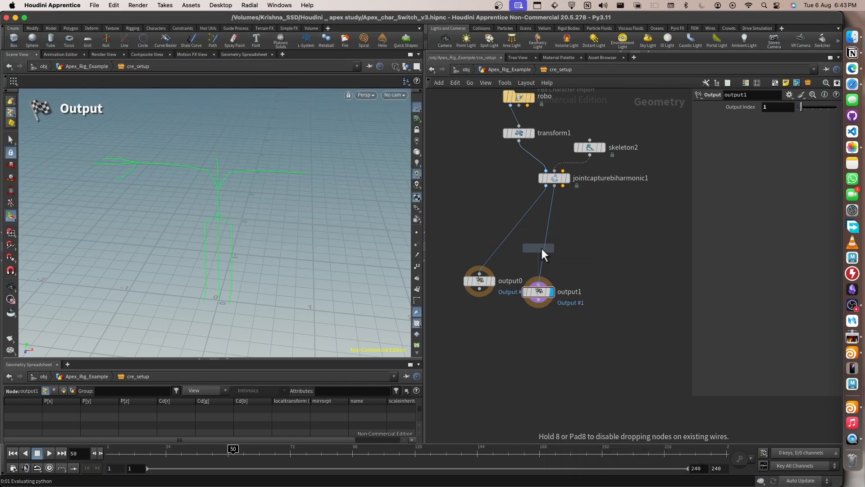
left_click(545, 251)
left_click_drag(545, 250, 552, 253)
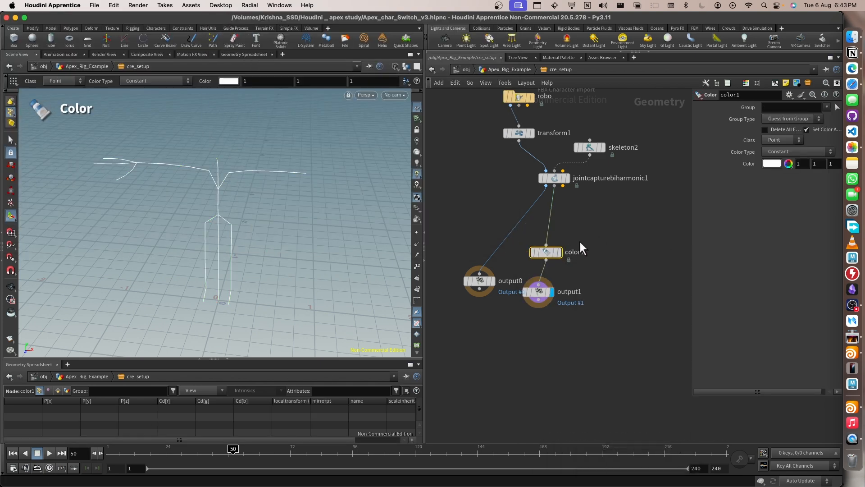
left_click(558, 256)
left_click(553, 293)
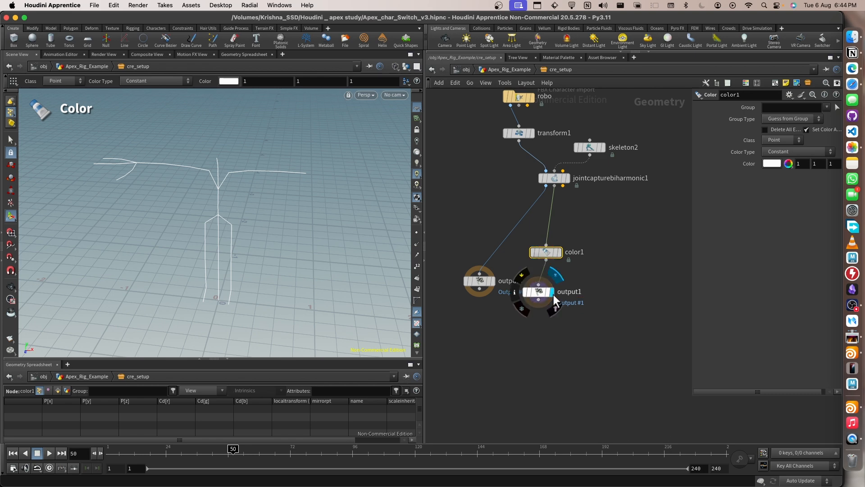
Copy the reference biped's twelve-node guide chain from promote_rotation to output2 and paste it beside the existing outputs in cre_setup.
left_click_drag(535, 297, 543, 325)
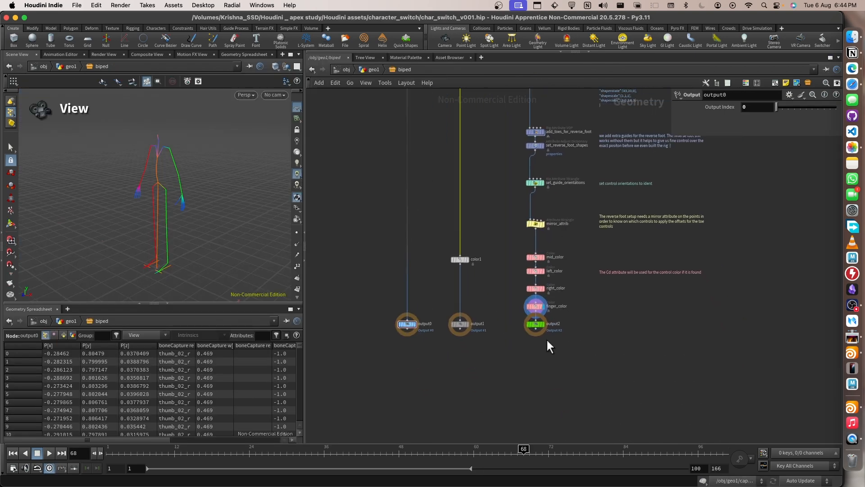
middle_click_drag(569, 266, 544, 353)
scroll(524, 271, "down", 5)
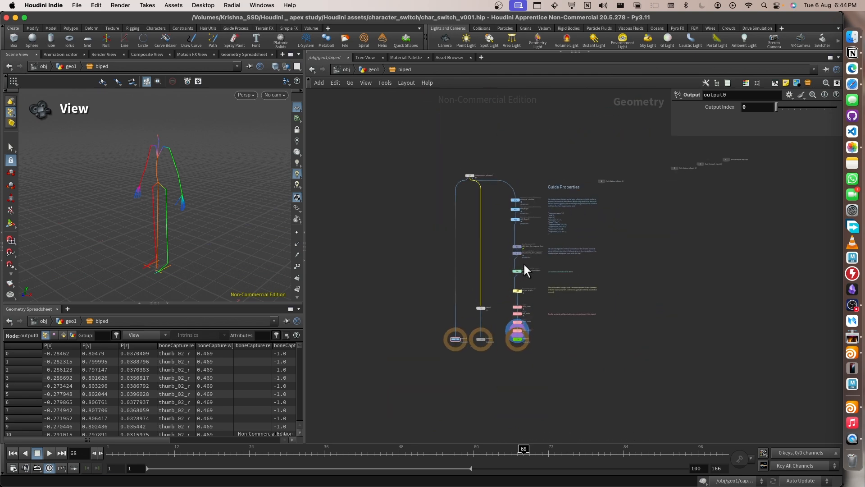
left_click_drag(502, 187, 528, 350)
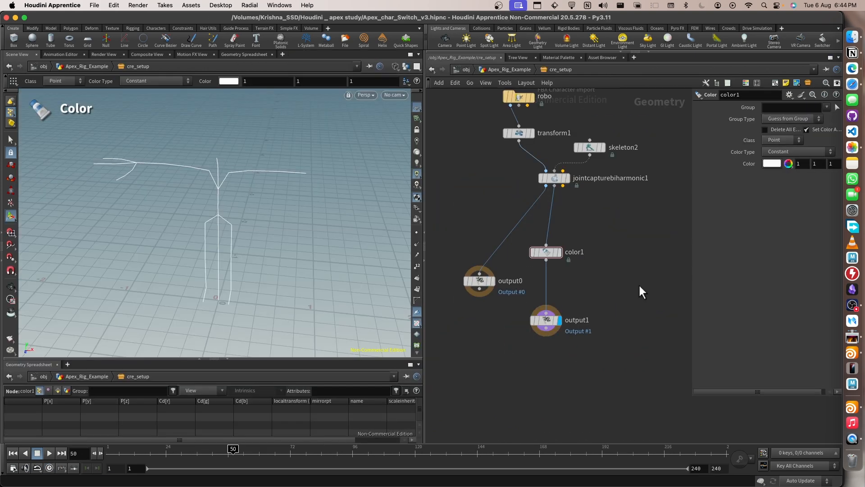
scroll(582, 261, "down", 2)
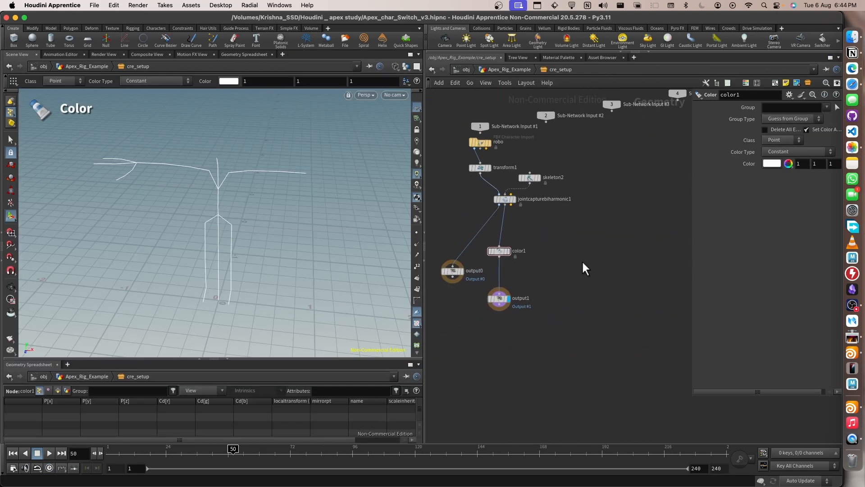
key("ctrl+v")
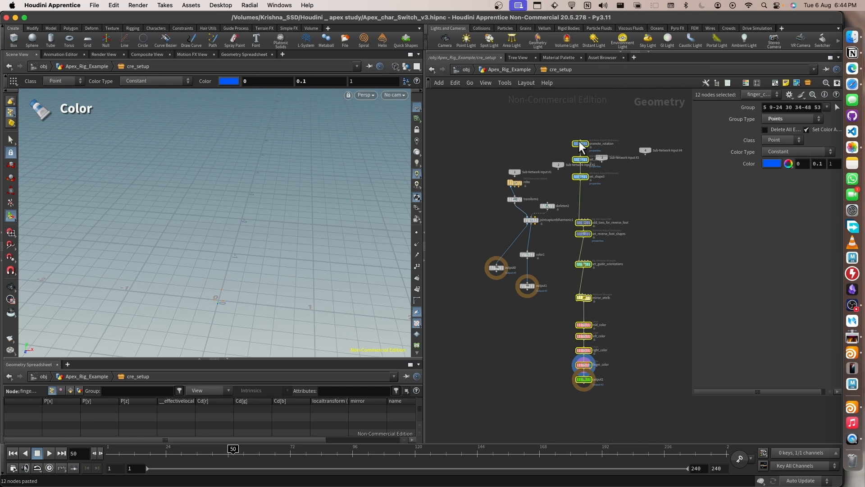
left_click_drag(579, 142, 572, 262)
scroll(533, 231, "up", 1)
middle_click_drag(618, 261, 582, 196)
left_click(583, 228)
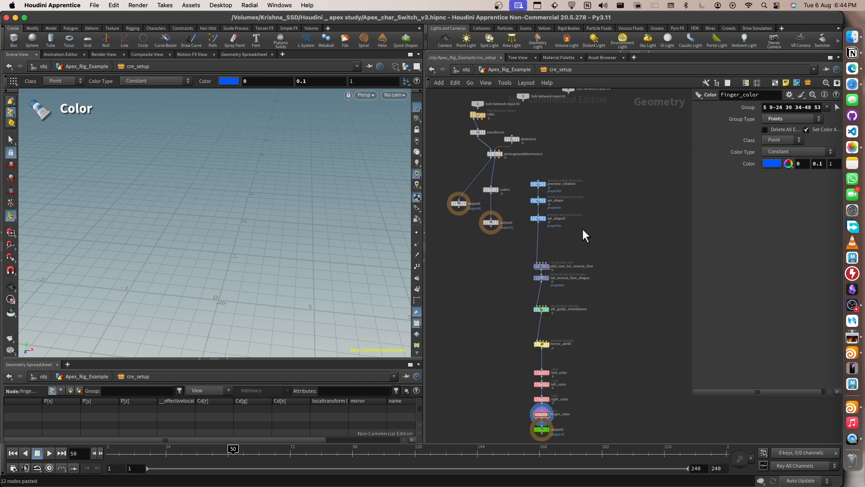
Connect jointcapturebiharmonic1's capture pose to the pasted promote_rotation node and display promote_rotation.
left_click(501, 155)
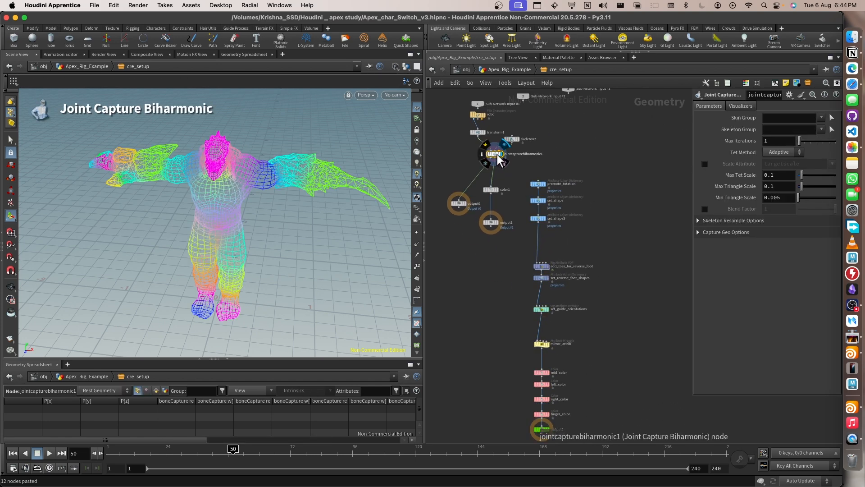
left_click_drag(501, 164, 547, 190)
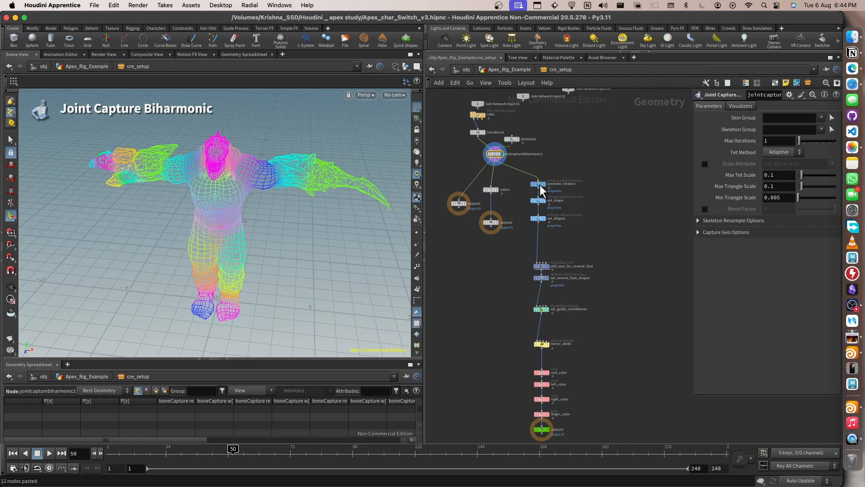
left_click(540, 185)
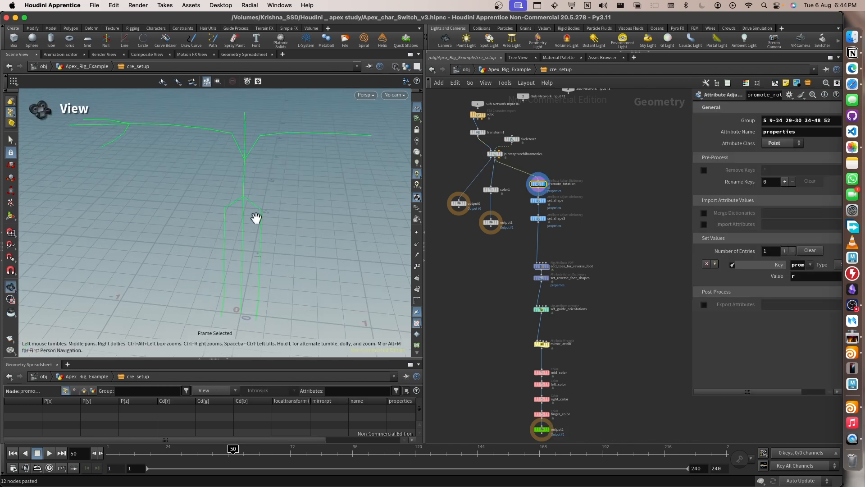
Examine which skeleton points the reference biped's promote_rotation node uses as its group.
key("super+Tab")
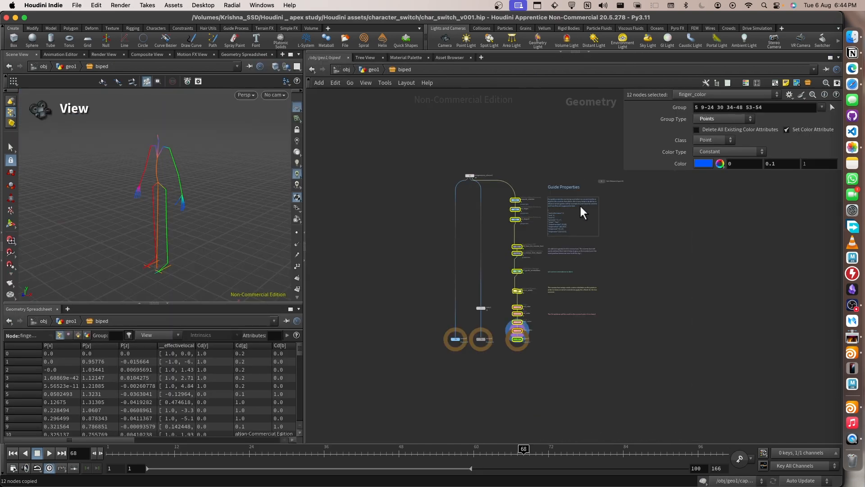
scroll(522, 198, "up", 8)
left_click(566, 149)
left_click_drag(542, 172, 475, 212)
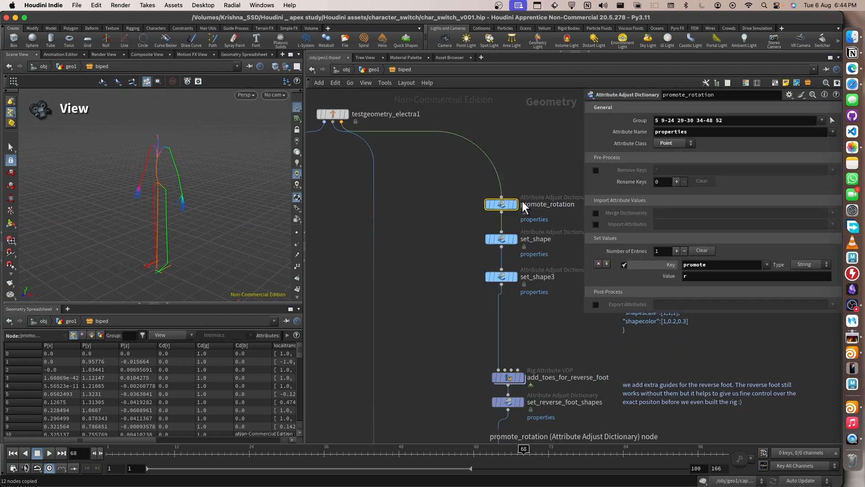
left_click(835, 118)
left_click_drag(142, 144, 208, 162, "alt")
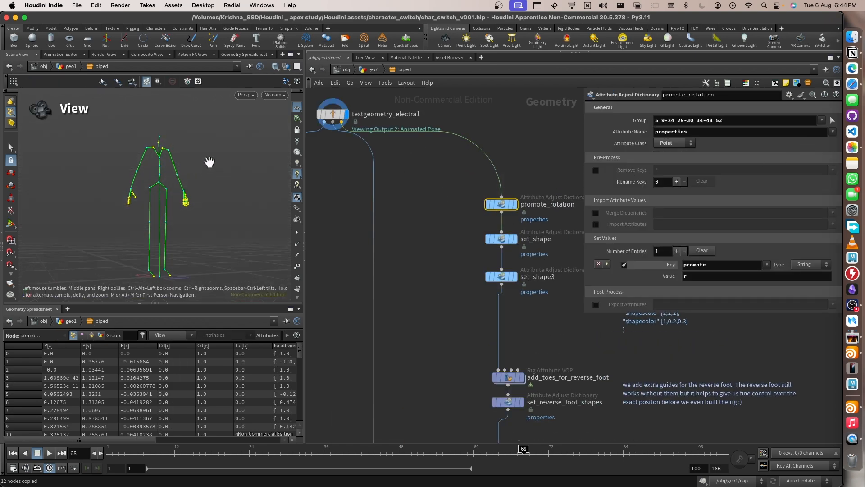
left_click_drag(185, 200, 201, 213, "alt")
right_click_drag(201, 214, 233, 241, "alt")
middle_click_drag(233, 242, 216, 198, "alt")
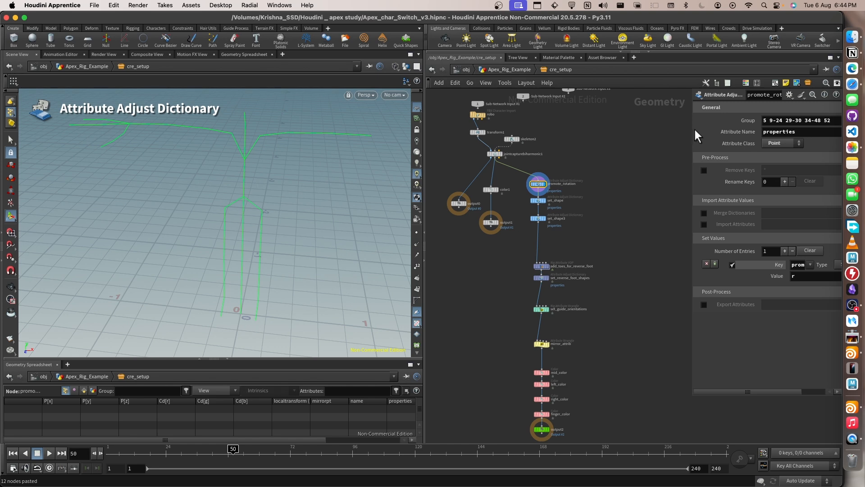
left_click_drag(690, 129, 638, 129)
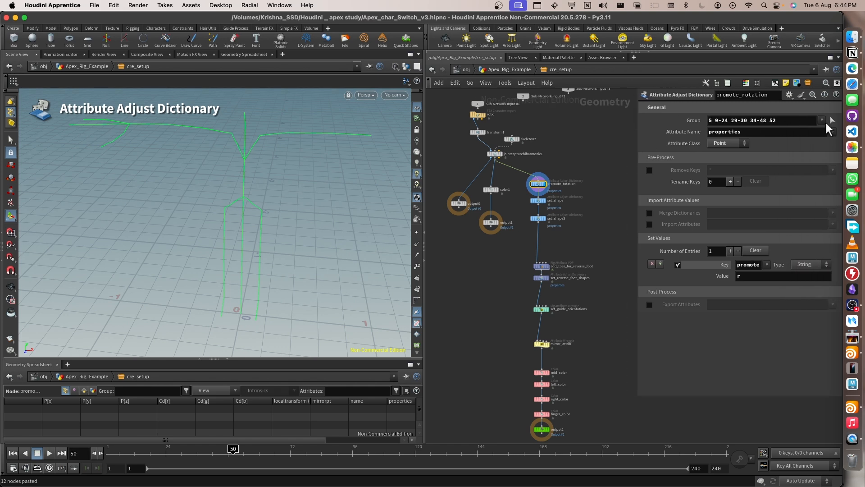
left_click(829, 122)
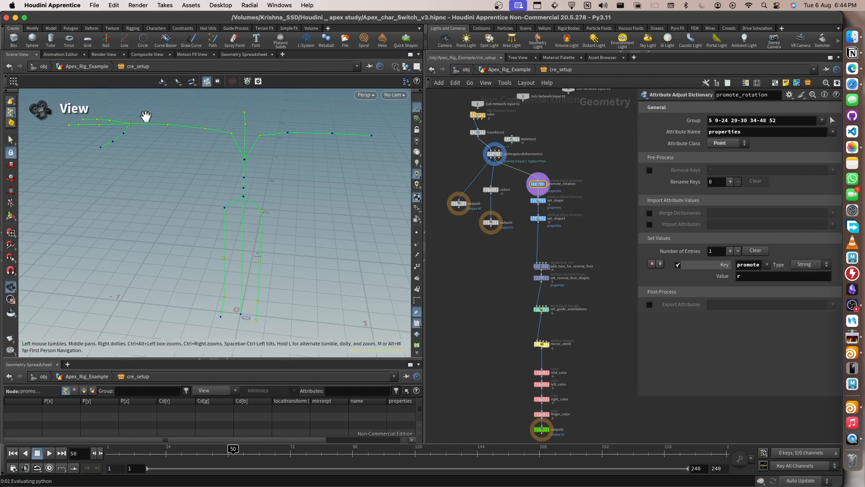
left_click_drag(60, 109, 122, 153)
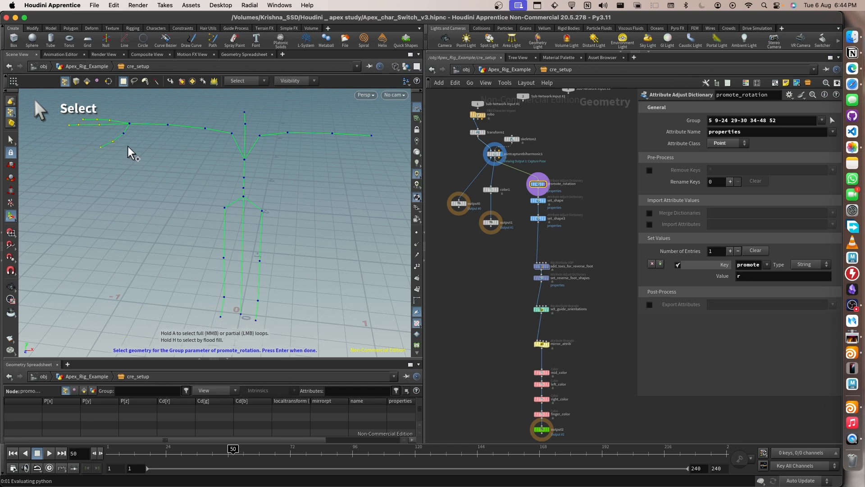
left_click_drag(229, 129, 263, 147, "shift")
key("space+g")
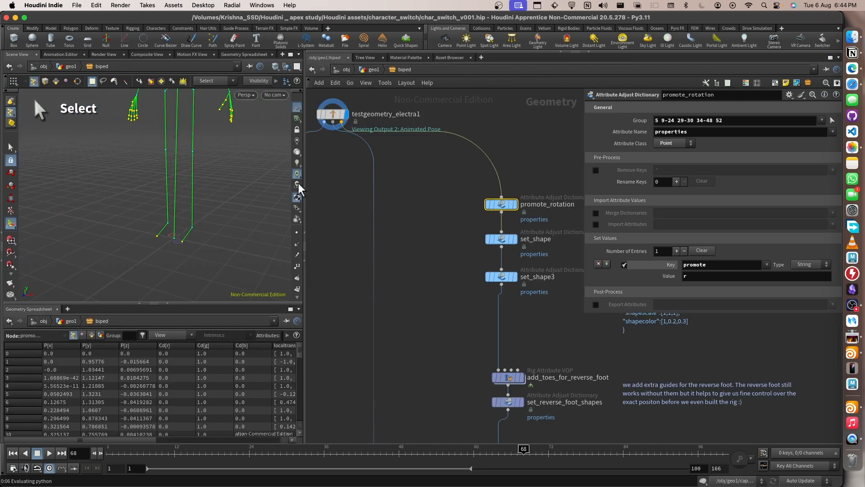
key("space+h")
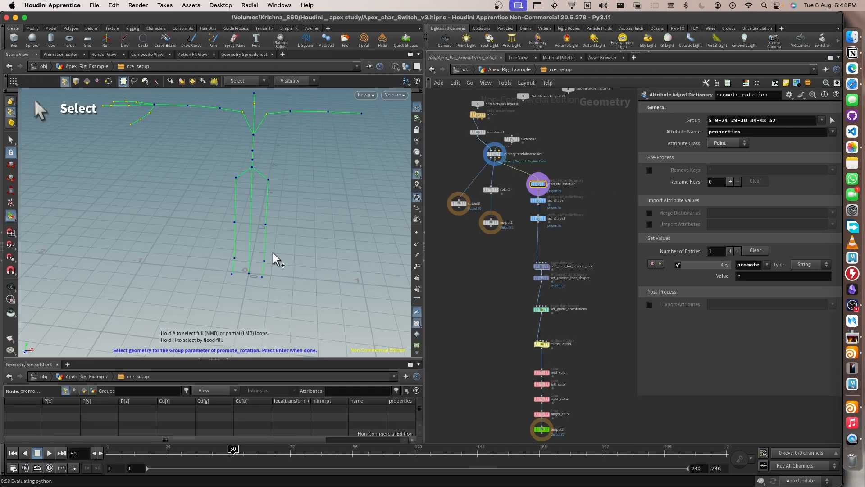
left_click(261, 277, "shift")
key("Return")
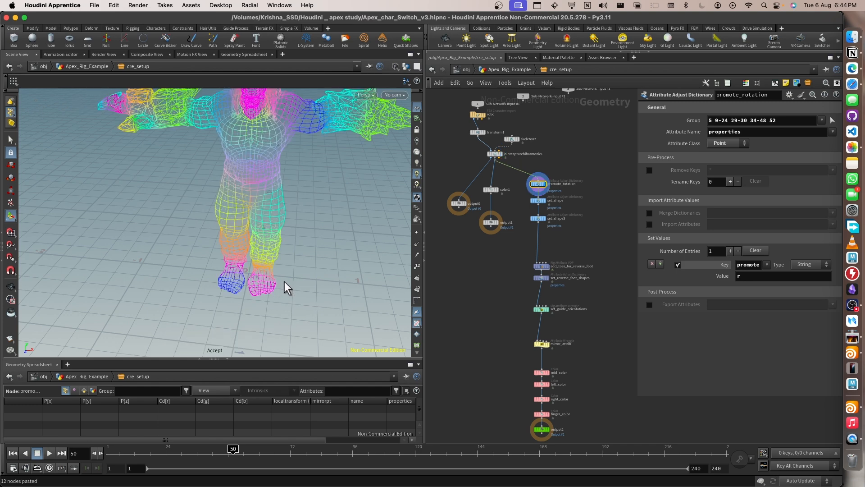
left_click(832, 121)
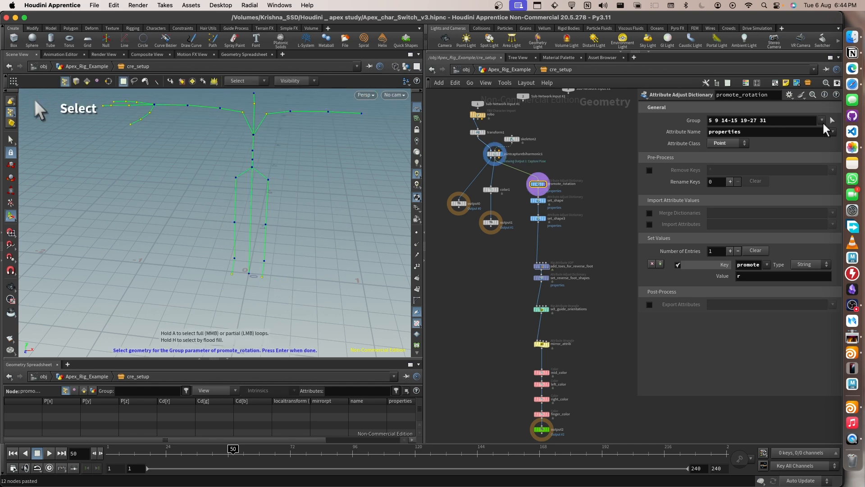
scroll(327, 160, "down", 4, "alt")
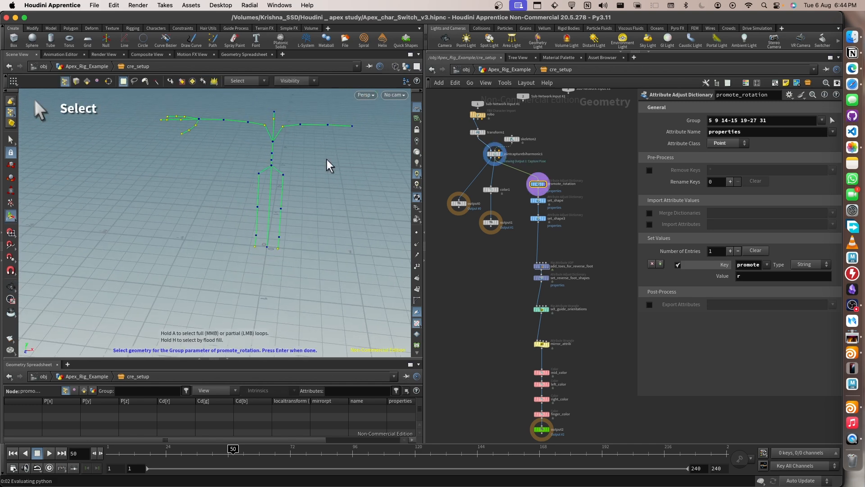
key("Return")
Compare the dictionary settings of promote_rotation and set_shape in cre_setup, and inspect the skeleton with set_shape displayed.
scroll(572, 248, "up", 3)
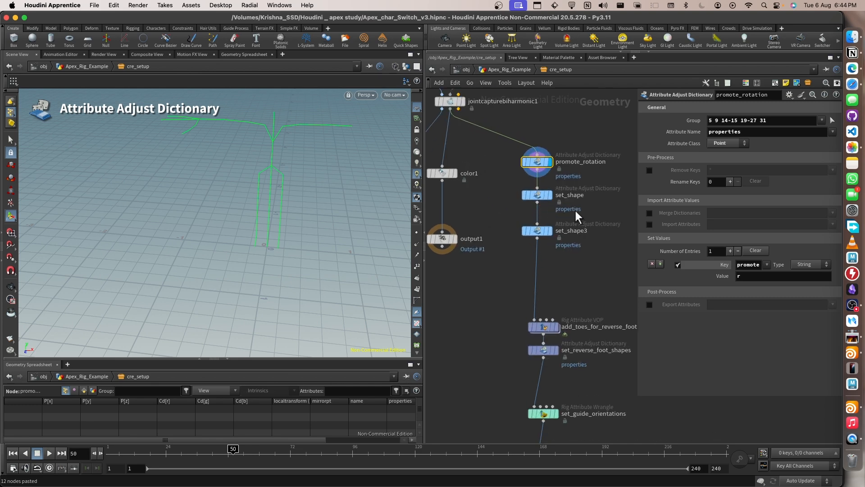
left_click(545, 195)
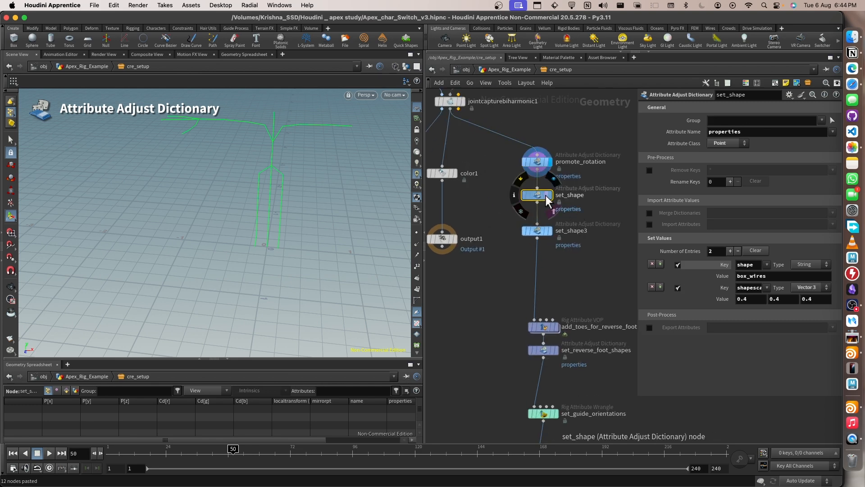
left_click(541, 162)
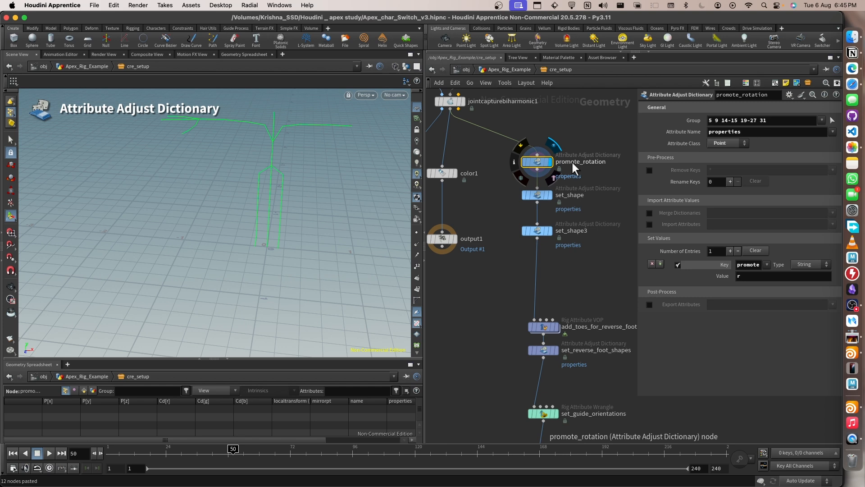
left_click(550, 198)
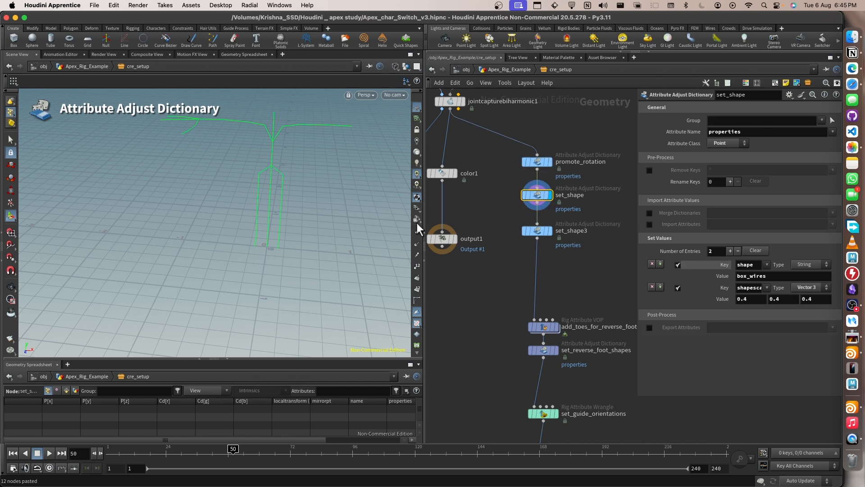
key("Escape")
left_click_drag(263, 201, 310, 199)
middle_click_drag(310, 199, 287, 226, "alt")
right_click_drag(288, 226, 284, 215, "alt")
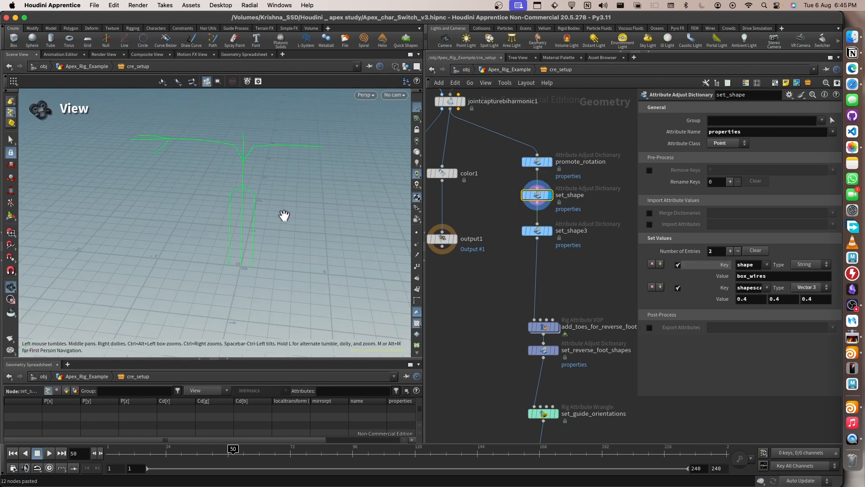
left_click_drag(235, 183, 233, 178, "alt")
key("Return")
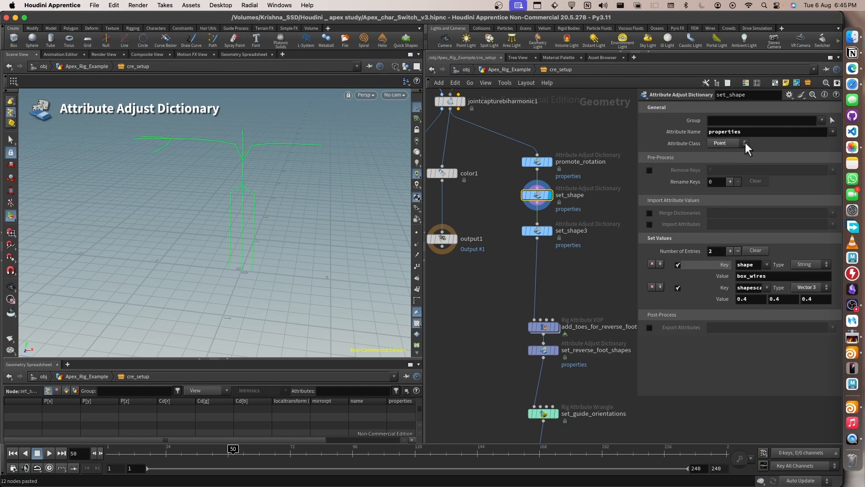
Add a new Attribute Adjust Dictionary node beside the guide chain and set its attribute class to Point.
left_click(579, 268)
key("Tab")
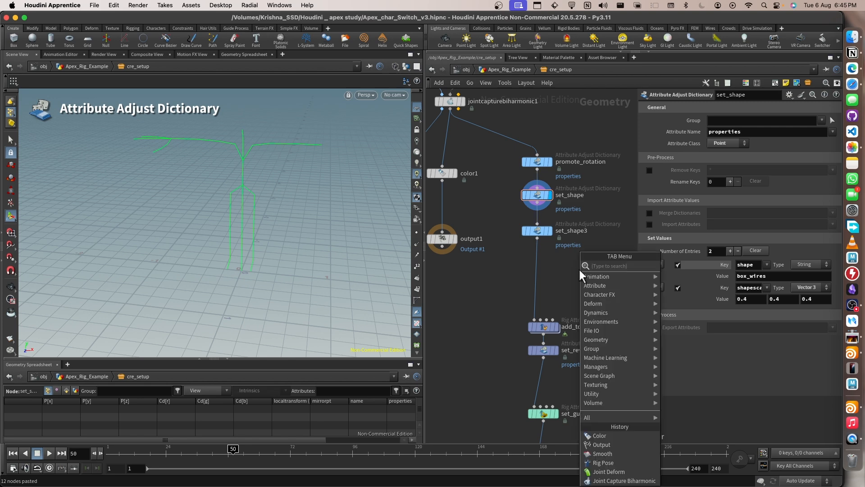
type("dict")
key("Return")
left_click(580, 270)
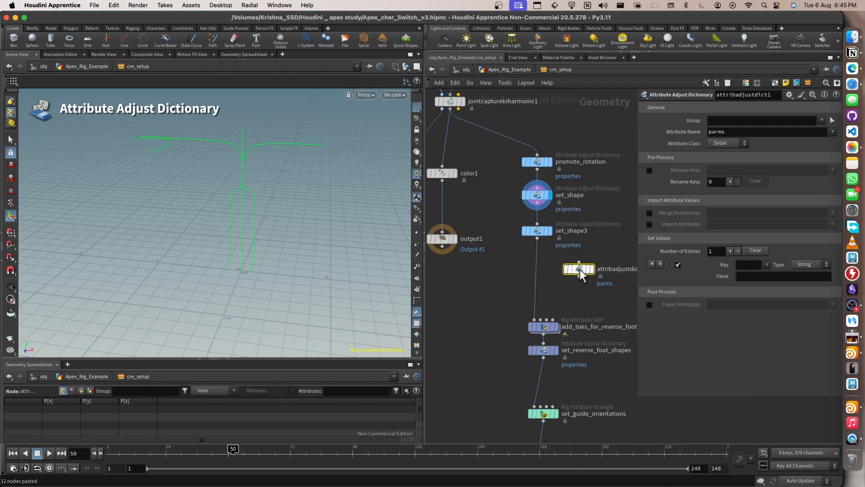
left_click(720, 143)
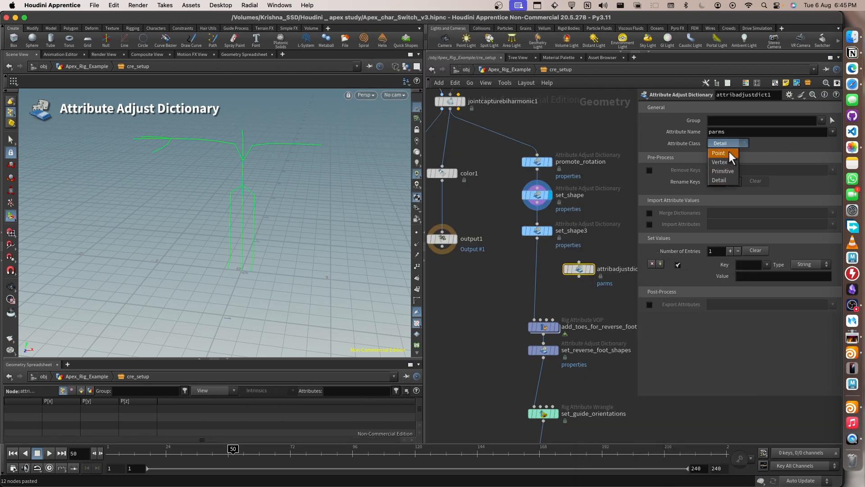
left_click(729, 152)
Set the new dictionary node's attribute name to properties, matching set_shape, then connect promote_rotation to it and display it.
left_click(538, 229)
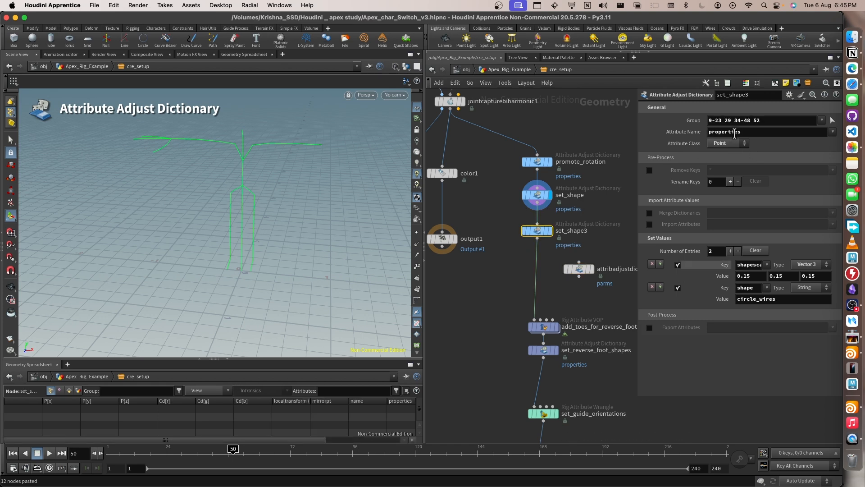
left_click(537, 194)
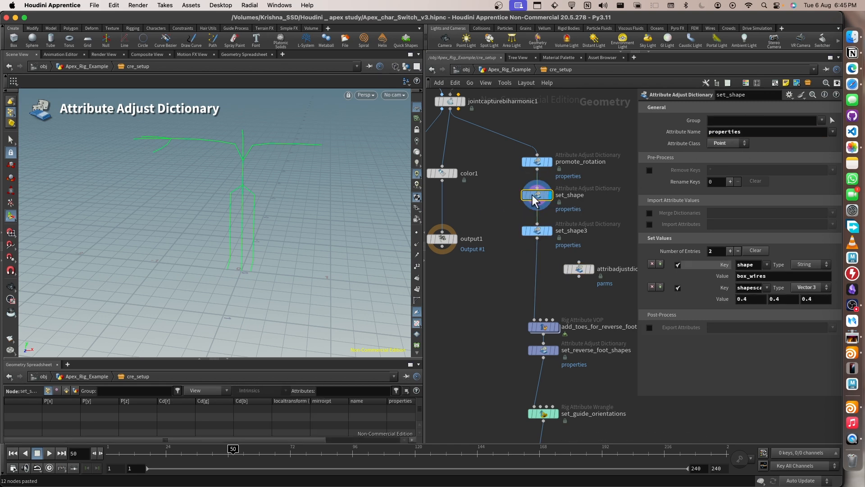
double_click(766, 134)
key("super+c")
left_click(580, 269)
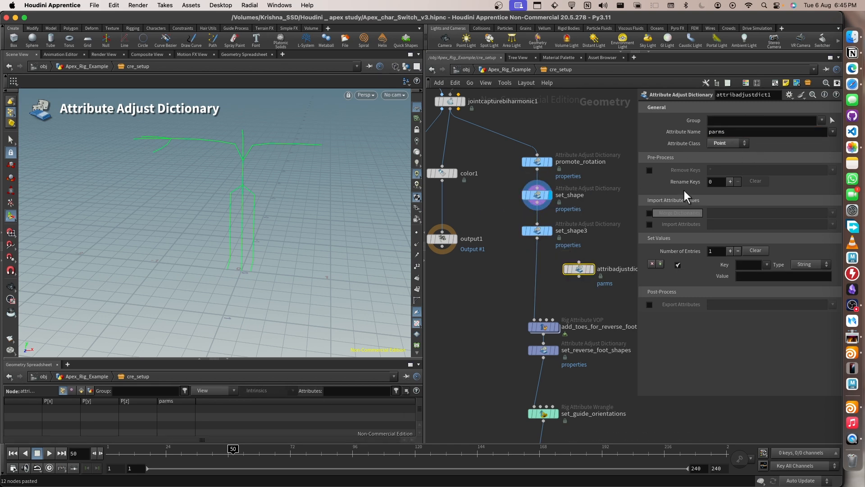
left_click(739, 131)
key("super+a")
key("super+v")
key("Return")
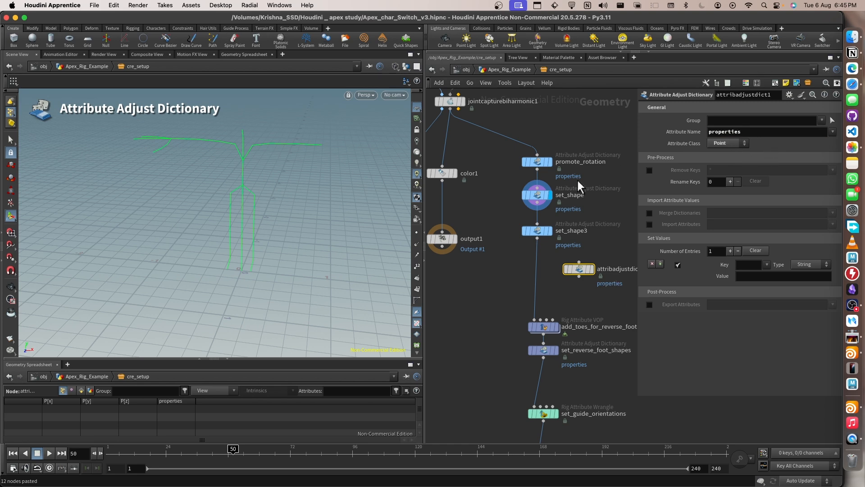
left_click_drag(537, 169, 580, 266)
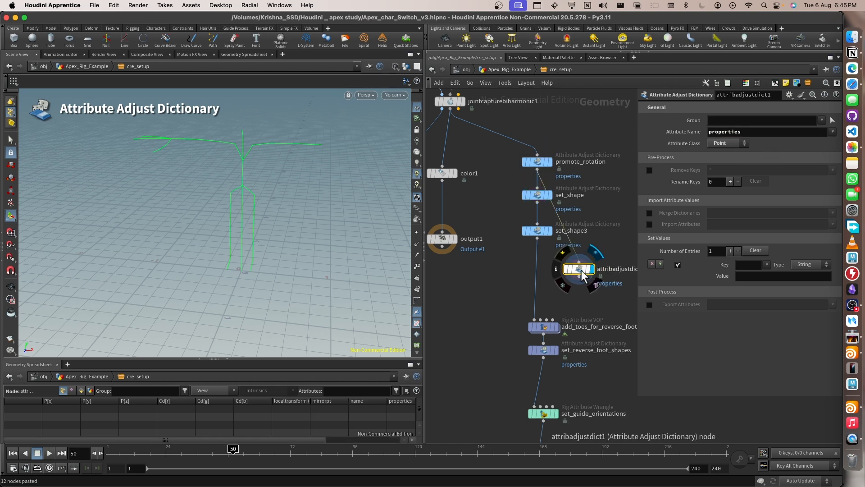
Expand the new dictionary node's values to two entries and name the first key square.
key("space+g")
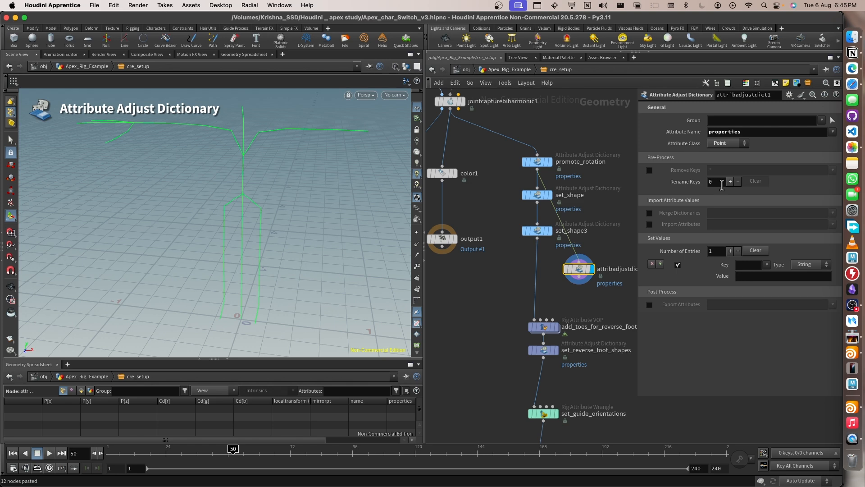
left_click(536, 231)
left_click(579, 269)
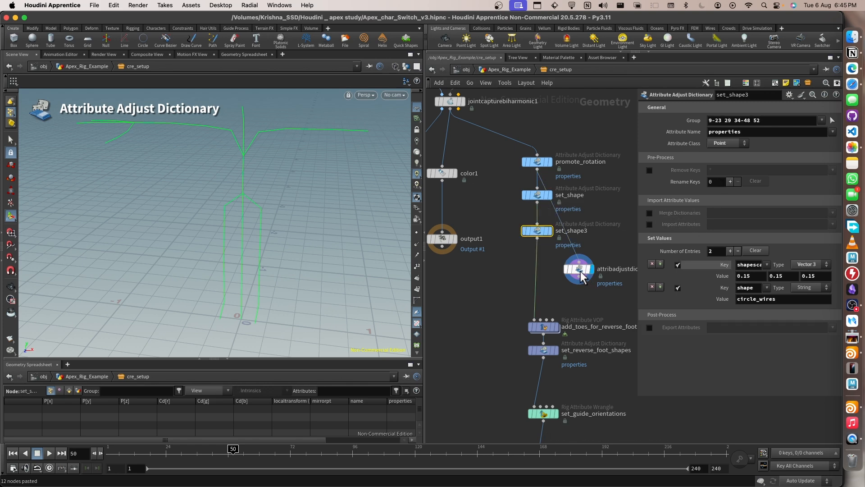
left_click(730, 251)
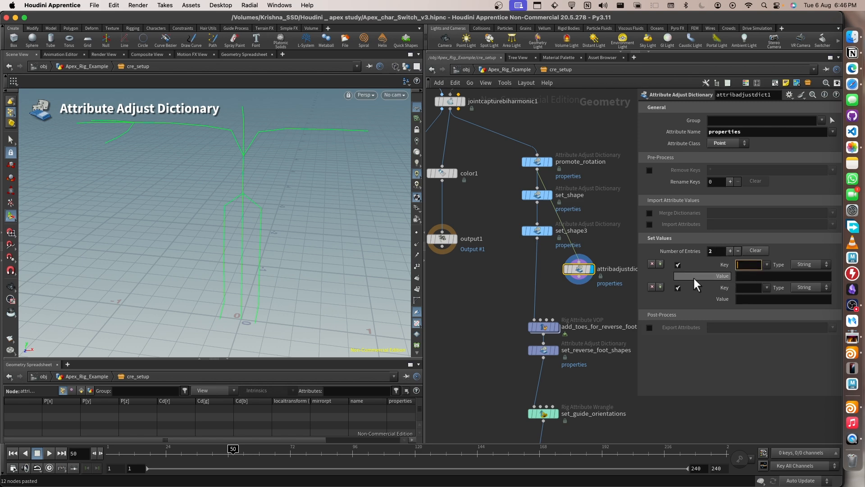
type("square")
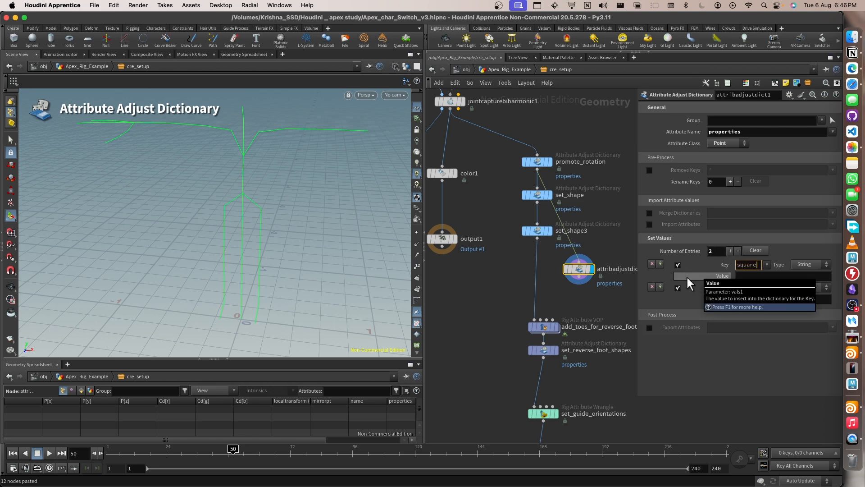
key("Return")
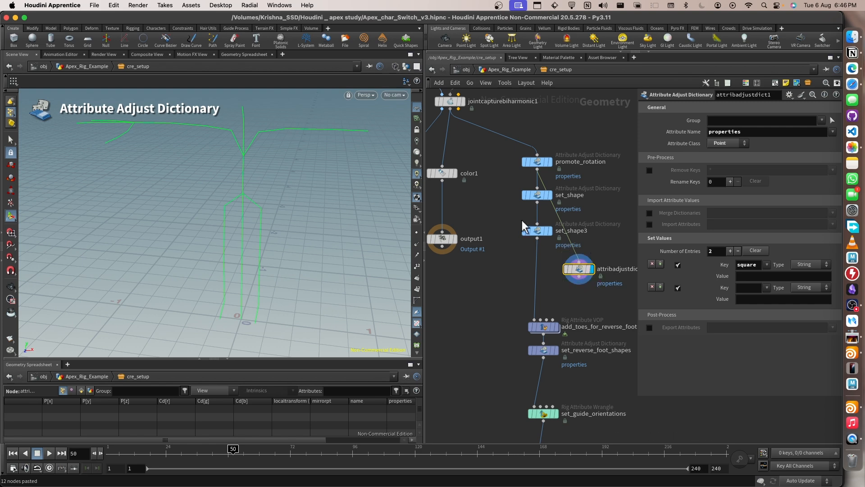
Set the new dictionary node's first entry to key shape with value box_wires, matching set_shape.
left_click(542, 196)
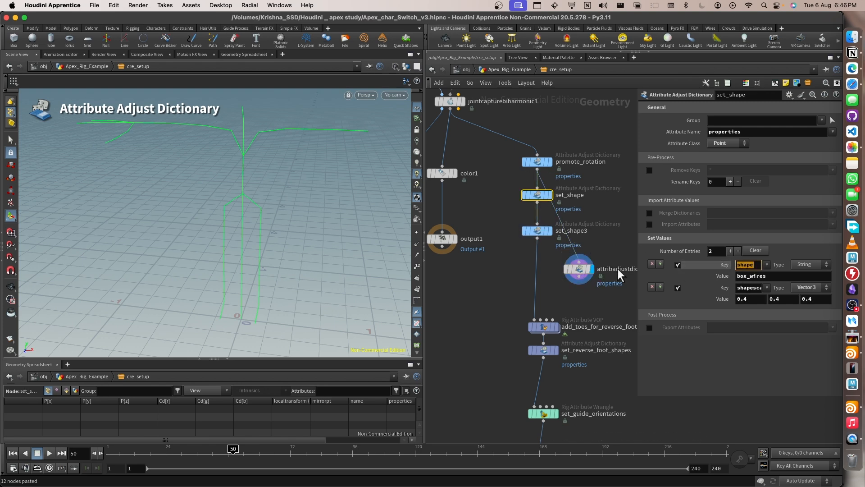
left_click(579, 269)
double_click(735, 265)
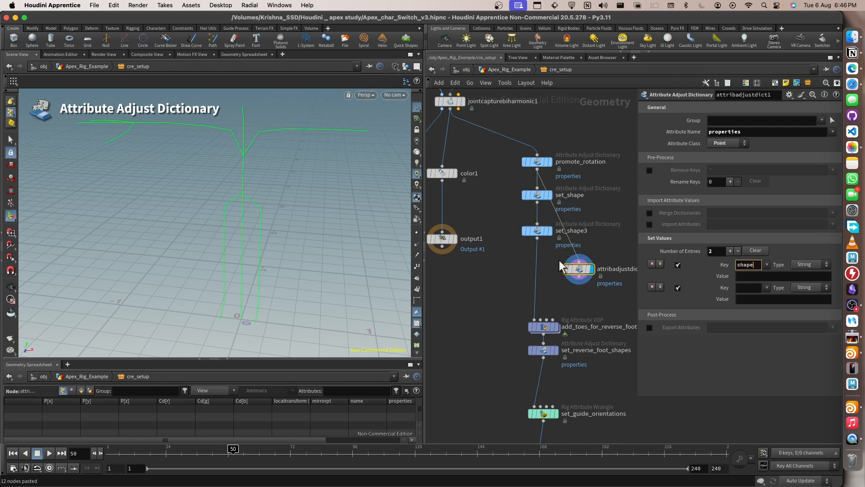
left_click(535, 197)
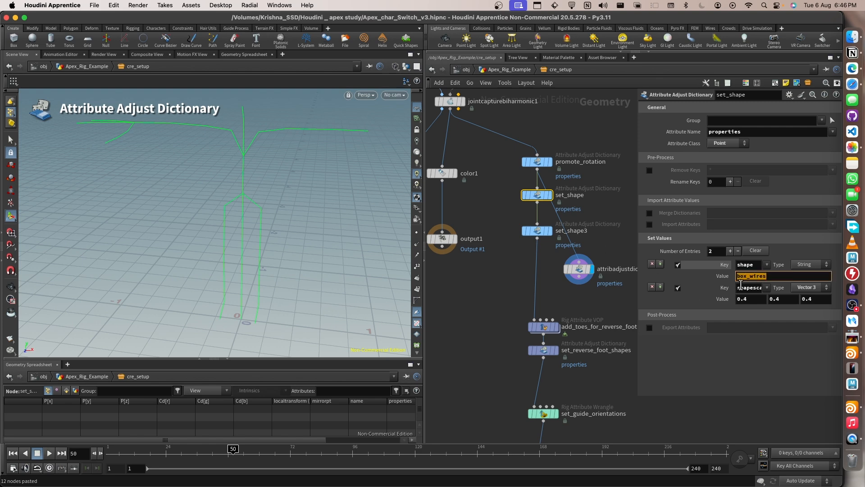
left_click(579, 269)
left_click(781, 276)
type("box_wires")
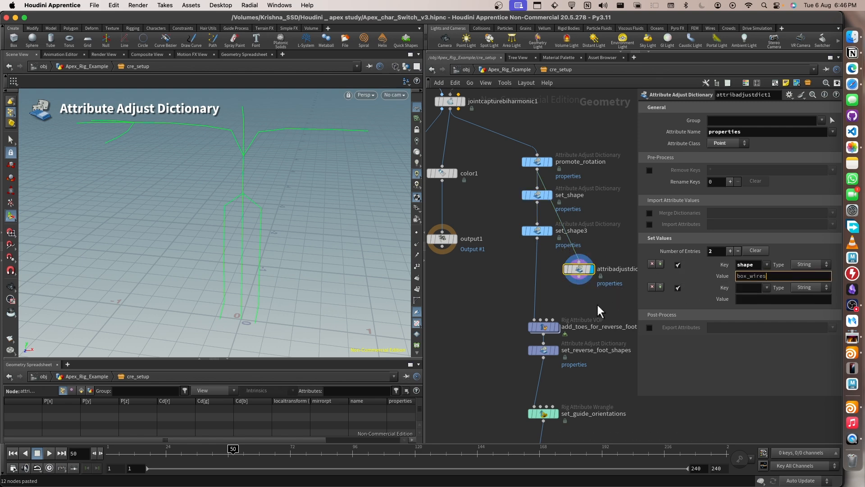
key("Return")
Copy set_shape3's shape scale key into the new dictionary node's second entry and set its type to Vector 3.
left_click(540, 230)
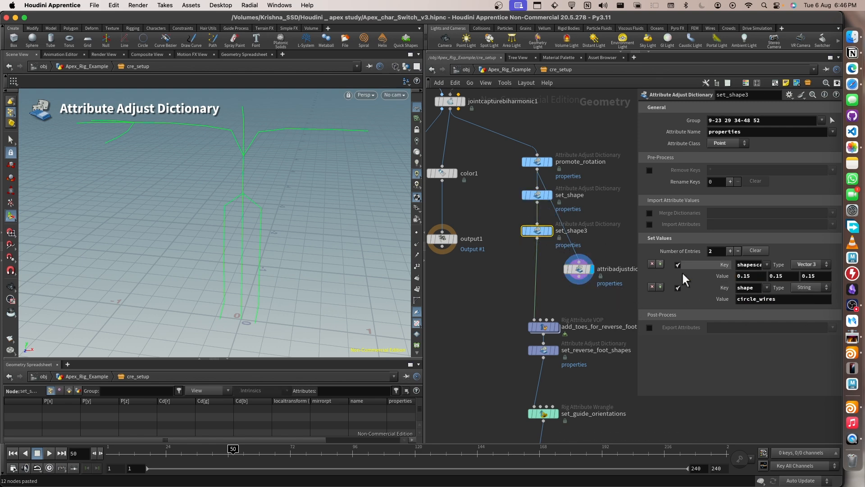
left_click_drag(737, 264, 742, 266)
double_click(739, 267)
key("super+c")
left_click(583, 269)
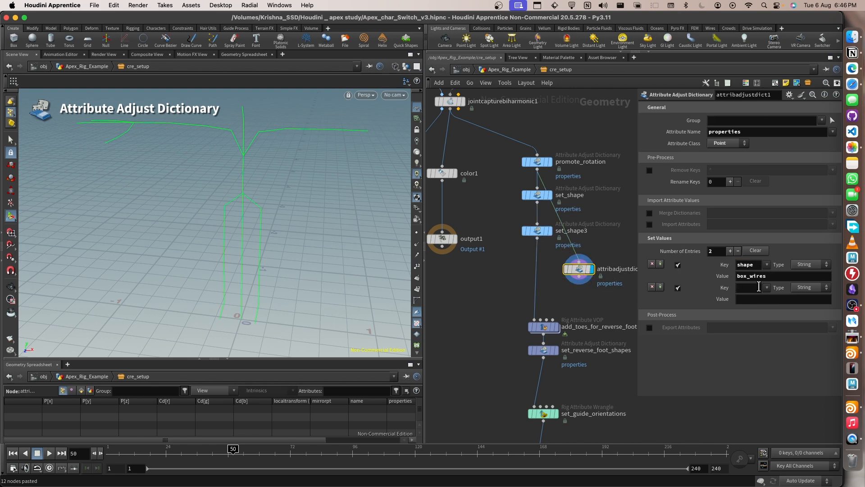
left_click(748, 287)
key("super+v")
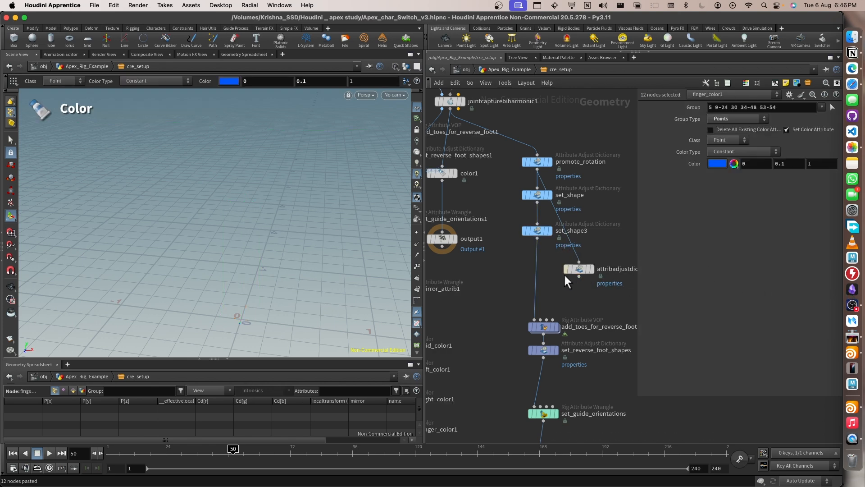
key("super+z")
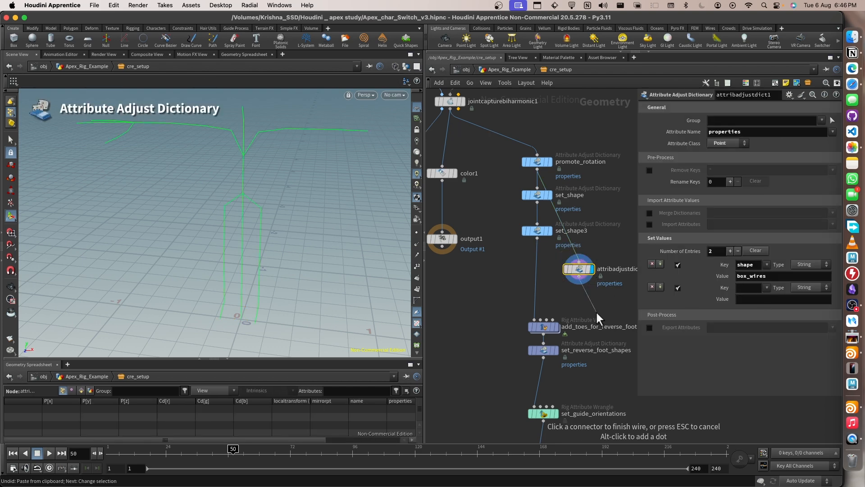
left_click(750, 288)
key("super+v")
left_click(806, 288)
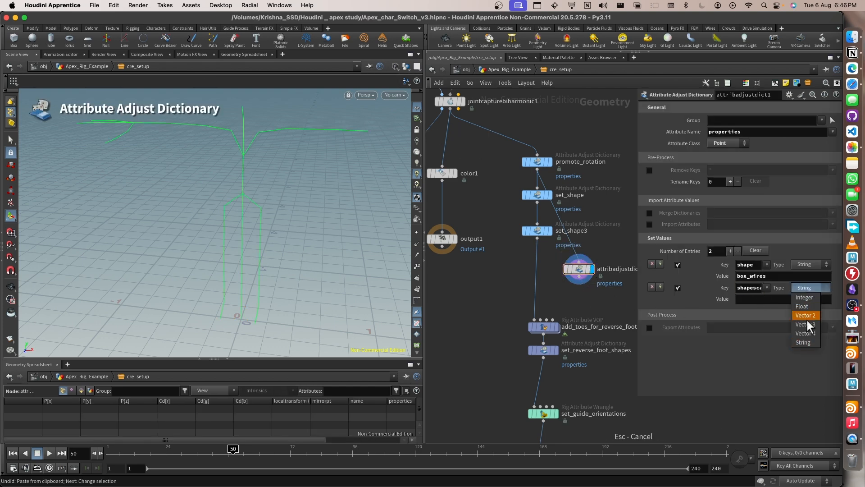
left_click(805, 324)
left_click(752, 299)
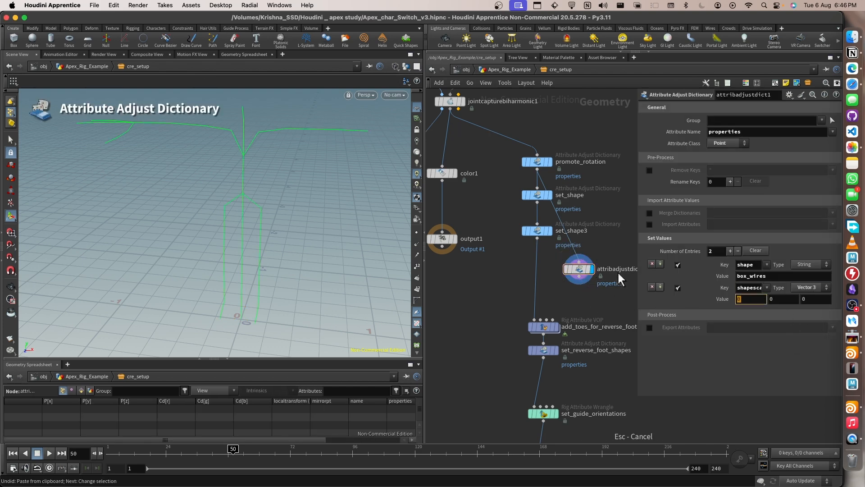
Delete the newly added Attribute Adjust Dictionary node beside the guide chain.
left_click(596, 289)
key("Delete")
middle_click_drag(563, 285, 532, 284)
left_click(534, 261)
key("Delete")
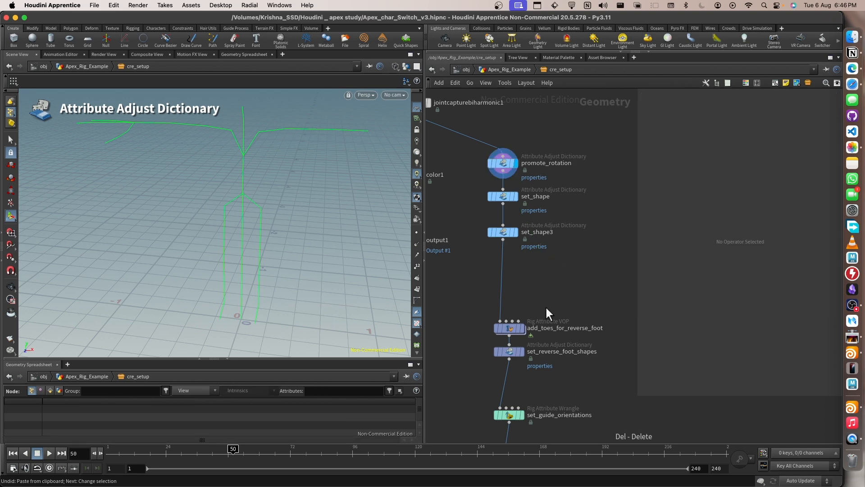
Delete add_toes_for_reverse_foot, set_reverse_foot_shapes, set_guide_orientations and mirror_attrib from the guide chain.
scroll(547, 306, "down", 3)
left_click_drag(615, 250, 477, 363)
scroll(551, 297, "down", 3)
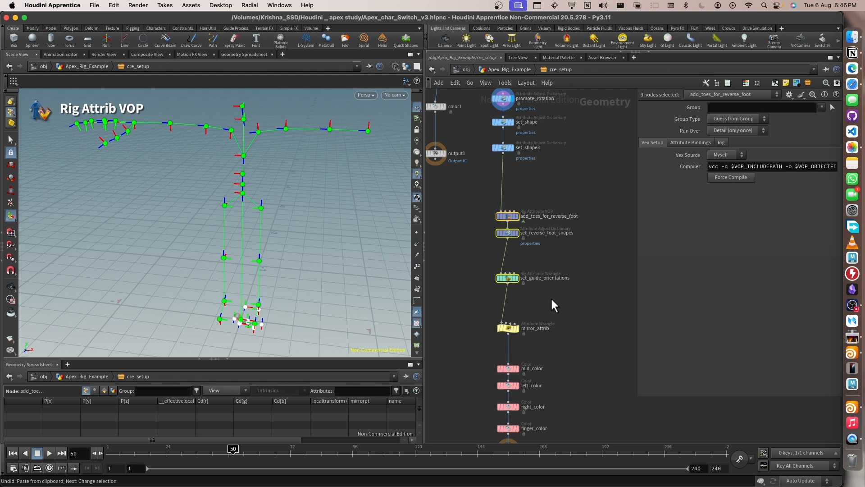
left_click_drag(568, 356, 475, 209)
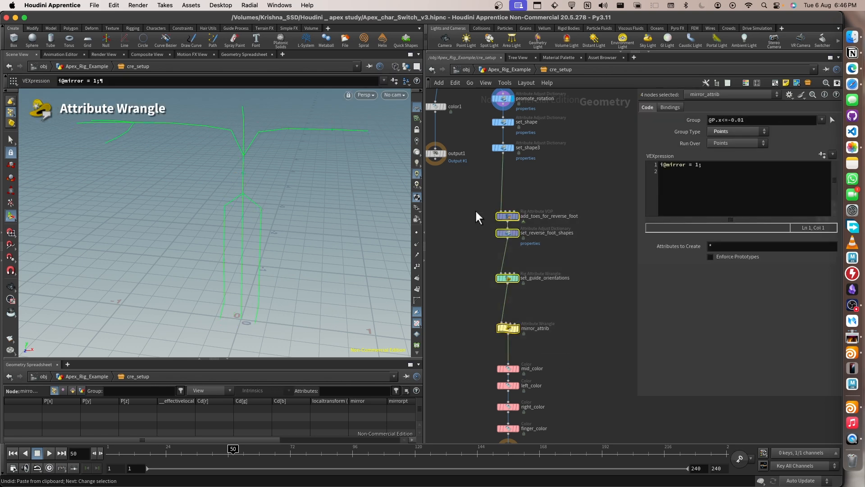
key("Delete")
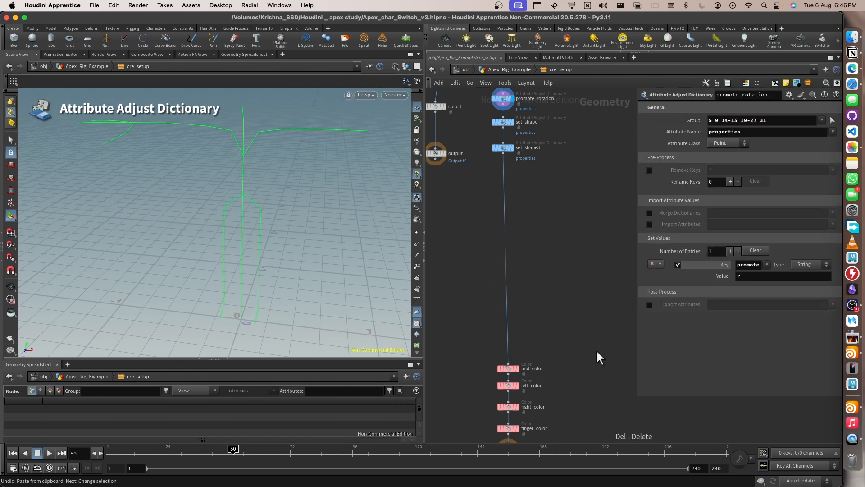
Move the four color nodes and output2 up directly below set_shape3.
scroll(582, 320, "down", 3)
left_click_drag(583, 321, 496, 423)
left_click_drag(529, 355, 525, 210)
right_click_drag(524, 210, 540, 257)
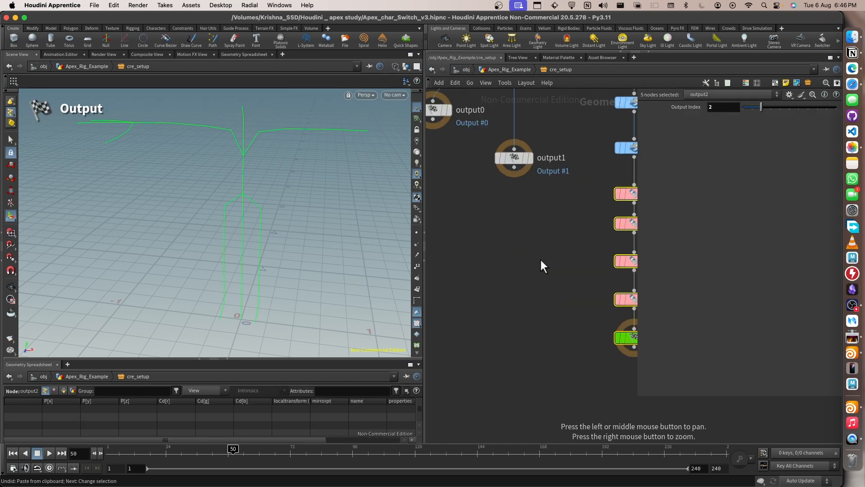
left_click_drag(541, 260, 468, 325)
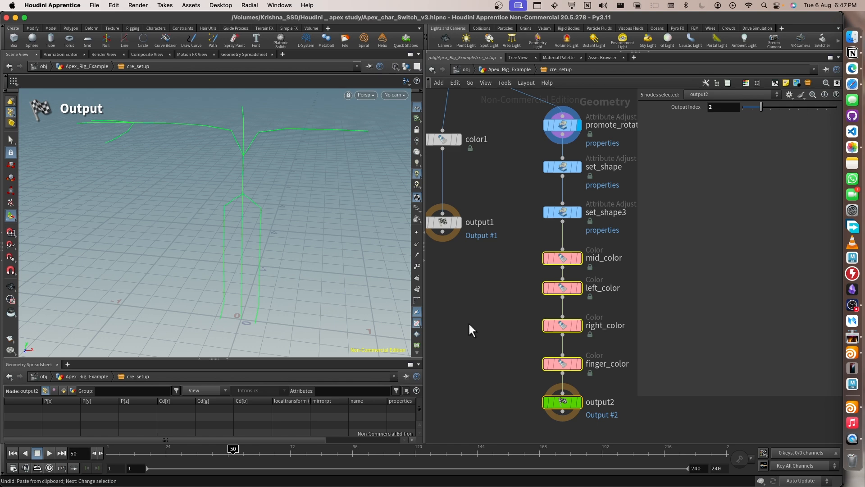
Align the nodes from promote_rotation to output2 in an evenly spaced vertical column.
left_click(527, 321)
scroll(526, 327, "down", 5)
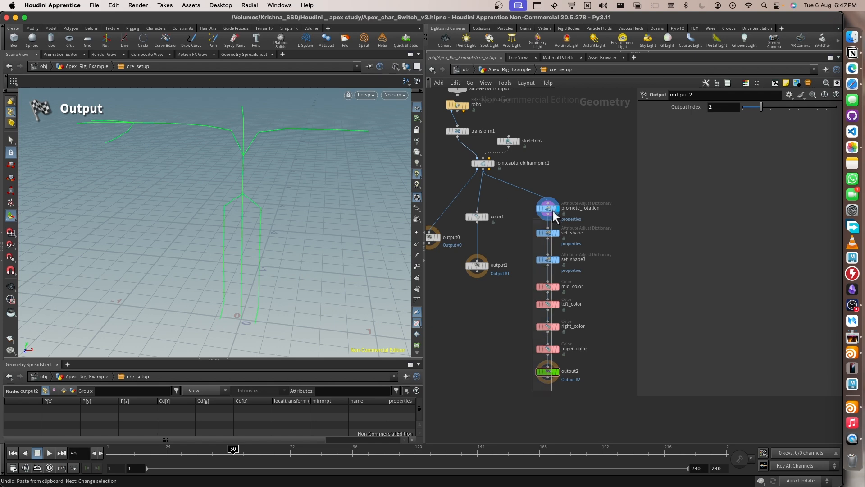
left_click_drag(553, 210, 569, 205)
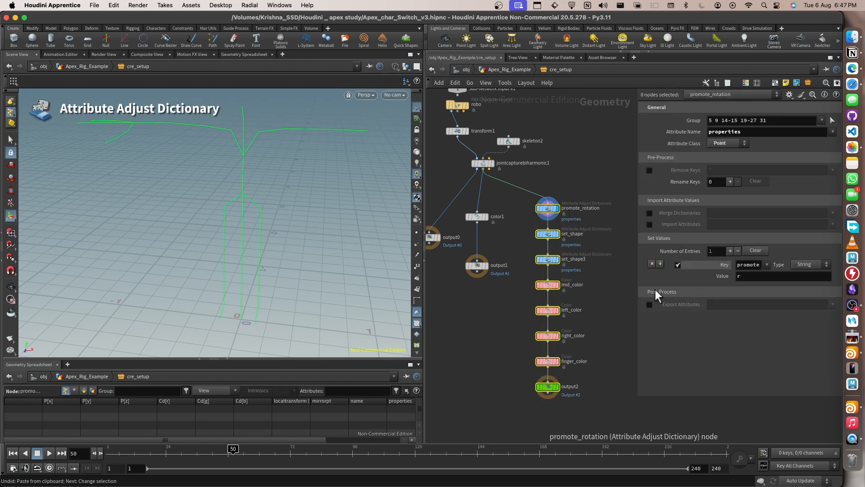
left_click(616, 299)
Set mid_color's group to the skeleton's centre-line points 0-4 9-10, picked in the top view.
middle_click_drag(559, 245, 547, 223)
left_click(546, 211)
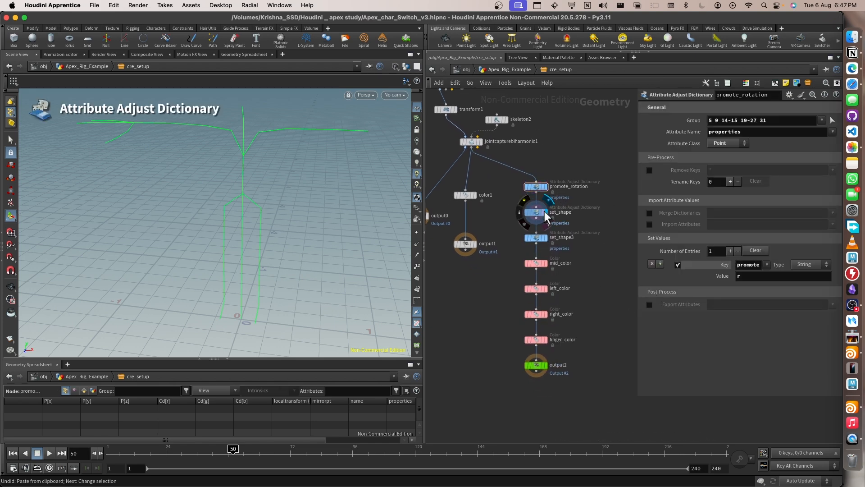
left_click(546, 238)
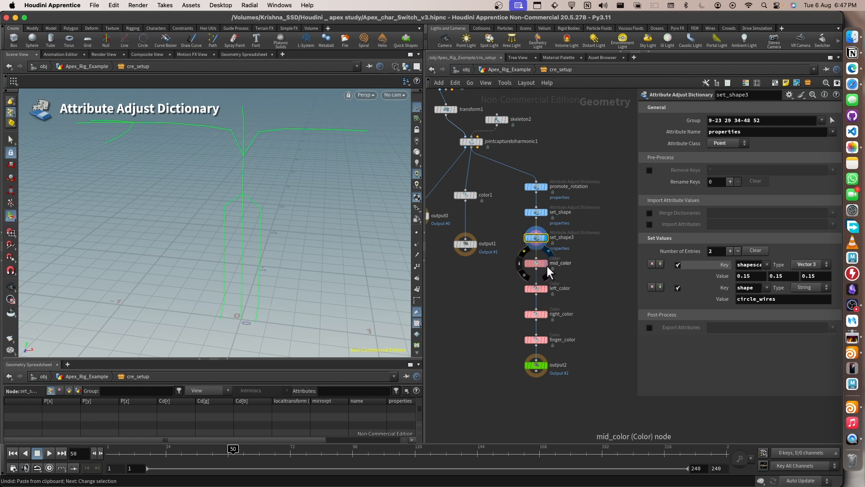
left_click(546, 264)
left_click(832, 107)
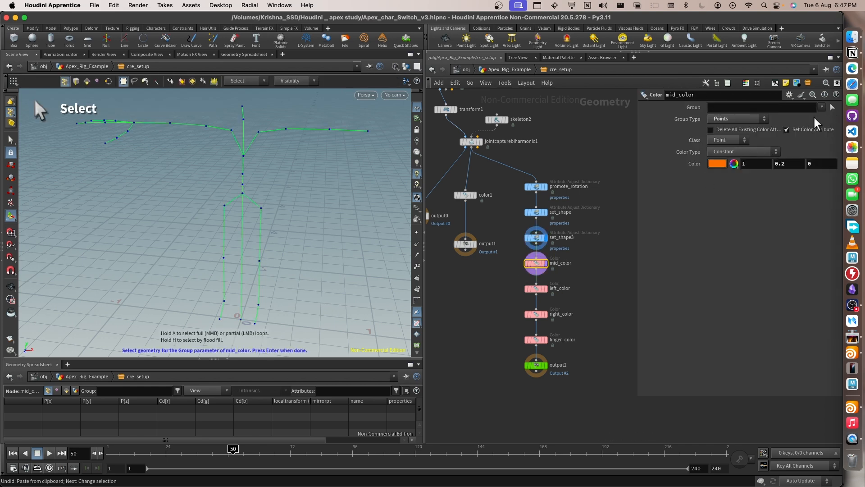
key("space+2")
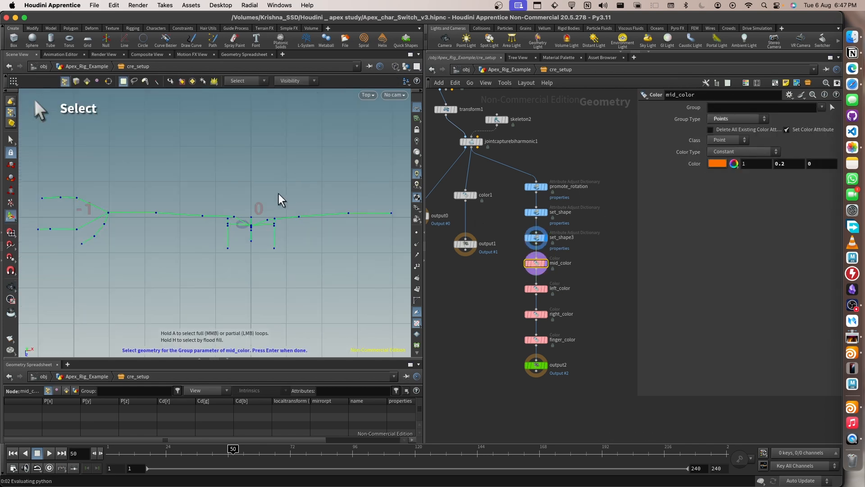
key("Return")
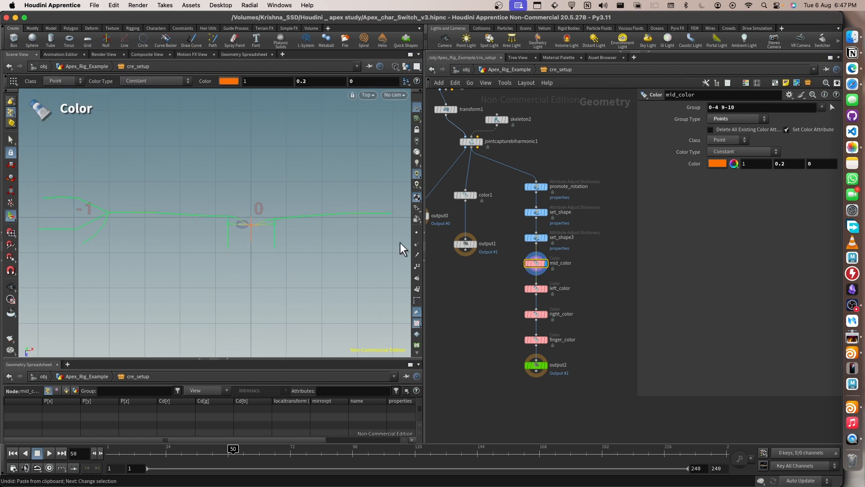
Replace left_color's group with the points of the skeleton's left side, 5-8 11-14.
left_click(543, 288)
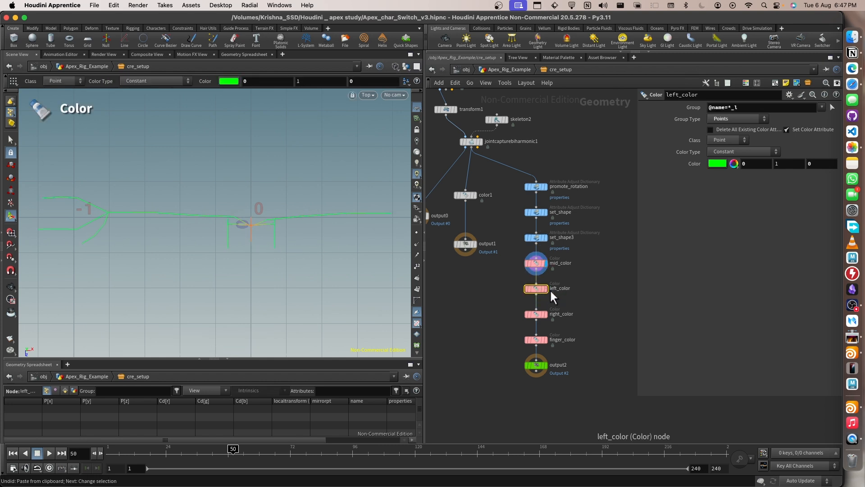
left_click(831, 108)
left_click_drag(263, 185, 406, 272)
key("Return")
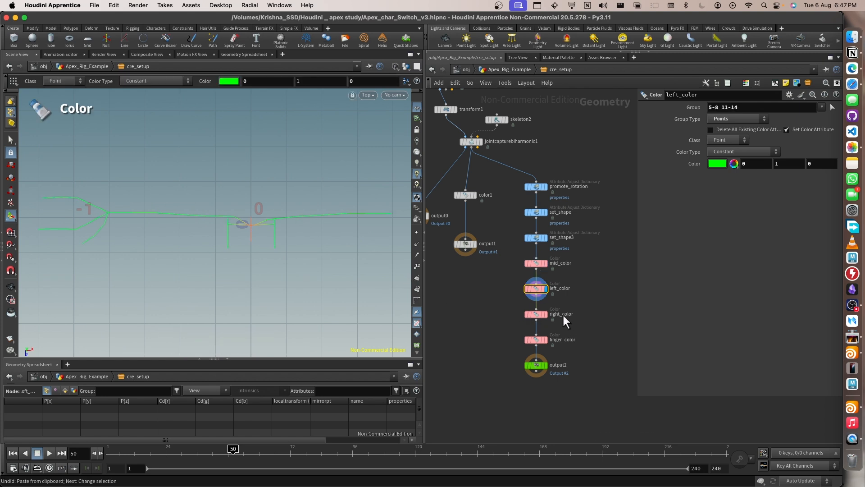
Replace right_color's group with the points of the skeleton's right side, 15-31.
left_click(536, 314)
left_click(831, 107)
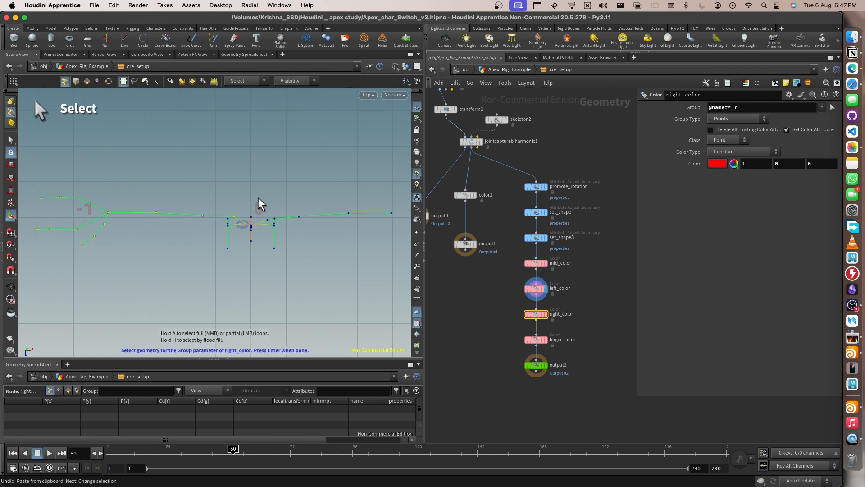
left_click_drag(239, 188, 17, 316)
key("Return")
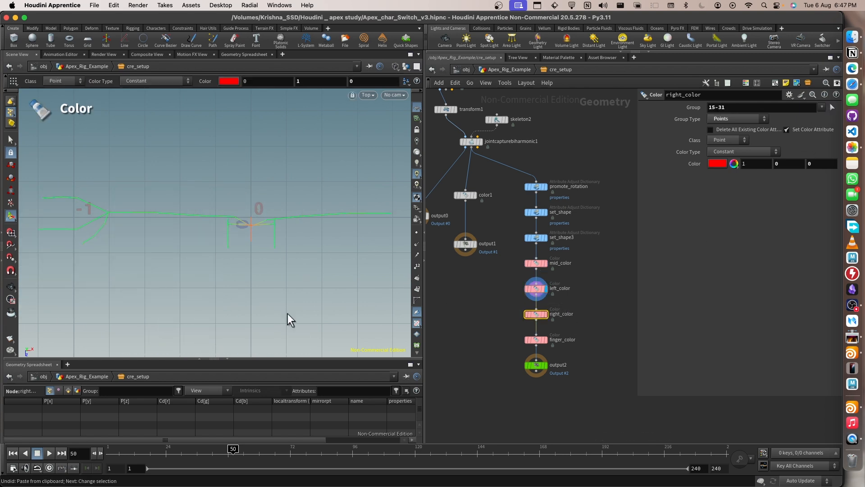
Replace finger_color's group with the skeleton's finger points 19-27, picked in the top view.
left_click(545, 339)
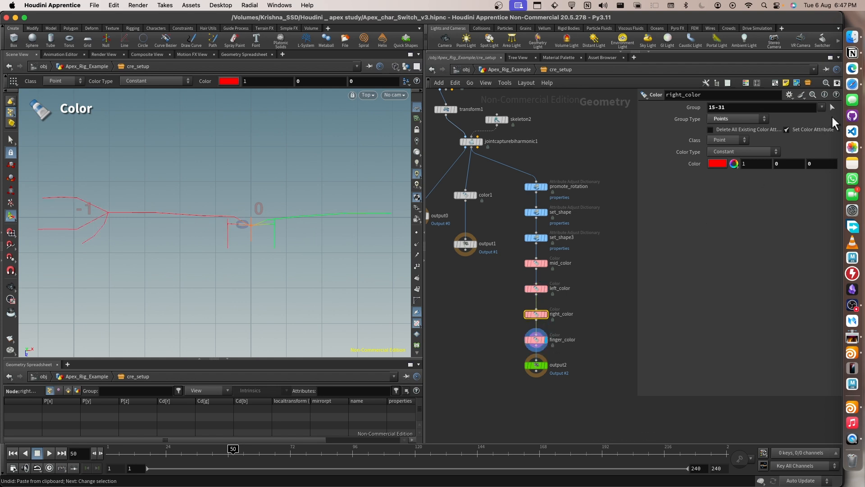
left_click(543, 342)
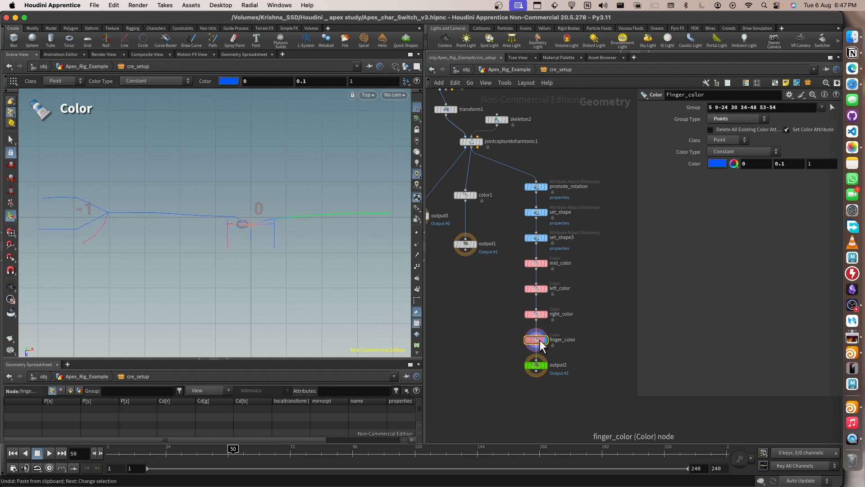
left_click(833, 108)
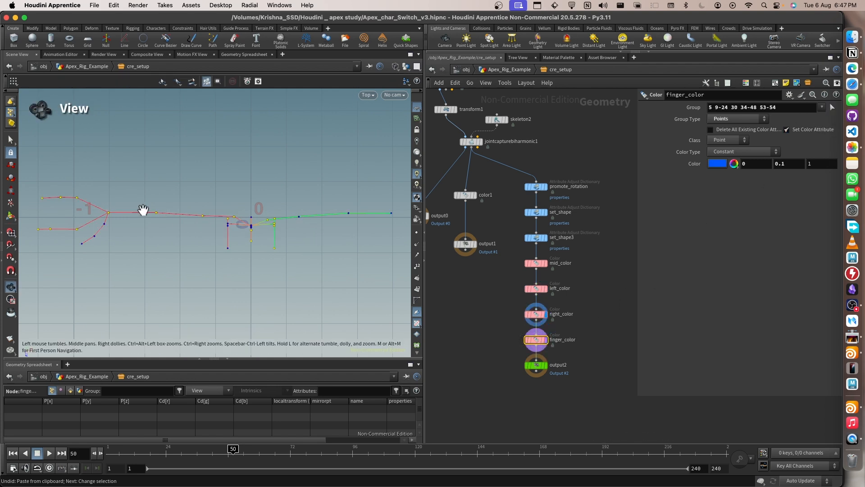
left_click_drag(163, 163, 183, 216)
key("Return")
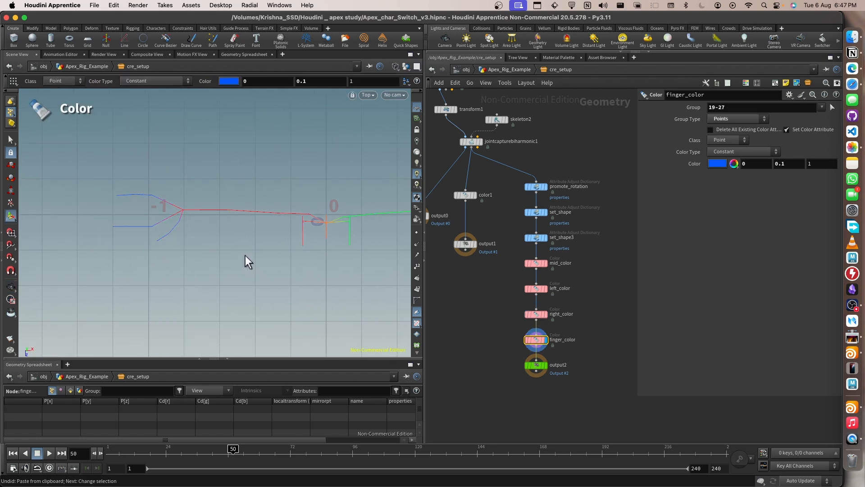
scroll(245, 255, "down", 3, "alt")
middle_click_drag(285, 247, 210, 249, "alt")
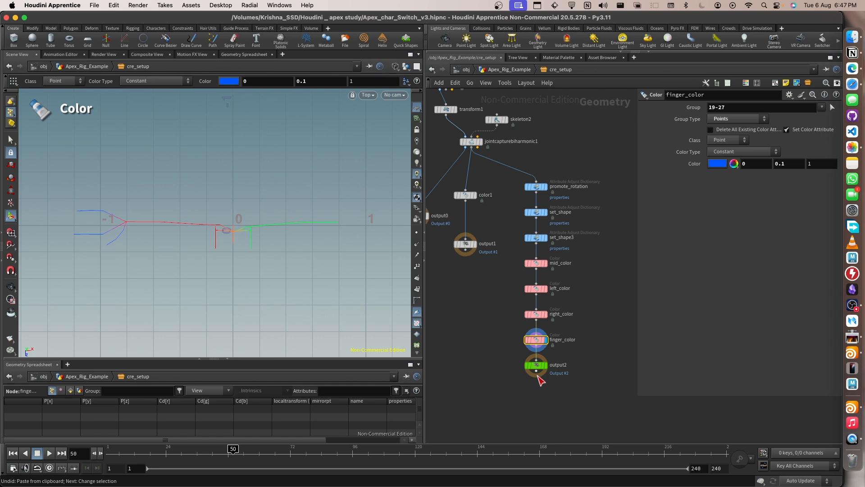
Leave cre_setup for Apex_Rig_Example and copy the BIPED_TAGS node from geo1 in the char_switch_v001.hip scene.
left_click(540, 366)
left_click(530, 69)
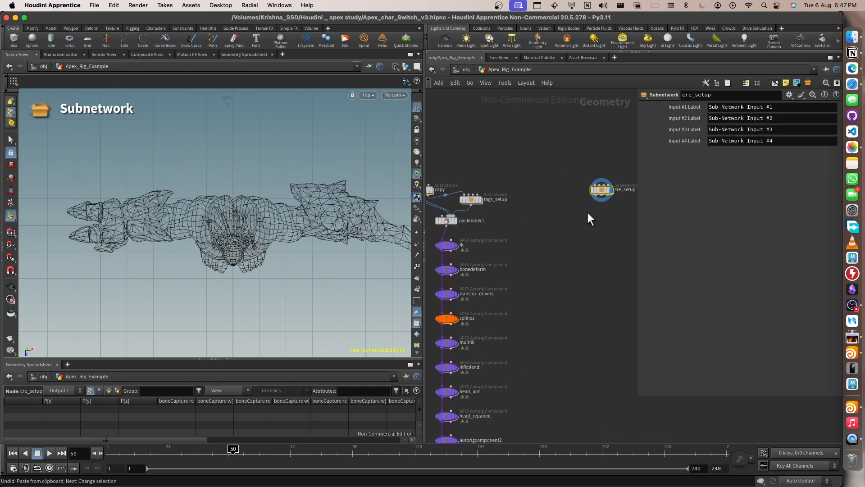
middle_click_drag(587, 210, 527, 198)
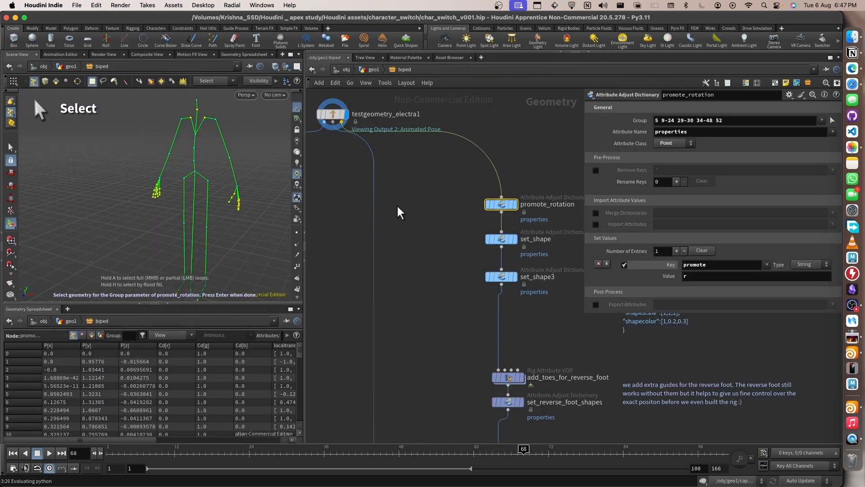
scroll(420, 209, "down", 3)
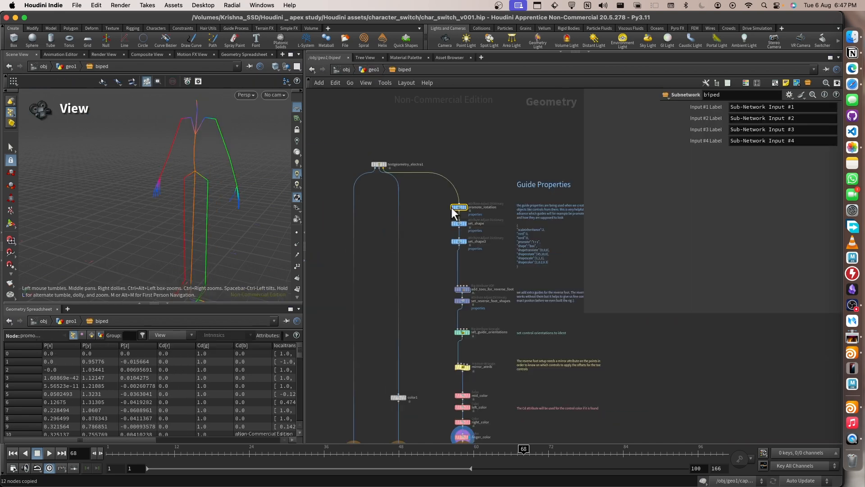
left_click(452, 207)
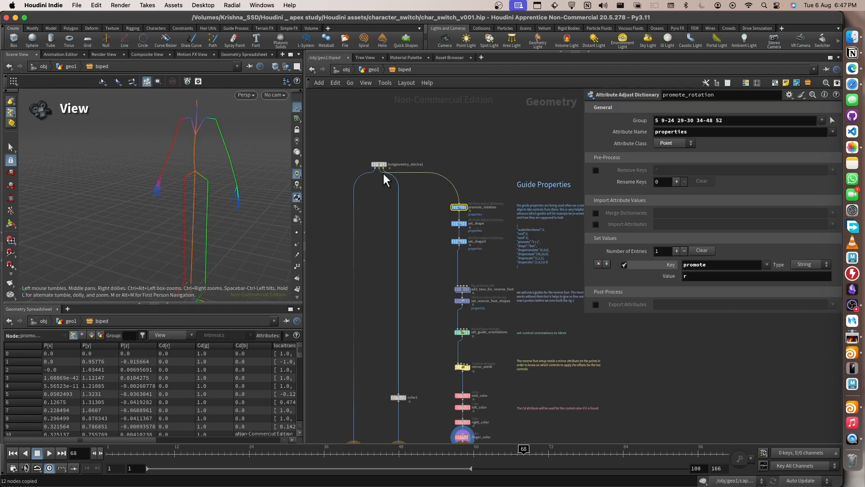
left_click(361, 69)
left_click(474, 190)
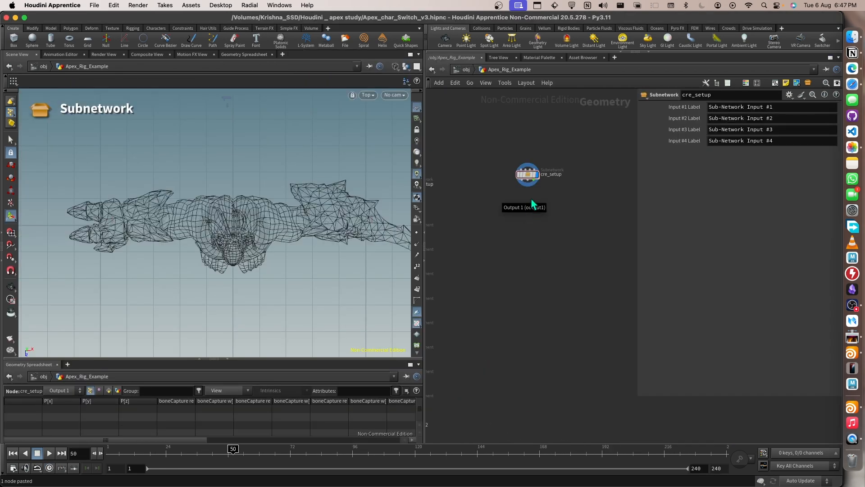
Paste BIPED_TAGS beside cre_setup, connect it to cre_setup's third output, and display it.
scroll(531, 191, "up", 4)
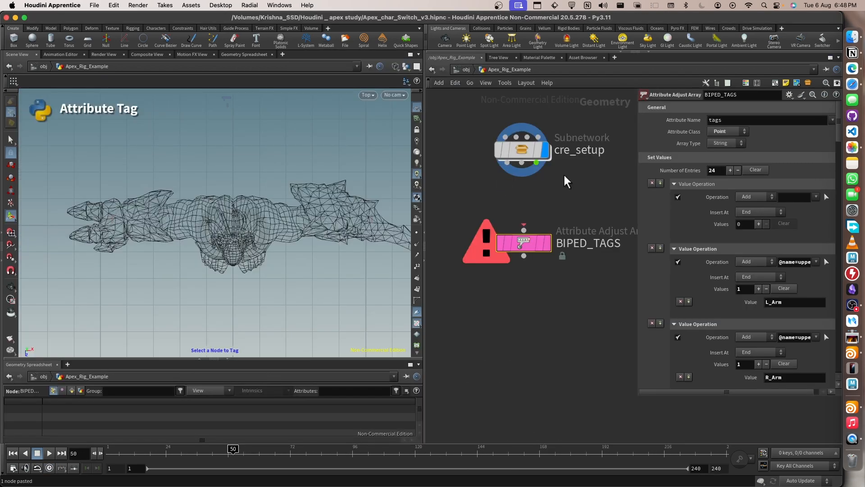
left_click_drag(536, 162, 593, 203)
key("r")
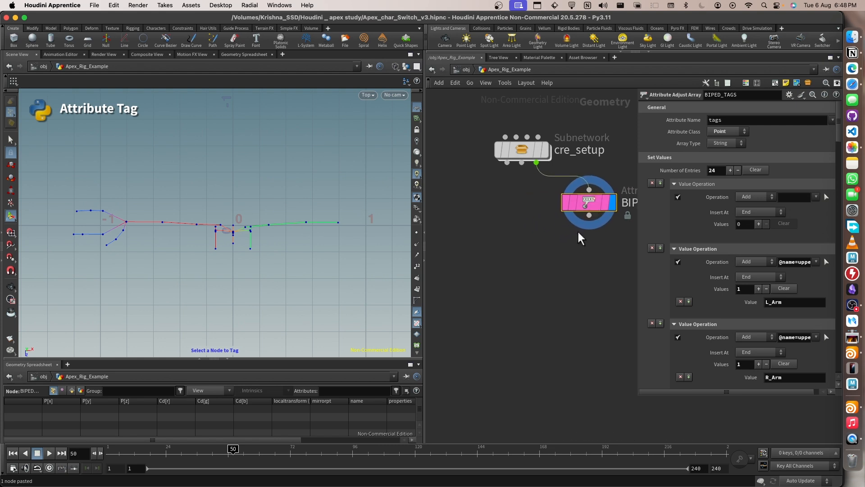
middle_click_drag(578, 231, 525, 217)
scroll(507, 225, "down", 1)
middle_click_drag(578, 211, 504, 220)
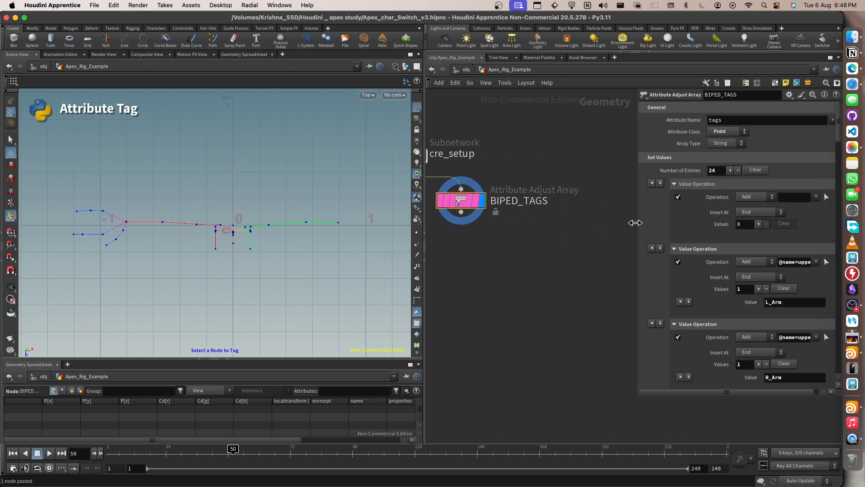
Remove the L_Foot and R_Foot value operations from BIPED_TAGS.
left_click_drag(636, 229, 472, 230)
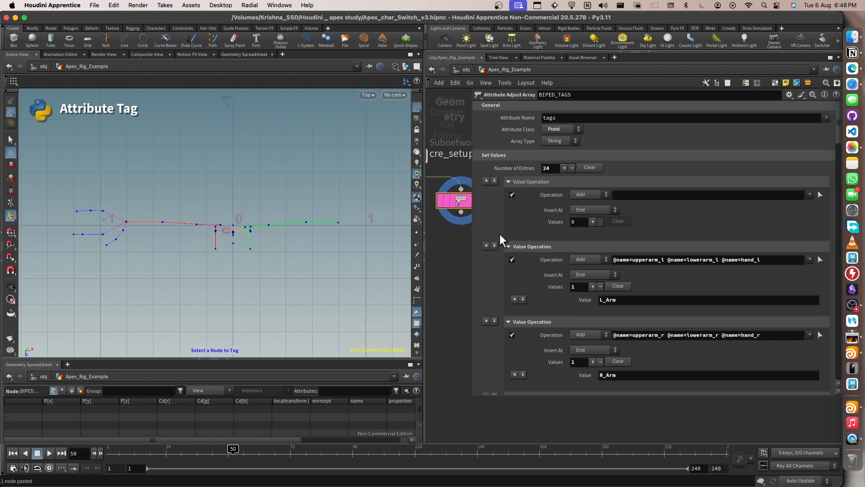
scroll(499, 231, "down", 3)
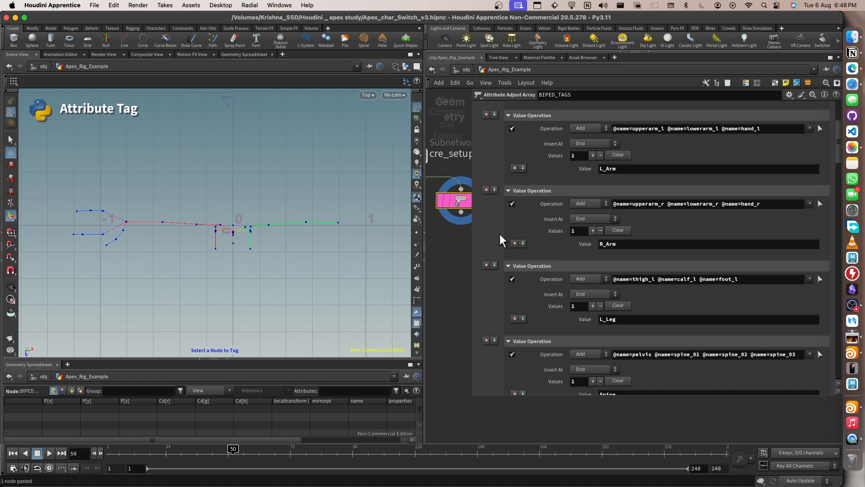
scroll(498, 231, "down", 6)
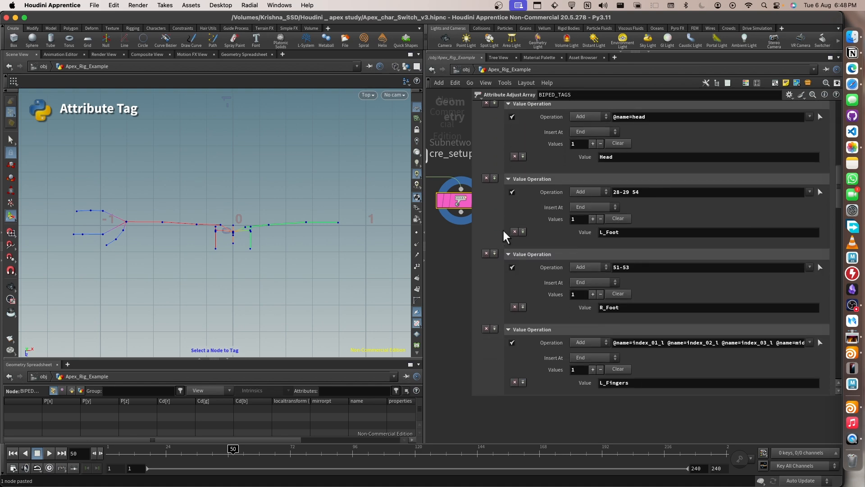
scroll(626, 208, "up", 8)
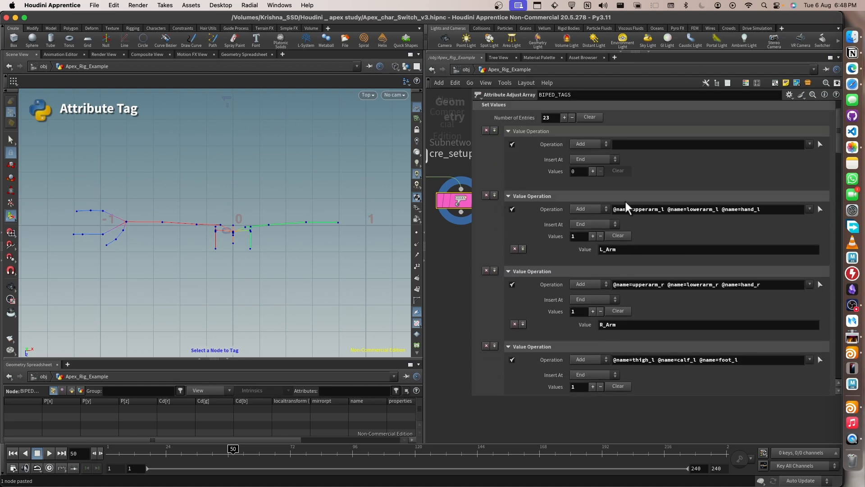
scroll(563, 229, "down", 8)
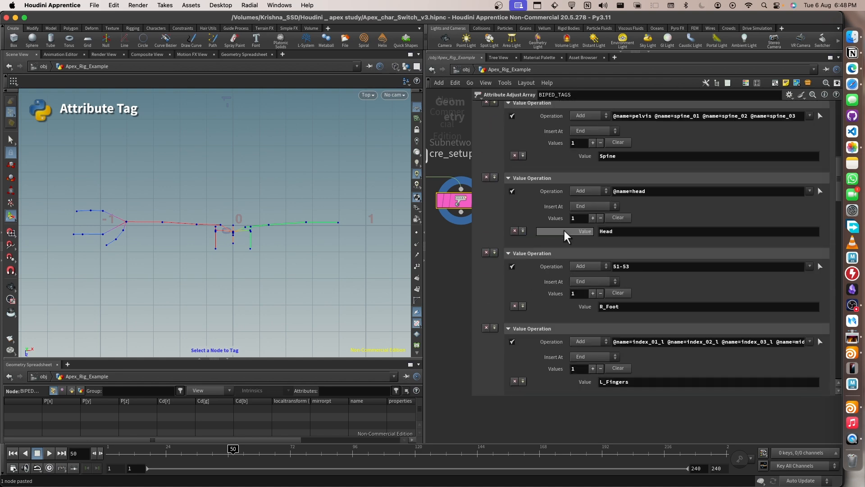
scroll(663, 260, "up", 8)
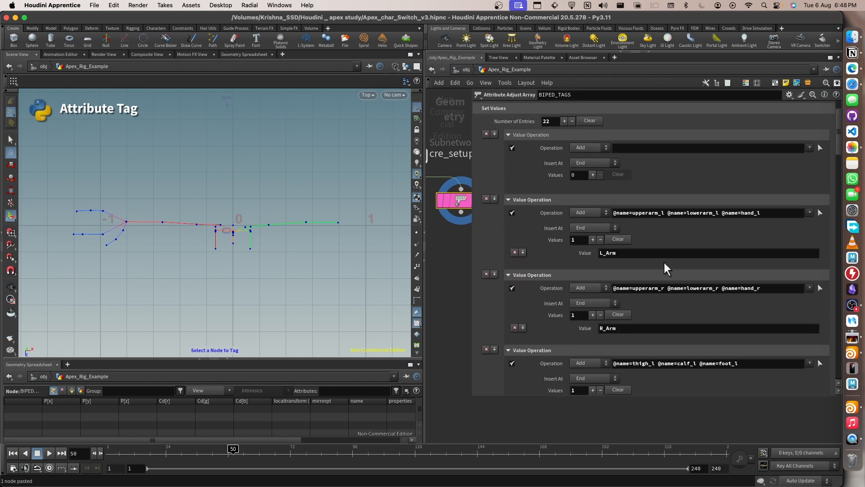
Review the remaining value operations in BIPED_TAGS for tags the robo skeleton does not need.
scroll(663, 259, "down", 3)
scroll(663, 260, "down", 8)
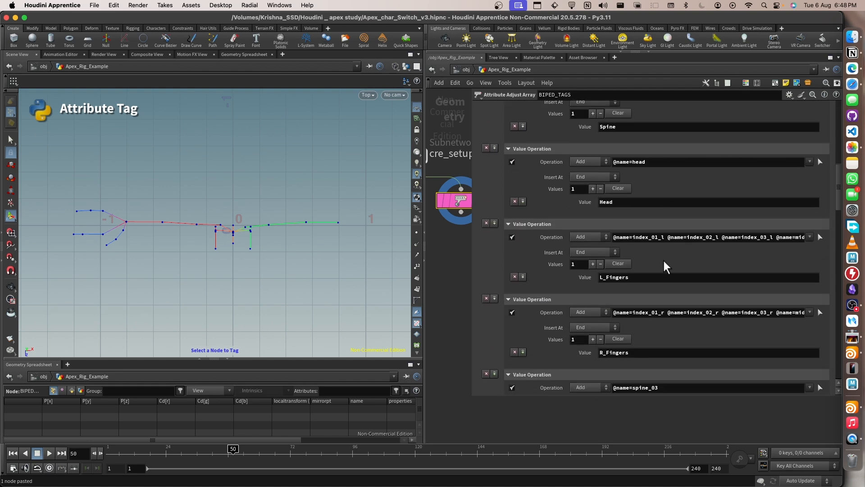
scroll(618, 323, "down", 10)
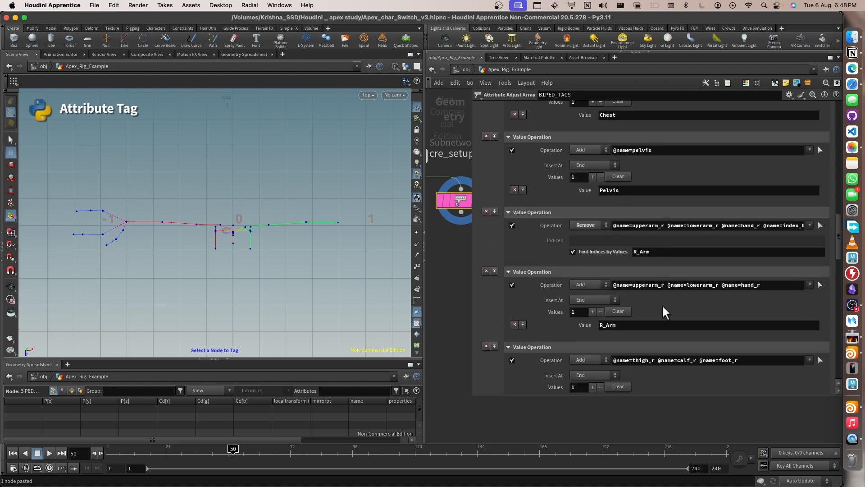
scroll(654, 309, "down", 8)
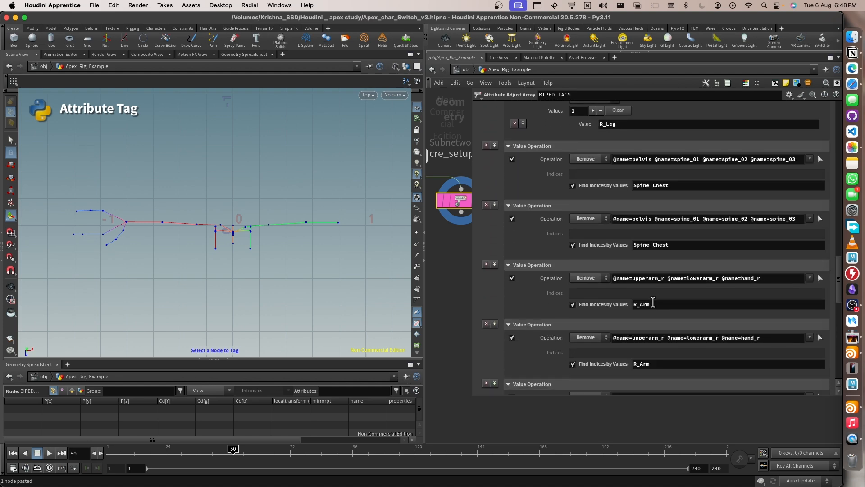
scroll(654, 309, "down", 10)
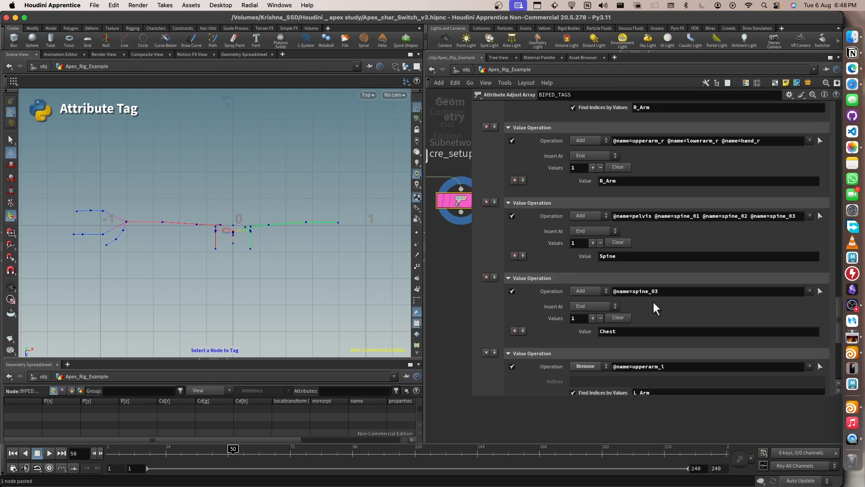
scroll(652, 300, "up", 1)
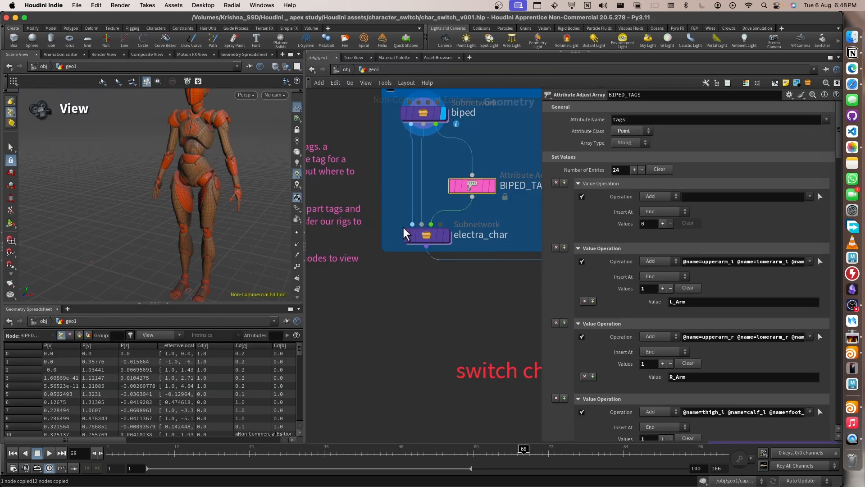
Copy additional_tags from electra_char in the char_switch_v001.hip scene, paste it into Apex_Rig_Example, and wire it directly below BIPED_TAGS.
double_click(404, 230)
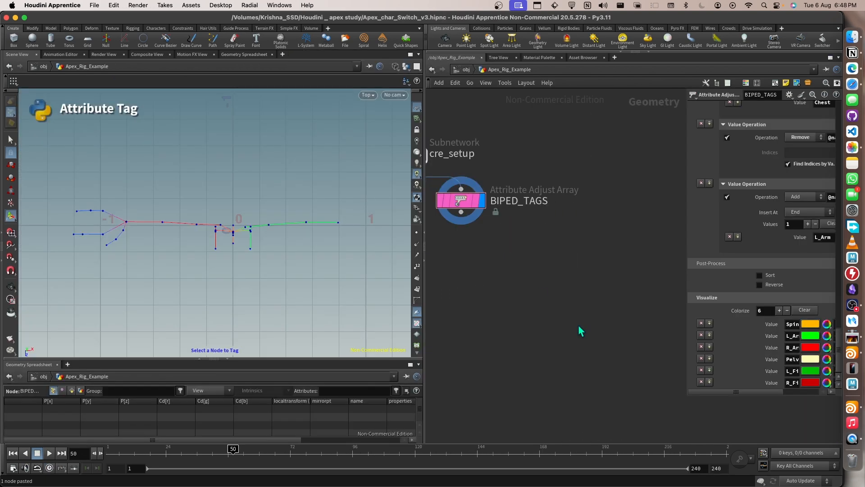
key("super+v")
left_click_drag(506, 244, 488, 268)
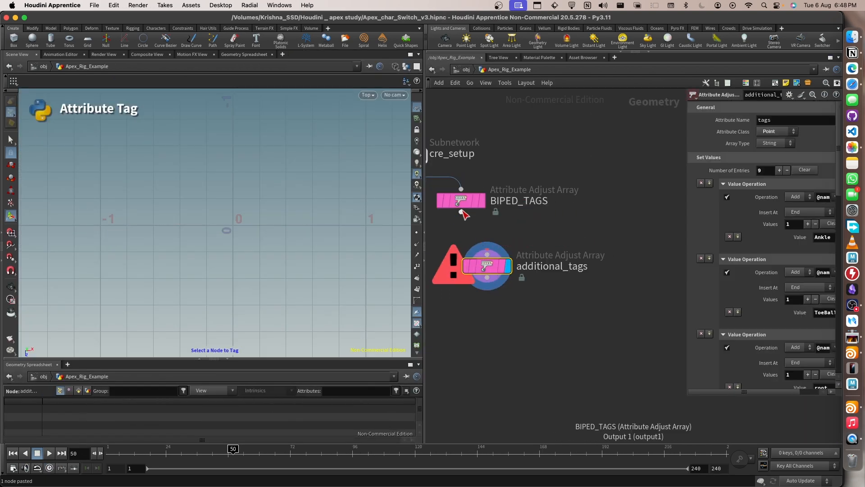
left_click_drag(462, 212, 488, 255)
middle_click_drag(574, 246, 677, 248)
left_click_drag(586, 273, 558, 241)
scroll(616, 289, "up", 1)
middle_click_drag(617, 288, 578, 294)
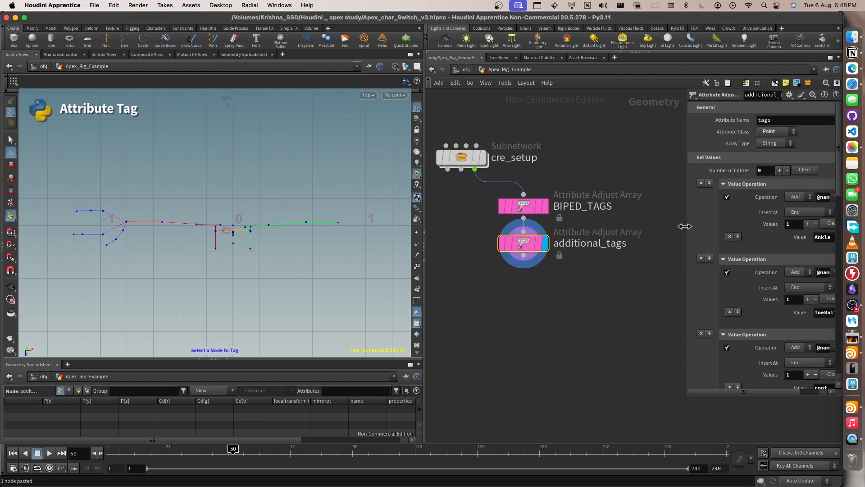
Remove the Ankle, ToeBall, ToeTip and mirror value operations from additional_tags.
left_click_drag(686, 226, 494, 235)
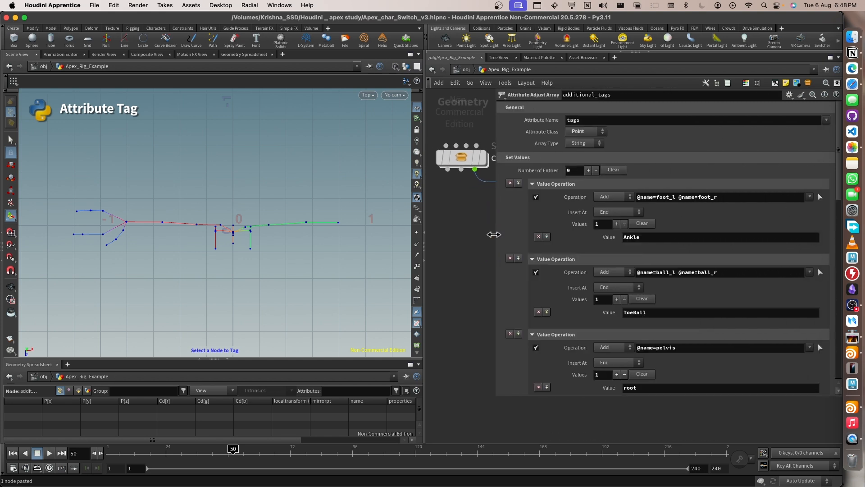
left_click(510, 183)
left_click(510, 182)
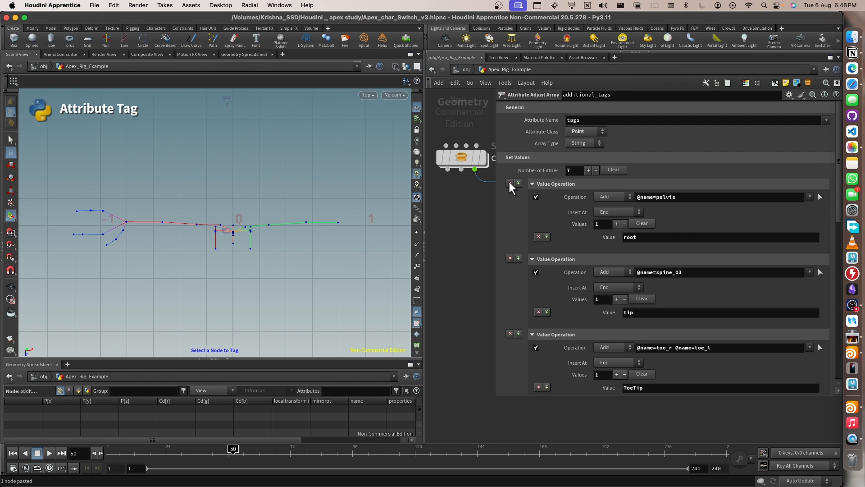
scroll(518, 248, "down", 5)
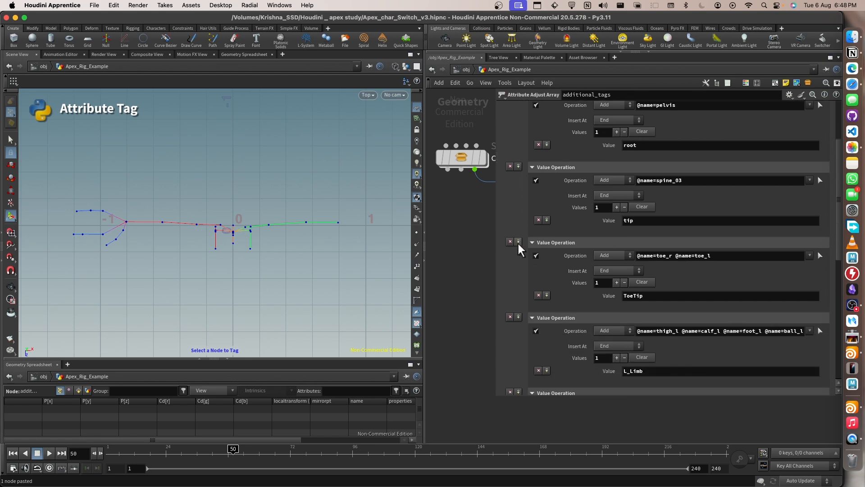
scroll(518, 248, "down", 2)
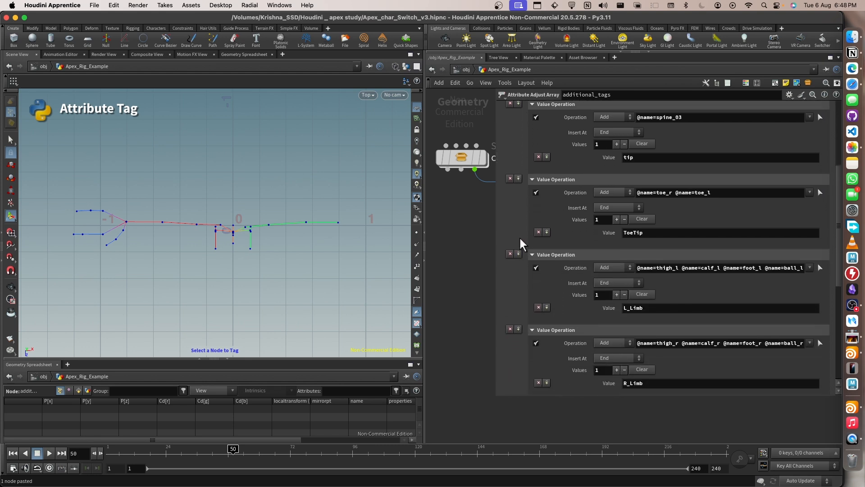
left_click(510, 179)
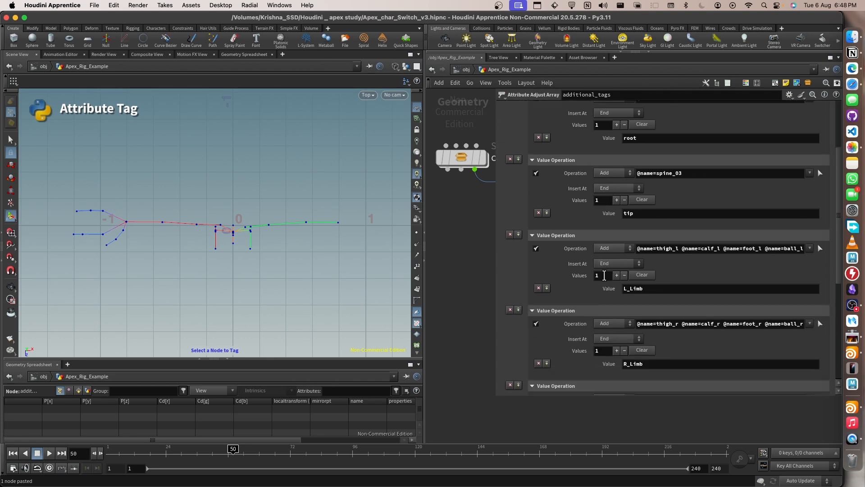
scroll(605, 280, "down", 5)
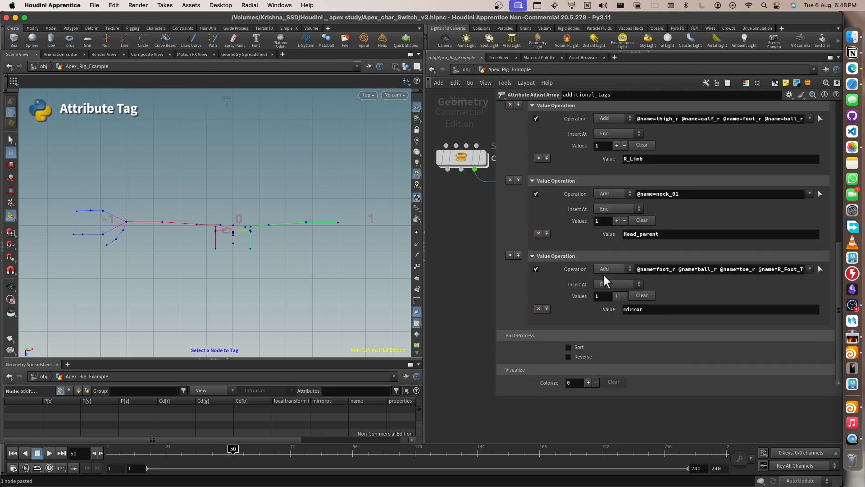
left_click(691, 270)
left_click(510, 255)
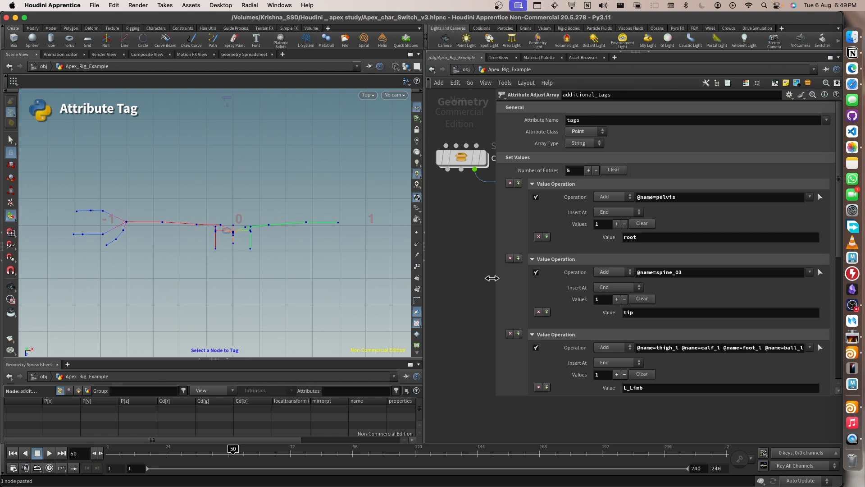
left_click_drag(492, 278, 807, 270)
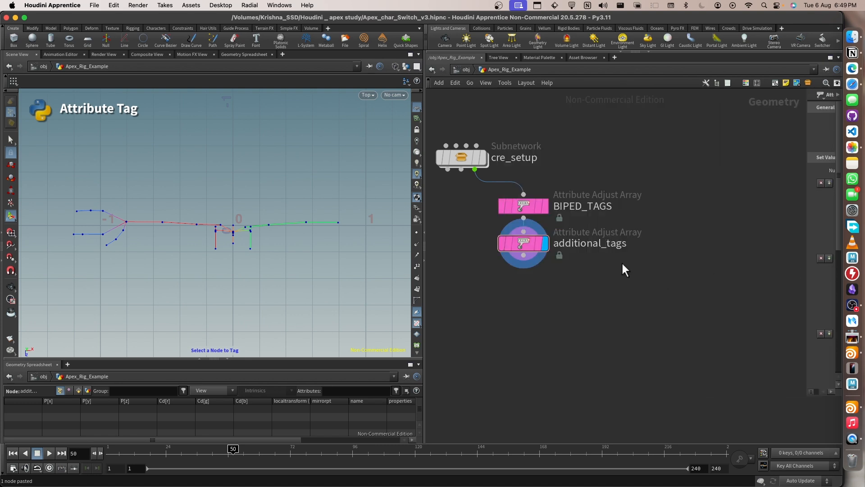
Add a Pack Folder node below the additional_tags node in Apex_Rig_Example.
scroll(585, 258, "down", 3)
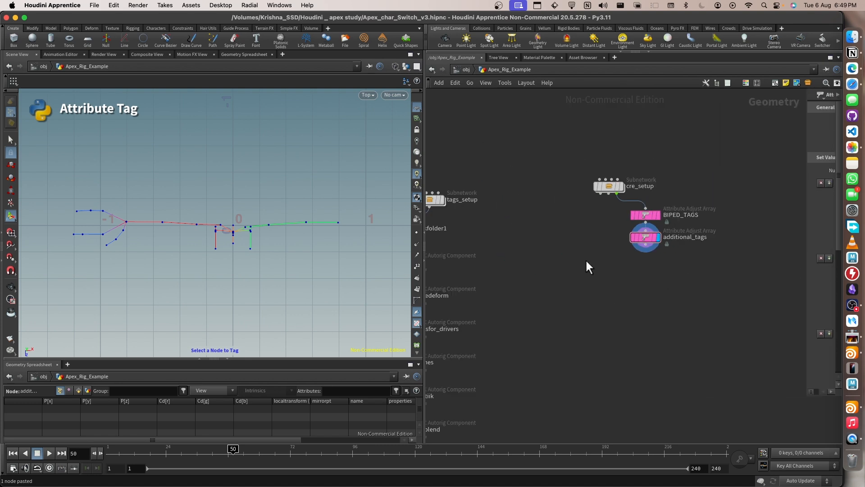
middle_click_drag(586, 260, 656, 258)
scroll(663, 260, "down", 2)
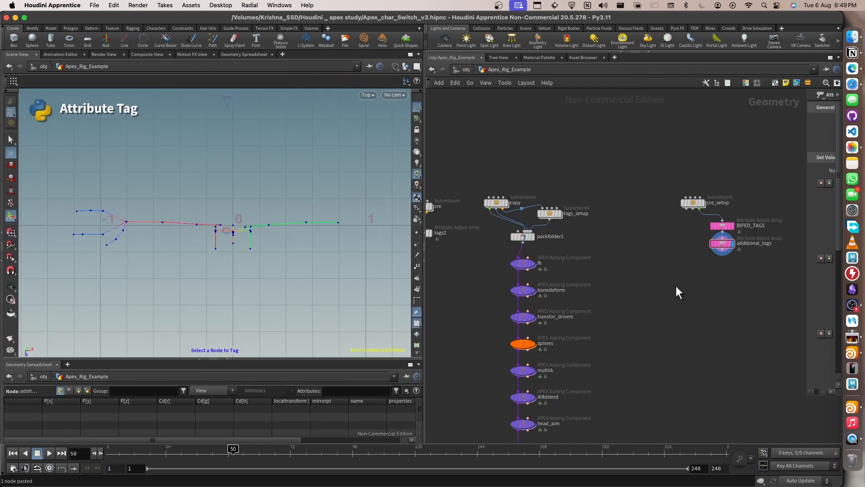
key("Tab")
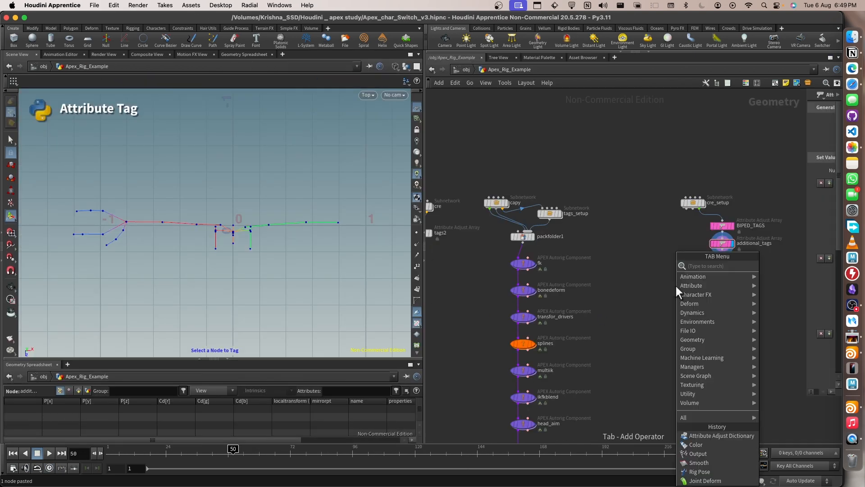
type("oac")
key("BackSpace")
key("BackSpace")
key("BackSpace")
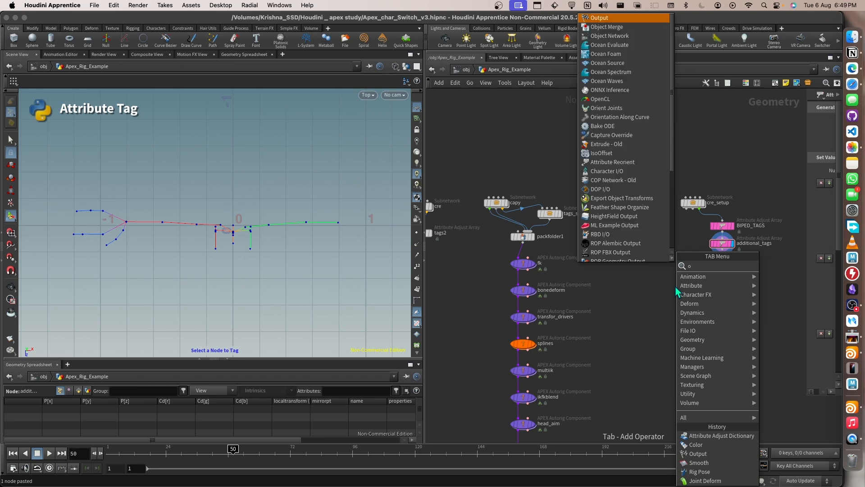
type("pack")
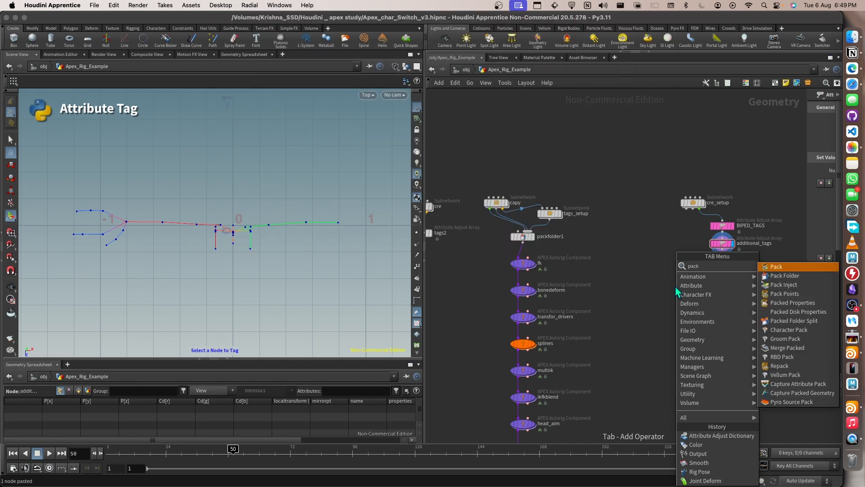
key("Down")
key("Return")
left_click(676, 286)
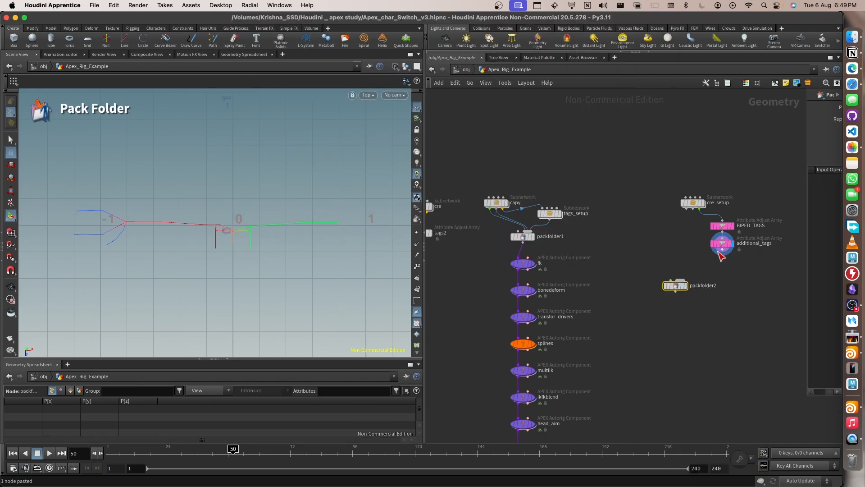
Wire cre_setup's first and second outputs and the additional_tags output, in that order, into packfolder2's multi-input.
left_click_drag(718, 252, 674, 287)
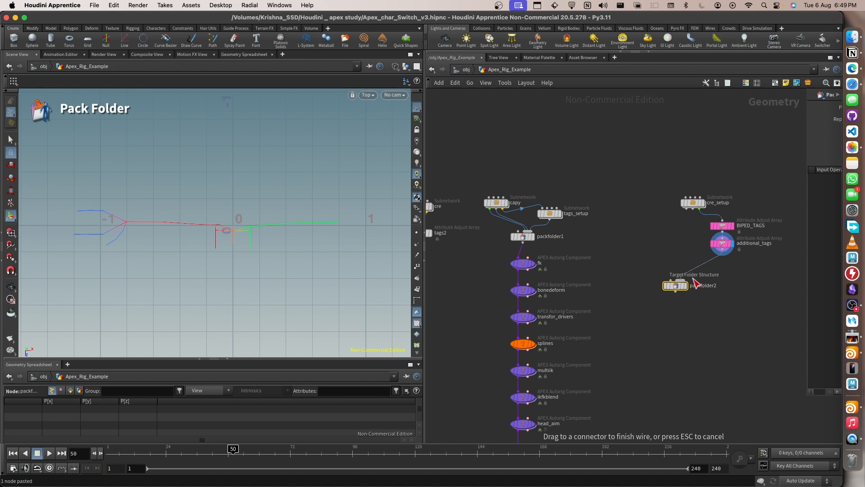
key("Escape")
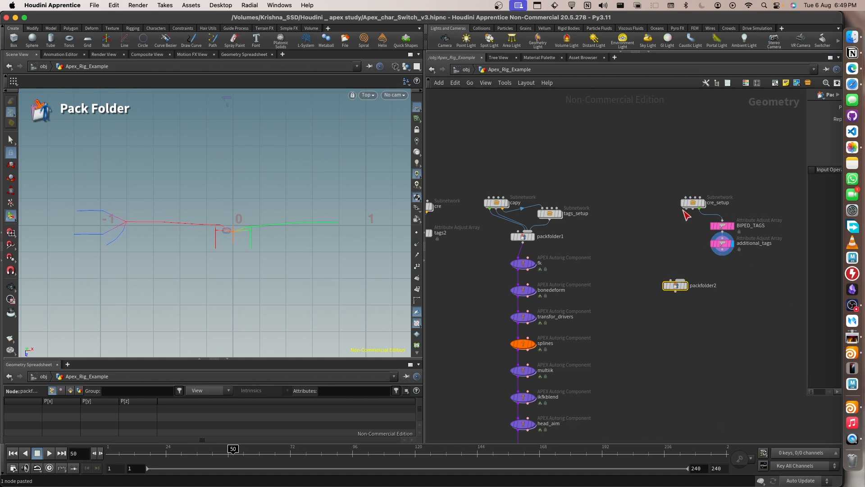
left_click(685, 209)
left_click(679, 280)
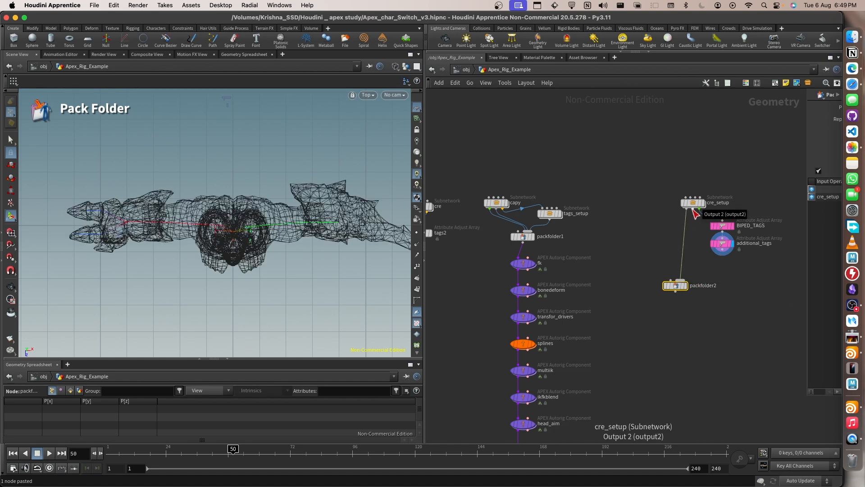
left_click(693, 208)
left_click(687, 275)
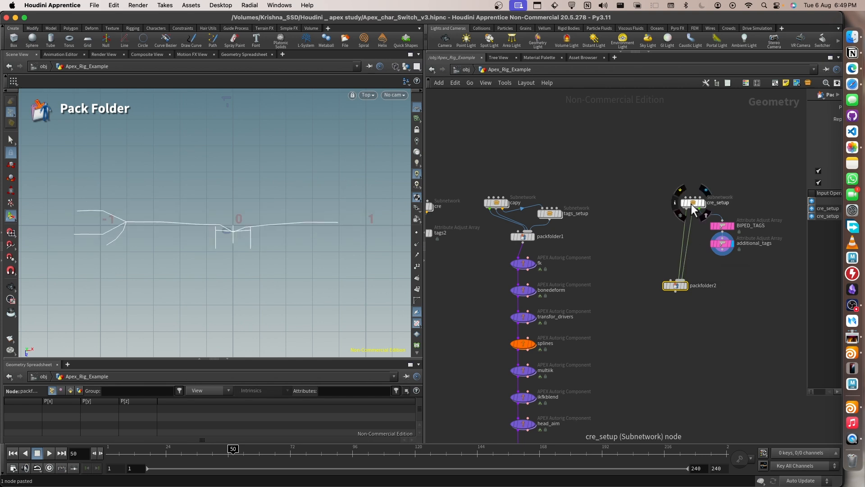
left_click(721, 253)
left_click(689, 280)
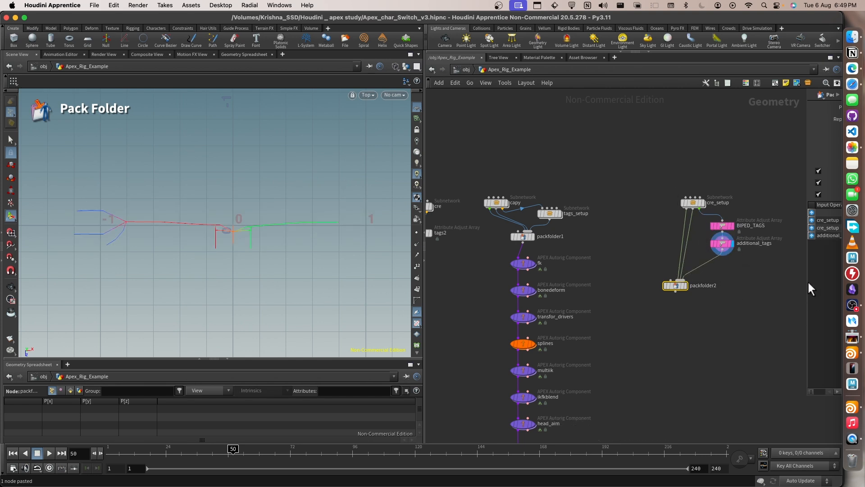
Set packfolder2's three entries to name Base with type shp, Base with type skel, and Guides with type skel.
left_click_drag(805, 274, 584, 270)
double_click(689, 172)
type("Base")
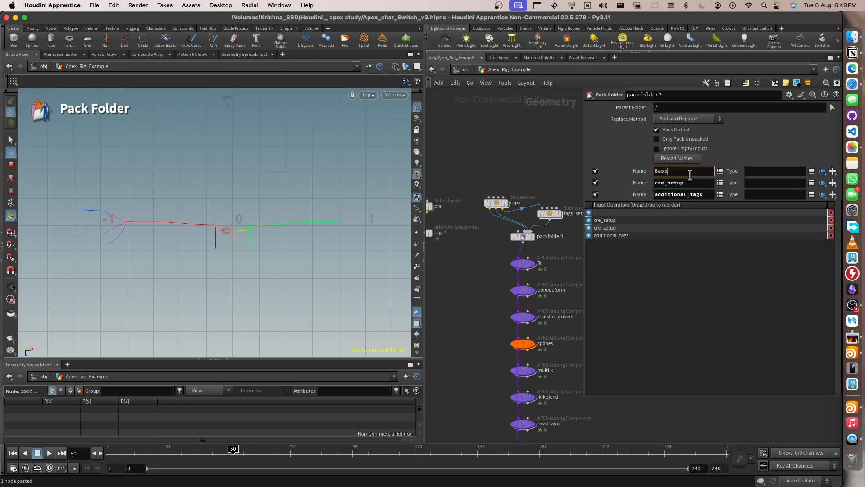
key("Tab")
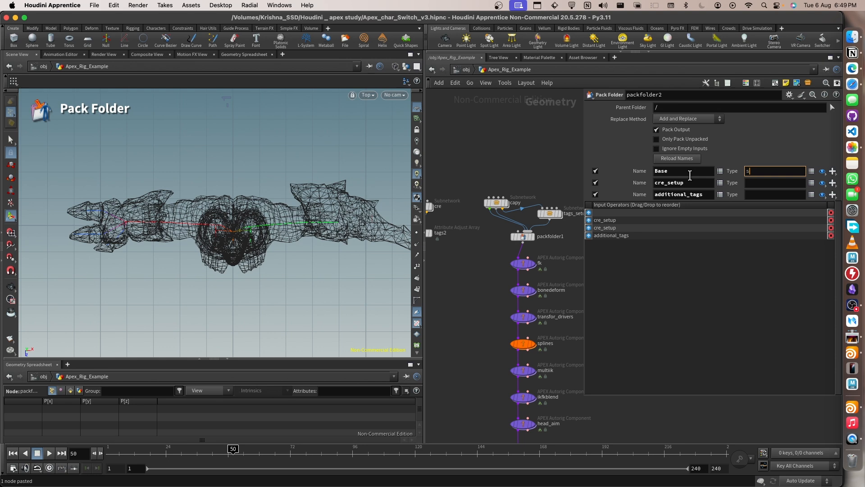
key("Tab")
type("Base")
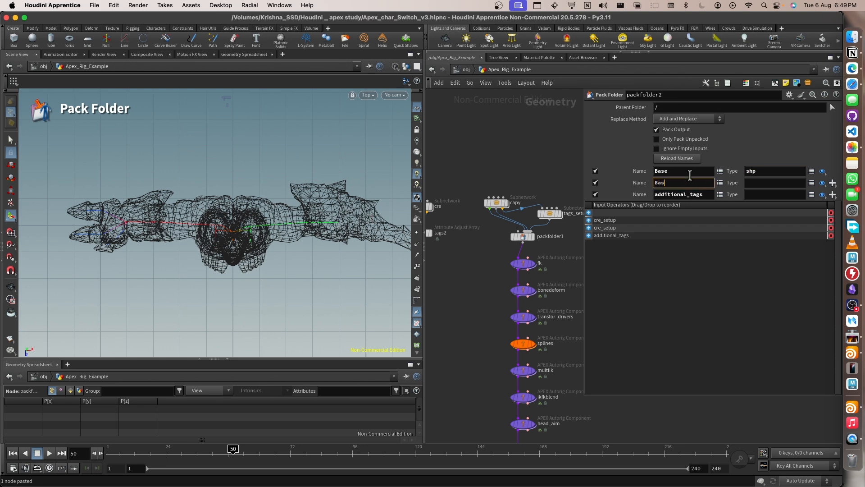
key("Tab")
type("sk")
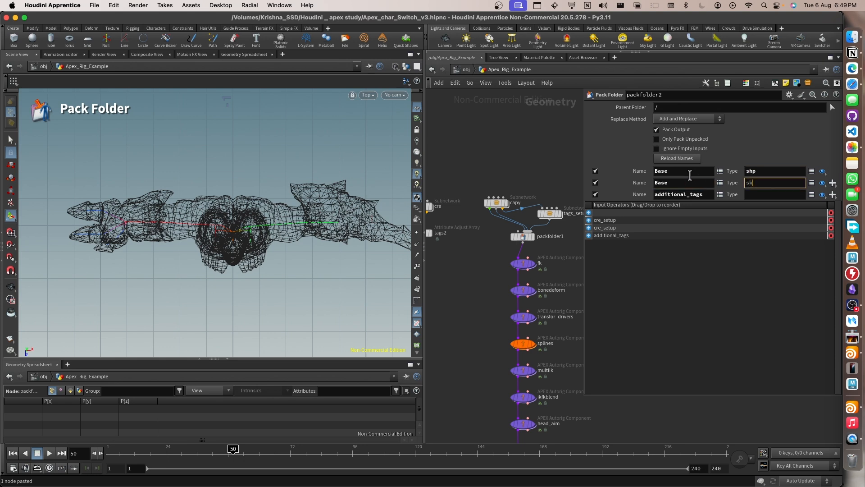
type("el")
key("Tab")
type("G")
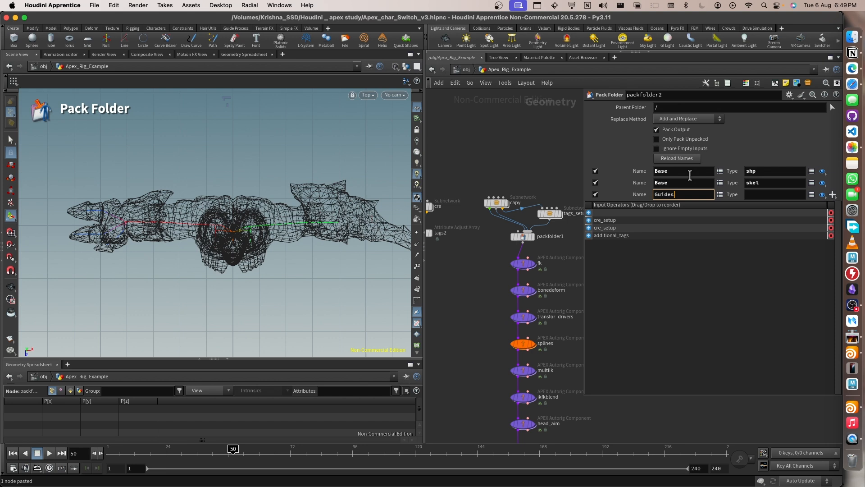
key("Tab")
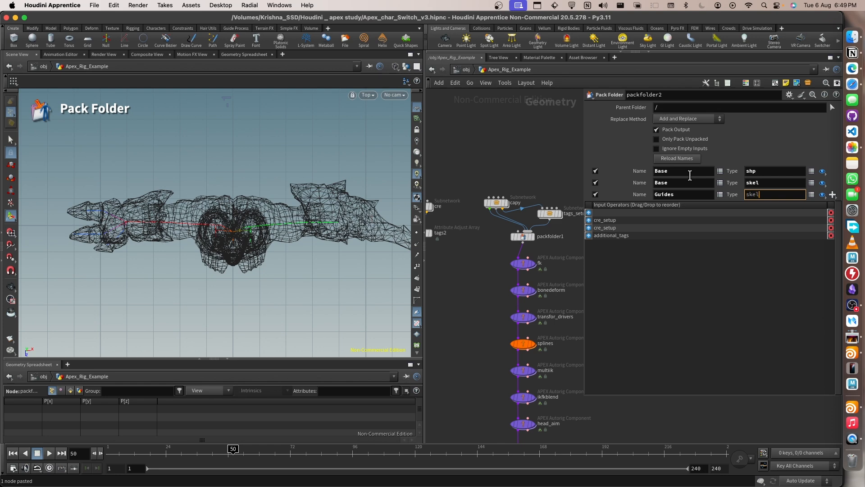
key("Return")
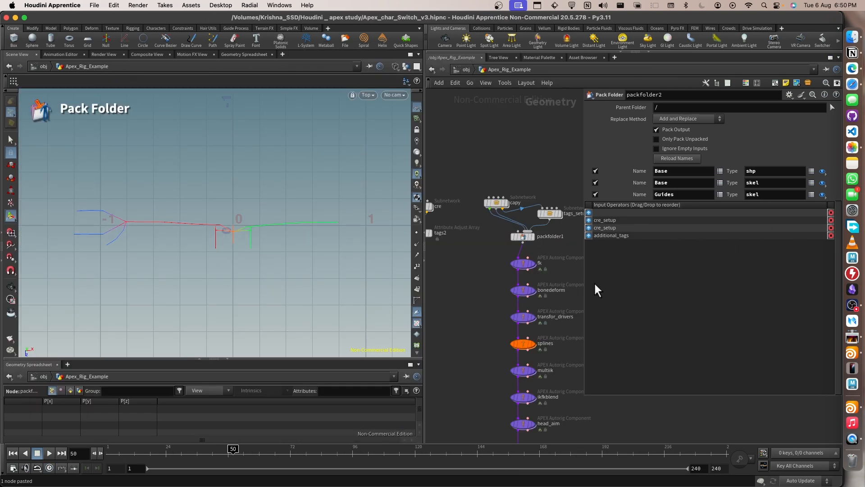
Display packfolder2's output and show the whole packed character in the perspective view.
left_click_drag(585, 276, 722, 269)
middle_click_drag(657, 322, 601, 283)
left_click_drag(674, 290, 590, 224)
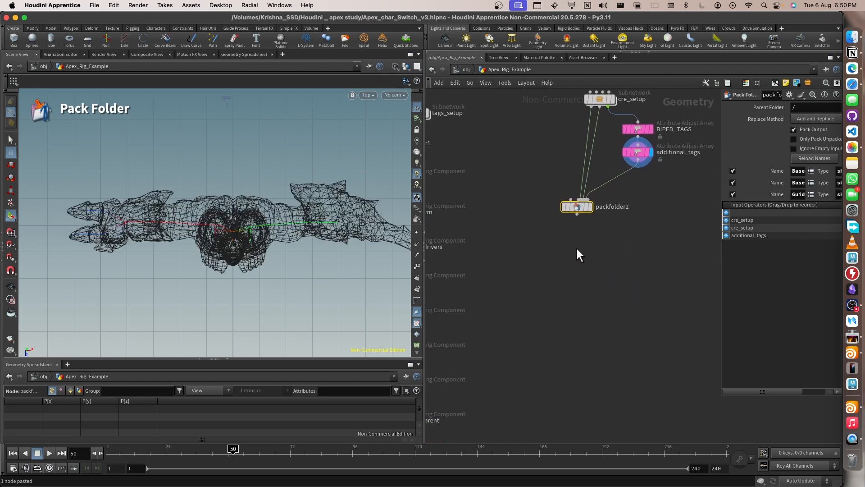
left_click(560, 208)
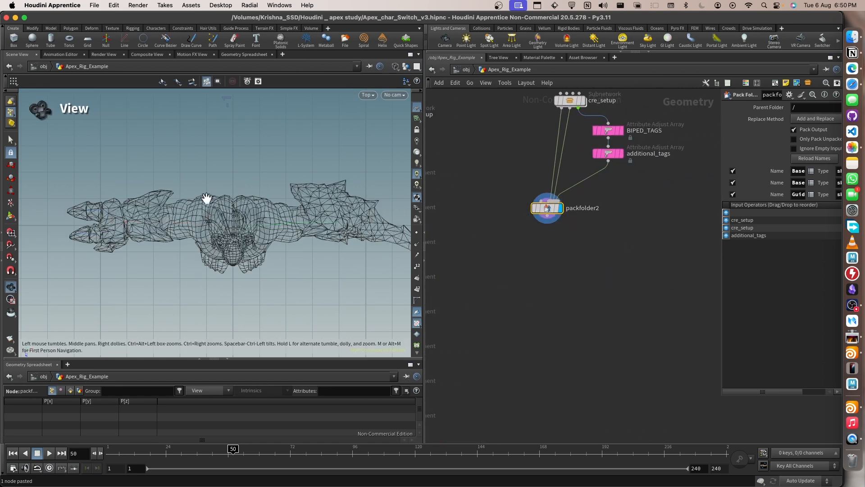
key("space+1")
left_click_drag(206, 199, 309, 251)
scroll(246, 233, "down", 3)
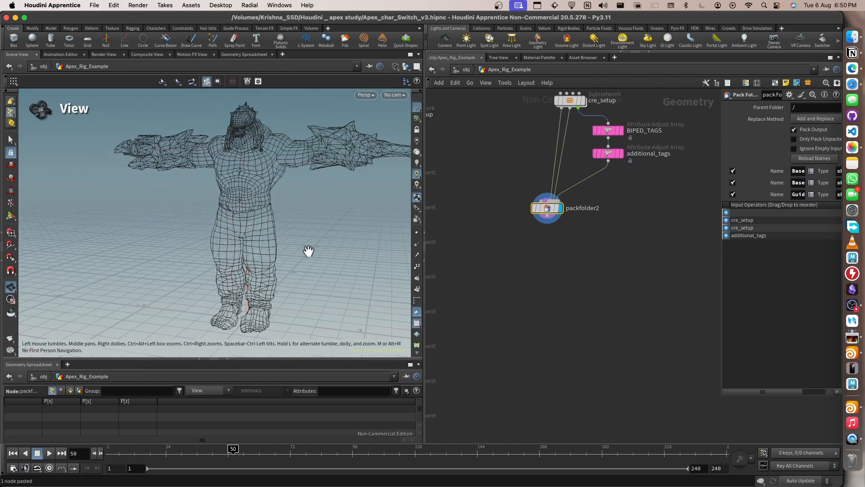
scroll(563, 266, "down", 5)
Copy the network box of autorig components from geo1 in char_switch_v001.hip and paste it into Apex_Rig_Example in Apex_char_Switch_v3.hipnc.
key("super+Tab")
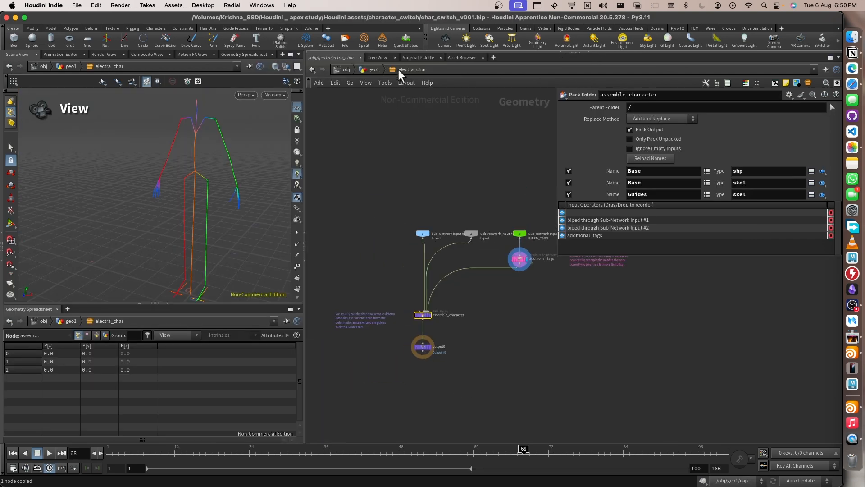
key("u")
scroll(523, 266, "down", 6)
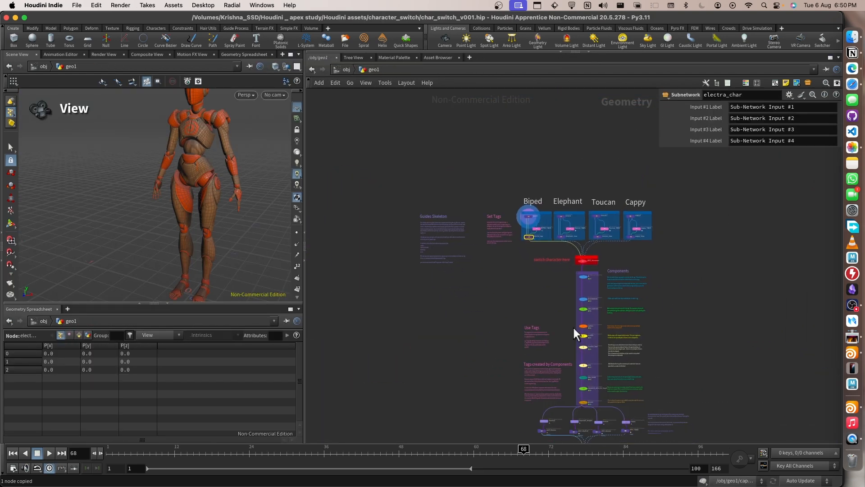
middle_click_drag(574, 333, 525, 240)
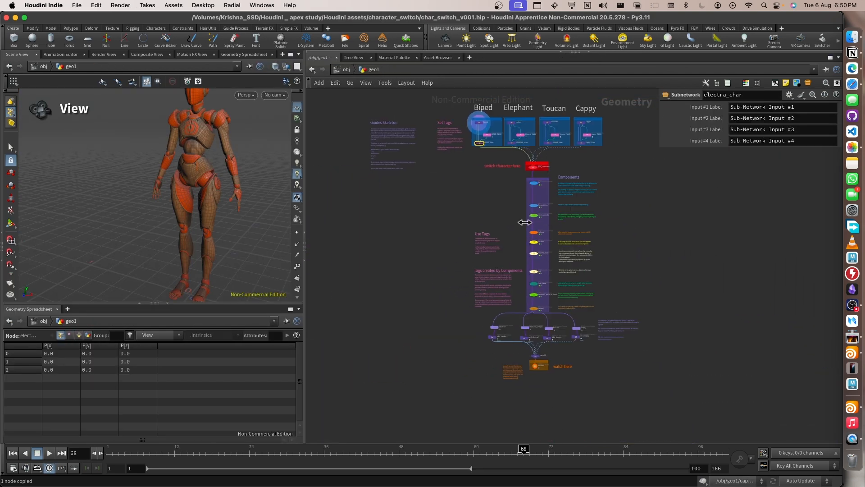
left_click(543, 307)
key("super+Tab")
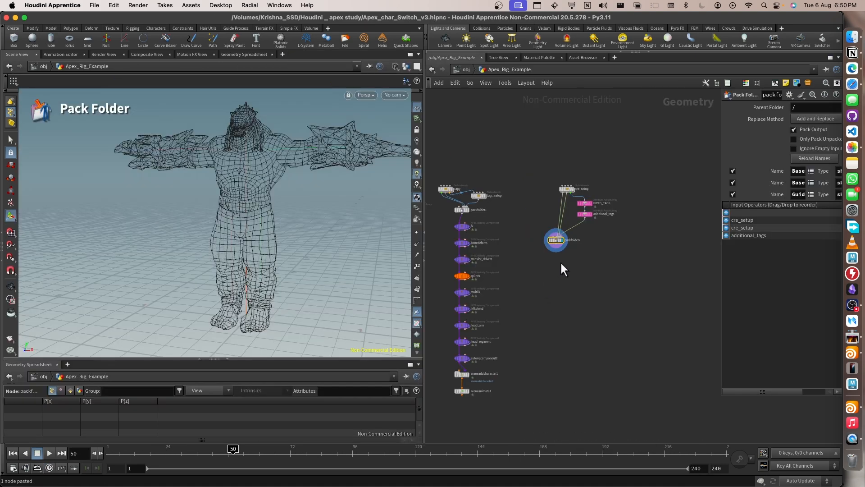
key("super+Tab")
key("super+Tab")
key("super+v")
scroll(551, 274, "down", 3)
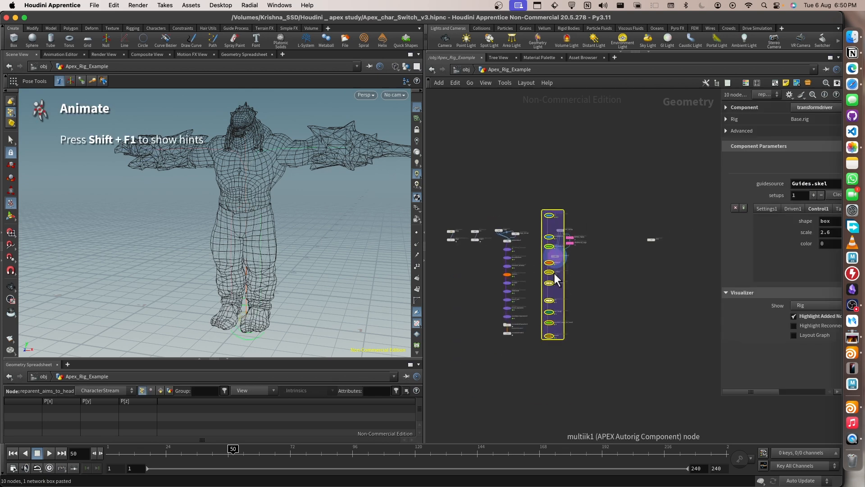
Display the fk1 autorig component below packfolder2 and examine its control shapes on the skeleton.
scroll(555, 273, "up", 3)
left_click_drag(559, 143, 544, 280)
scroll(565, 259, "up", 3)
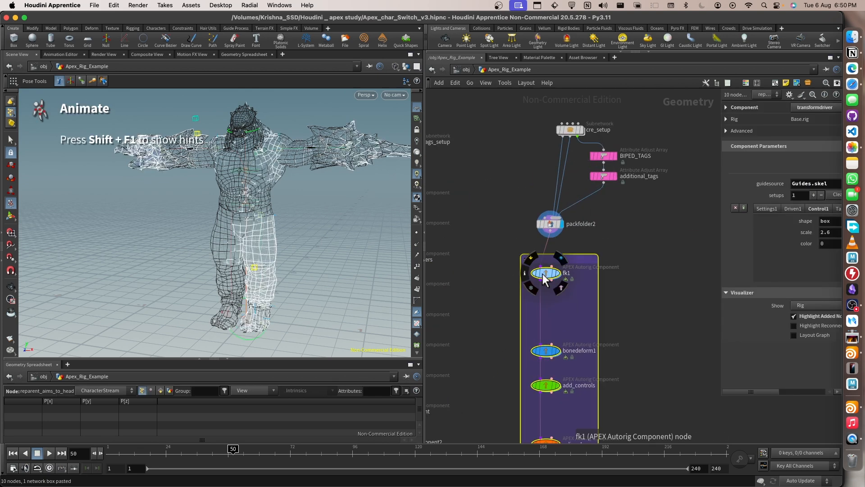
left_click(545, 273)
left_click(559, 273)
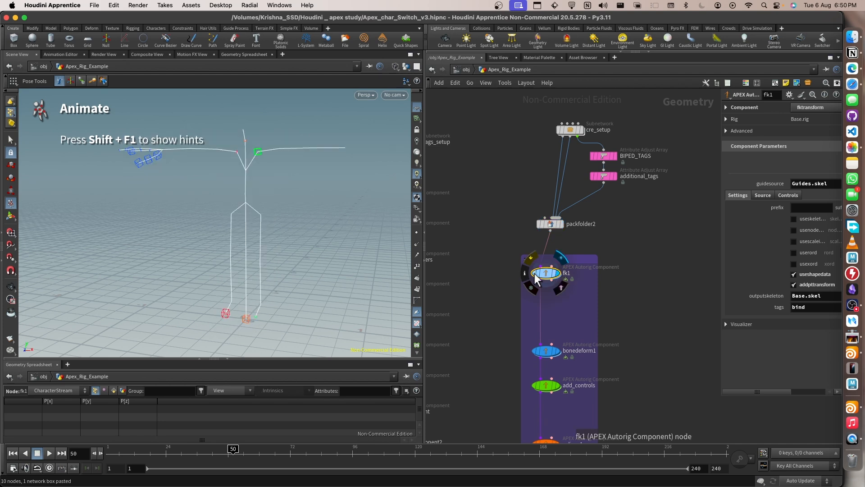
key("Escape")
left_click_drag(292, 227, 334, 253)
key("Escape")
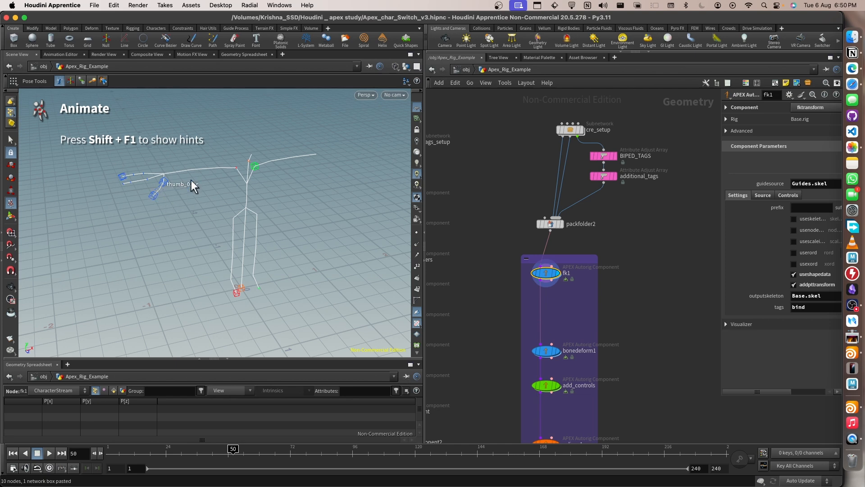
Inside cre_setup, start repicking the set_shape3 node's point group by selecting the finger points of the hand.
left_click(570, 129)
double_click(569, 128)
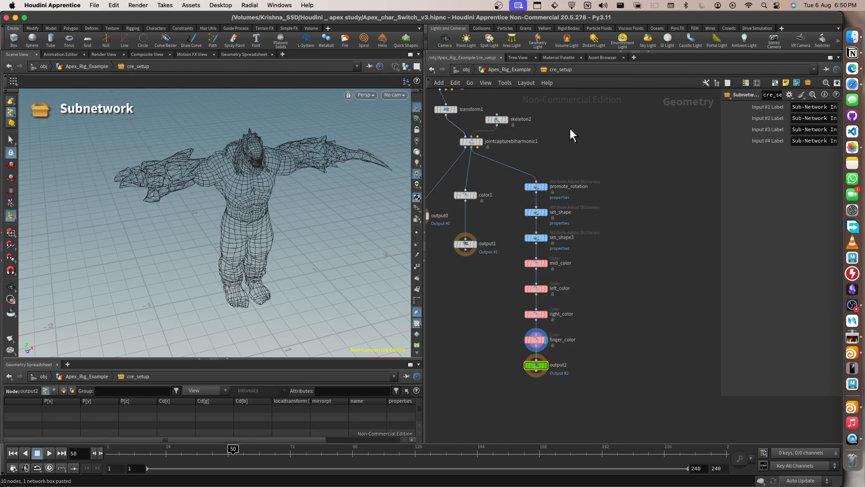
left_click(536, 238)
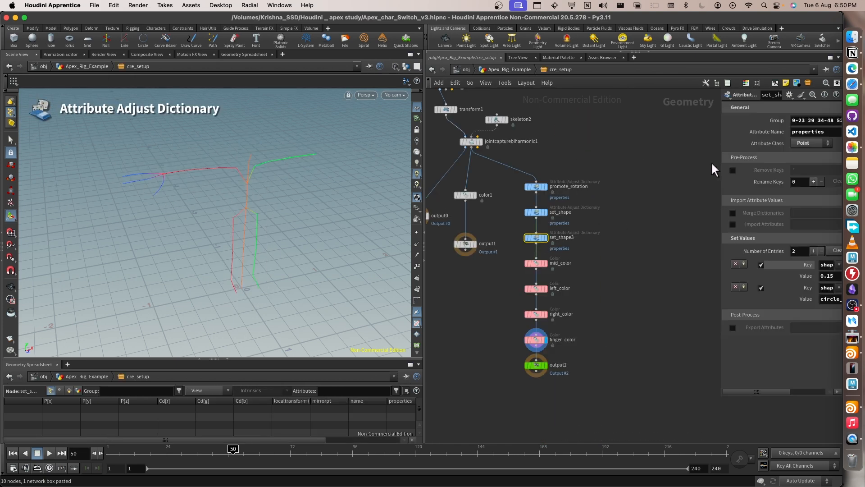
left_click_drag(719, 158, 606, 162)
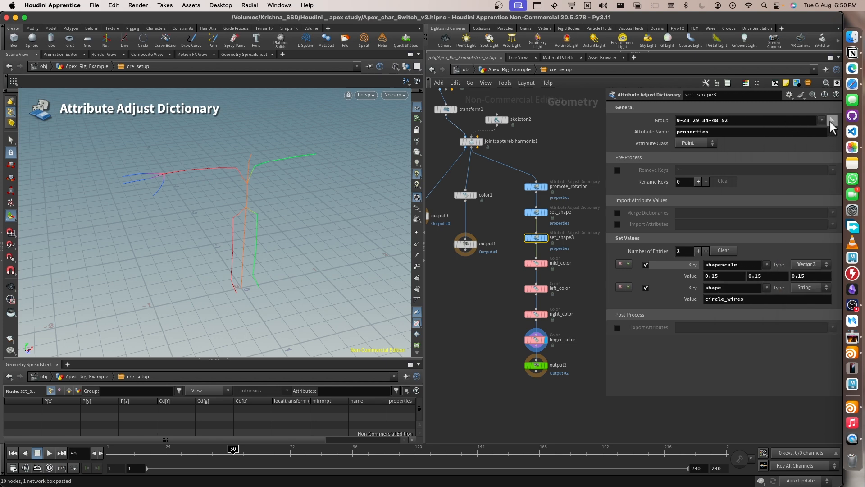
left_click(831, 120)
left_click_drag(106, 163, 150, 198)
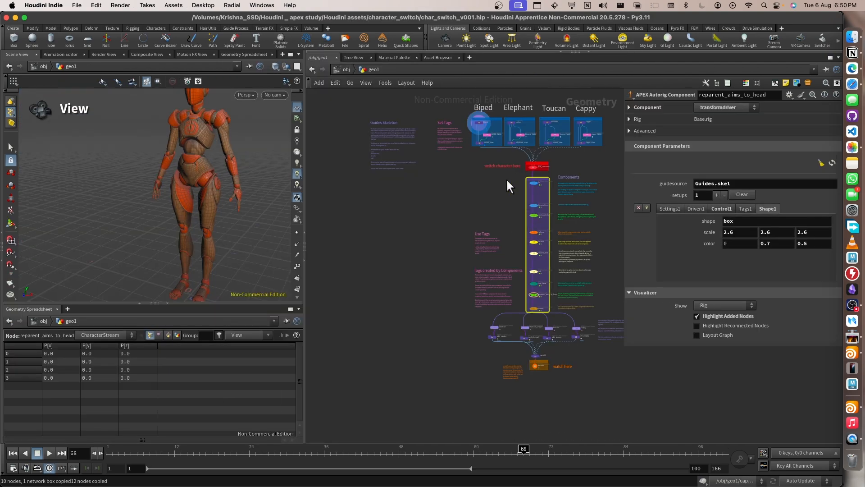
Switch to the char_switch_v001.hip reference scene and examine which points the biped's set_shape3 group covers.
scroll(488, 126, "up", 10)
double_click(458, 101)
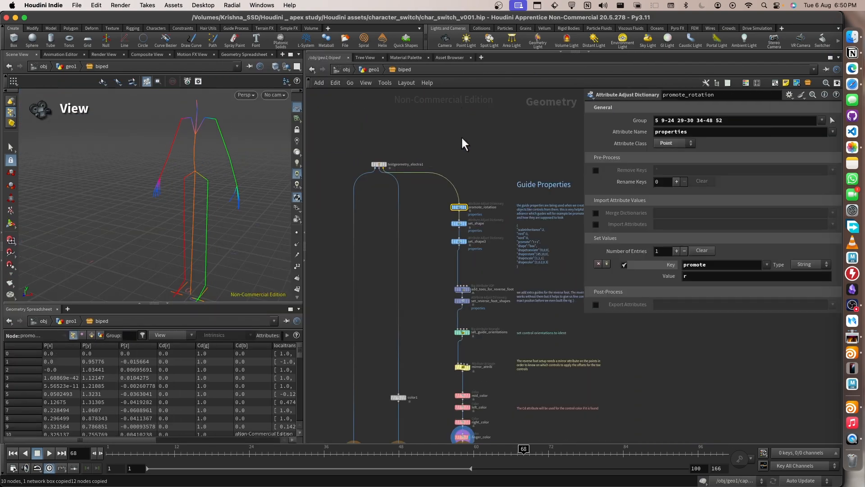
scroll(459, 241, "up", 5)
left_click(455, 241)
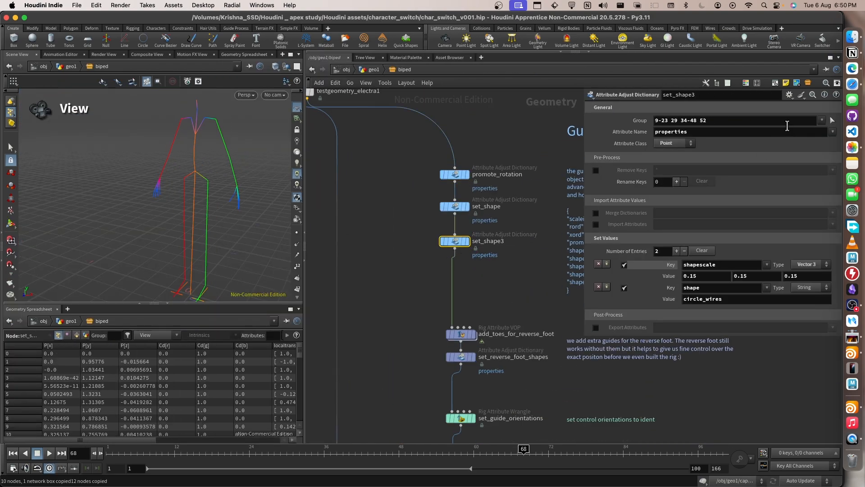
left_click(832, 120)
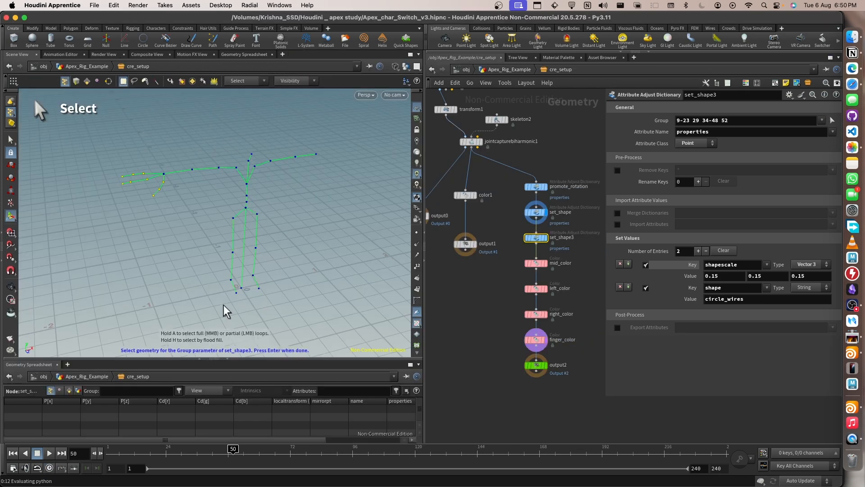
Back in the Apex_char_Switch_v3 scene, add the foot points to set_shape3's group and review the controls on fk1.
left_click_drag(231, 290, 255, 296, "shift")
key("Return")
left_click(515, 70)
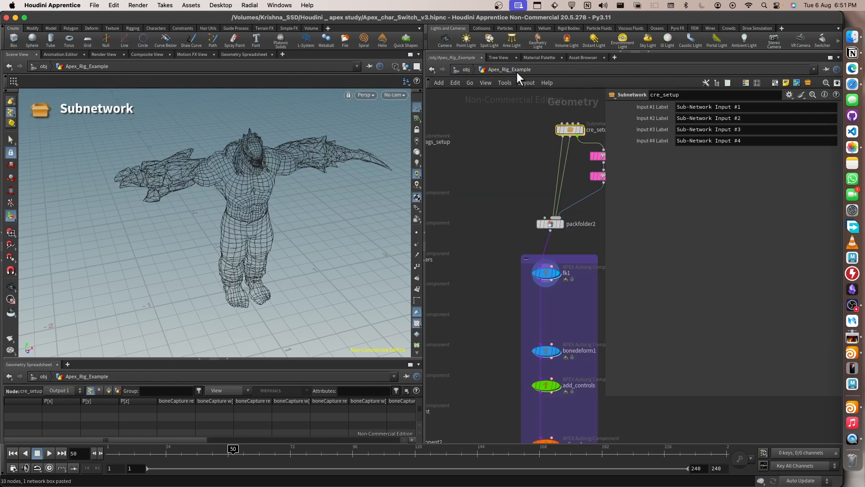
left_click(547, 273)
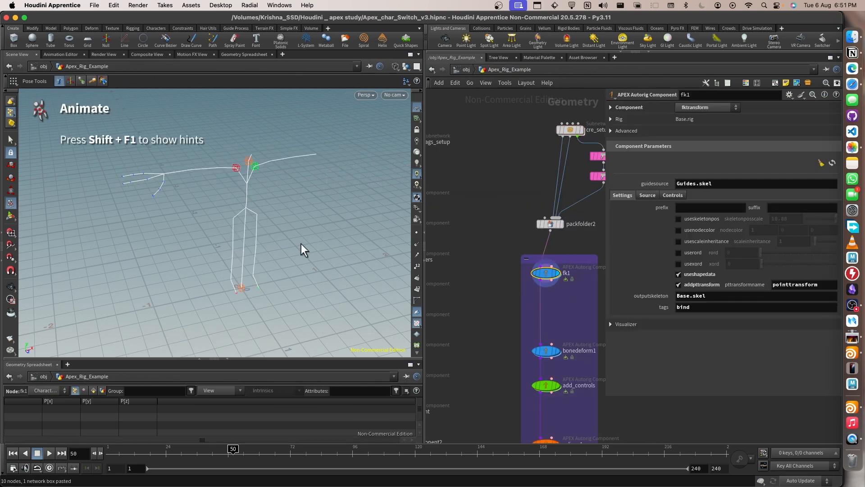
left_click_drag(256, 236, 226, 218)
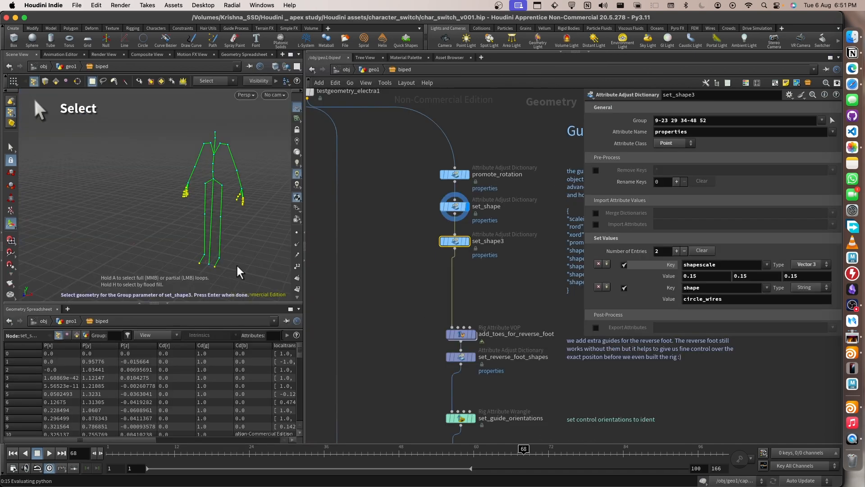
Compare the promote_rotation point group in the reference biped setup with the one in cre_setup.
left_click(447, 174)
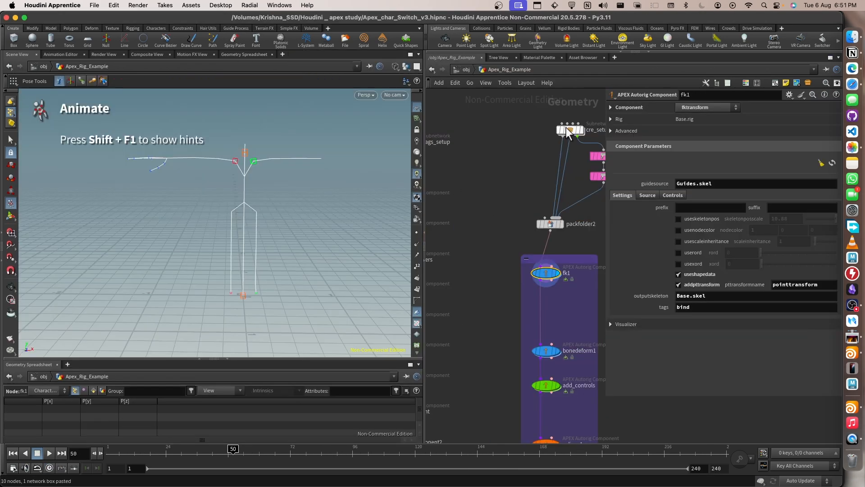
double_click(570, 130)
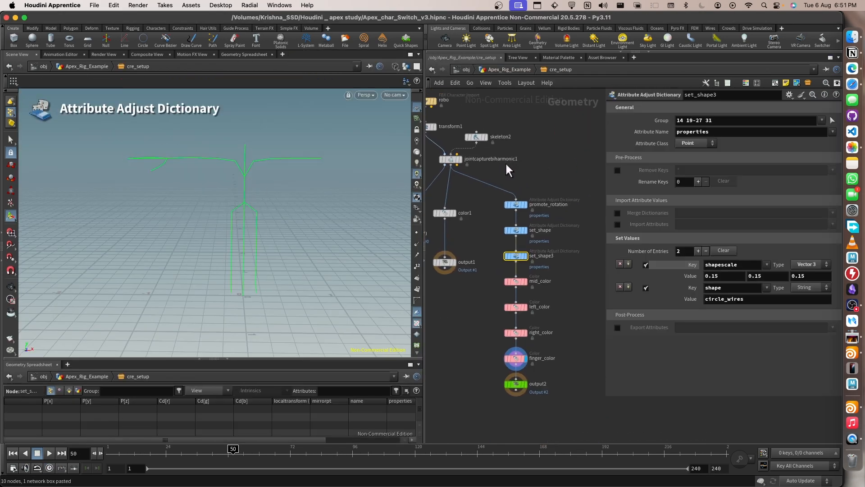
left_click(513, 231)
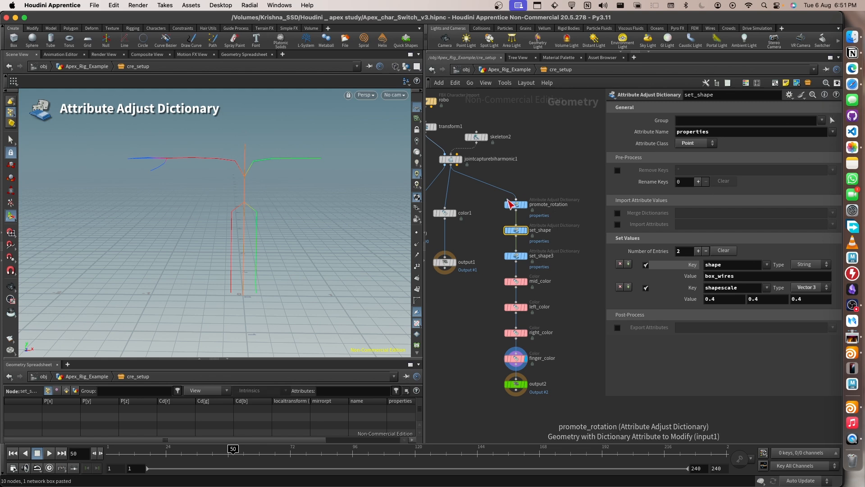
left_click(520, 204)
left_click(832, 120)
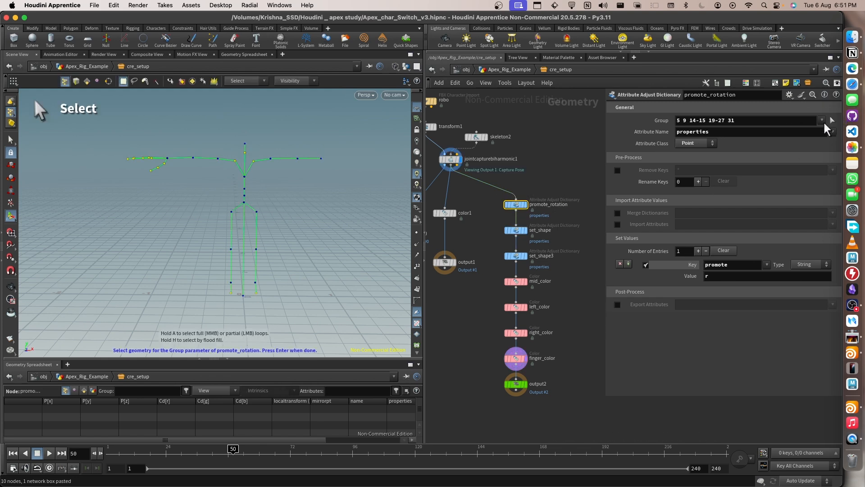
Return to Apex_Rig_Example and inspect fk1's finger controls up close.
left_click(517, 69)
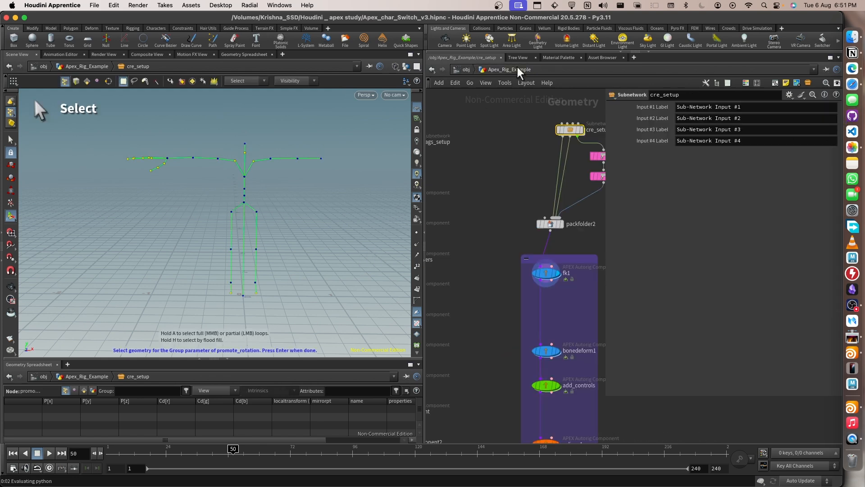
left_click(500, 71)
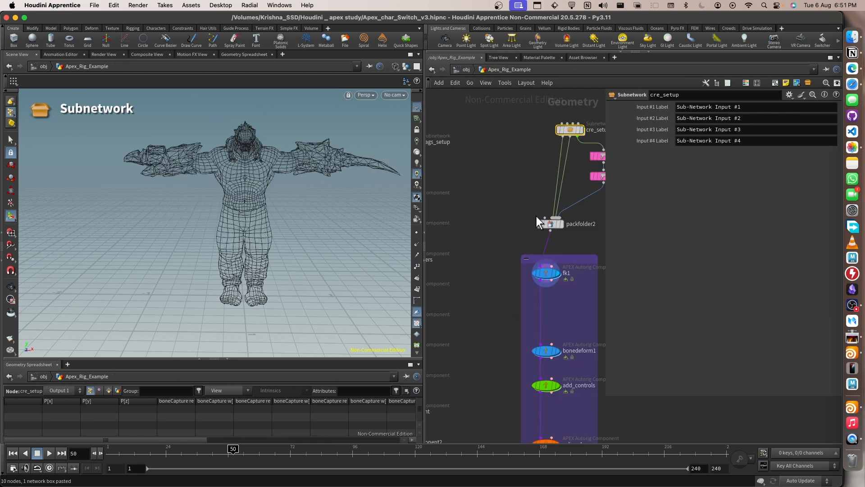
left_click(549, 278)
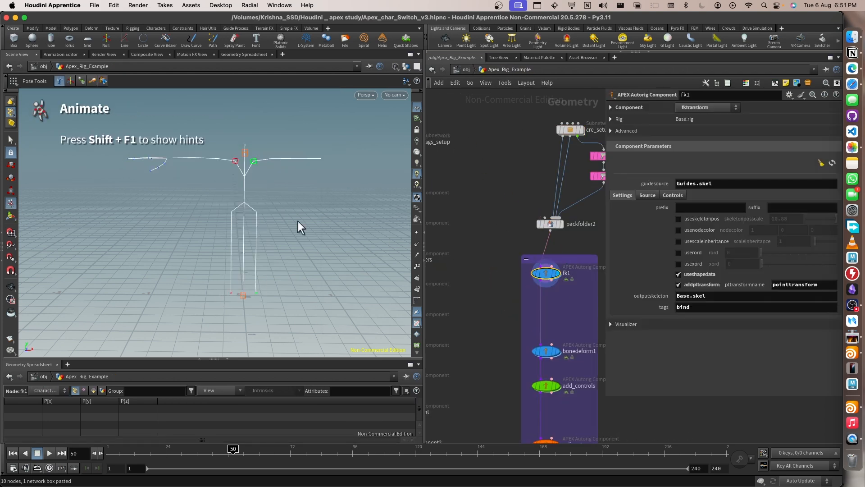
key("Escape")
left_click_drag(272, 180, 186, 162)
right_click_drag(187, 163, 204, 149, "alt")
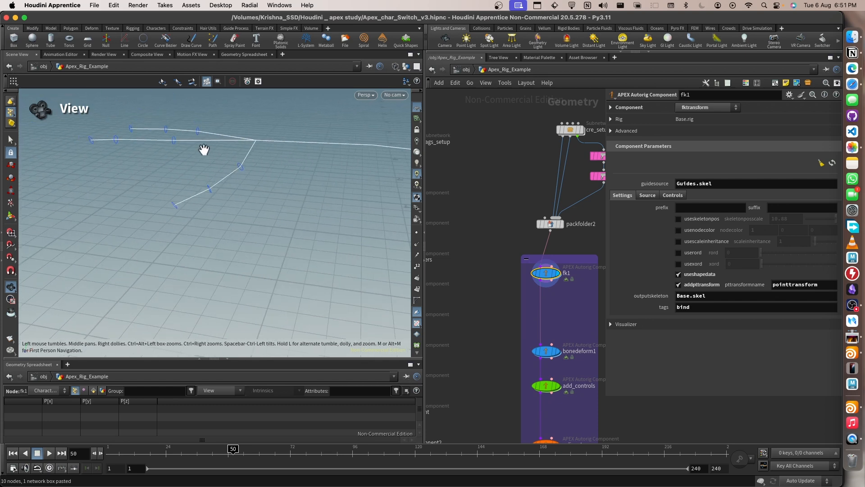
In cre_setup, set the shapescale of the set_shape3 node to 1, 1, 1.
double_click(570, 130)
left_click(516, 256)
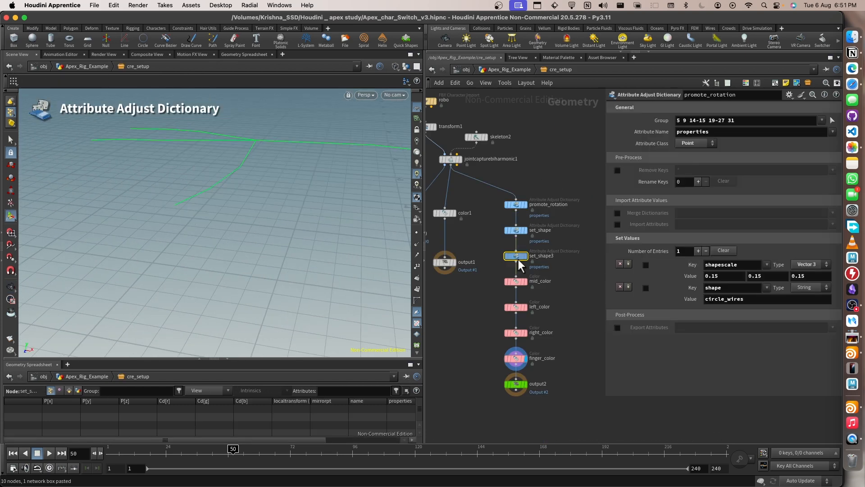
left_click(722, 277)
type("1")
key("Tab")
type("1")
key("Tab")
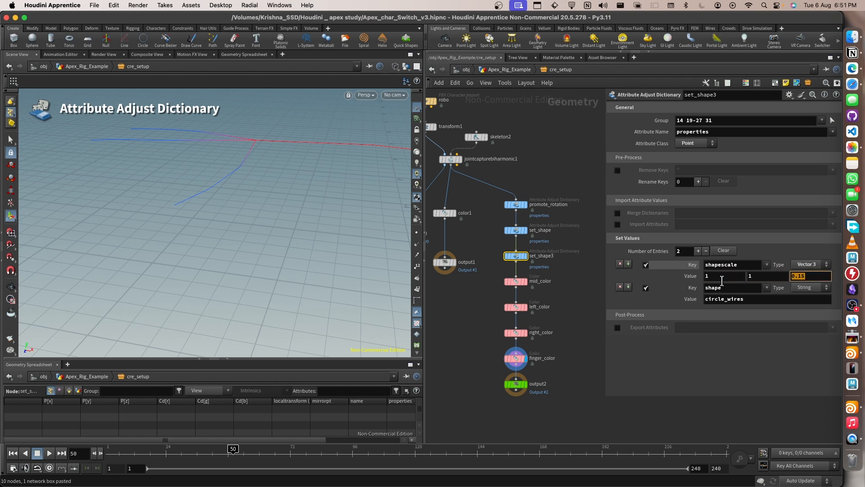
type("1")
key("Return")
Set the shapescale of the set_shape node's box_wires controls to 1, 1, 1.
left_click(516, 230)
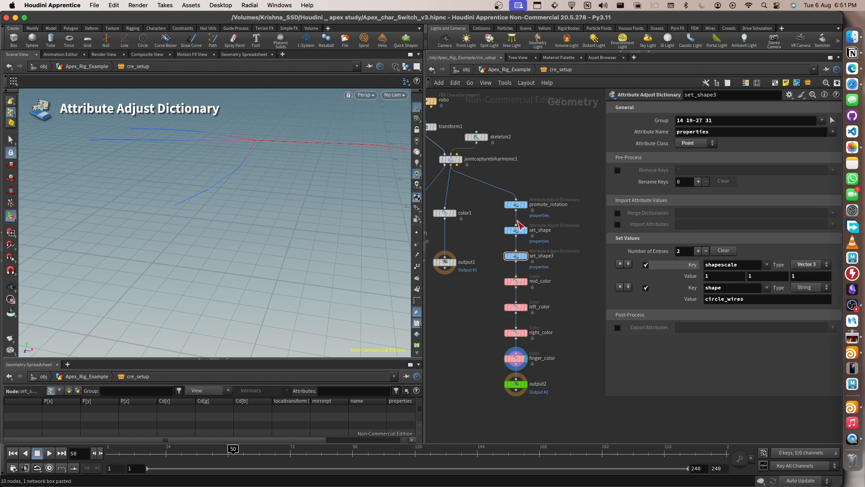
left_click(717, 300)
type("1")
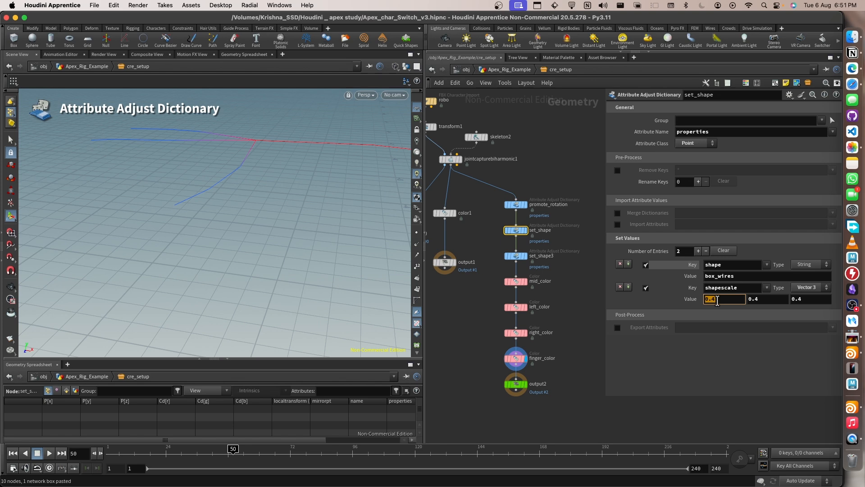
key("Tab")
type("1")
key("Tab")
type("1")
Go back to Apex_Rig_Example, select fk1 and check the size of all controls on the skeleton.
left_click(488, 71)
left_click_drag(490, 258, 571, 295)
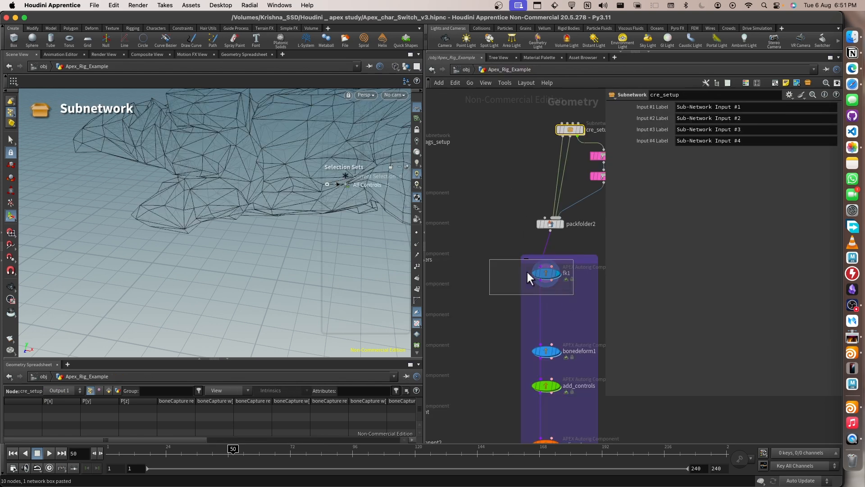
scroll(296, 185, "down", 10)
middle_click_drag(326, 196, 253, 191, "alt")
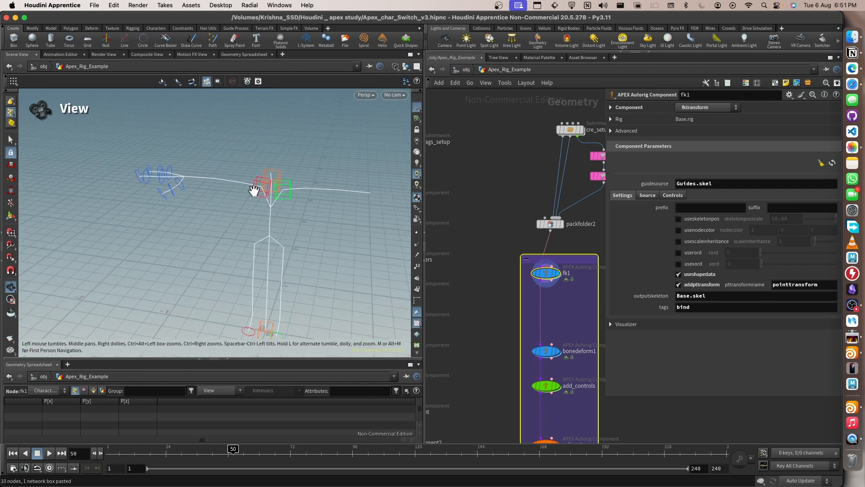
left_click_drag(254, 191, 274, 187, "alt")
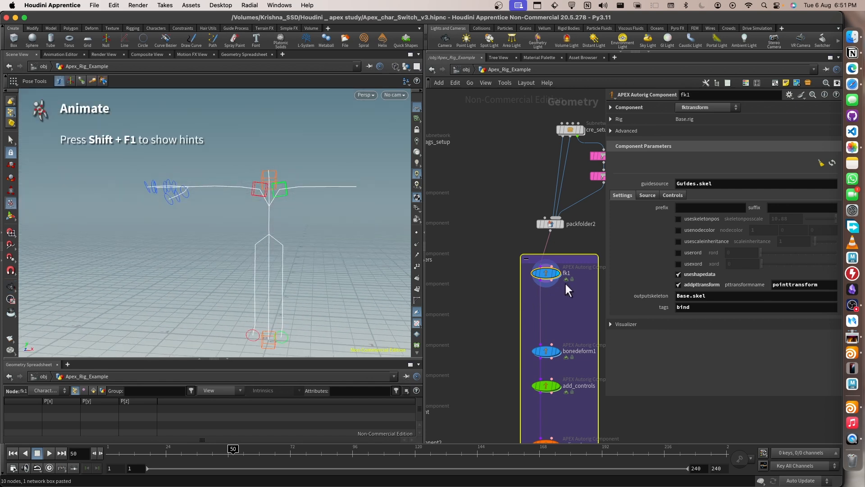
left_click_drag(481, 259, 498, 275)
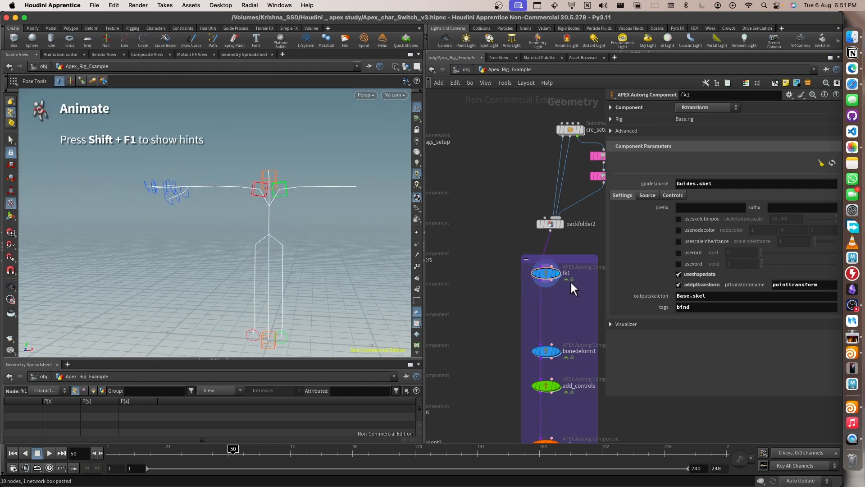
middle_click_drag(571, 284, 525, 234)
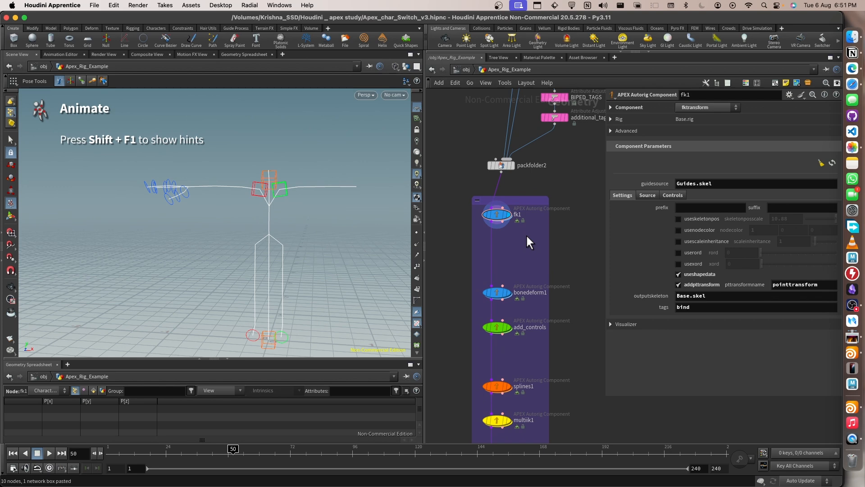
Save the scene as a new file named Apex_char_Switch_recording.hipnc.
key("super+shift+s")
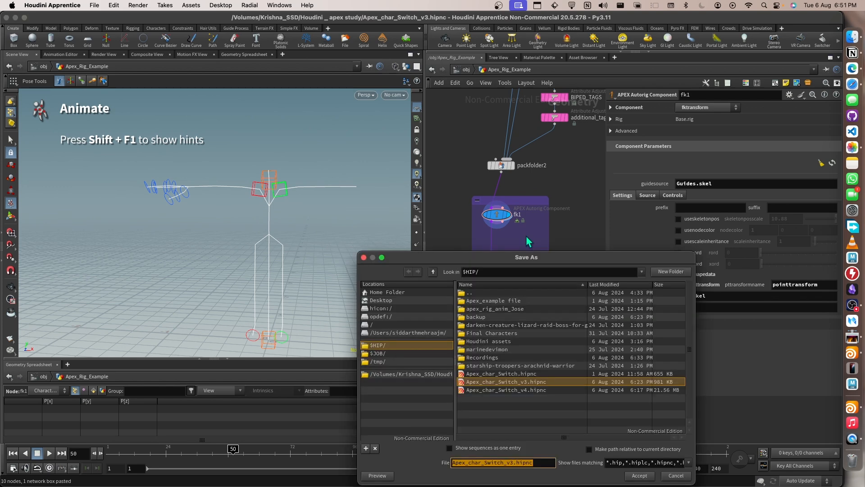
key("Right")
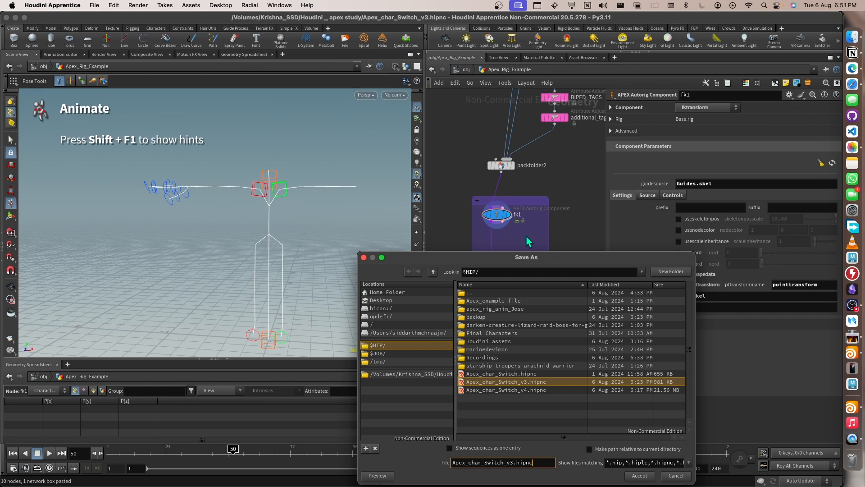
key("BackSpace")
key("BackSpace")
key("Return")
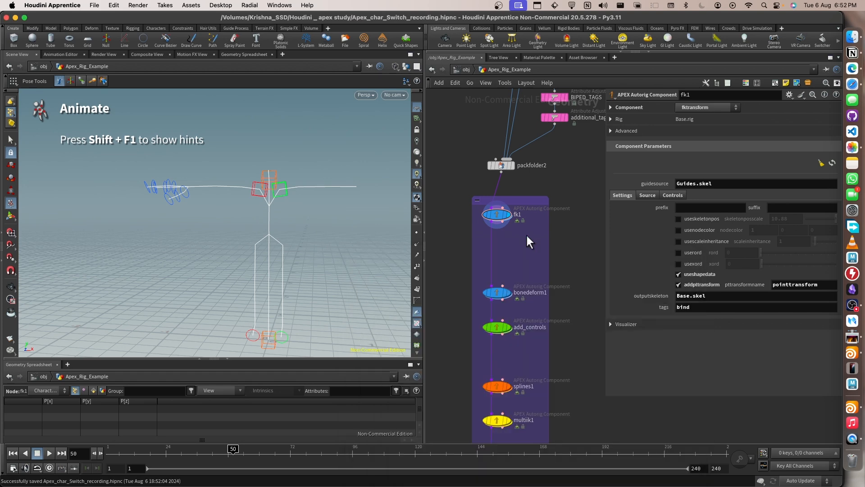
Select the bonedeform1 component to view the character mesh with its controls.
scroll(566, 247, "down", 5)
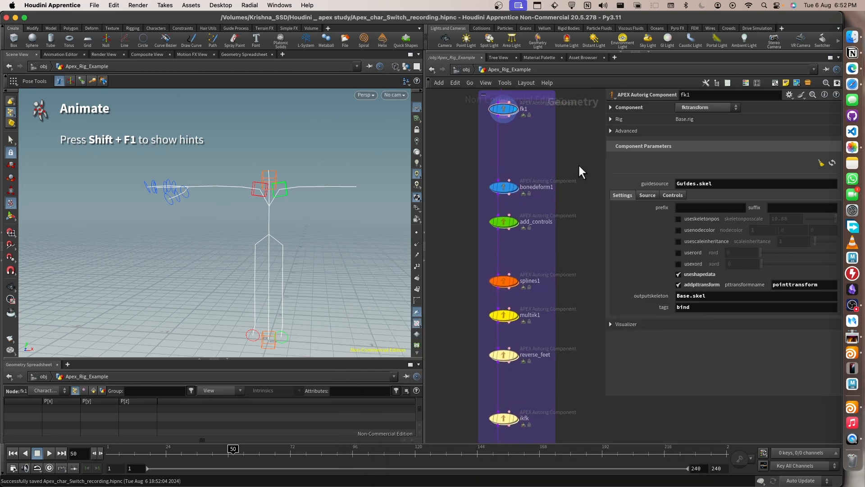
left_click_drag(591, 155, 491, 201)
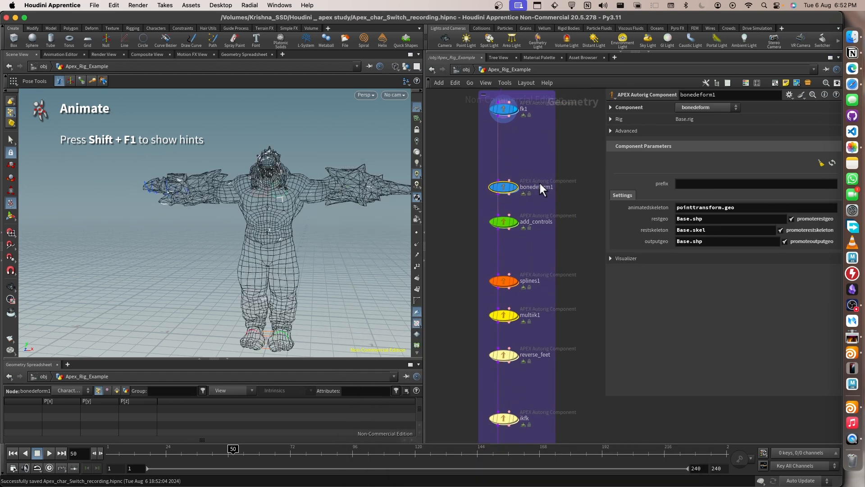
Display the bonedeform1 result on the character, compare the rest pose, and inspect the add_controls component's settings.
left_click(517, 186)
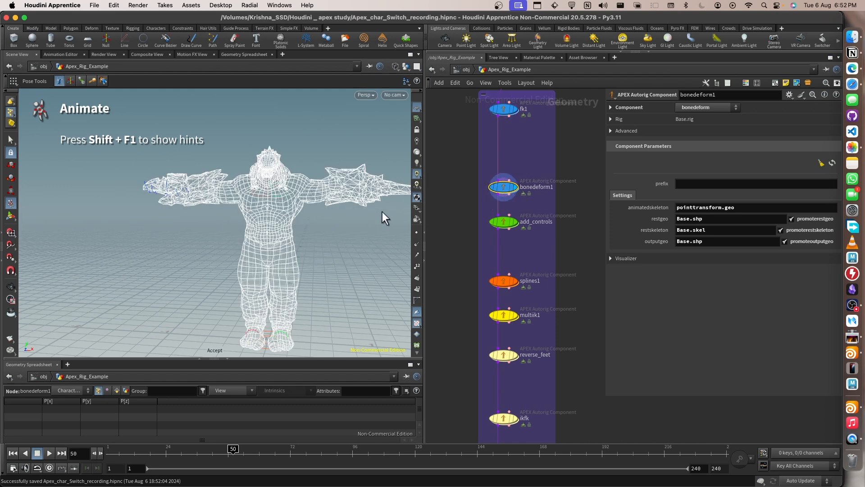
left_click_drag(574, 245, 552, 228)
left_click_drag(304, 207, 351, 208)
left_click(533, 220)
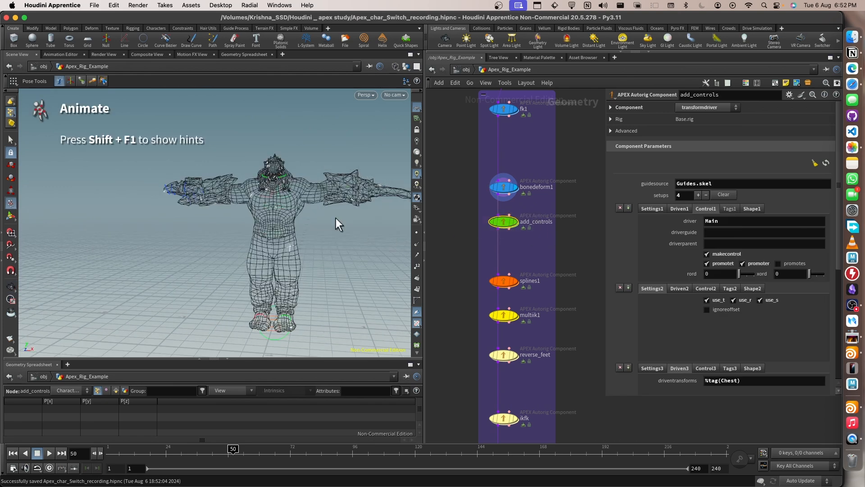
Select the splines1 component and turn off Layout Graph in its visualizer settings.
left_click_drag(464, 261, 531, 285)
key("space")
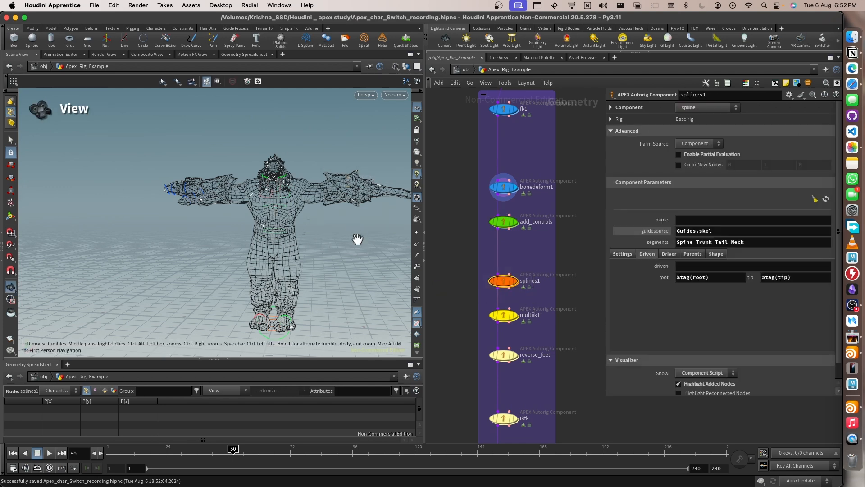
left_click_drag(357, 239, 283, 222)
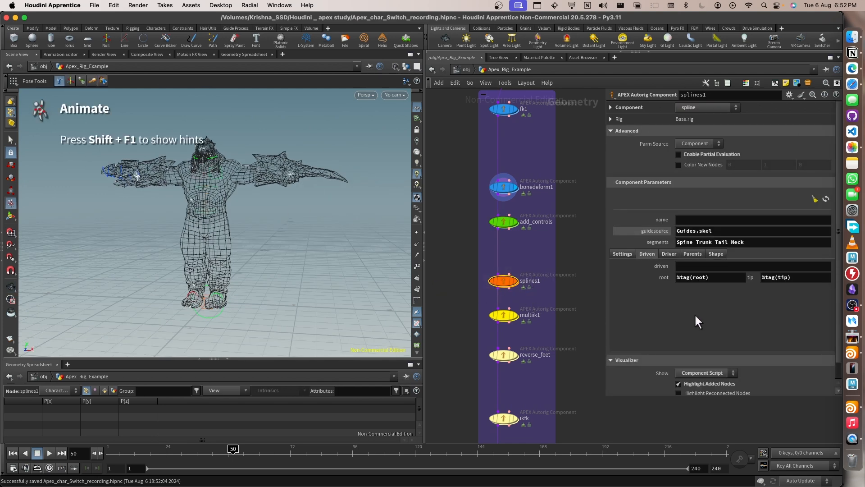
scroll(689, 374, "down", 1)
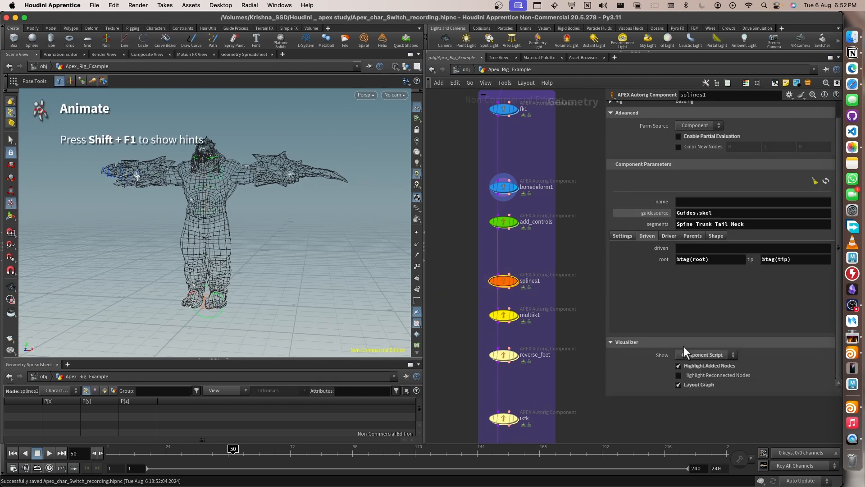
left_click(678, 384)
Review the autorig component chain from add_controls down and delete the groom component at its end.
left_click_drag(462, 217, 526, 247)
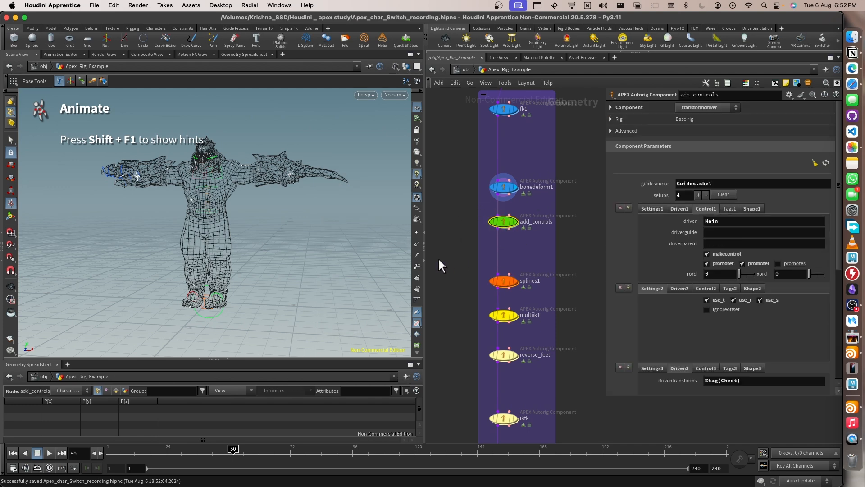
scroll(504, 261, "down", 5)
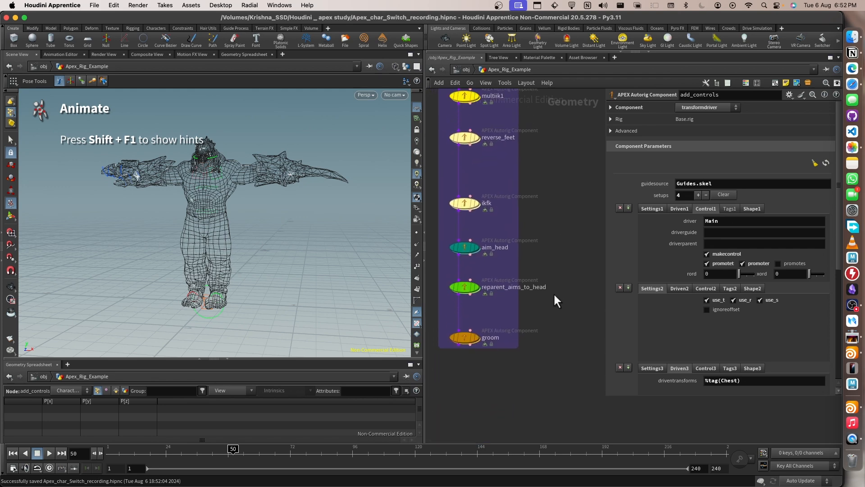
scroll(552, 275, "up", 8)
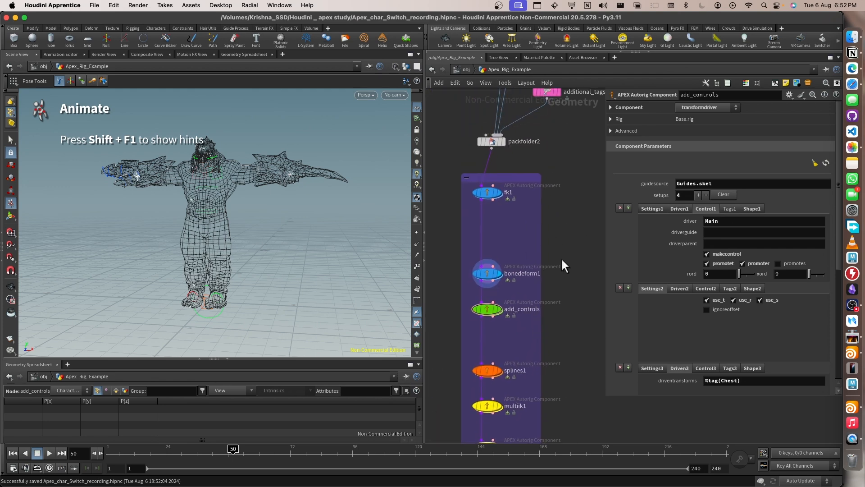
scroll(563, 266, "down", 10)
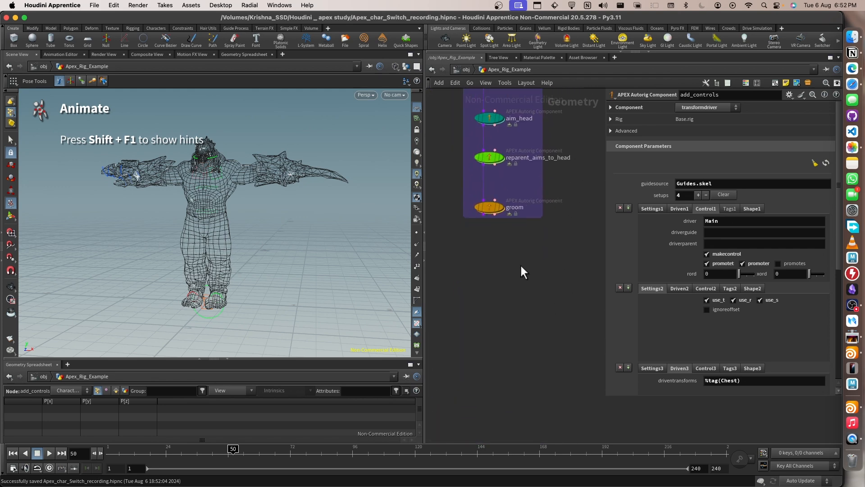
left_click_drag(520, 263, 476, 210)
key("Delete")
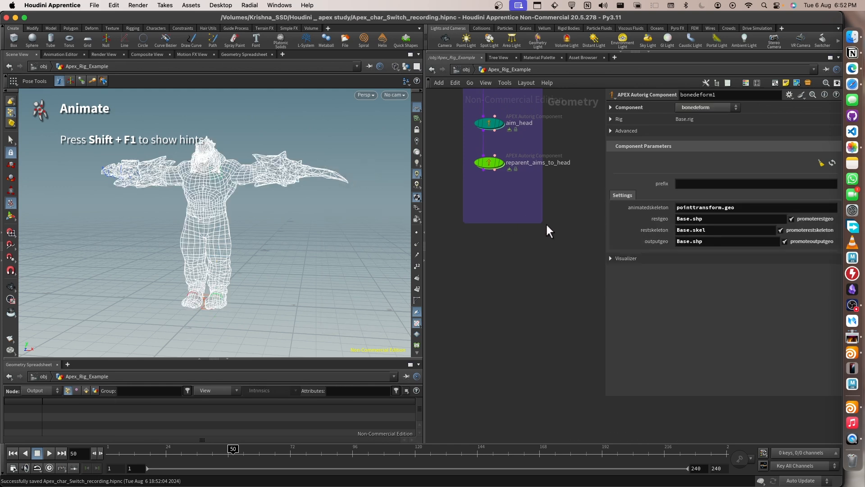
Delete the reverse_feet component between multiik1 and ikfk.
scroll(582, 228, "up", 9)
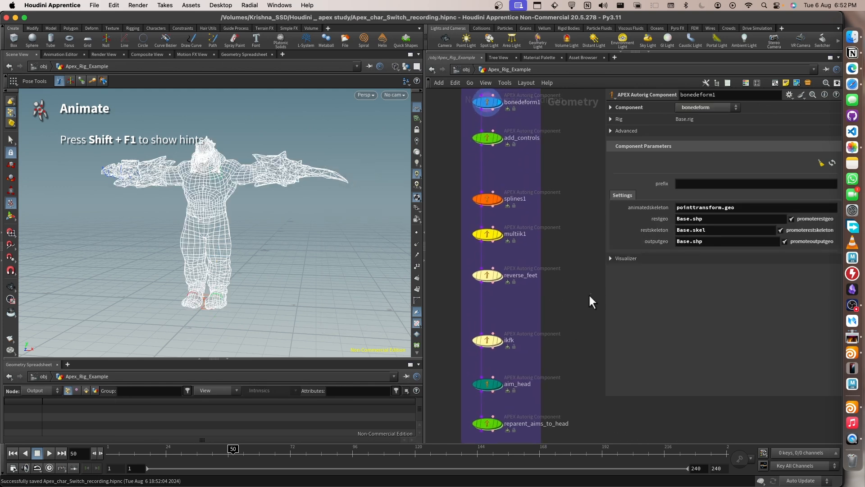
left_click_drag(589, 293, 464, 264)
key("Delete")
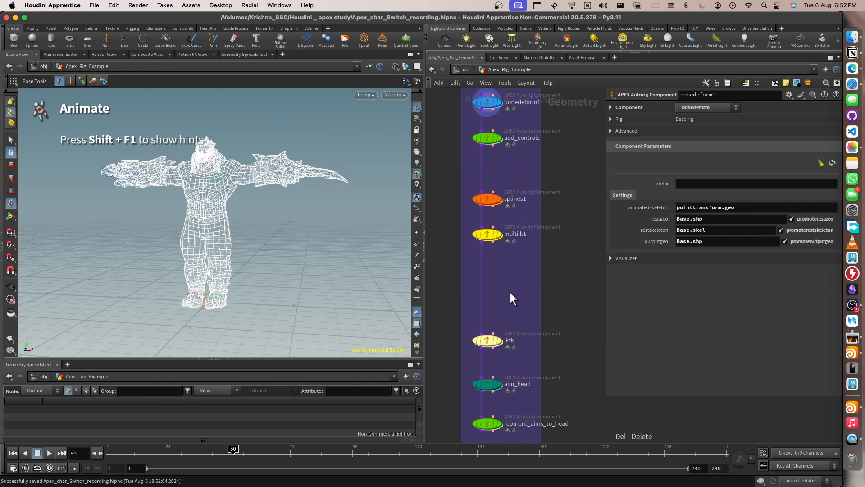
Lay out the remaining autorig components from fk1 to reparent_aims_to_head in a compact column and shrink the network box around them.
scroll(510, 290, "down", 3)
left_click_drag(506, 397, 488, 125)
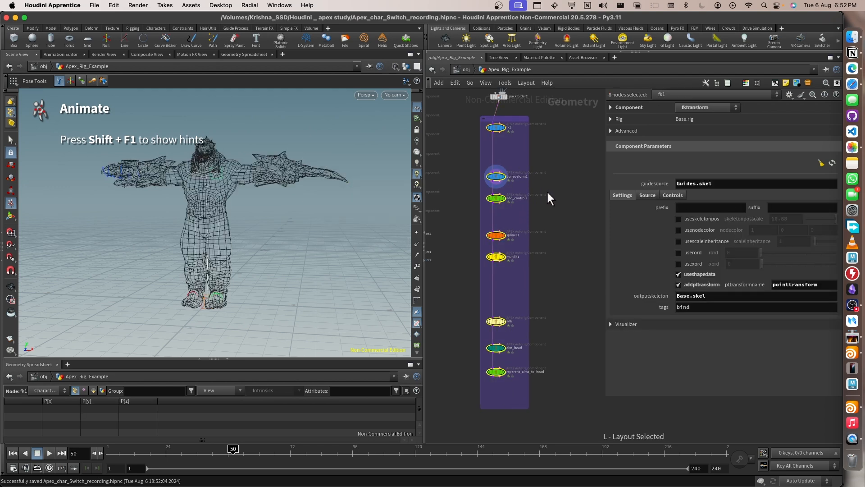
mouse_move(494, 127)
left_mouse_down()
mouse_move(517, 146)
mouse_move(579, 147)
mouse_move(506, 135)
left_mouse_up()
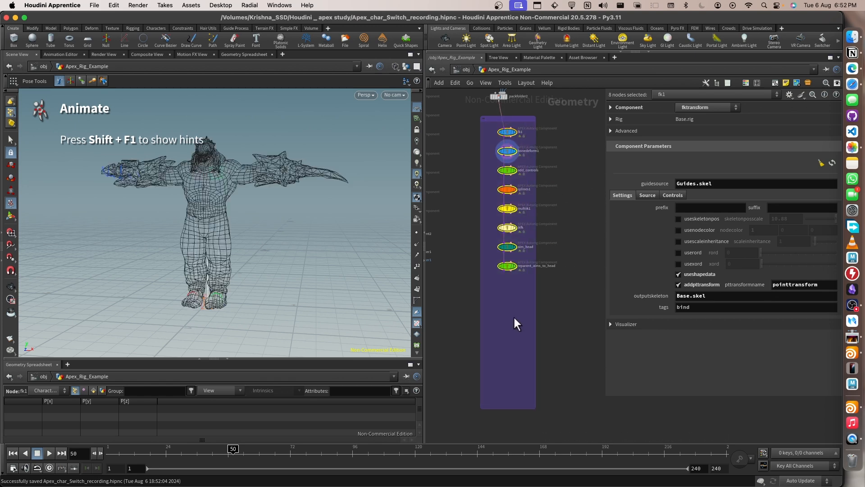
left_click_drag(505, 408, 532, 298)
left_click(573, 279)
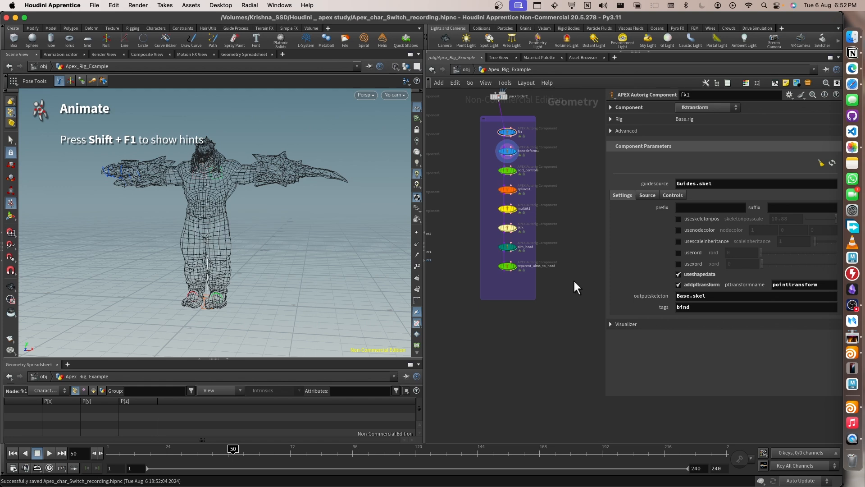
Step through fk1, bonedeform1 and add_controls, and test the Main control by moving the whole character sideways.
scroll(541, 160, "up", 10)
scroll(541, 160, "down", 5)
middle_click_drag(541, 160, 571, 210)
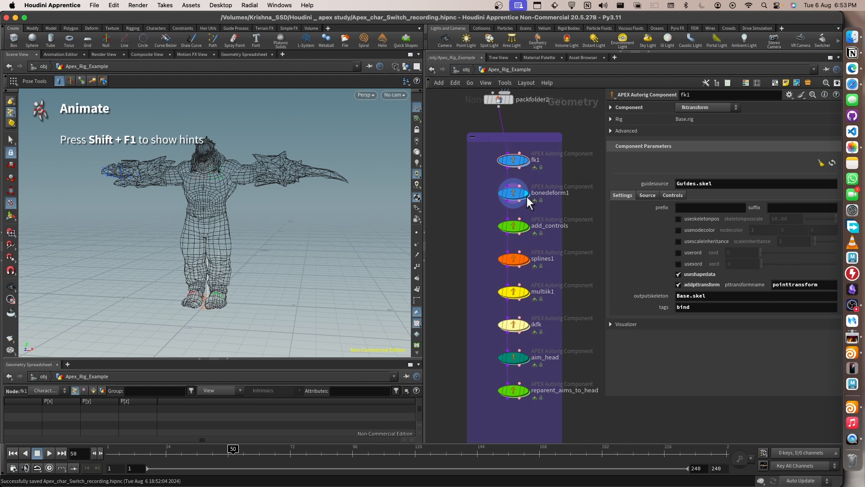
left_click_drag(523, 166, 542, 167)
left_click_drag(486, 198, 530, 201)
left_click_drag(472, 211, 547, 235)
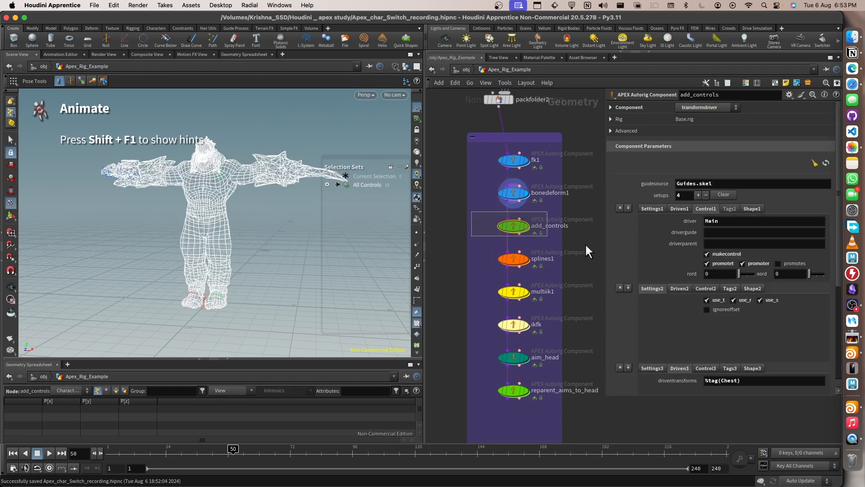
left_click(214, 312)
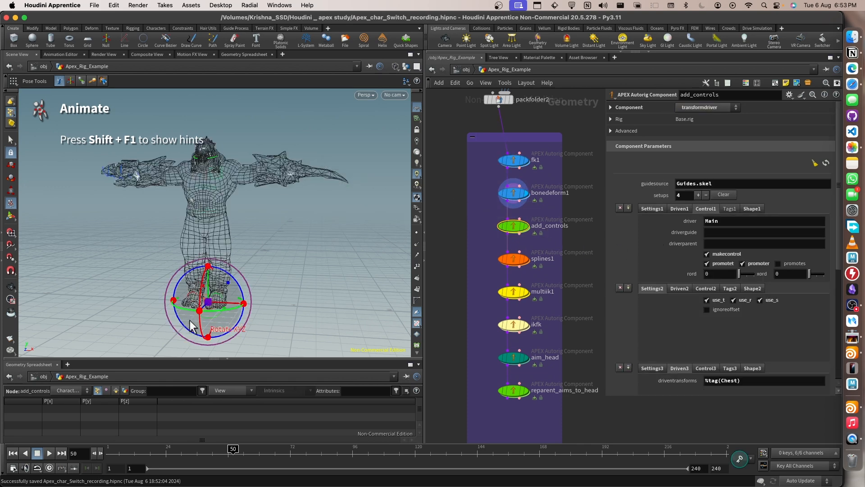
left_click_drag(222, 308, 344, 311)
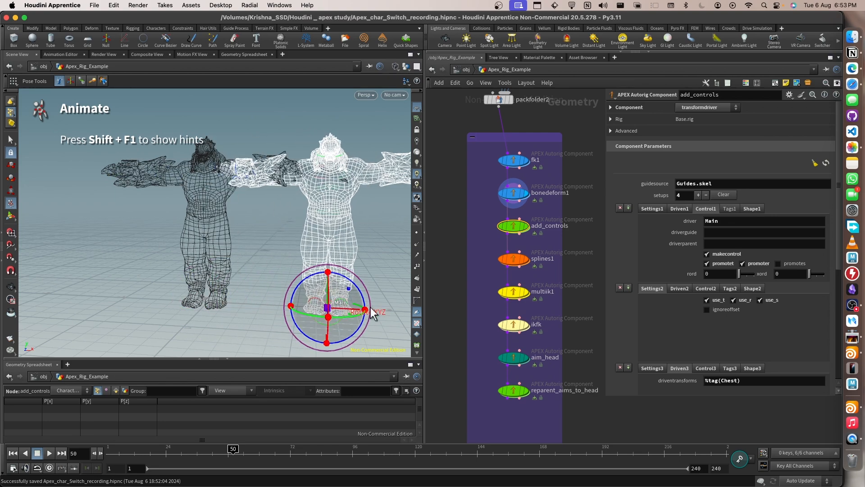
Select splines1, try moving the character's waist control, and undo the movement.
left_click(512, 259)
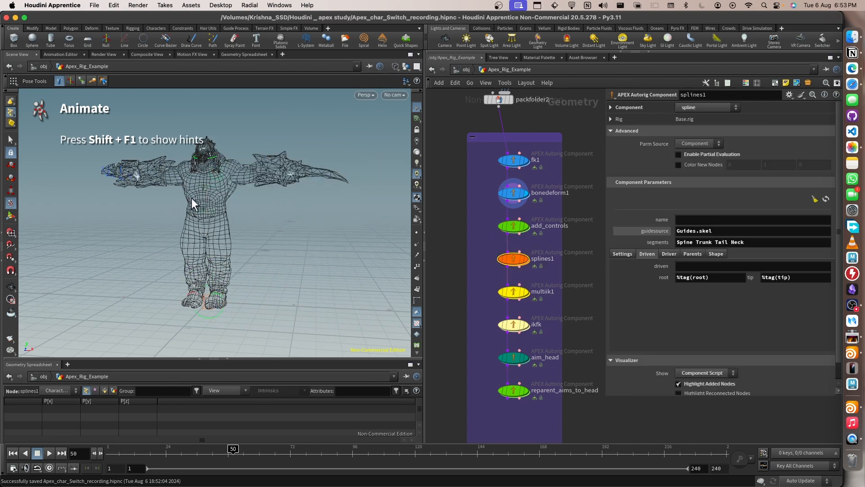
left_click(210, 210)
scroll(209, 211, "up", 10, "alt")
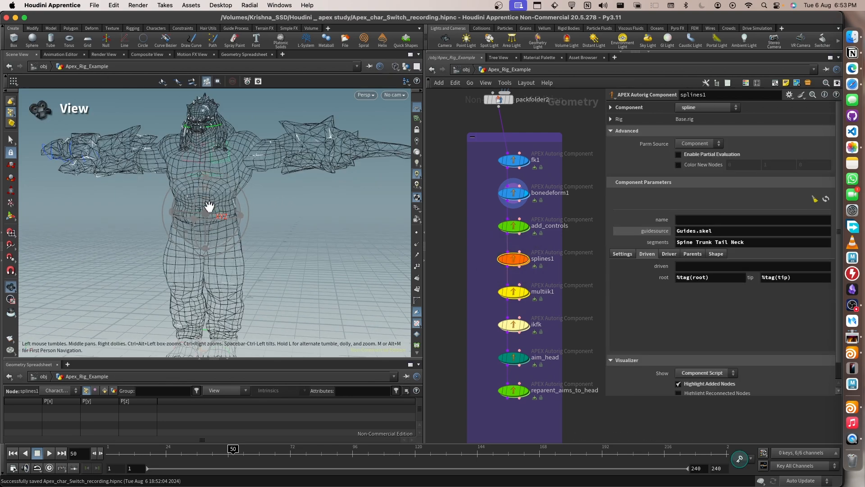
left_click_drag(201, 220, 238, 218)
key("super+z")
scroll(240, 218, "down", 10)
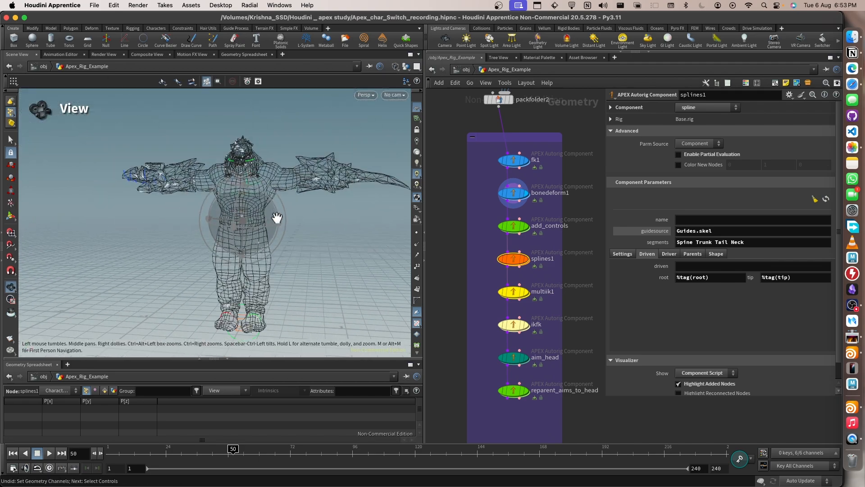
Select multiik1, look over the available component types while keeping multiik, and display its result.
mouse_move(516, 291)
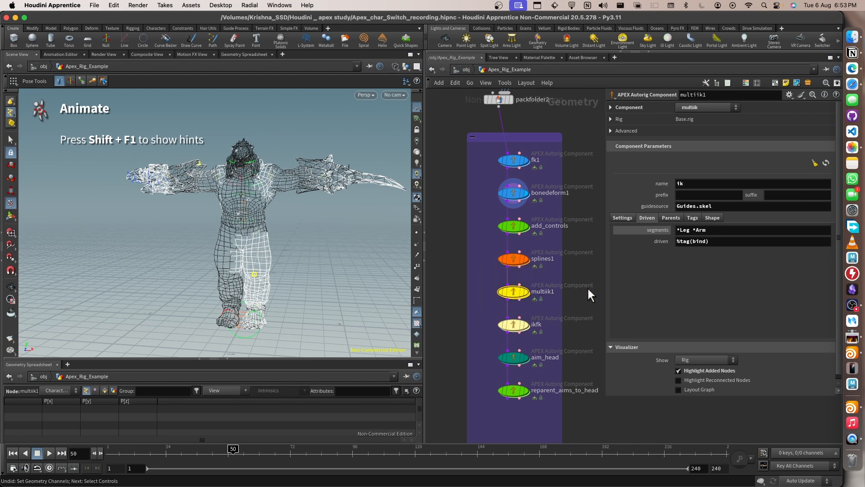
left_click(693, 109)
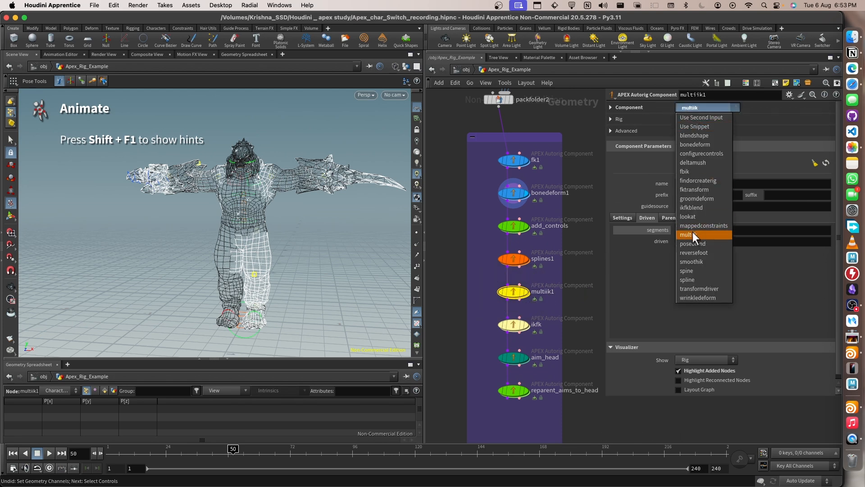
left_click(620, 274)
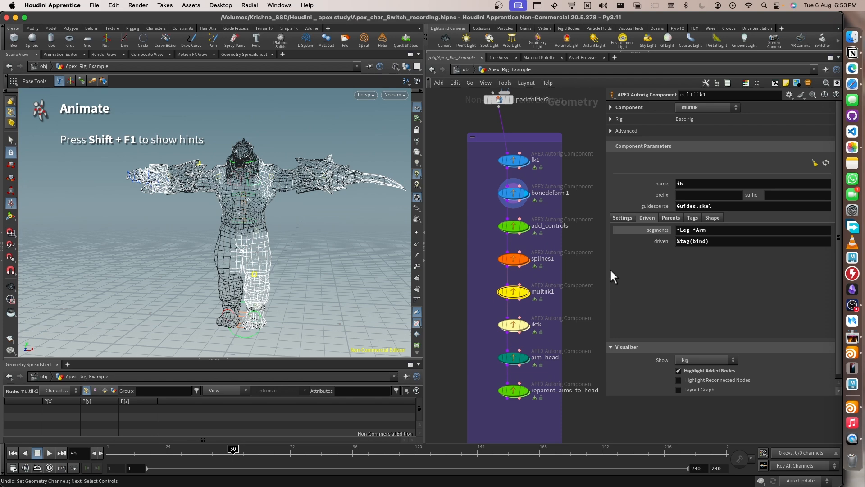
left_click(525, 292)
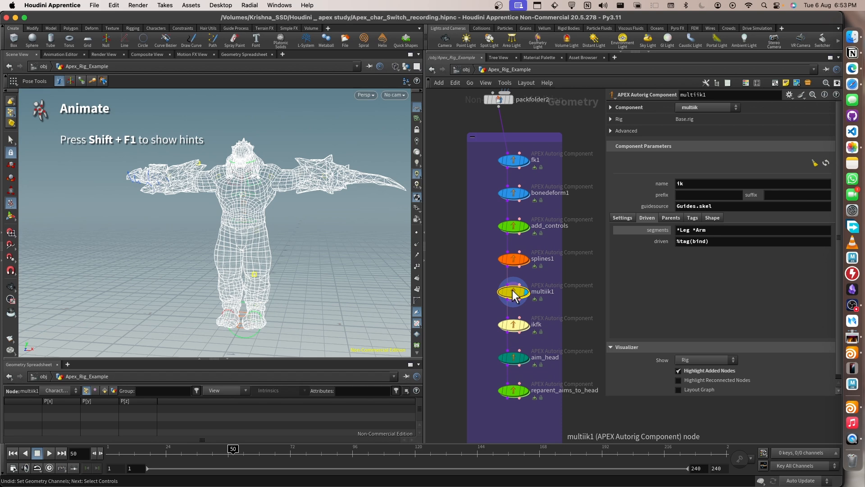
Examine the reference rig's capy subnetwork and return to Apex_Rig_Example.
scroll(458, 266, "down", 4)
middle_click_drag(461, 266, 603, 343)
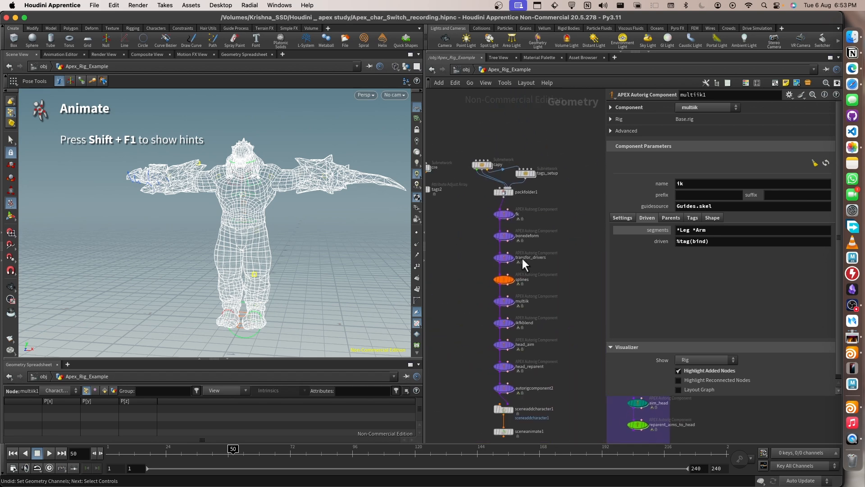
double_click(480, 165)
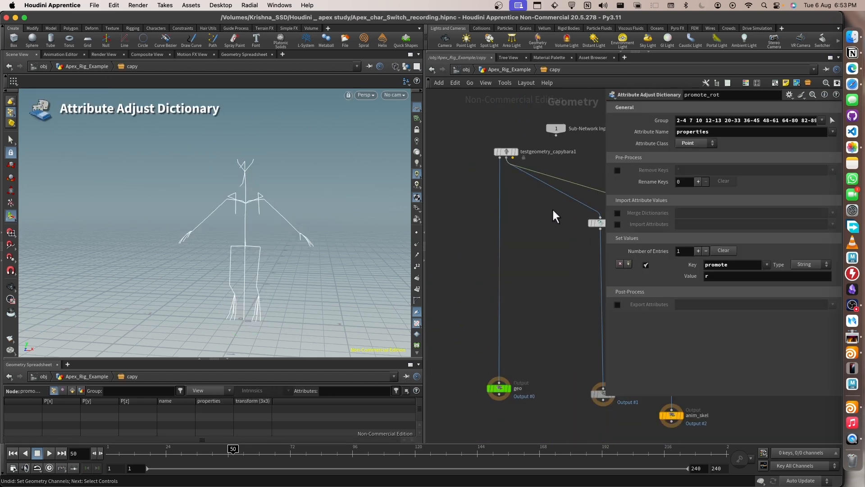
middle_click_drag(552, 209, 544, 234)
left_click(499, 70)
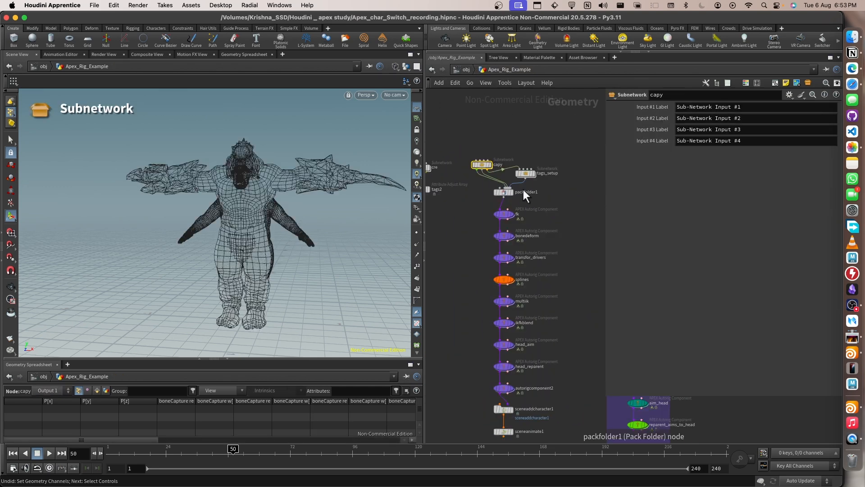
Examine the pole position setup inside the tags_setup subnetwork and return to the parent network.
middle_click_drag(554, 199, 591, 201)
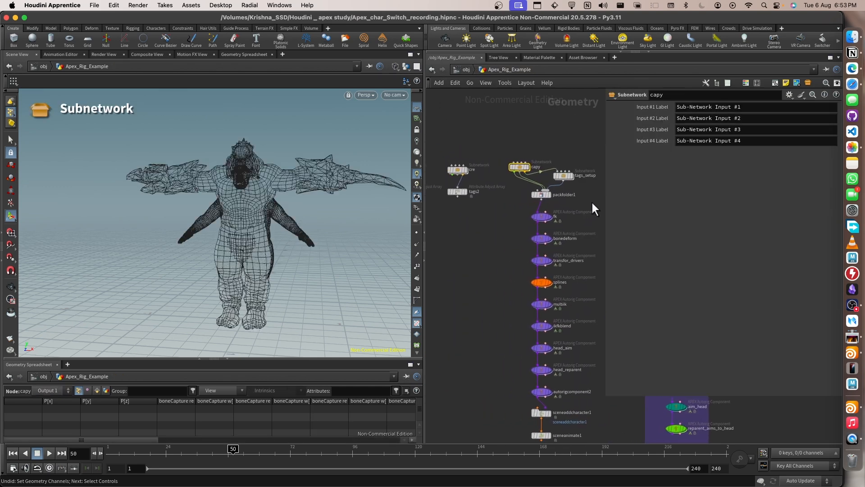
double_click(563, 174)
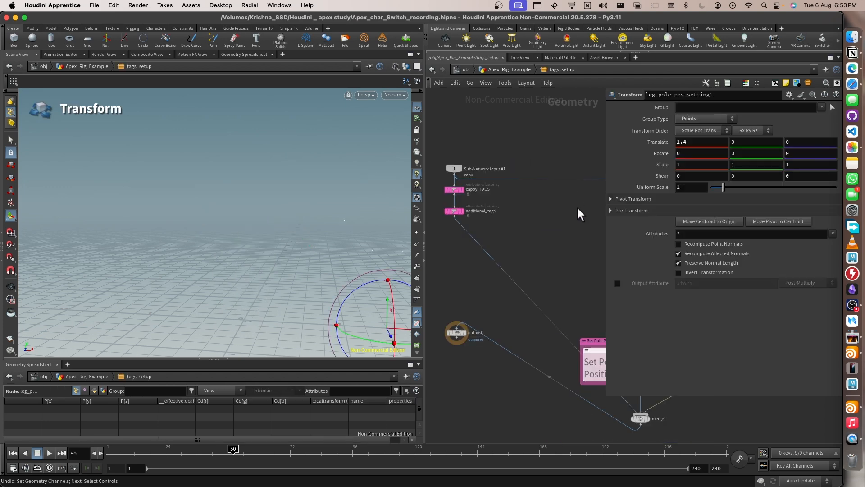
middle_click_drag(577, 206, 420, 169)
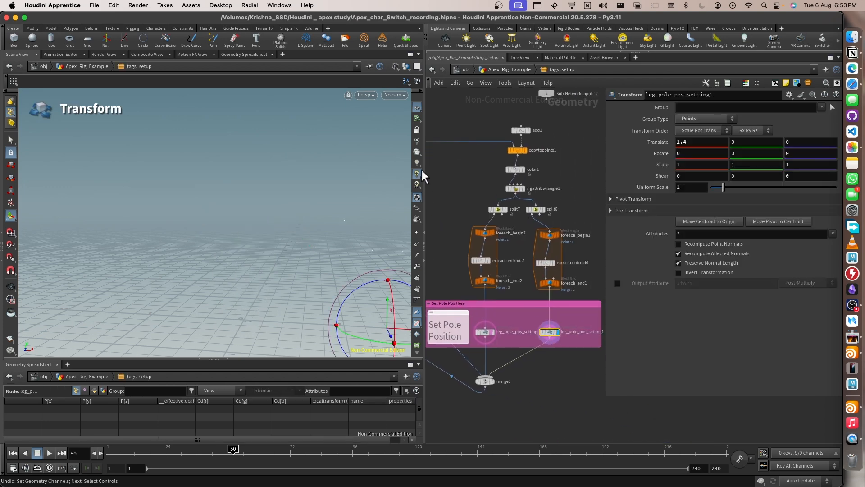
left_click(521, 71)
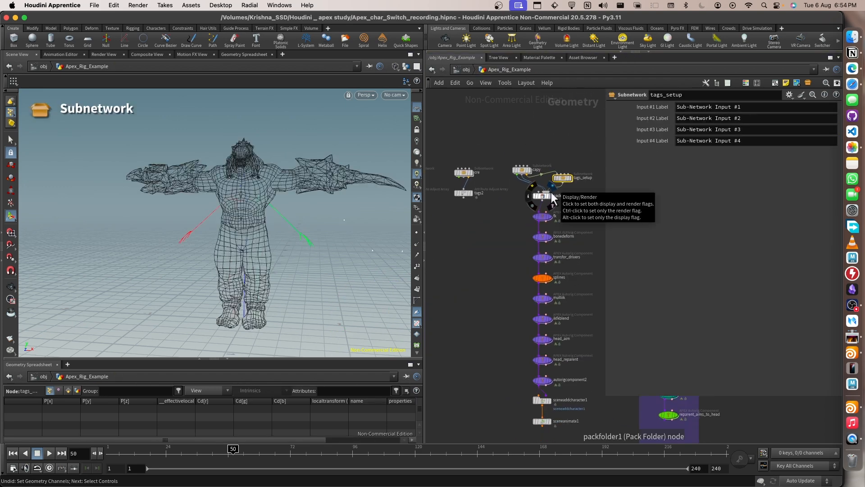
Display the reference rig's multiik component to check its IK controls, and go back to the creature's component chain.
left_click(542, 299)
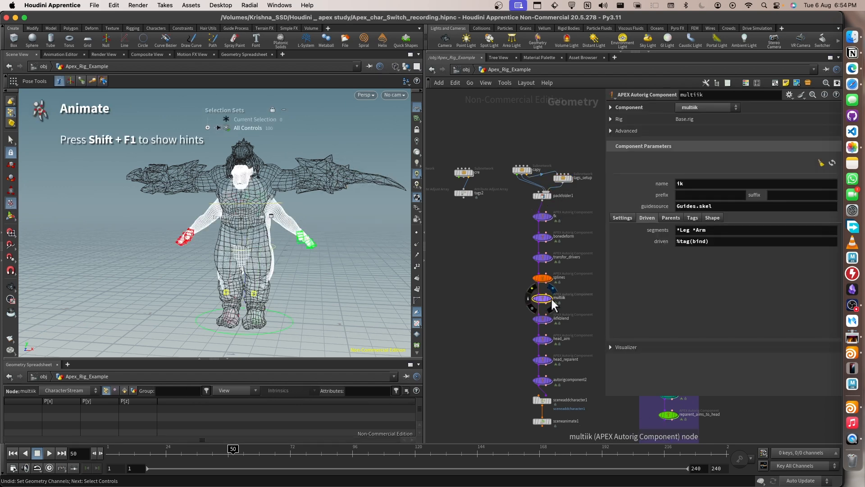
middle_click_drag(498, 281, 356, 263)
left_click(525, 315)
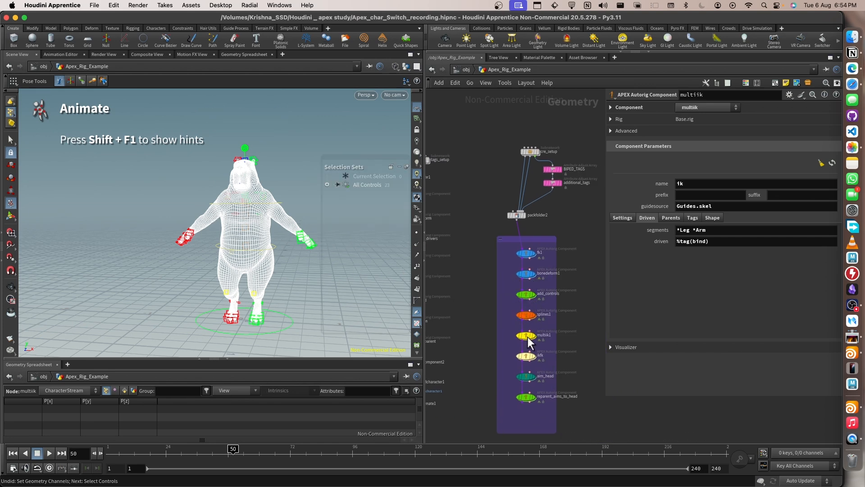
Display the creature's multiik1 component and examine its IK controls around the left arm.
left_click(536, 336)
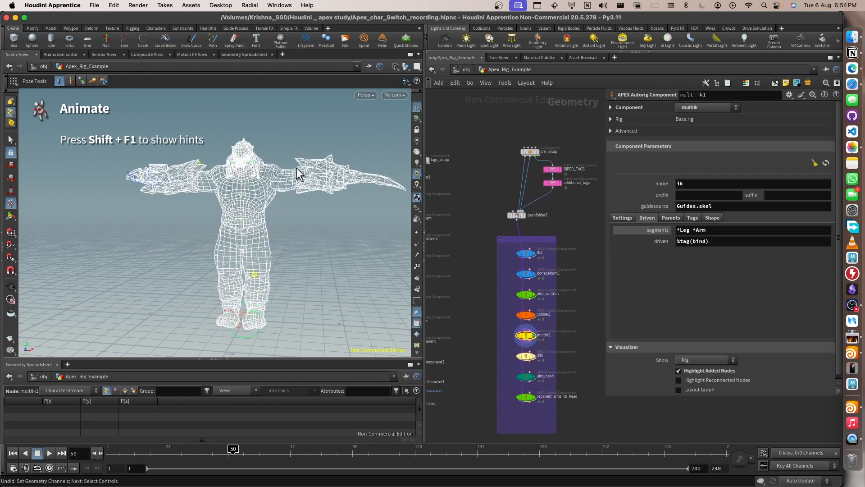
key("Escape")
left_click_drag(305, 251, 311, 270)
key("Return")
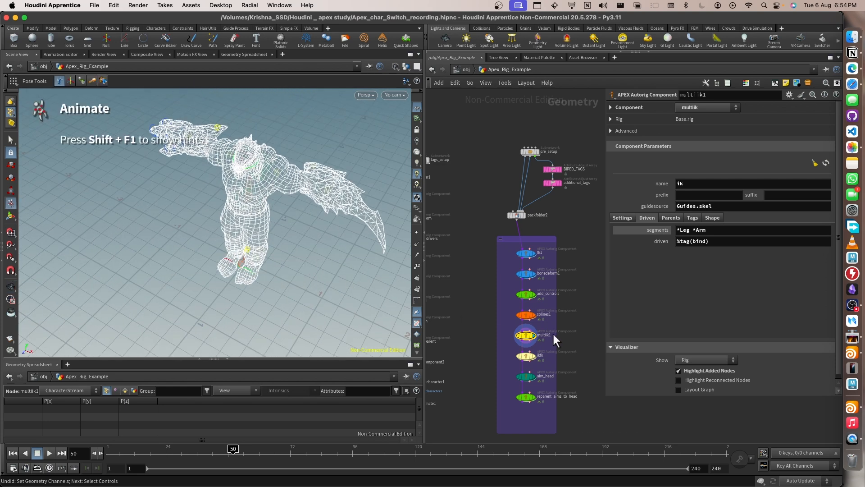
key("Escape")
mouse_move(296, 198)
left_mouse_down()
mouse_move(271, 235)
mouse_move(327, 226)
mouse_move(291, 208)
left_mouse_up()
key("Return")
left_click(327, 225)
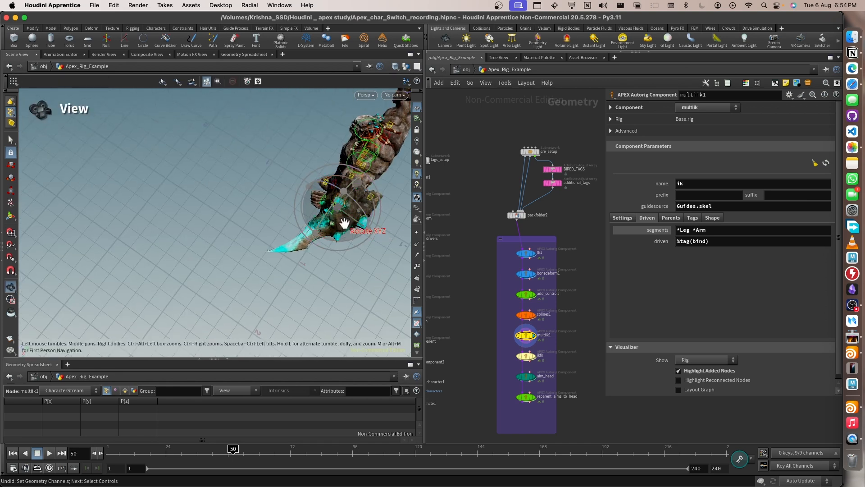
Try moving the left arm's IK control to test the multiik setup, and undo the move.
left_click_drag(344, 223, 359, 234, "alt")
left_click_drag(367, 198, 399, 197)
left_click(391, 172)
left_click(390, 171)
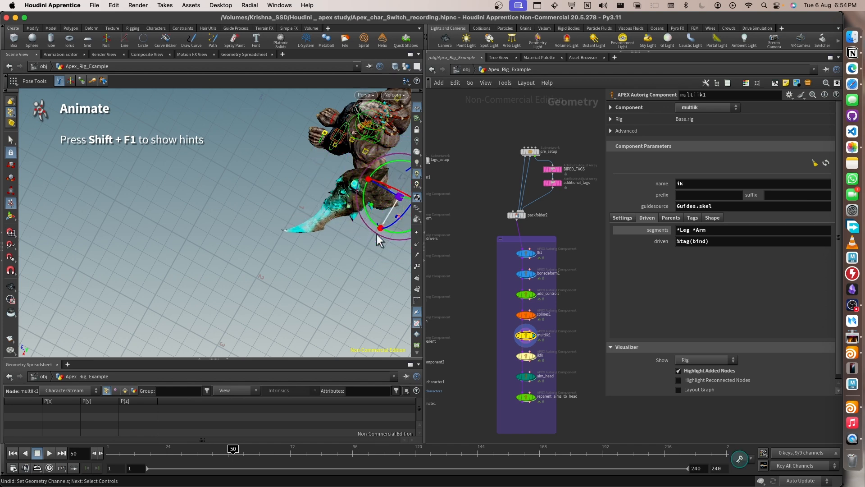
left_click_drag(379, 239, 302, 124, "alt")
key("super+z")
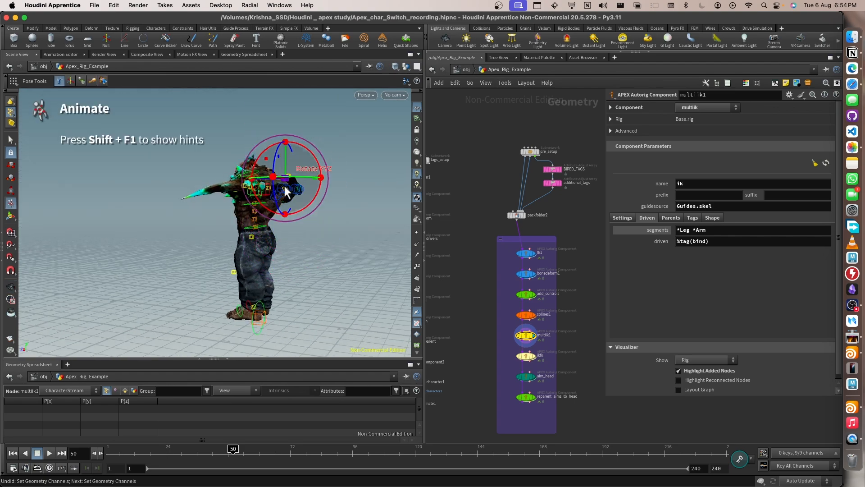
left_click_drag(286, 188, 332, 263, "alt")
left_click(308, 219)
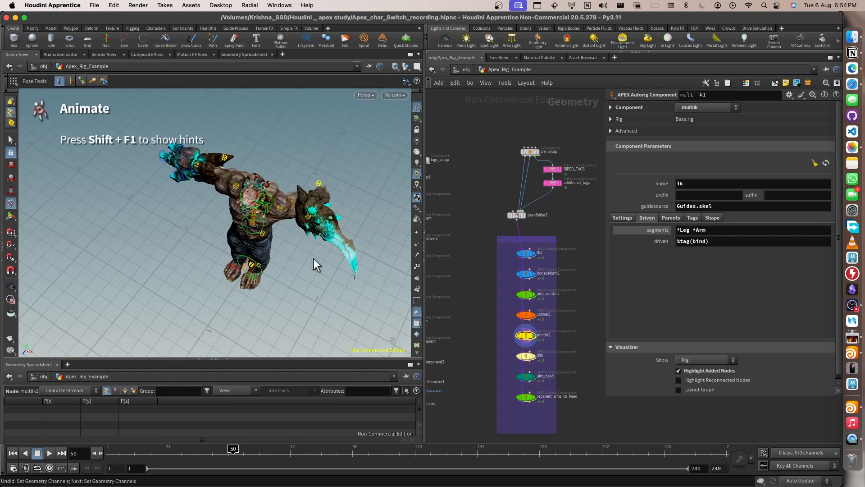
Reset the L_Arm_ik_target control by setting its ty and tz translation values to 0.
left_click(309, 218)
key("p")
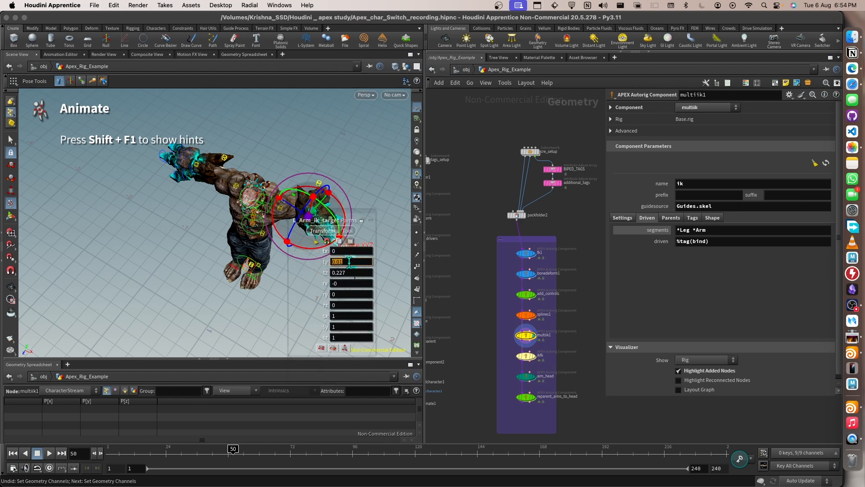
key("Tab")
type("0")
key("Tab")
type("0")
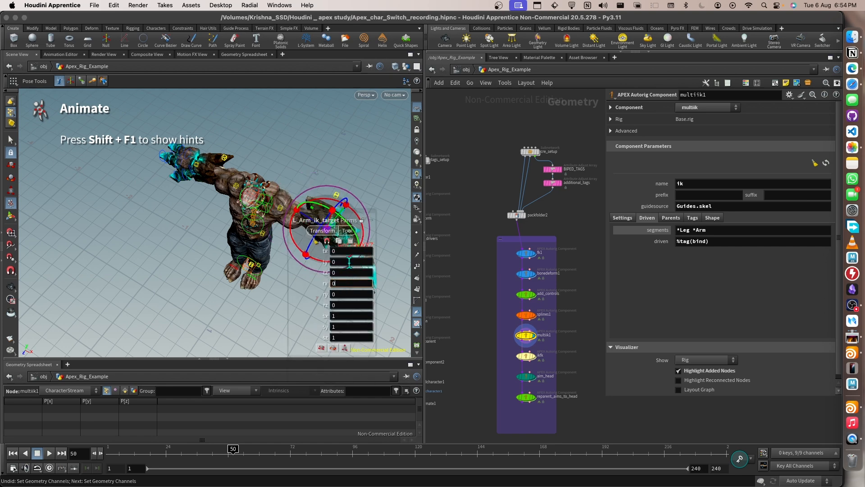
left_click(343, 145)
key("p")
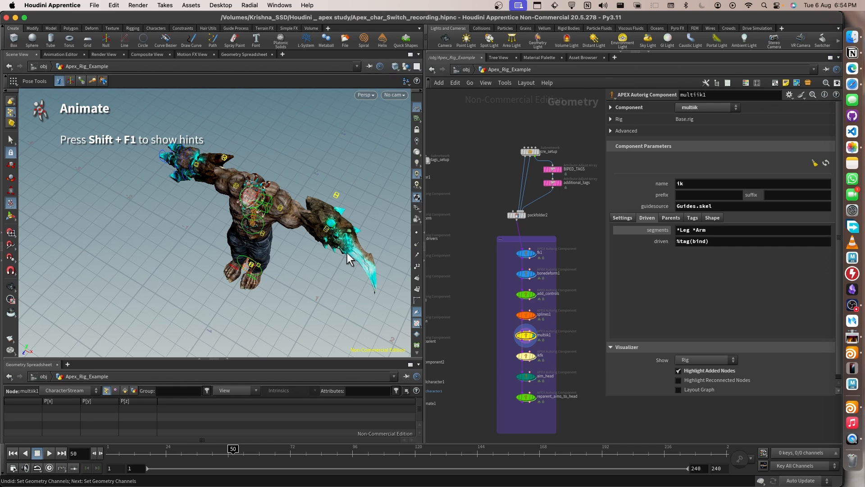
Select the ikfk component and shrink the purple network box to fit around the component nodes.
left_click_drag(349, 259, 361, 245)
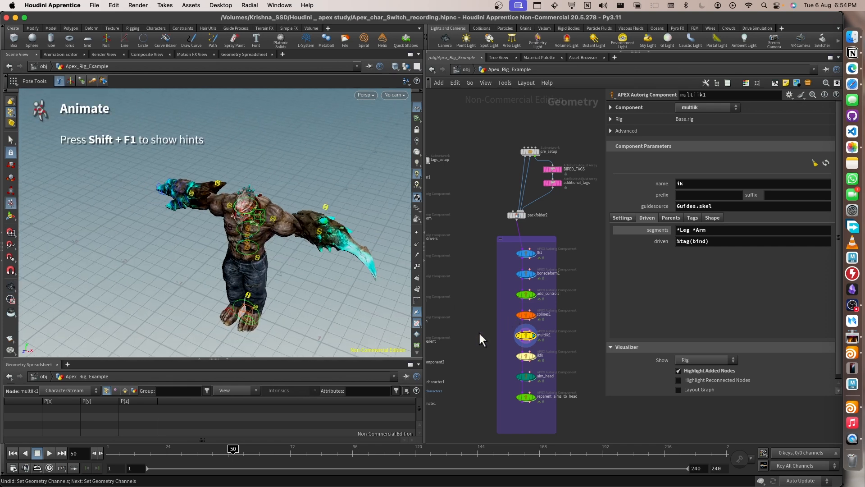
middle_click_drag(479, 334, 477, 226)
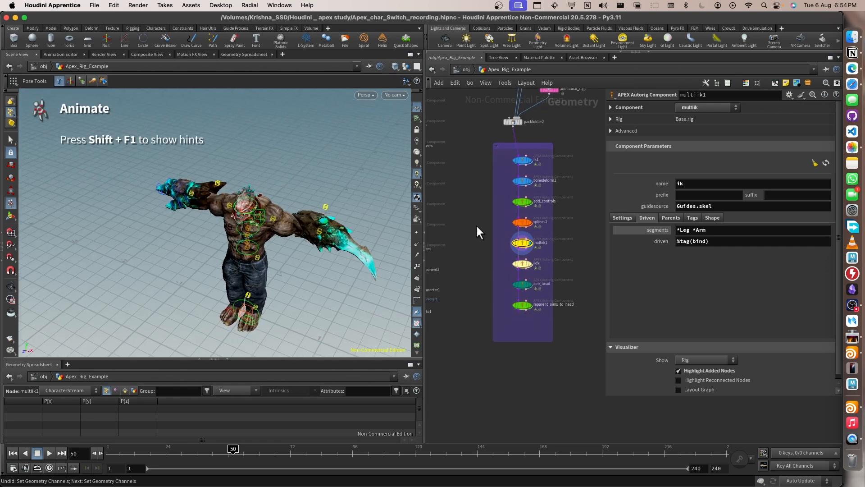
left_click(522, 265)
left_click_drag(496, 343, 507, 328)
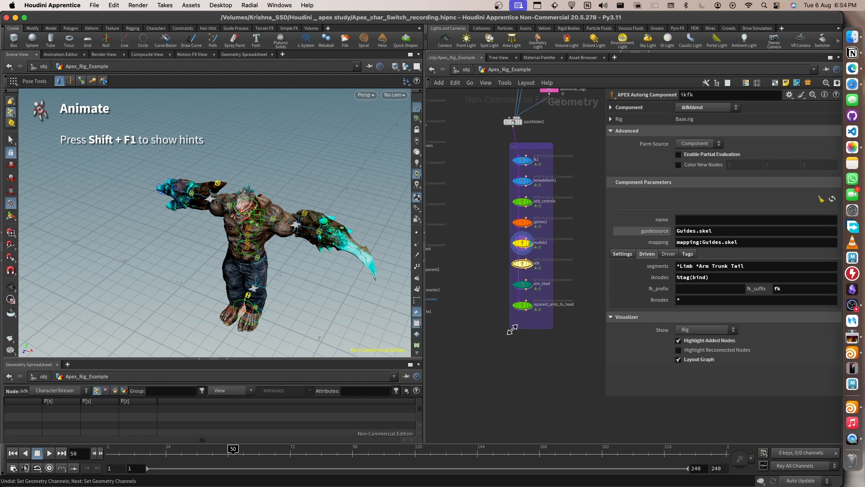
left_click(716, 107)
left_click(715, 106)
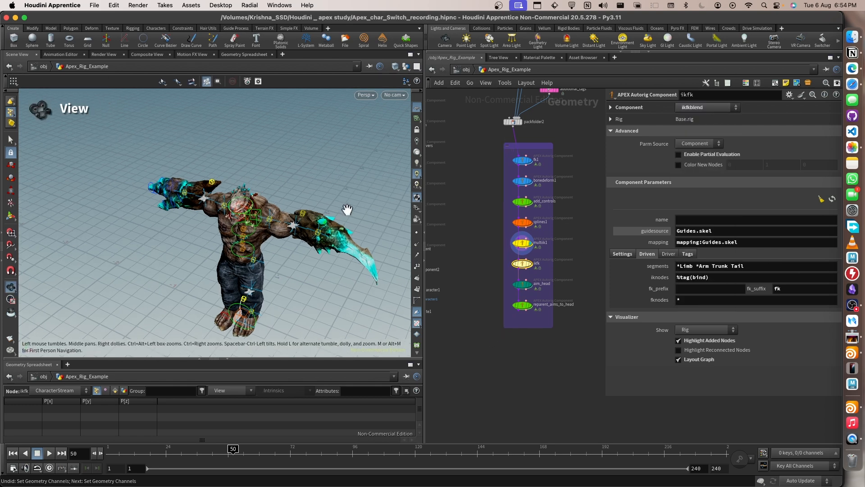
Test the left arm's abstract IK/FK control by moving it above the arm and checking its transform parameters.
right_click_drag(347, 210, 344, 248, "alt")
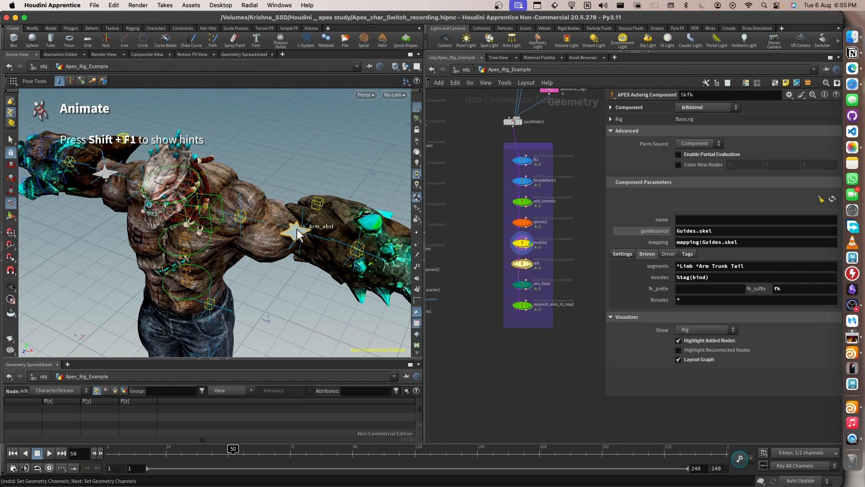
left_click_drag(308, 235, 308, 167)
left_click(366, 142)
left_click(307, 164)
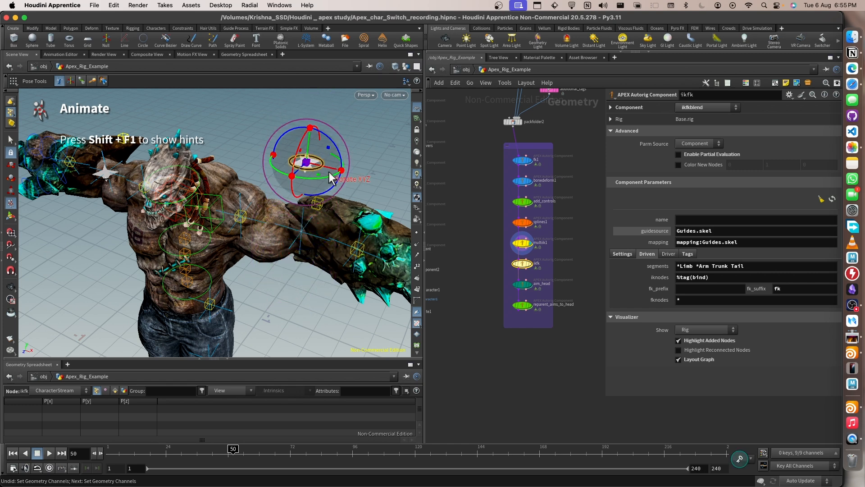
key("p")
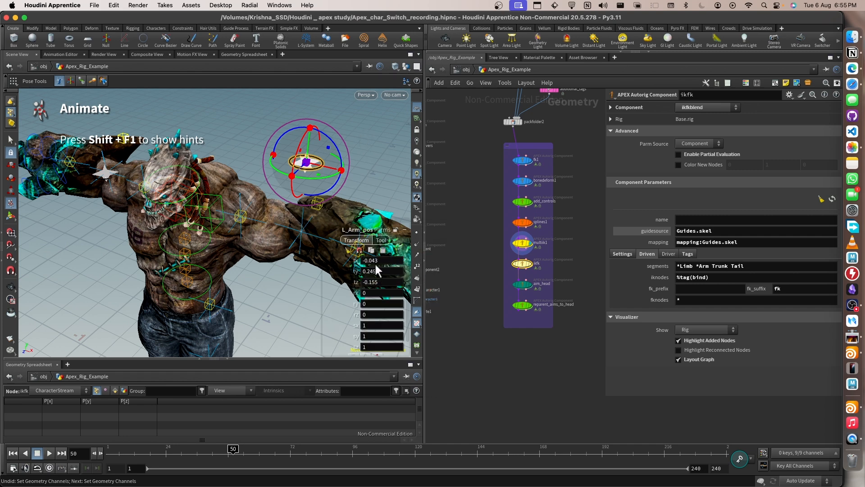
left_click(367, 159)
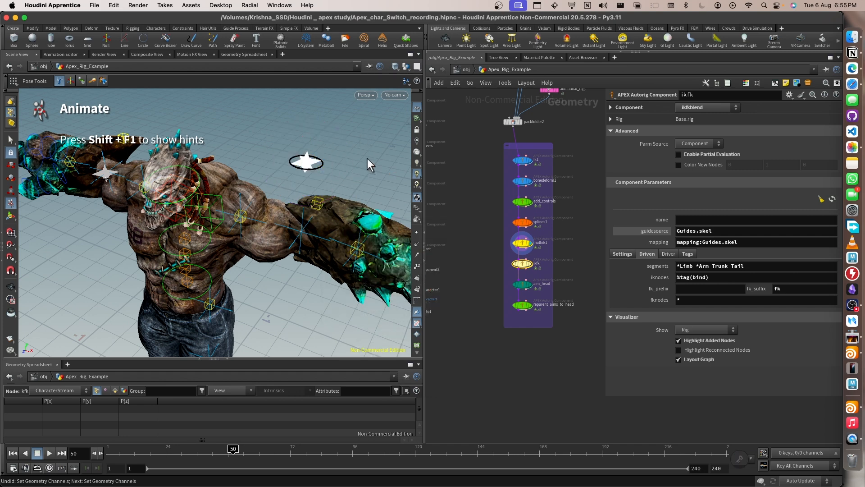
Display the aim_head component and test the head by moving its look-at control from side to side.
left_click(523, 284)
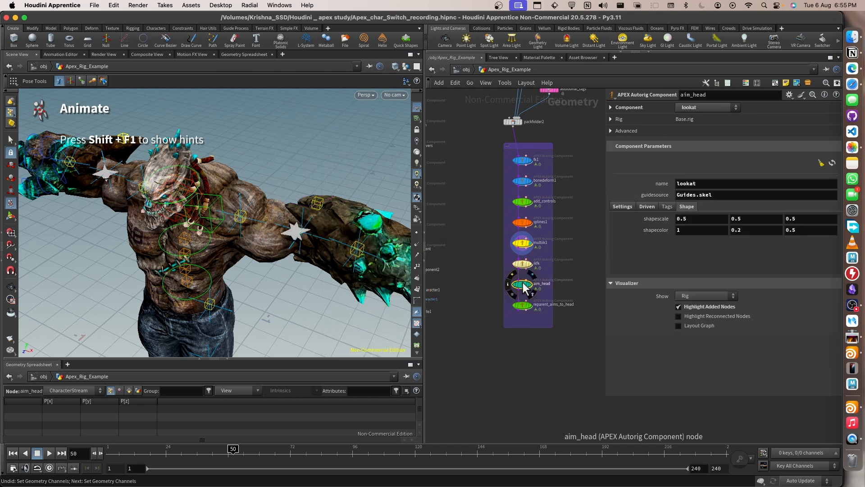
left_click_drag(224, 229, 257, 211)
left_click(380, 193)
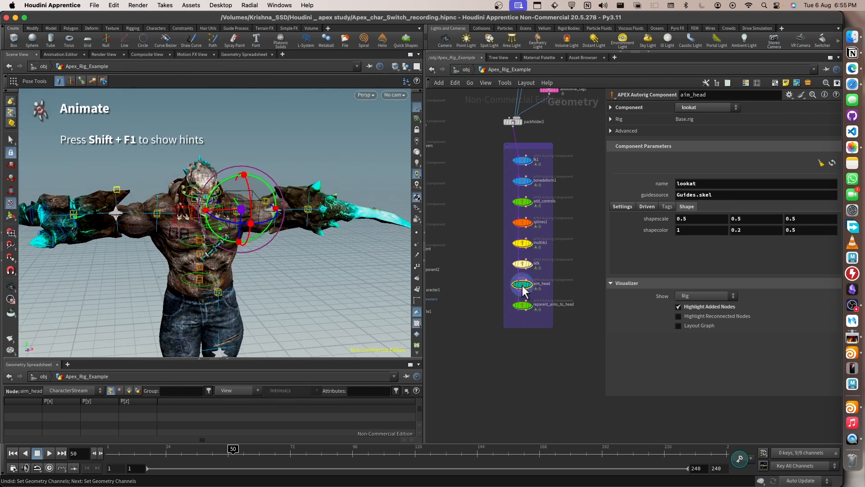
left_click_drag(221, 232, 379, 210)
key("super+z")
mouse_move(188, 202)
right_mouse_down("alt")
mouse_move(207, 194)
mouse_move(196, 200)
right_mouse_up("alt")
left_click_drag(237, 193, 334, 225)
right_click_drag(333, 225, 284, 234, "alt")
left_click_drag(284, 235, 353, 261, "alt")
middle_click_drag(353, 261, 321, 226, "alt")
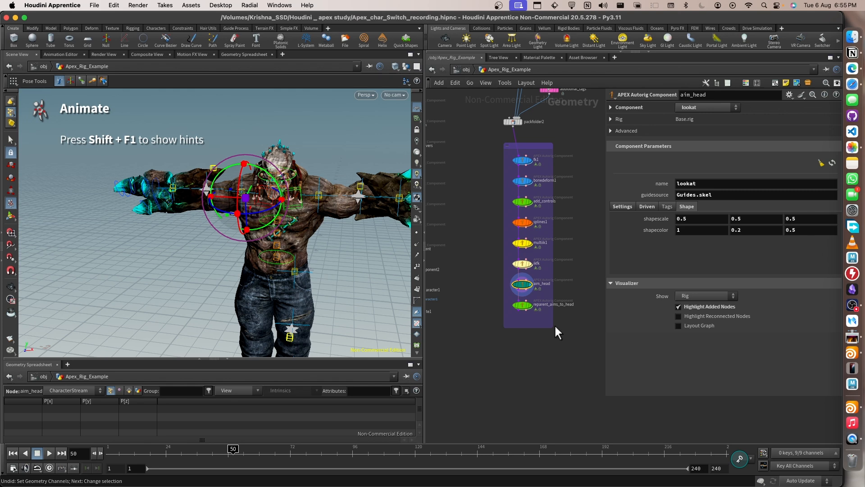
Compare the settings of the reparent_aims_to_head, fk1 and add_controls components.
left_click(523, 305)
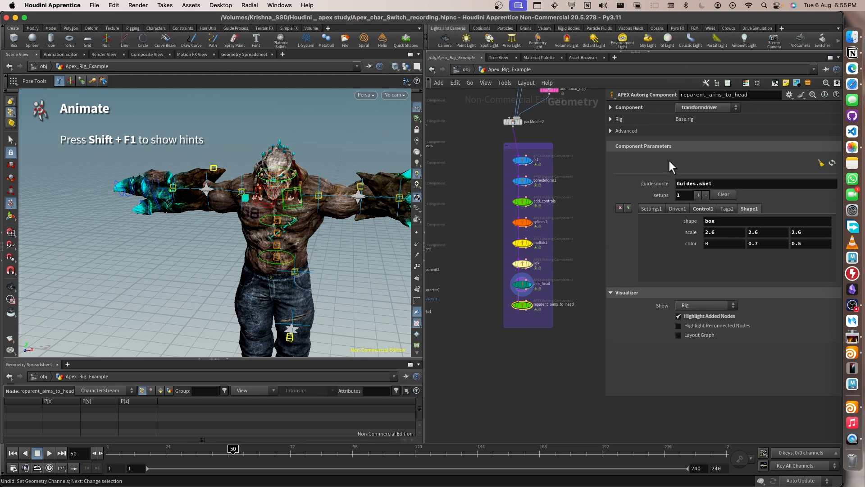
left_click(522, 160)
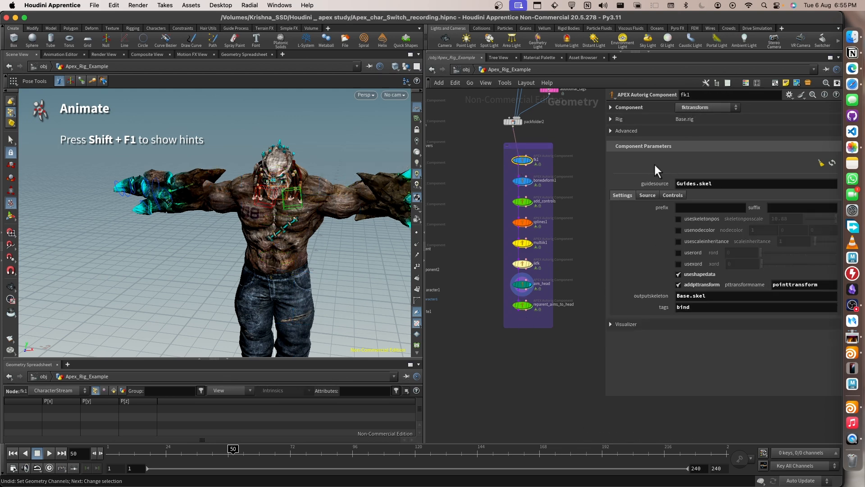
left_click(523, 201)
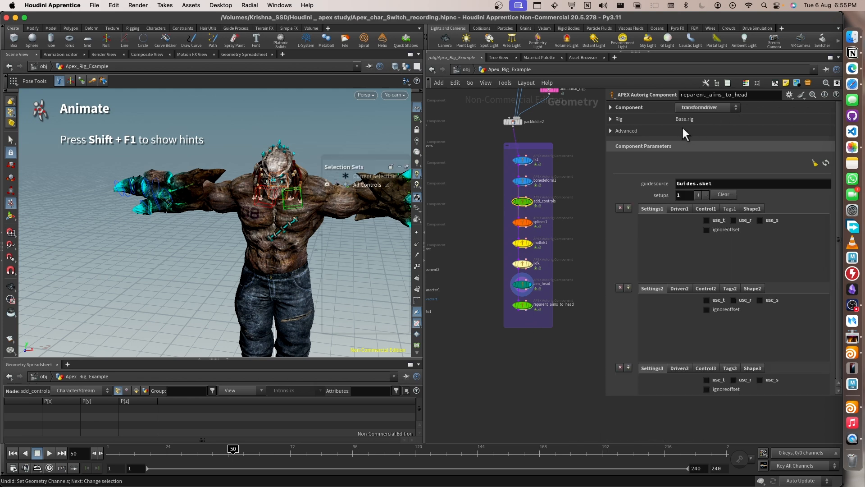
left_click(521, 304)
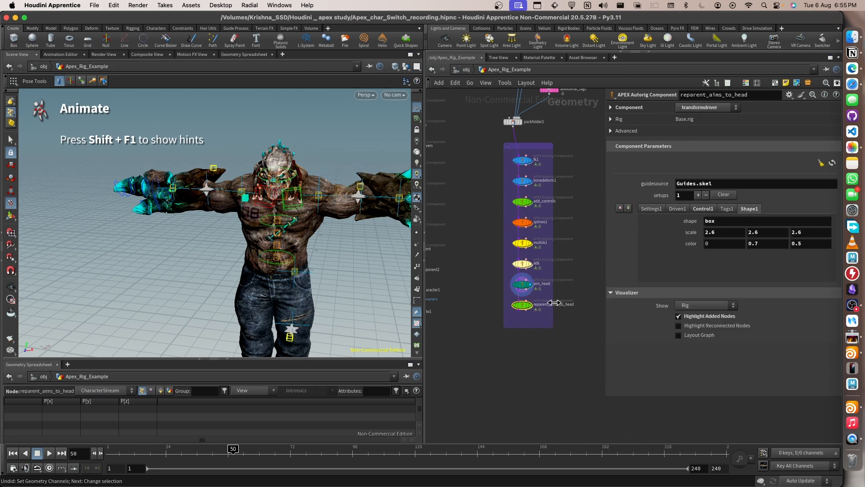
Switch to the reference file char_switch_v001, look over its biped subnetwork, and return to geo1.
scroll(534, 317, "up", 1)
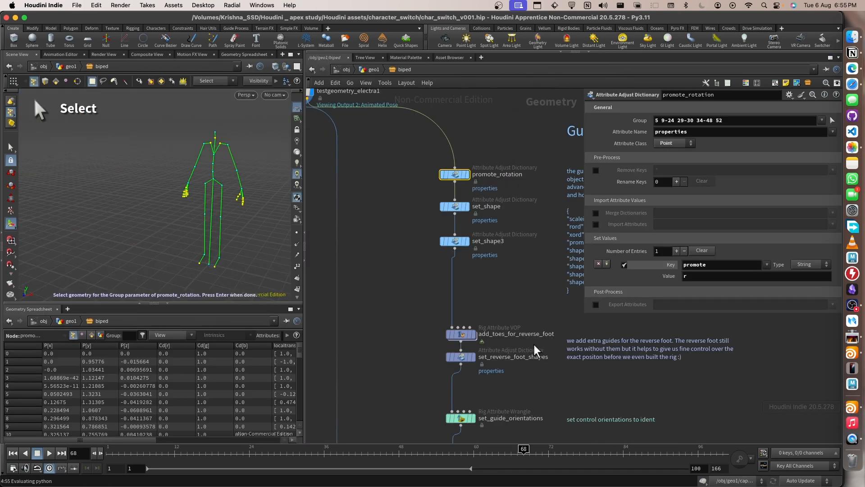
middle_click_drag(534, 373, 487, 72)
middle_click_drag(485, 435, 492, 236)
scroll(492, 234, "down", 10)
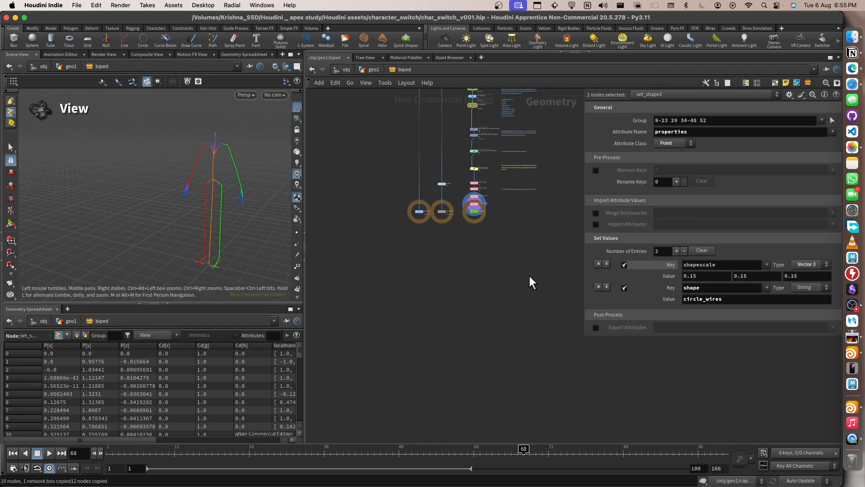
key("h")
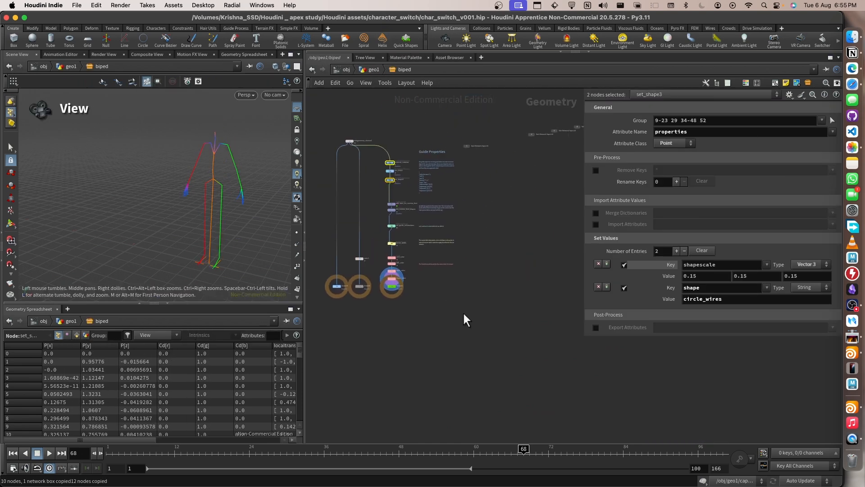
left_click(375, 71)
Follow the reference rig's component chain down to the control configuration and add-character nodes for each character.
middle_click_drag(543, 296, 545, 192)
scroll(490, 203, "down", 8)
scroll(538, 298, "up", 3)
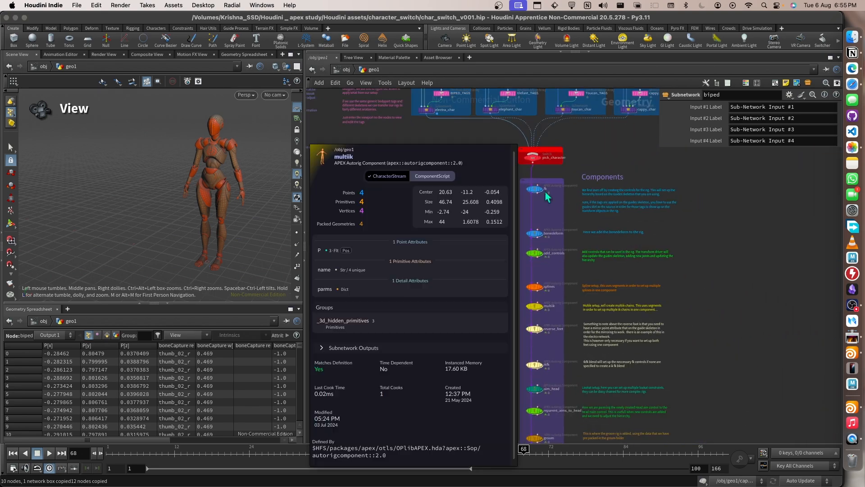
middle_click_drag(685, 363, 670, 191)
scroll(498, 300, "up", 8)
scroll(499, 300, "down", 1)
middle_click_drag(668, 279, 434, 220)
middle_click_drag(391, 245, 669, 250)
scroll(510, 283, "up", 1)
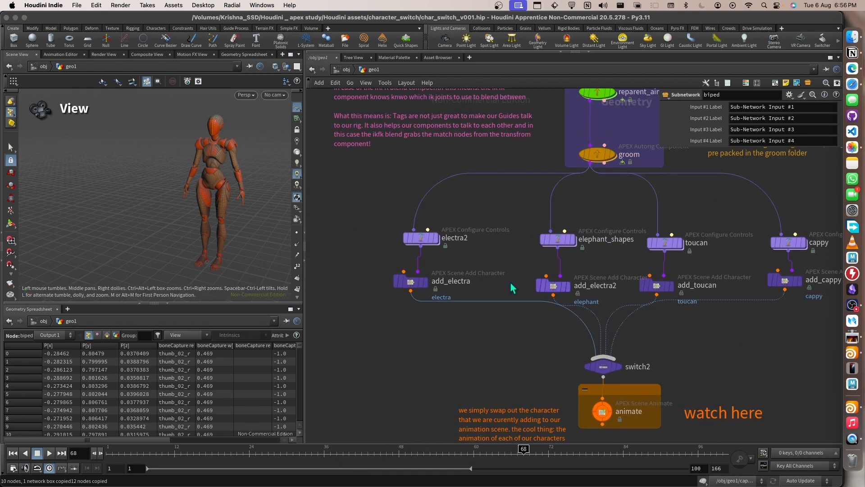
Copy the reference rig's electra2 and add_electra nodes into the creature's network and delete the pasted add_electra.
left_click_drag(369, 215, 432, 282)
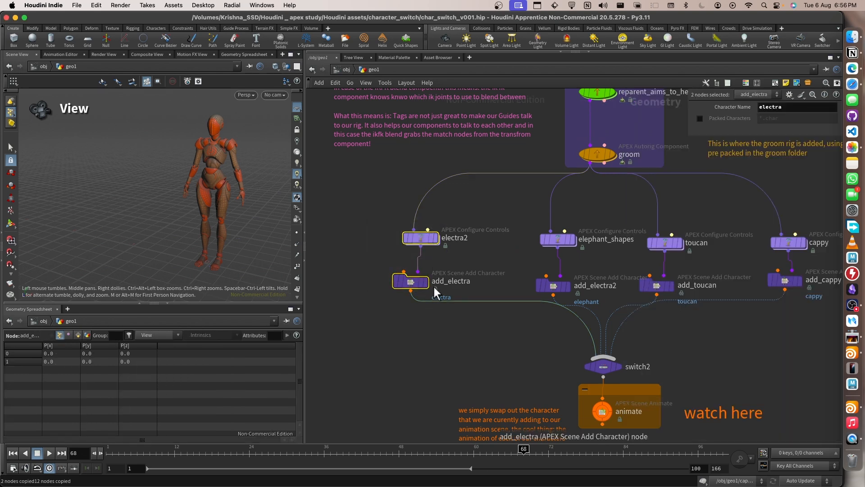
key("super+Tab")
key("super+v")
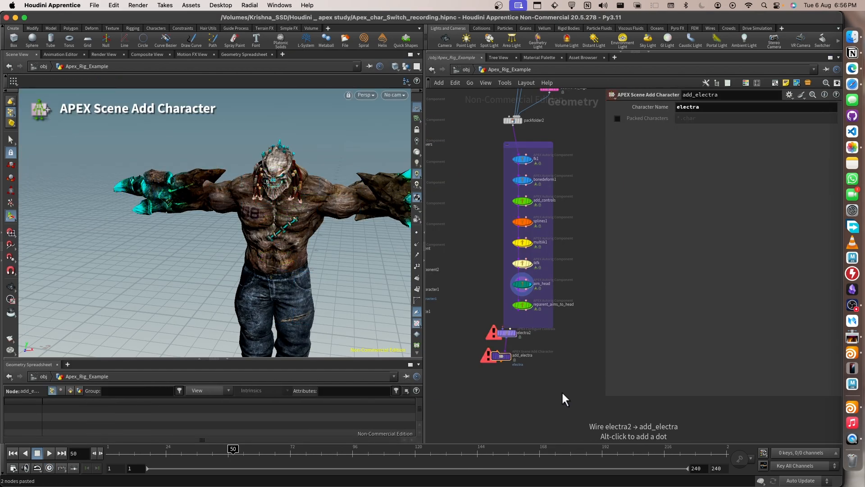
key("Delete")
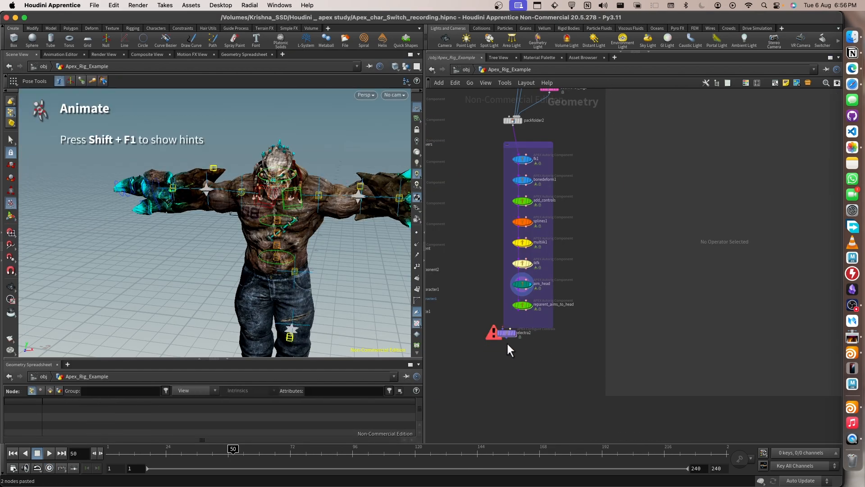
Move electra2 into the component network box below reparent_aims_to_head and display its result.
scroll(508, 345, "up", 3)
mouse_move(518, 333)
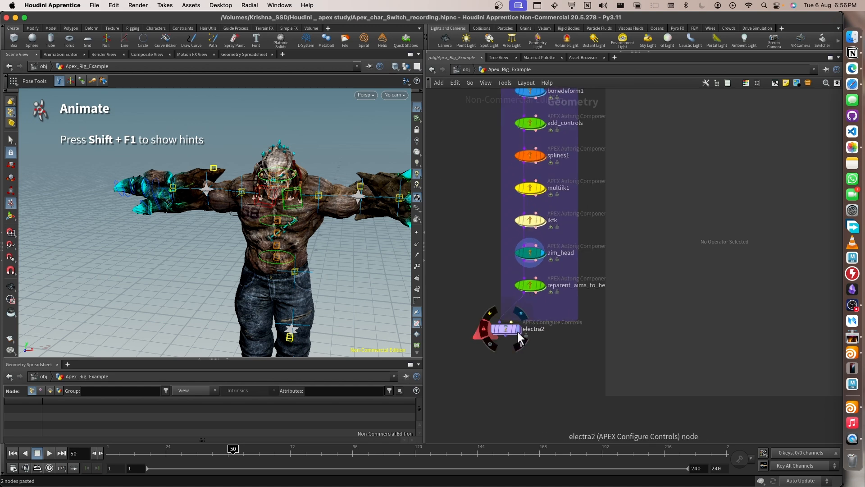
left_click_drag(518, 331, 551, 313)
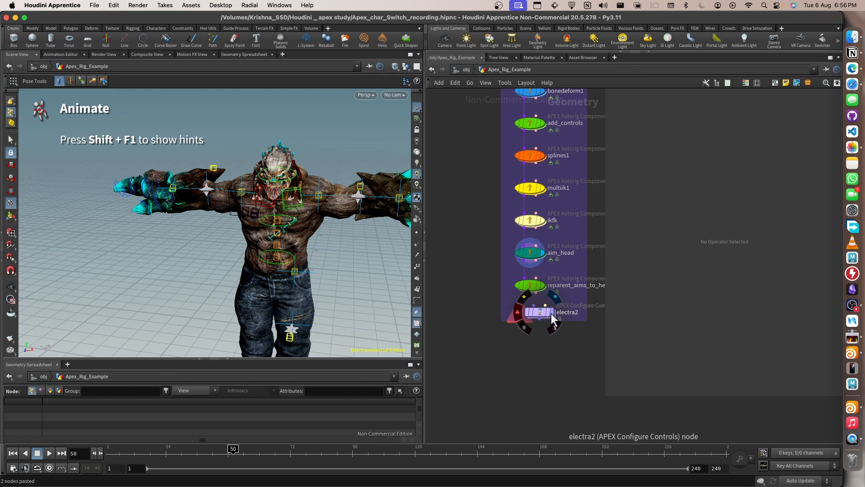
left_click(539, 313)
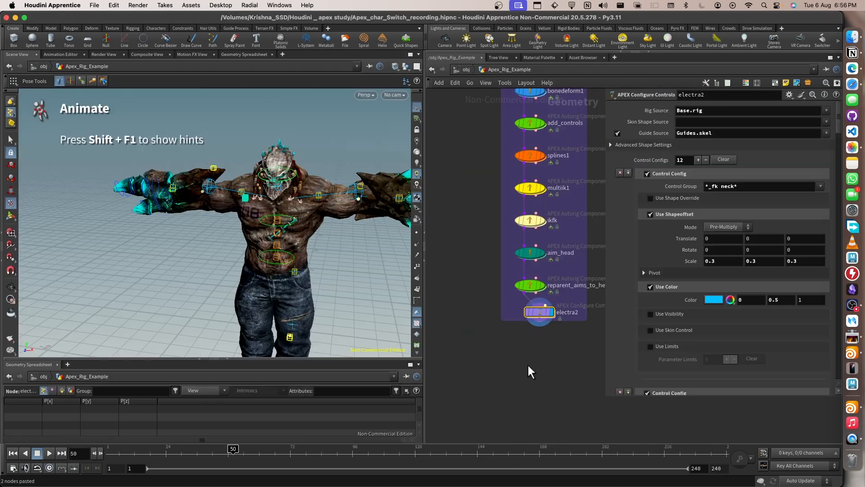
Add an APEX Scene Add Character node connected below electra2 and display its result.
key("Tab")
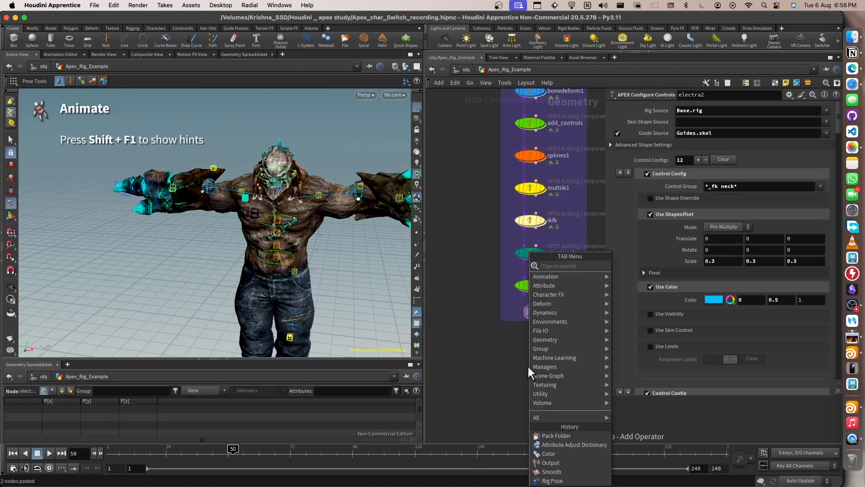
type("add")
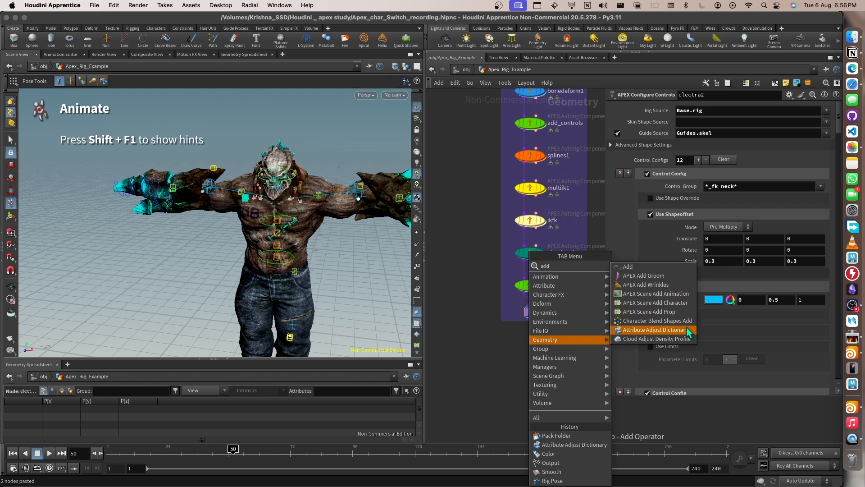
left_click(671, 306)
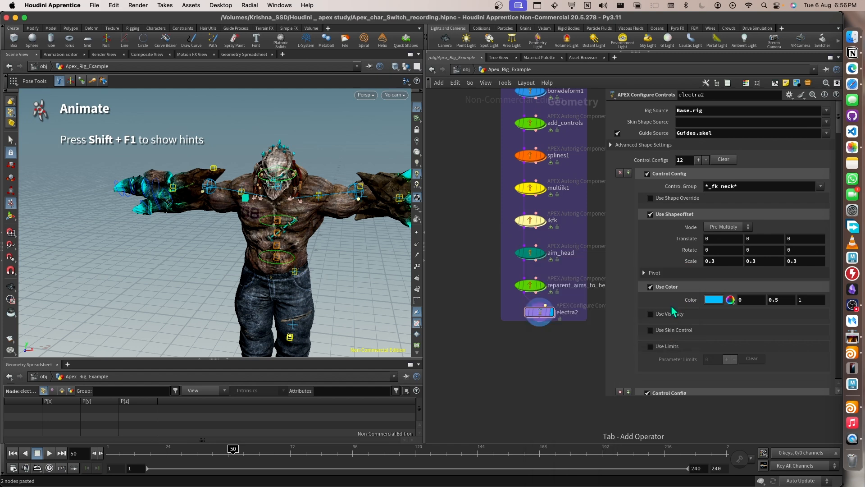
left_click(536, 363)
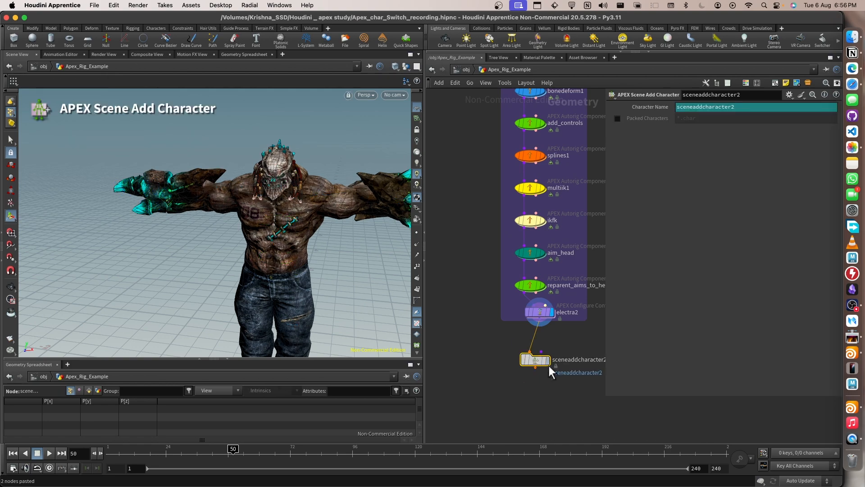
key("super+Tab")
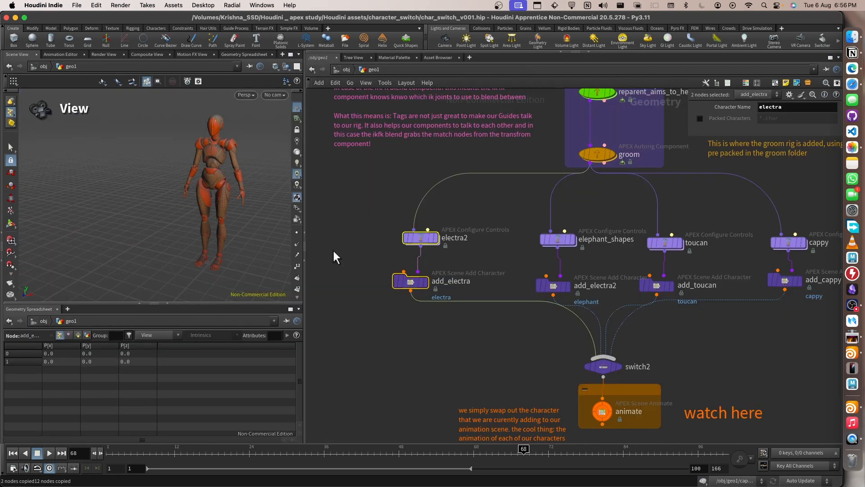
key("super+Tab")
key("super+v")
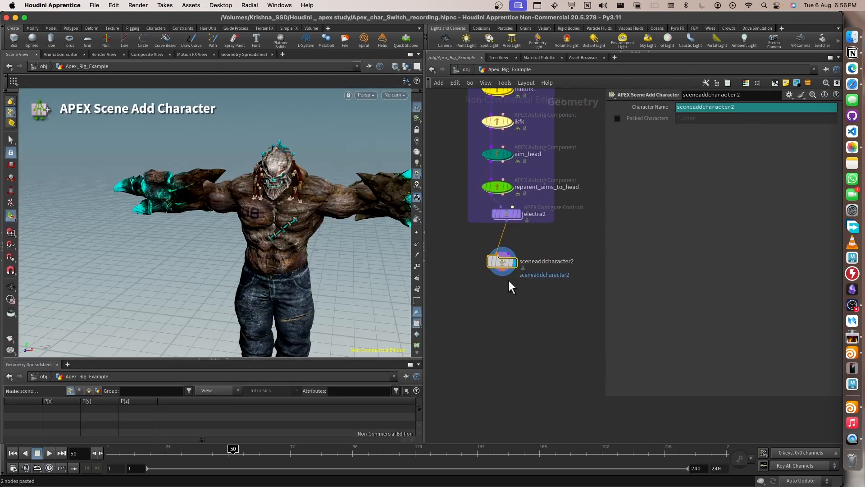
Try an APEX Scene Add Animation node below sceneaddcharacter2 and view the whole creature with it.
key("Tab")
type("scen")
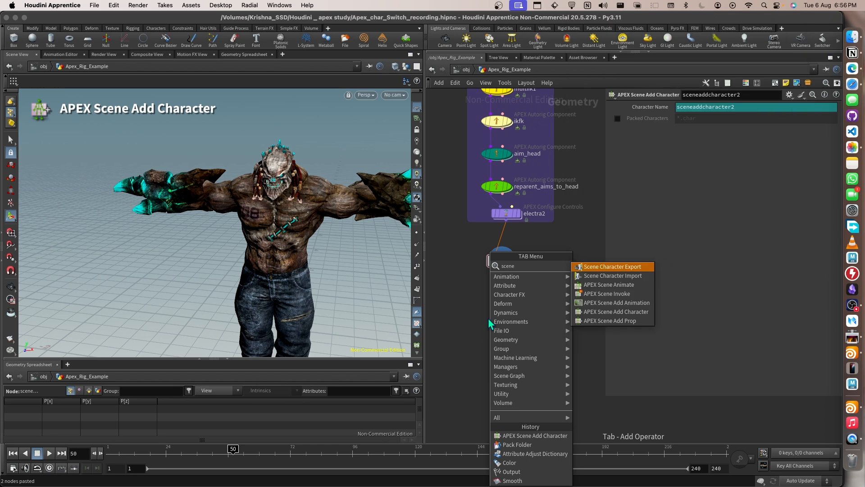
key("Down")
key("Down")
key("Down")
key("Down")
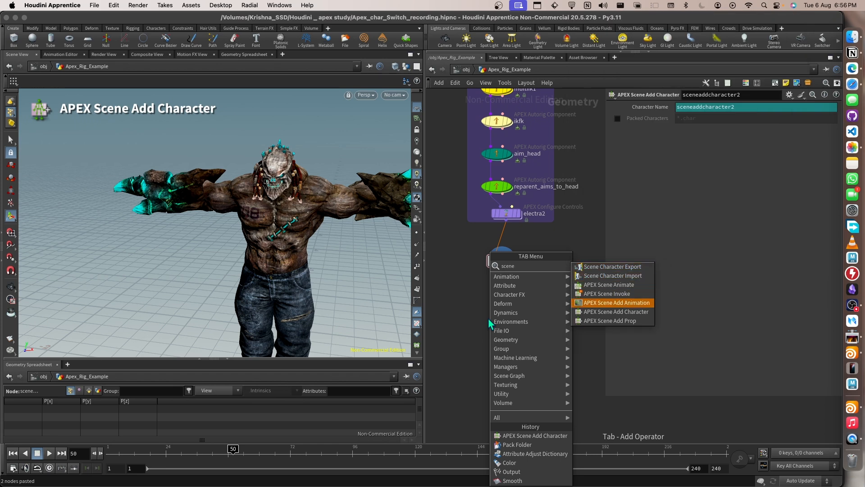
key("Return")
left_click(489, 317)
left_click_drag(498, 273, 513, 317)
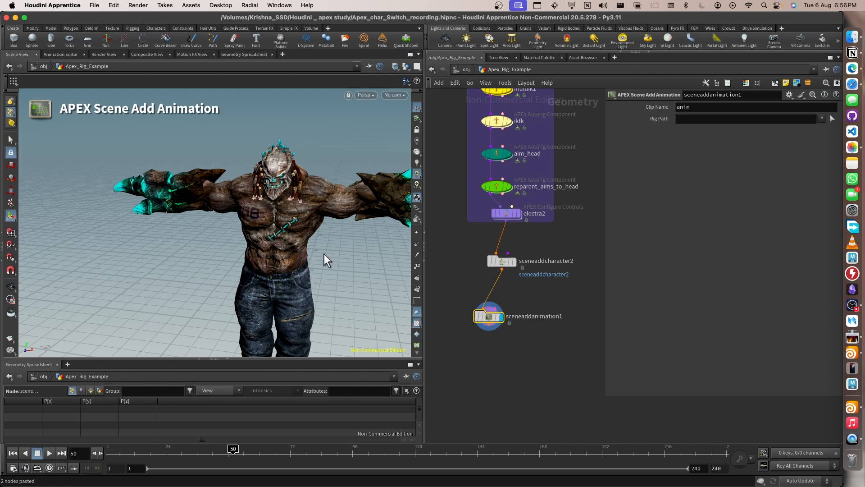
key("Escape")
left_click_drag(325, 252, 257, 216)
key("Return")
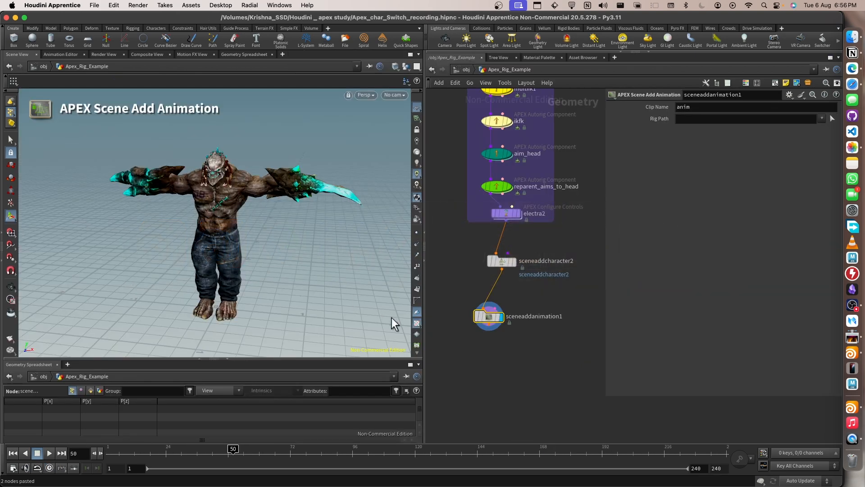
Replace the scene-animation node with an APEX Scene Animate node fed by sceneaddcharacter2 and display the creature's controls.
key("Tab")
type("pexsc")
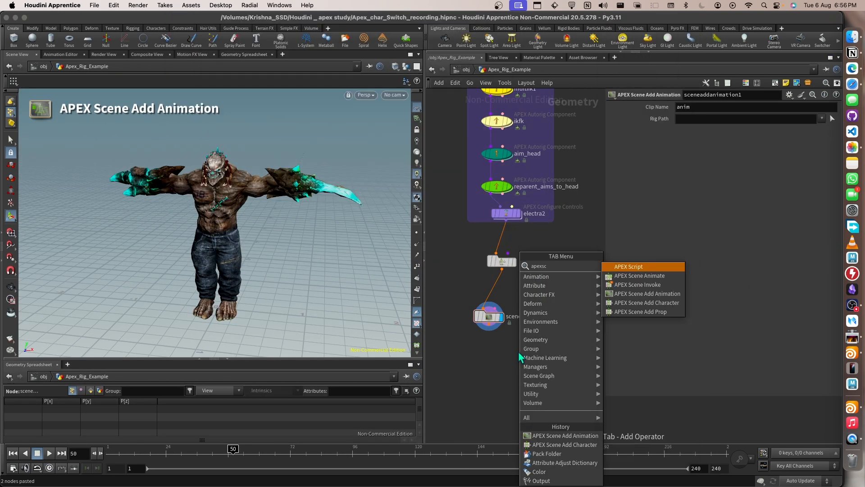
key("Down")
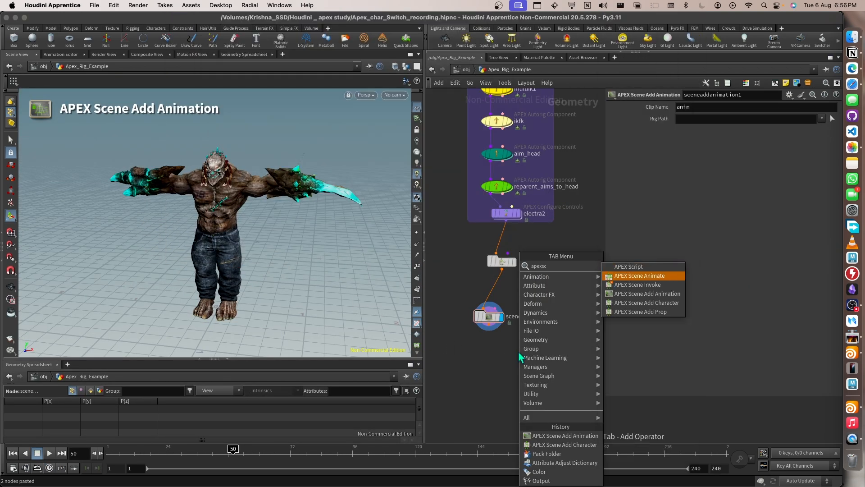
key("Return")
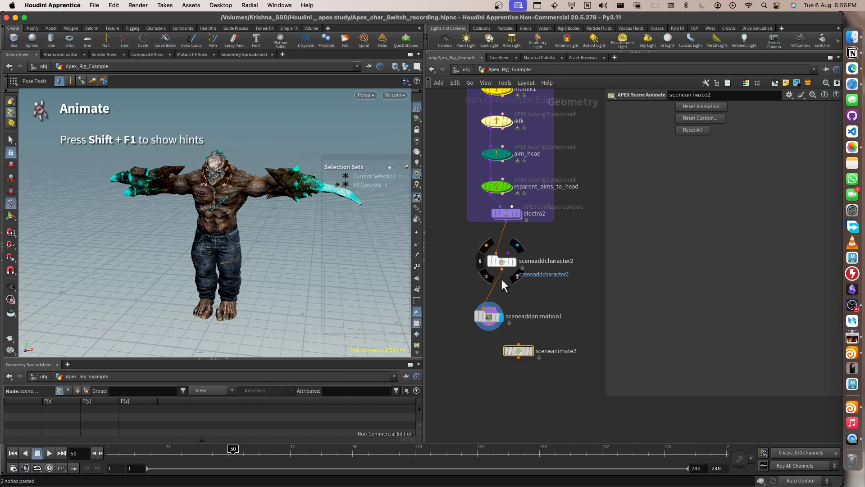
left_click_drag(501, 270, 496, 311)
left_click(490, 324)
left_click(489, 321)
left_click(490, 320)
key("Delete")
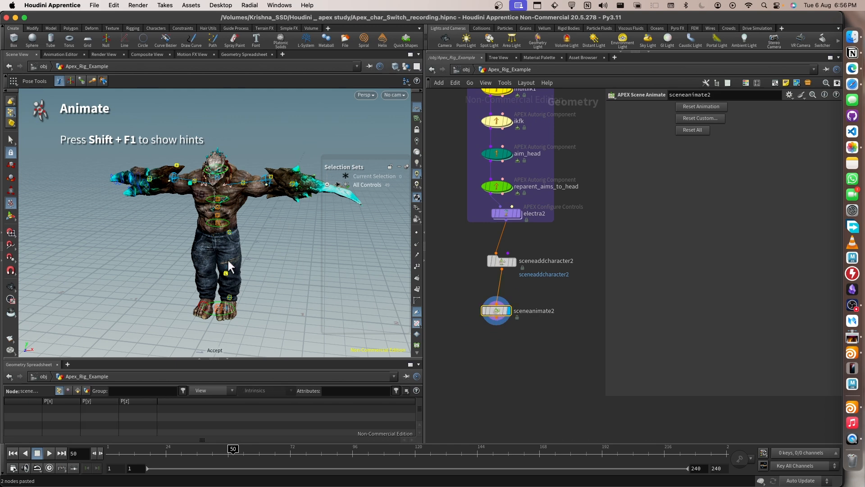
mouse_move(203, 267)
left_mouse_down("alt")
mouse_move(236, 251)
mouse_move(194, 254)
left_mouse_up("alt")
left_click_drag(133, 194, 196, 283, "alt")
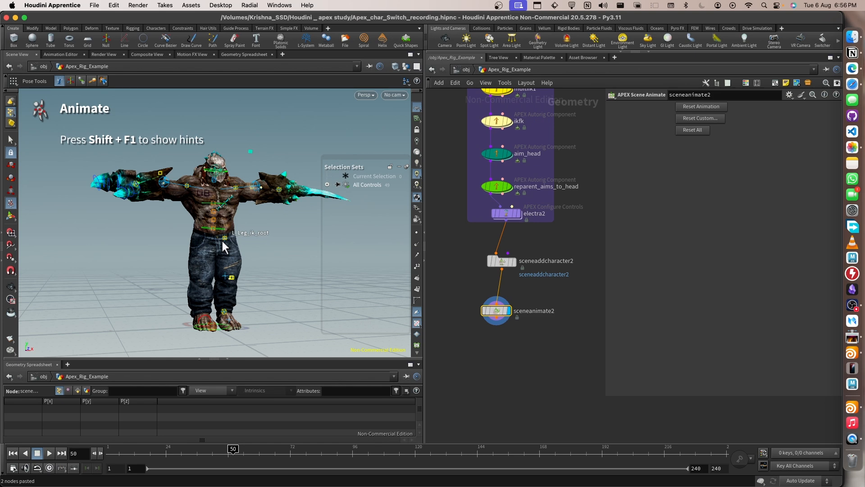
Open the cre_setup subnetwork and inspect skeleton2's joints in the geometry spreadsheet and the viewport.
scroll(473, 223, "up", 10)
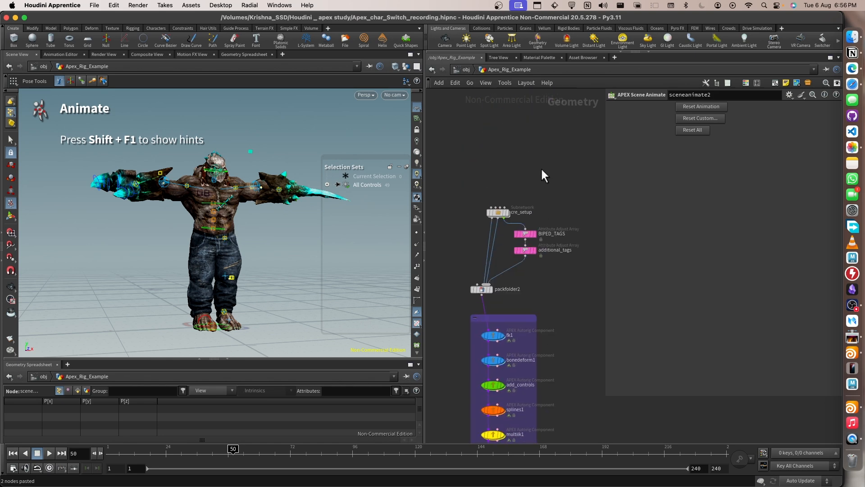
double_click(495, 213)
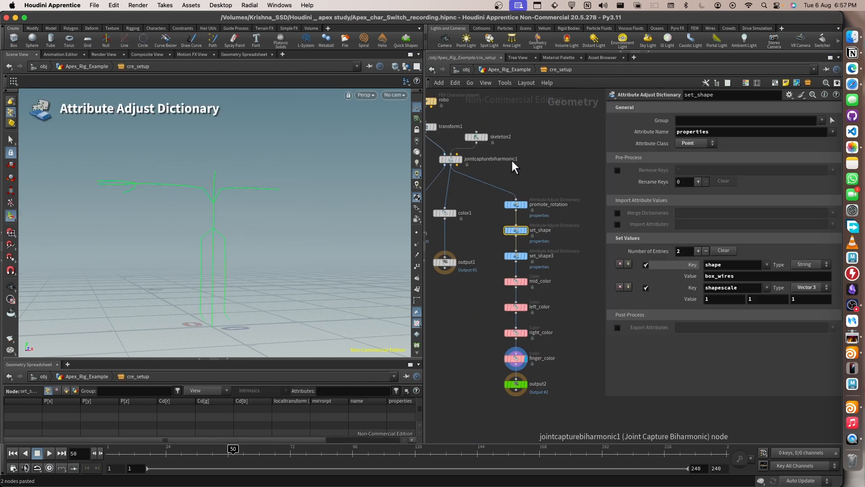
left_click(476, 137)
right_click(477, 138)
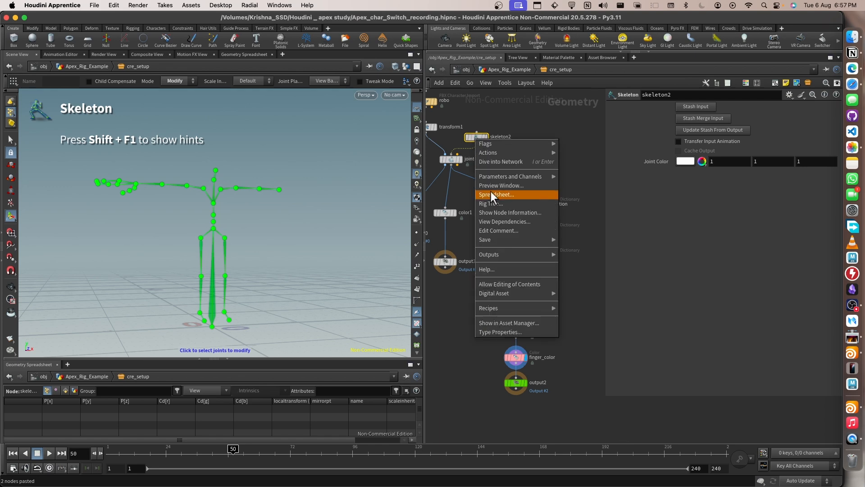
left_click(494, 197)
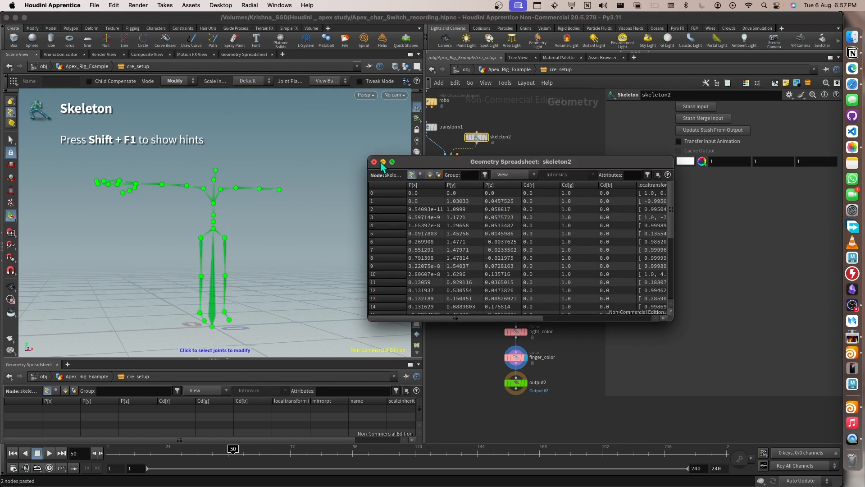
left_click(375, 162)
left_click_drag(267, 257, 216, 275, "alt")
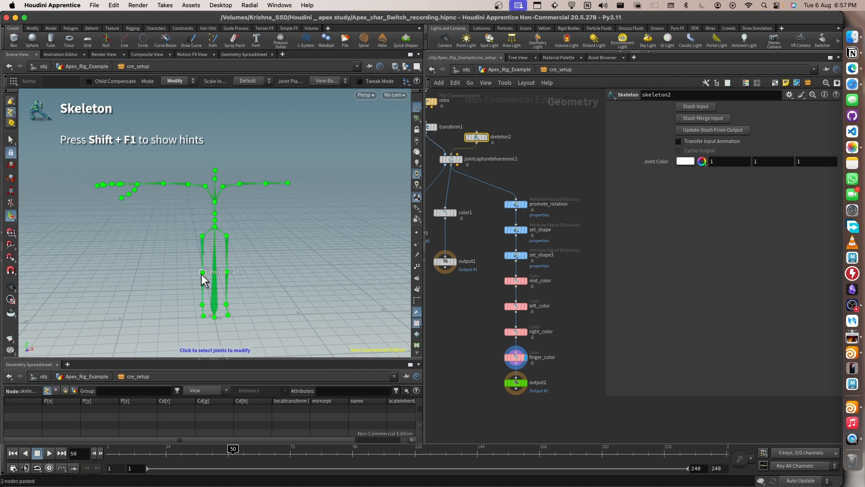
Open skeleton2's Rig Tree, expand it to the legs, and rename the mirrored thigh joint thigh_r.
right_click(478, 137)
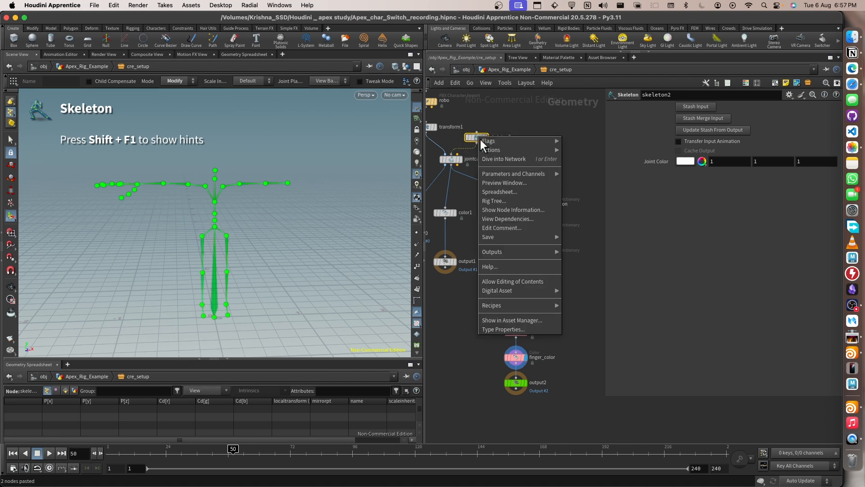
left_click(513, 206)
left_click(428, 119)
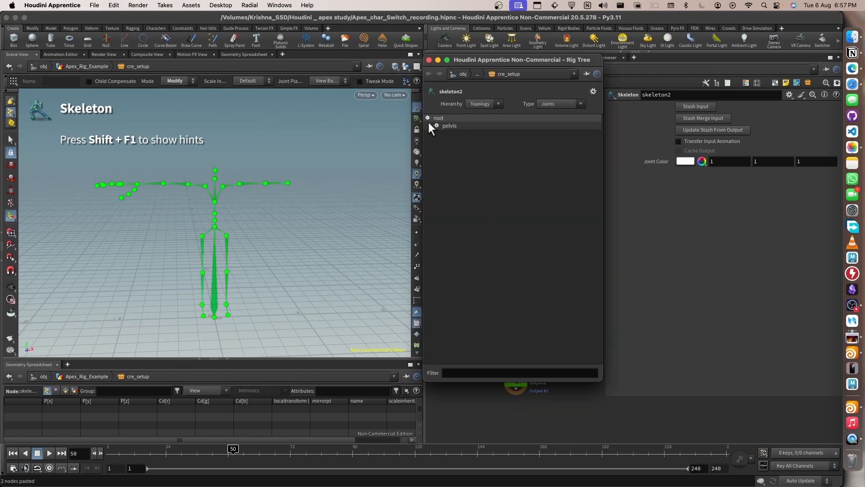
left_click(436, 126)
left_click(471, 150)
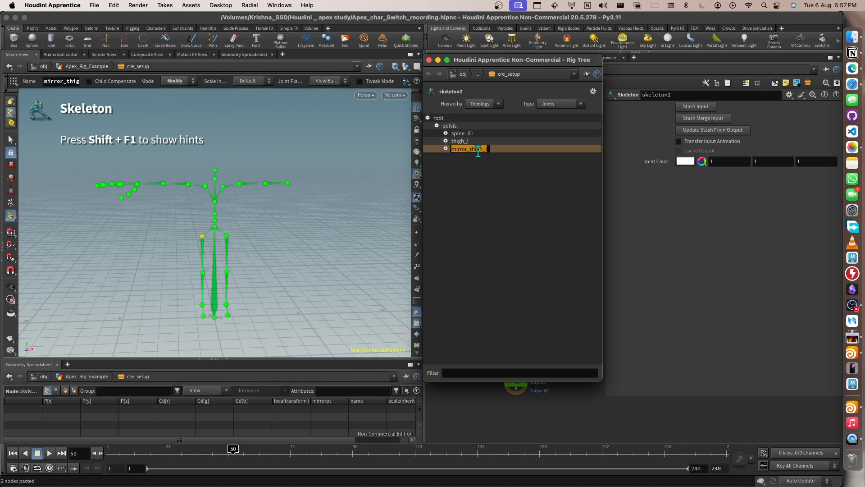
double_click(469, 149)
key("BackSpace")
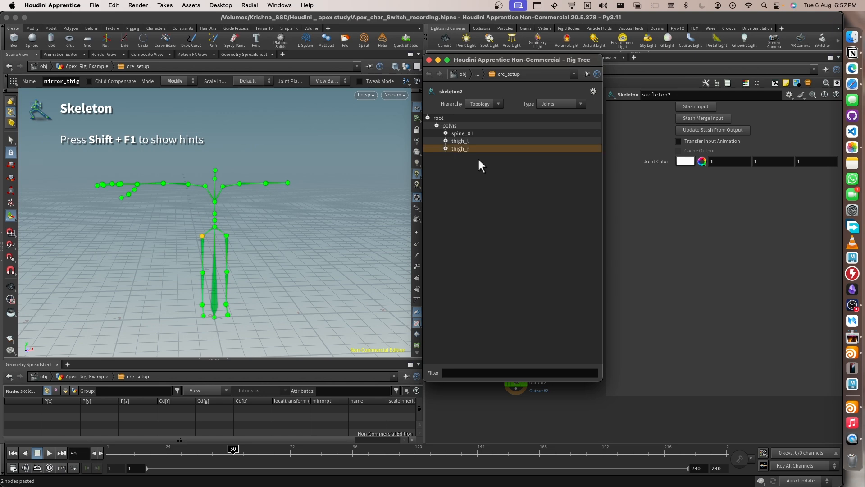
key("Return")
Expand the joints below thigh_r and rename the mirrored calf joint calf_r.
left_click(446, 148)
left_click(455, 157)
left_click(463, 164)
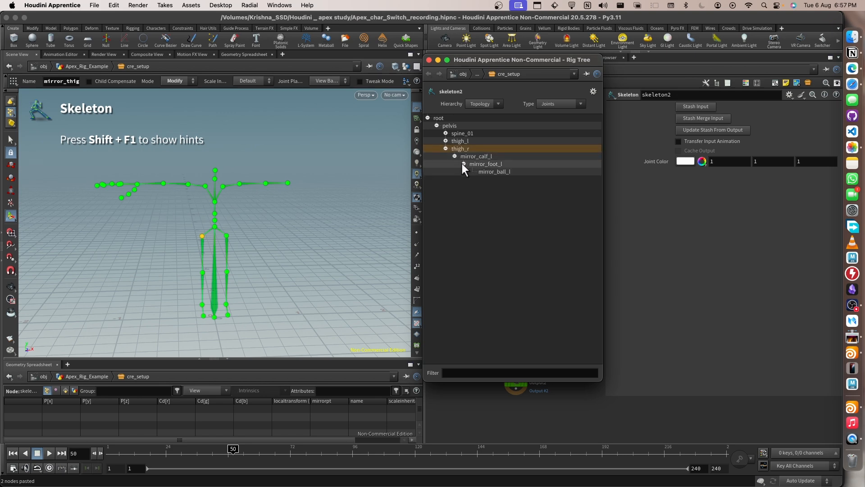
left_click(479, 156)
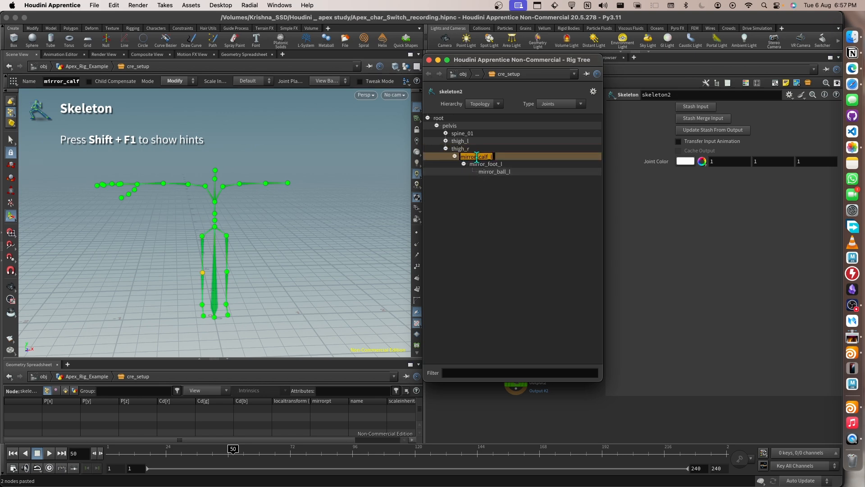
double_click(478, 156)
type("calf_r")
key("Return")
Rename the mirrored foot joint under calf_r as foot_r.
left_click(483, 164)
double_click(485, 164)
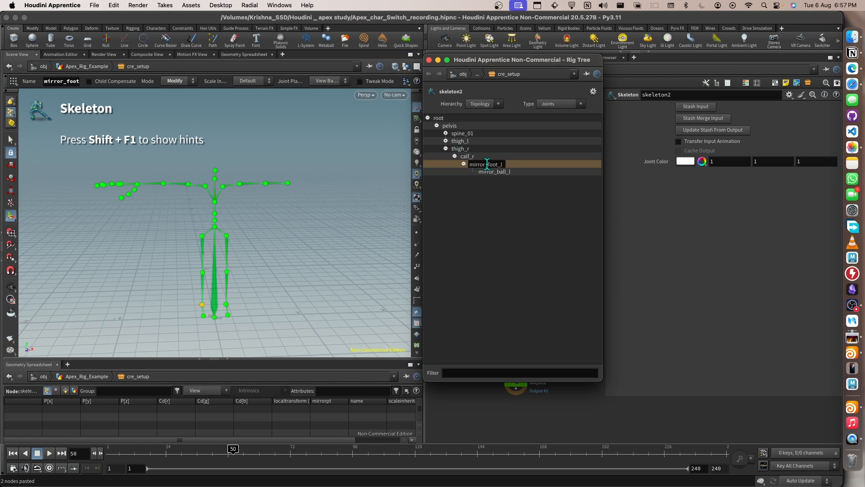
key("BackSpace")
key("BackSpace")
key("BackSpace")
key("BackSpace")
key("BackSpace")
key("BackSpace")
key("BackSpace")
type("r")
key("Return")
Rename the mirrored ball joint under foot_r as ball_r and close the Rig Tree.
left_click(500, 173)
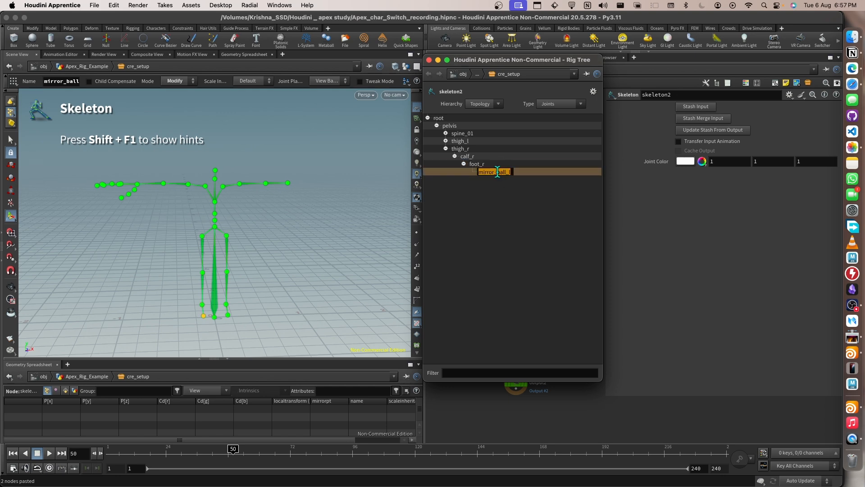
double_click(497, 172)
left_click(489, 206)
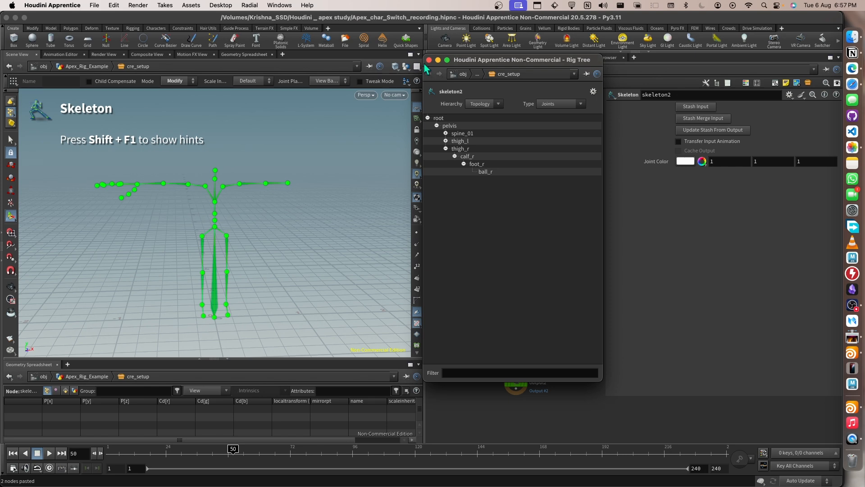
left_click(429, 60)
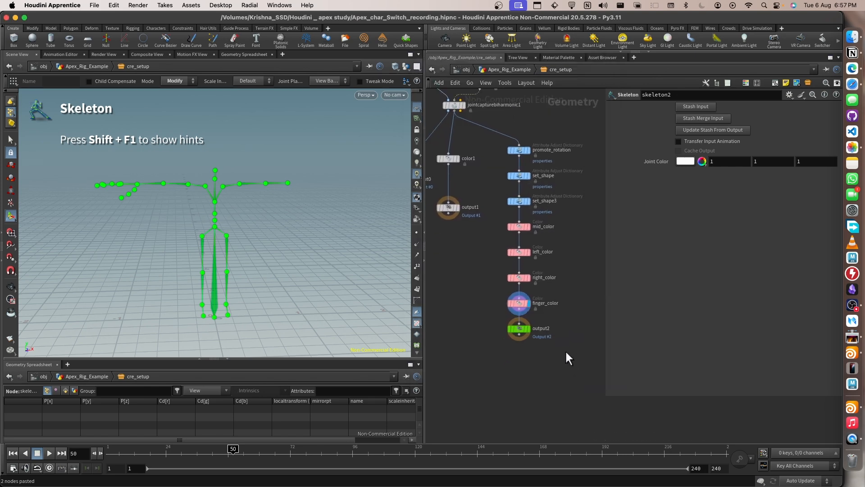
Return to Apex_Rig_Example and examine the creature's controls with sceneanimate2 selected.
left_click(500, 68)
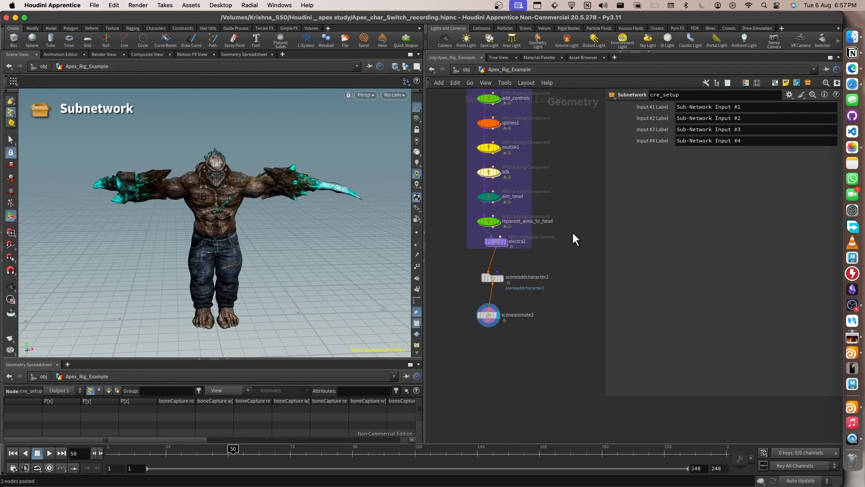
middle_click_drag(562, 315, 564, 270)
left_click_drag(535, 307, 460, 254)
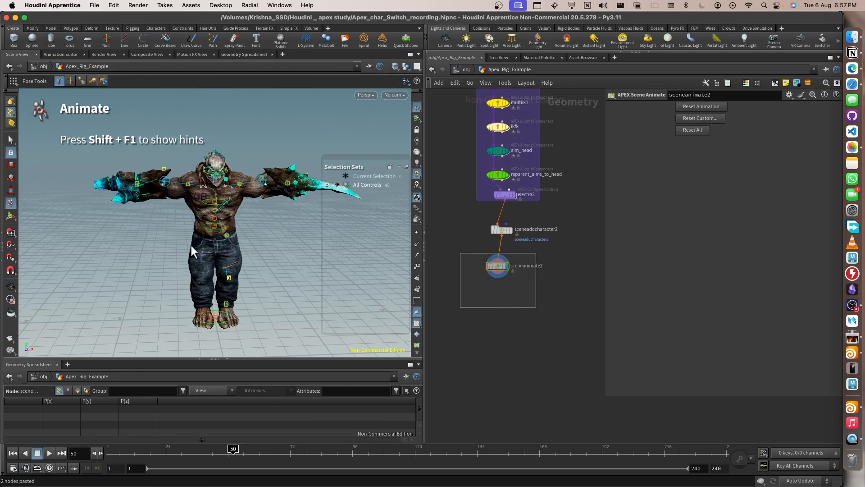
left_click_drag(201, 253, 301, 287, "alt")
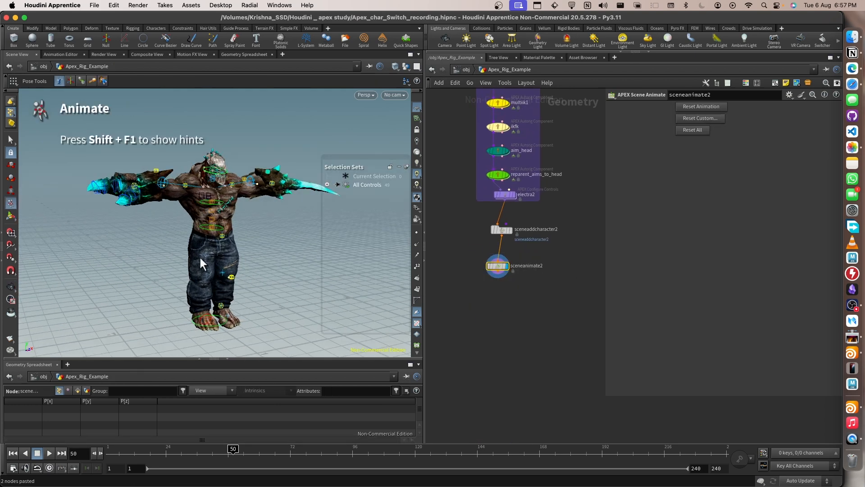
Enter the cre_setup subnetwork and check the joint names down to calf_r in skeleton2's Rig Tree.
middle_click_drag(536, 96, 543, 344)
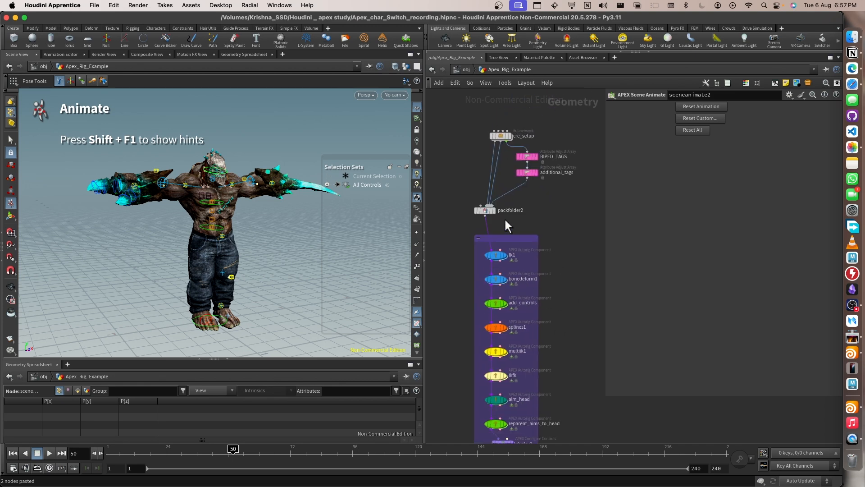
double_click(501, 141)
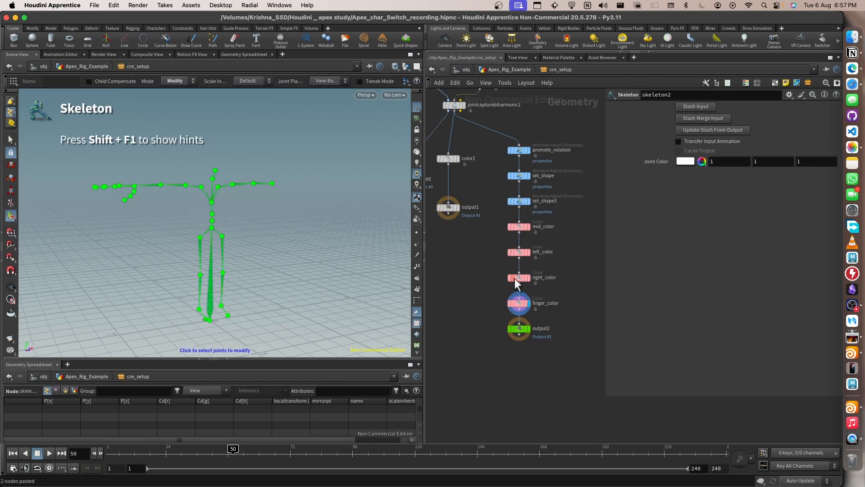
middle_click_drag(515, 277, 557, 384)
right_click(523, 185)
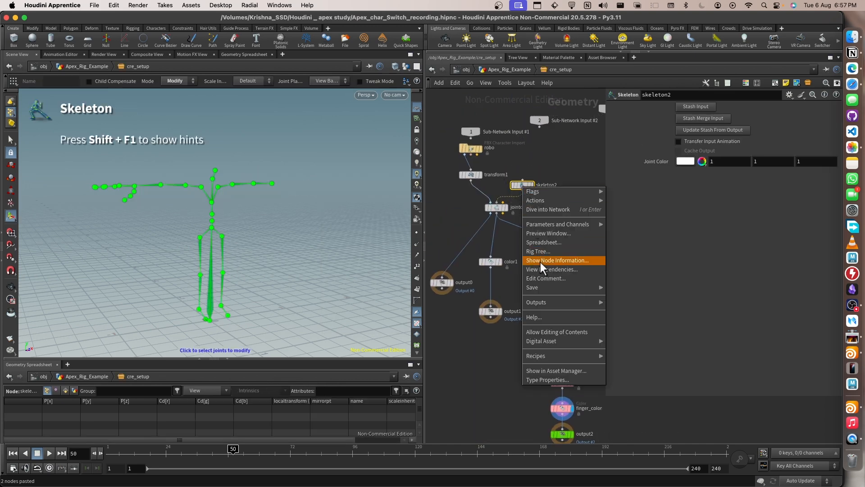
left_click(542, 251)
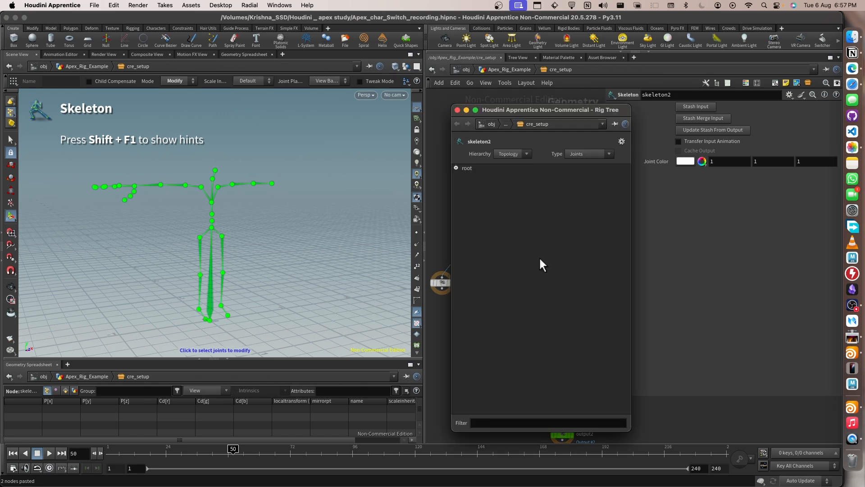
left_click(456, 168)
left_click(459, 175)
left_click(465, 175)
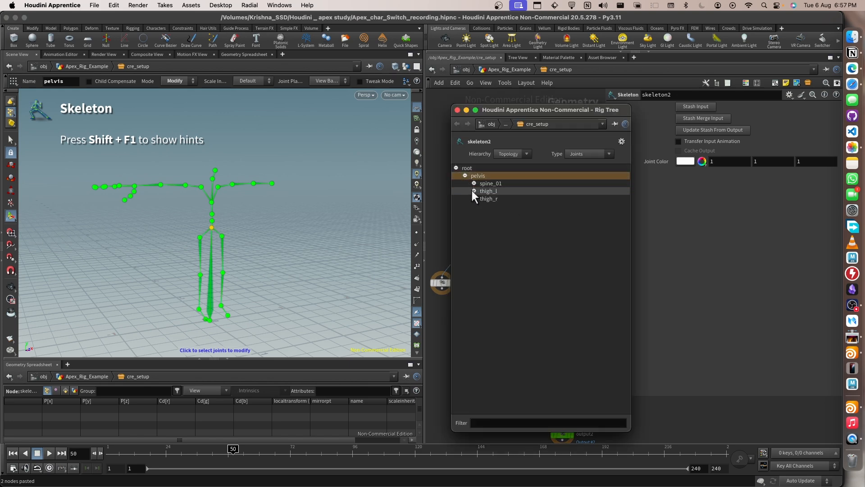
left_click(474, 199)
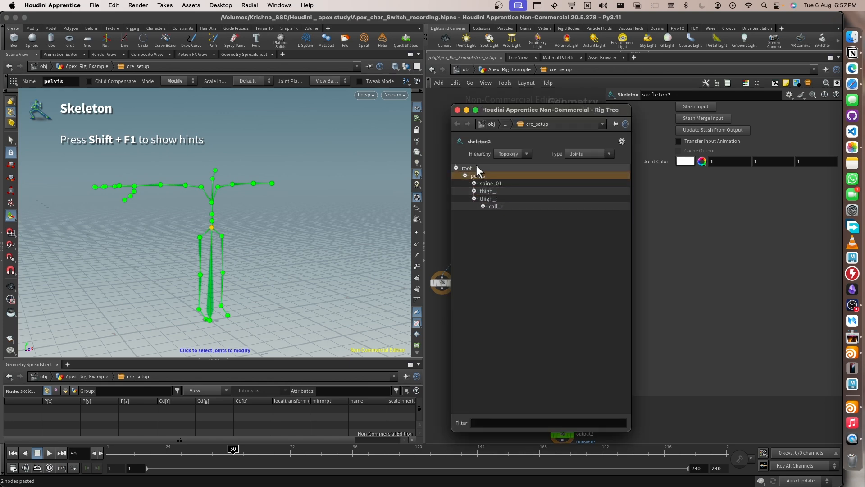
left_click(456, 110)
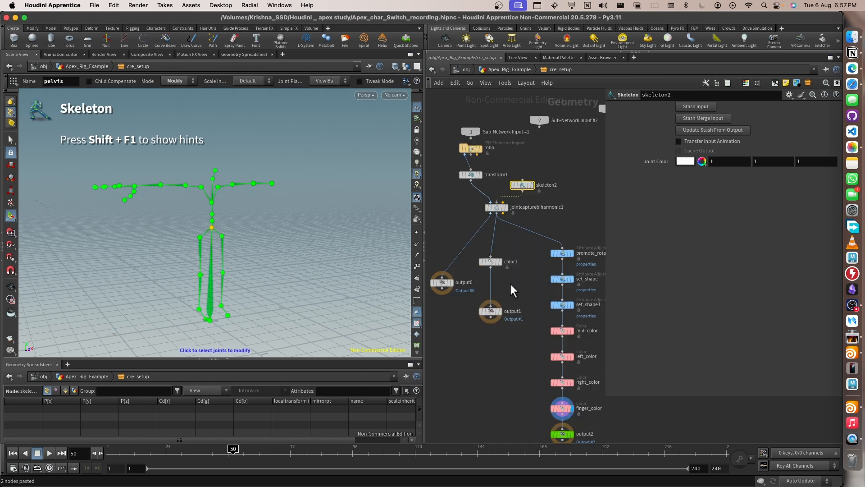
Return to Apex_Rig_Example and review the BIPED_TAGS, additional_tags and packfolder2 nodes.
left_click(505, 70)
left_click(525, 153)
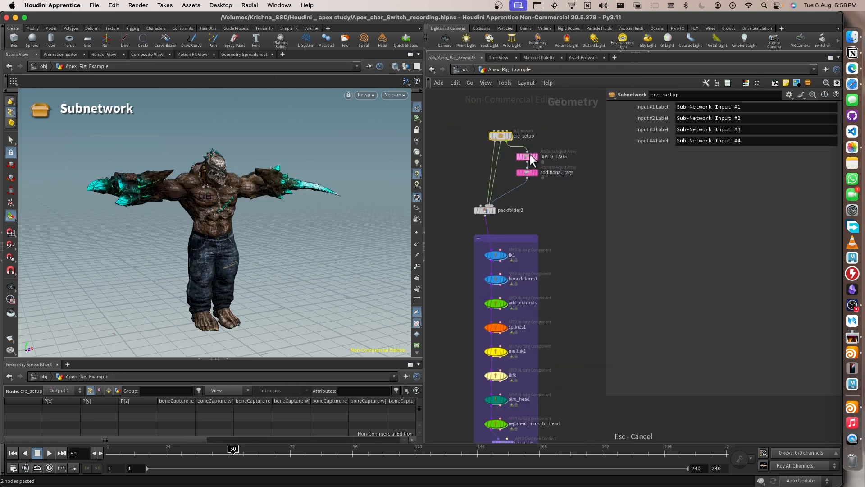
left_click(530, 159)
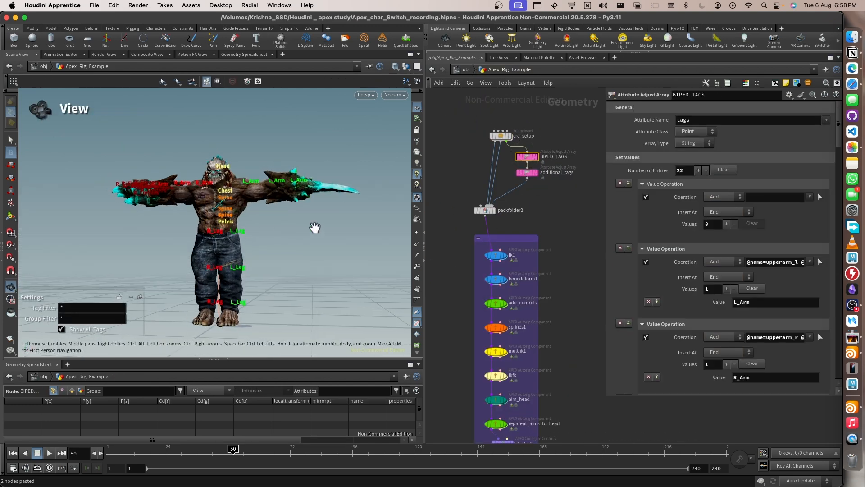
left_click(532, 174)
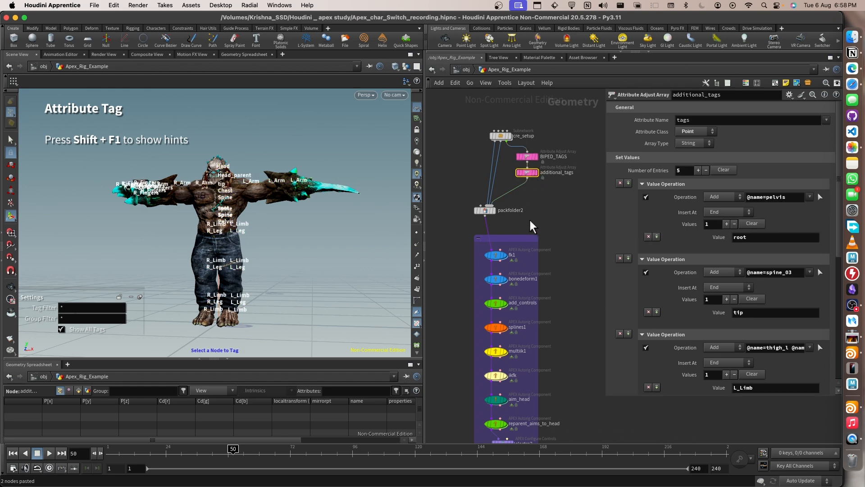
left_click(485, 212)
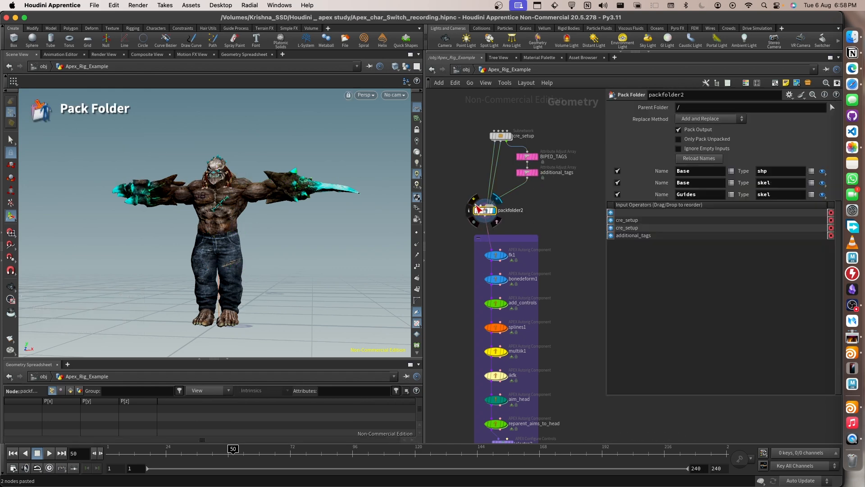
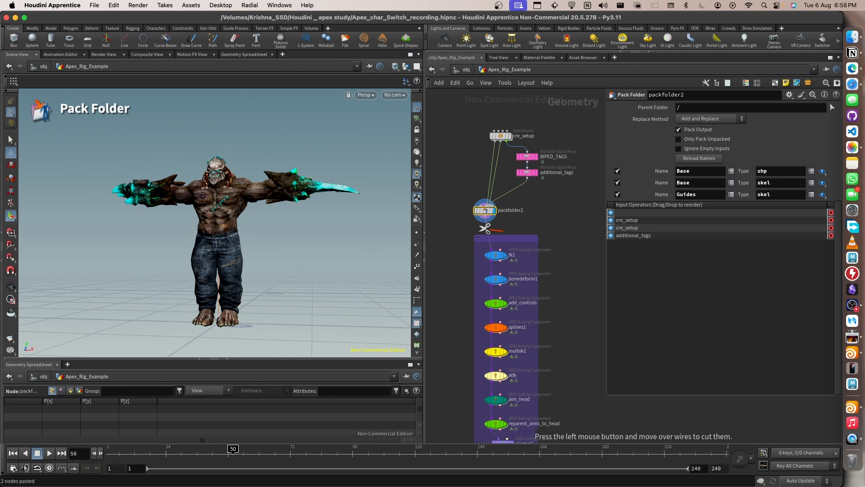
Review the autorig components fk1, bonedeform1, splines1 and multiik1, and select sceneanimate2.
left_click(497, 257)
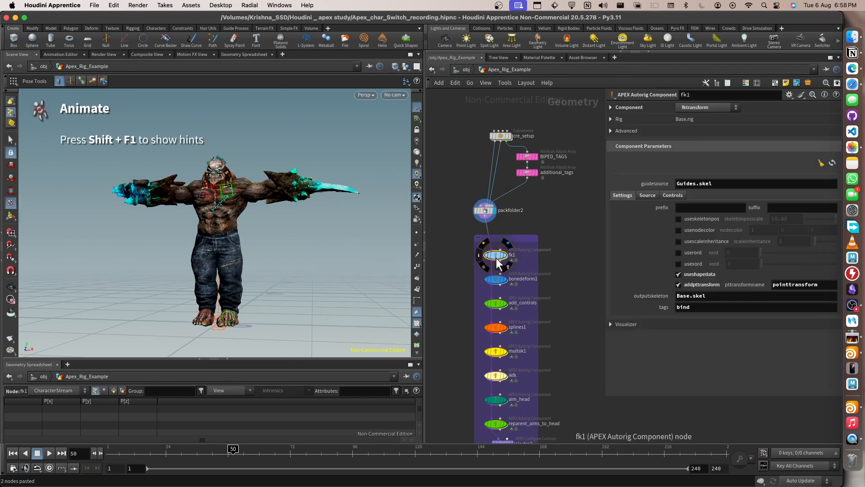
left_click(497, 280)
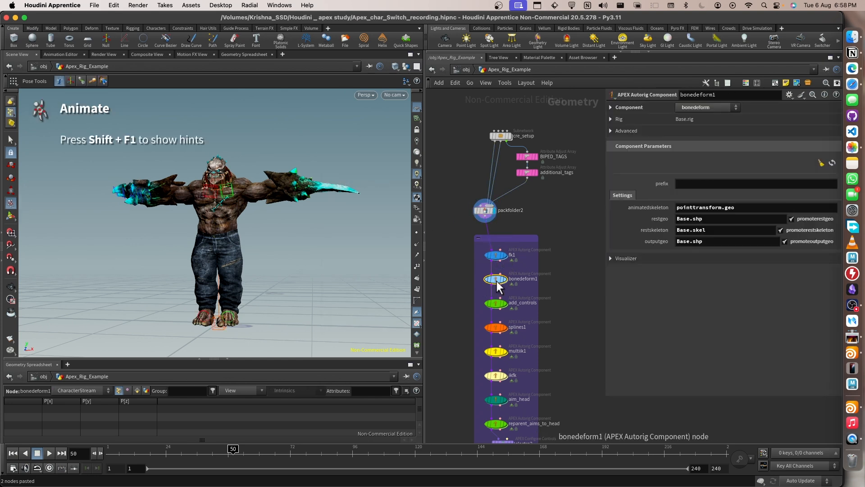
left_click(495, 327)
left_click(496, 351)
left_click_drag(284, 310, 399, 313, "alt")
middle_click_drag(571, 341, 575, 194, "alt")
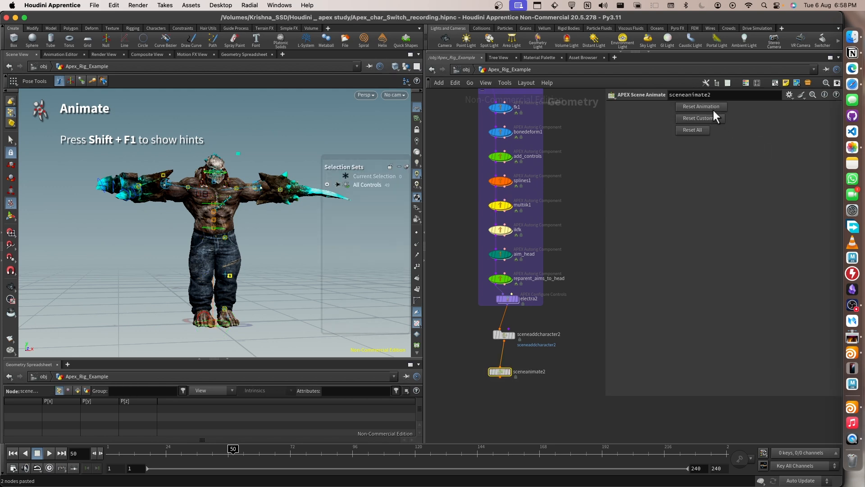
Select the creature's left and right leg IK pole vector controls and move both forward, away from the knees.
left_click_drag(120, 263, 212, 261, "alt")
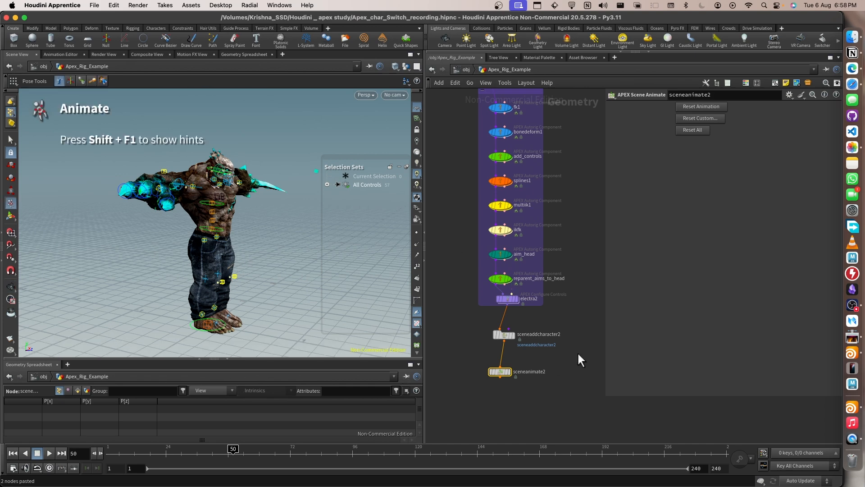
left_click_drag(196, 234, 228, 236, "alt")
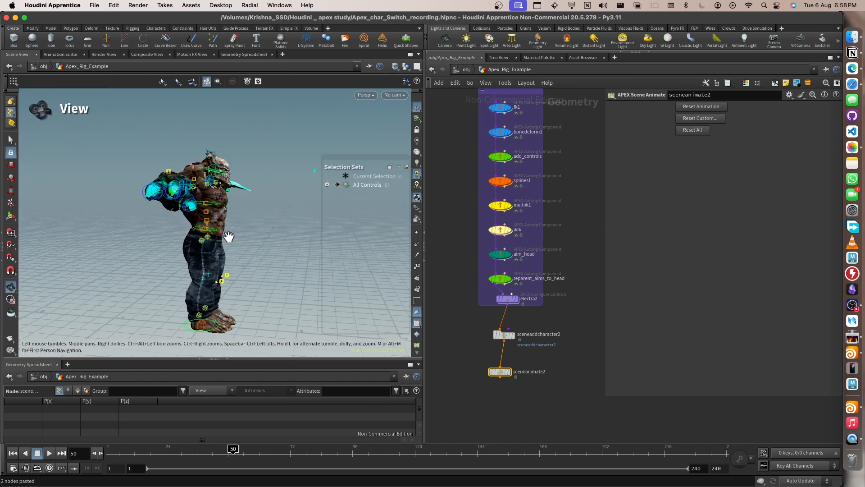
left_click(220, 281)
left_click_drag(234, 303, 241, 288, "alt")
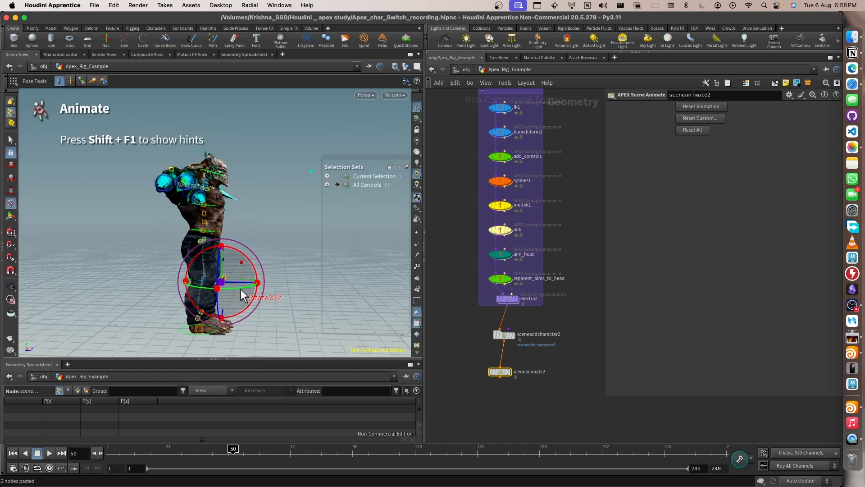
left_click(240, 273)
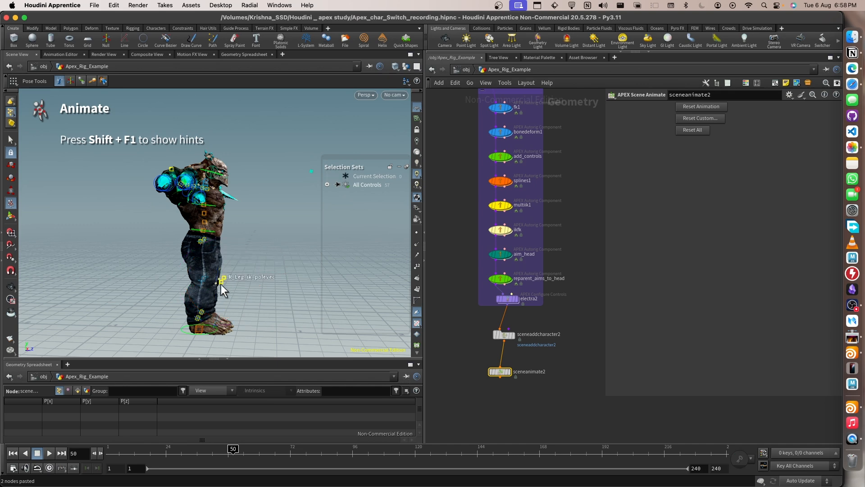
left_click(222, 283)
mouse_move(230, 284)
left_mouse_down("alt")
mouse_move(244, 284)
mouse_move(227, 291)
left_mouse_up("alt")
left_click(276, 270)
left_click(245, 280)
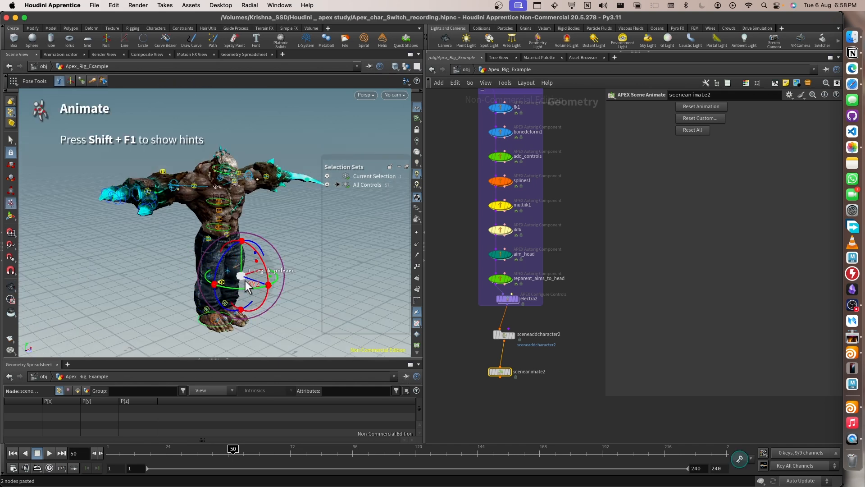
left_click(221, 282, "shift")
left_click_drag(230, 286, 284, 293)
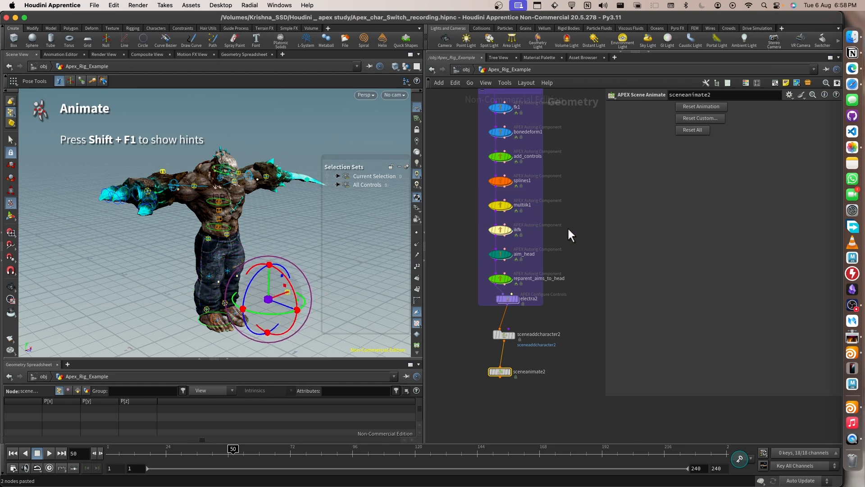
Examine multiik1's driven, parents, tags and shape settings.
left_click(513, 205)
left_click(678, 218)
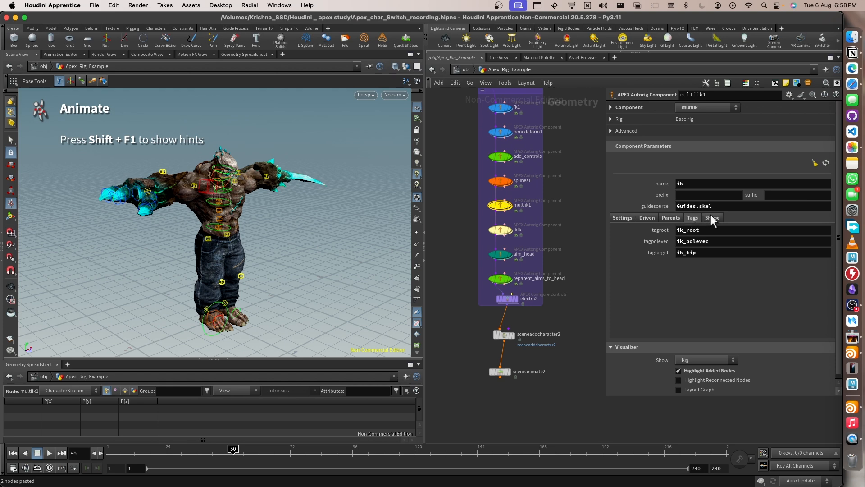
left_click(710, 215)
left_click(674, 215)
left_click(648, 217)
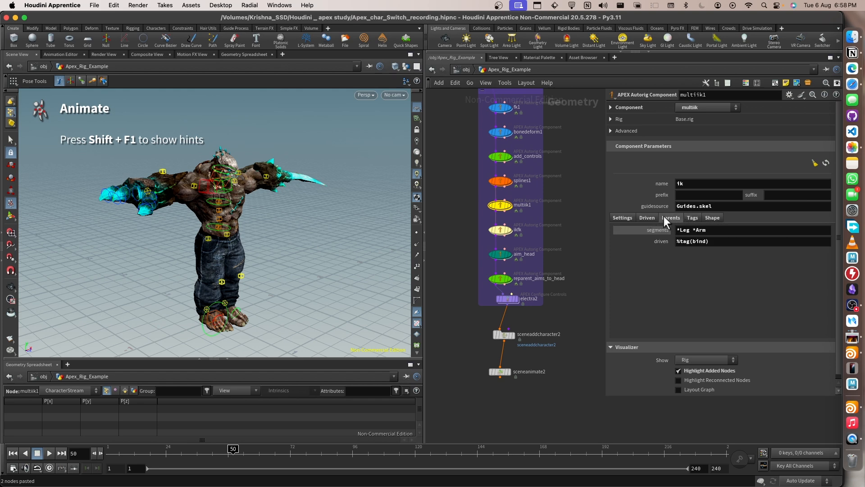
left_click(664, 216)
left_click(694, 218)
left_click(710, 216)
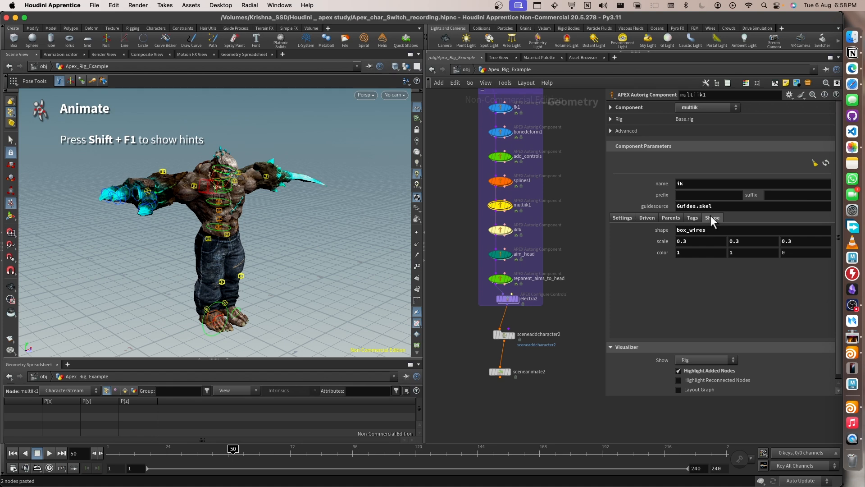
Try lifting the right leg with its foot IK control to test the knee bend, and undo the pose.
left_click_drag(246, 274, 257, 299, "alt")
left_click(195, 319)
left_click(264, 258)
left_click(257, 258)
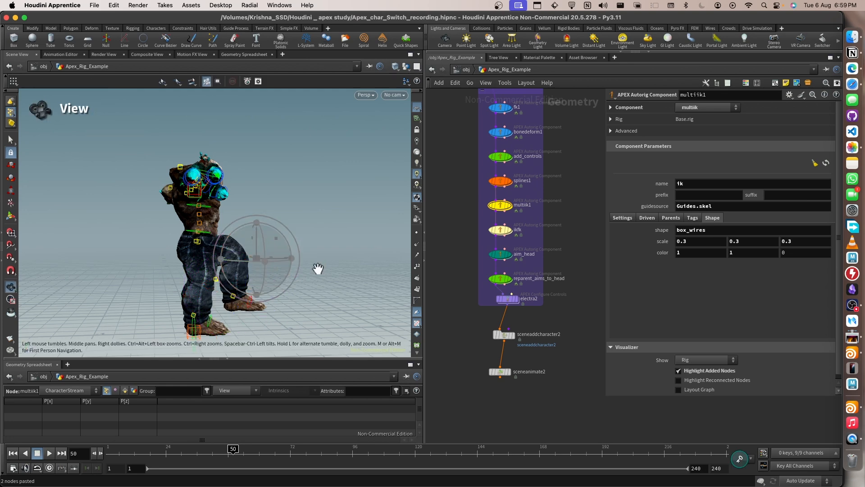
left_click_drag(317, 266, 285, 279, "alt")
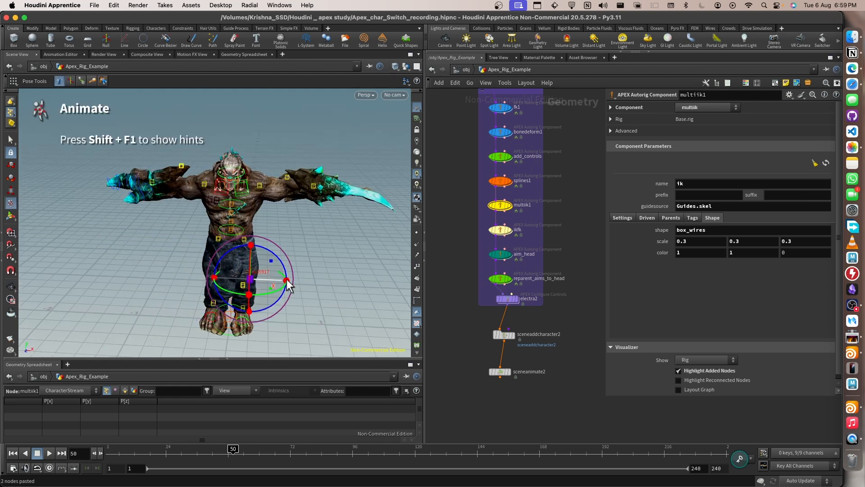
key("ctrl+z")
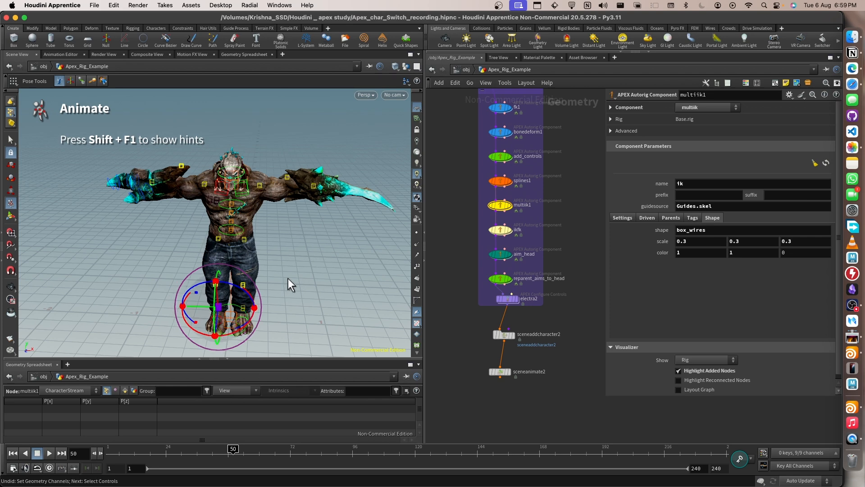
Try moving the creature sideways with its Main control while multiik1 is selected.
left_click(267, 329)
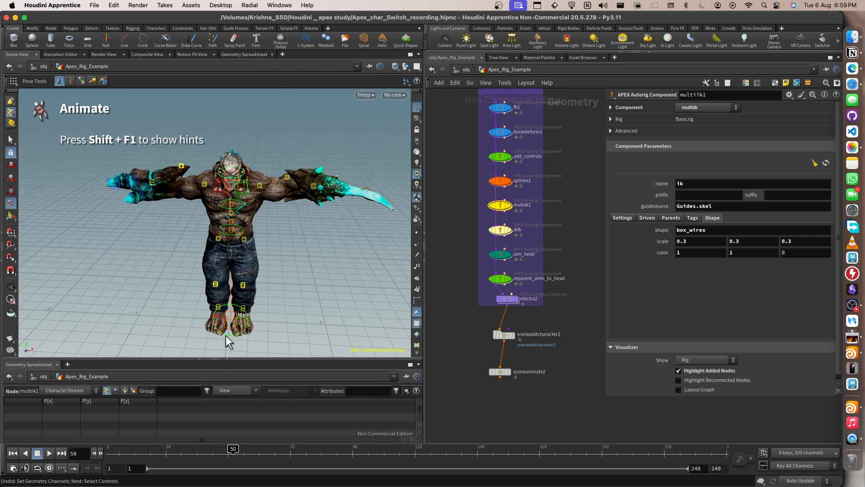
left_click(246, 322)
left_click_drag(247, 321, 472, 308)
scroll(318, 291, "down", 2, "alt")
middle_click_drag(319, 291, 219, 286, "alt")
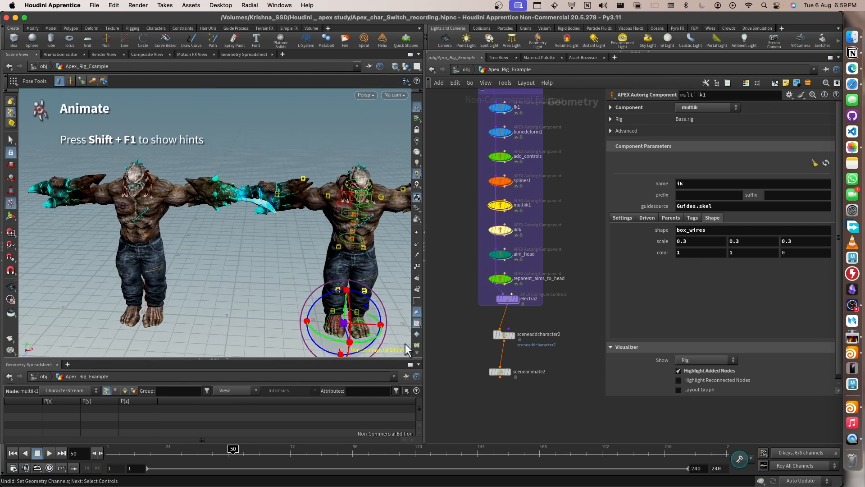
Display sceneanimate2 and move the creature sideways with its Main control to expose any controls that do not follow.
left_click(500, 371)
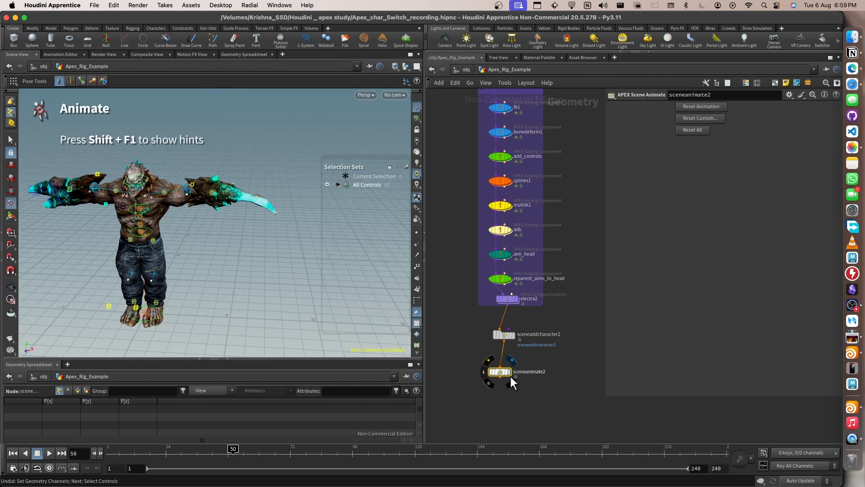
left_click(142, 321)
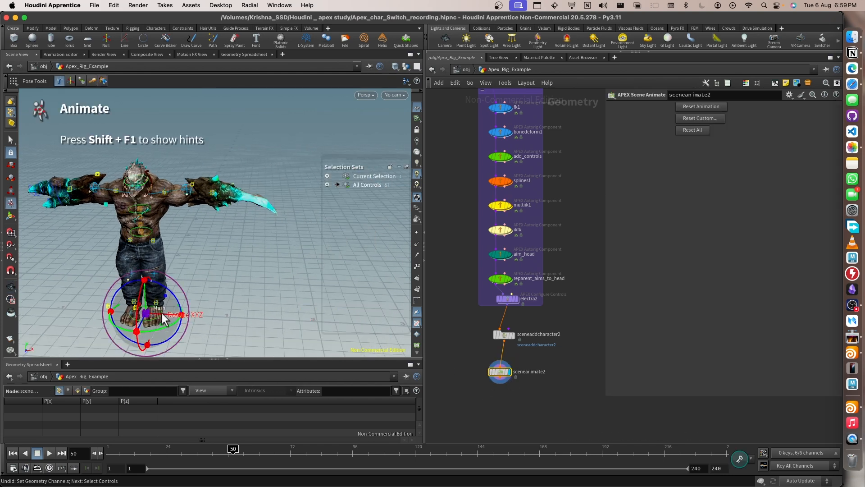
left_click_drag(161, 312, 421, 307)
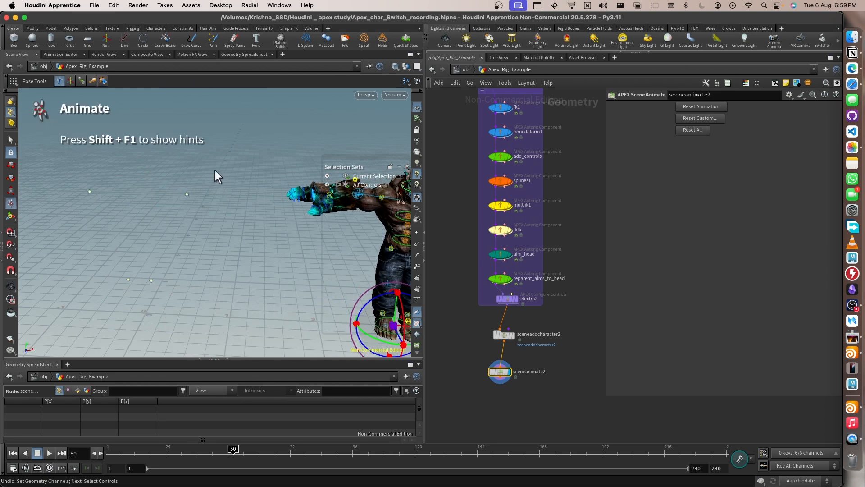
left_click(117, 283)
right_click_drag(122, 274, 141, 276, "alt")
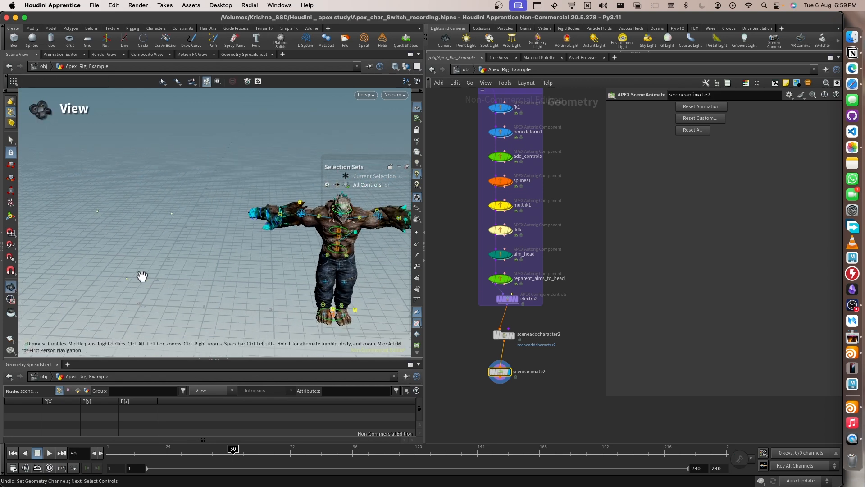
Copy the reference rig's transformdriver component, autorigcomponent2.
middle_click_drag(517, 389, 629, 387)
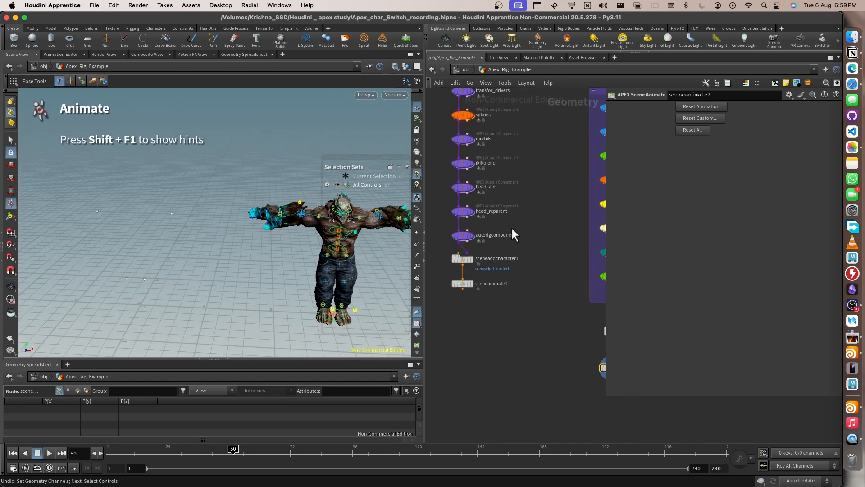
left_click(474, 235)
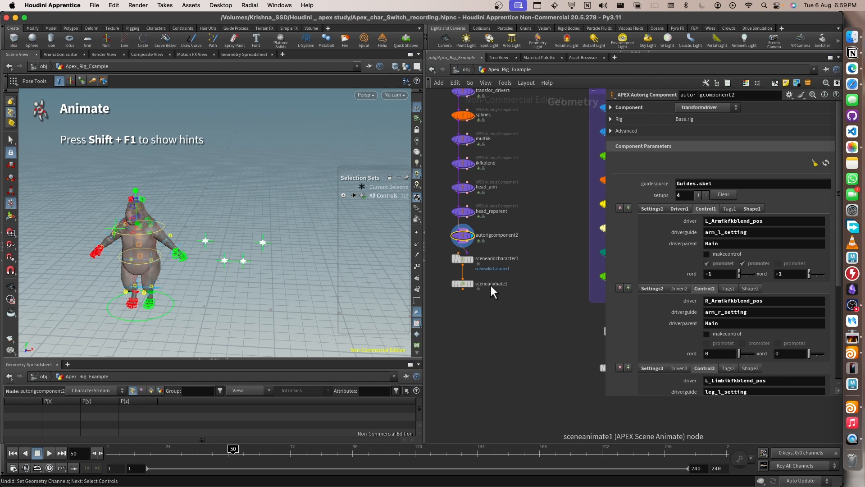
key("ctrl+c")
Open the reference rig's tags_setup subnetwork and widen the network view to examine its node layout.
middle_click_drag(524, 310, 529, 426)
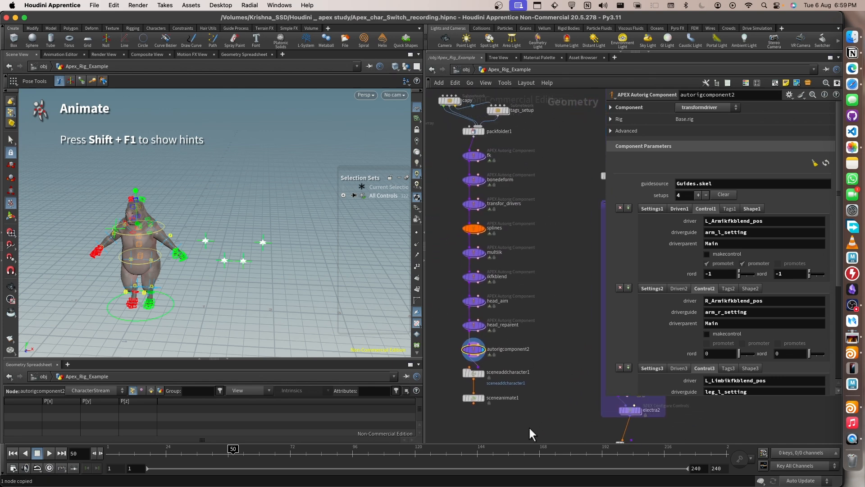
middle_click_drag(536, 206, 534, 315)
middle_click_drag(476, 207, 571, 201)
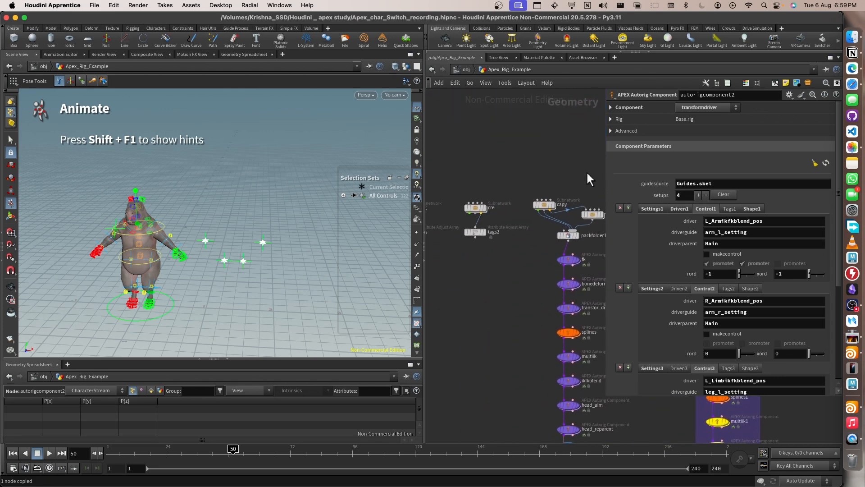
double_click(542, 207)
middle_click_drag(522, 274, 495, 260)
scroll(555, 209, "down", 5)
left_click(498, 69)
double_click(509, 228)
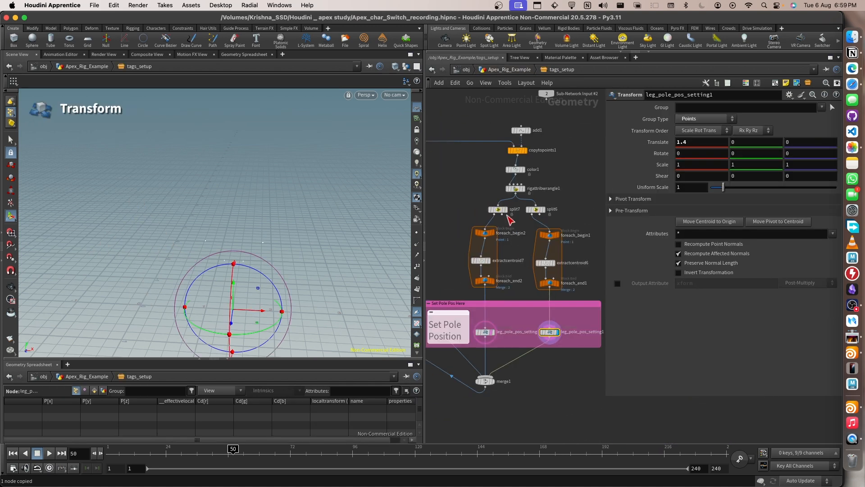
scroll(508, 216, "down", 4)
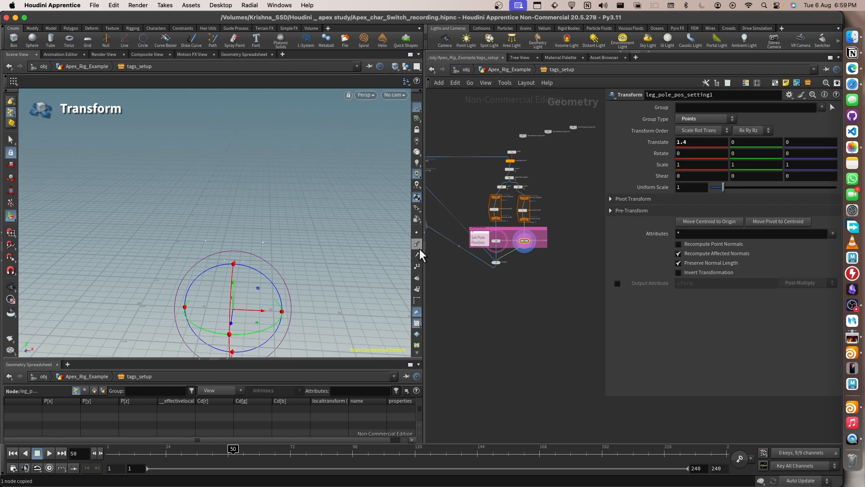
left_click_drag(421, 286, 228, 289)
scroll(444, 187, "up", 5)
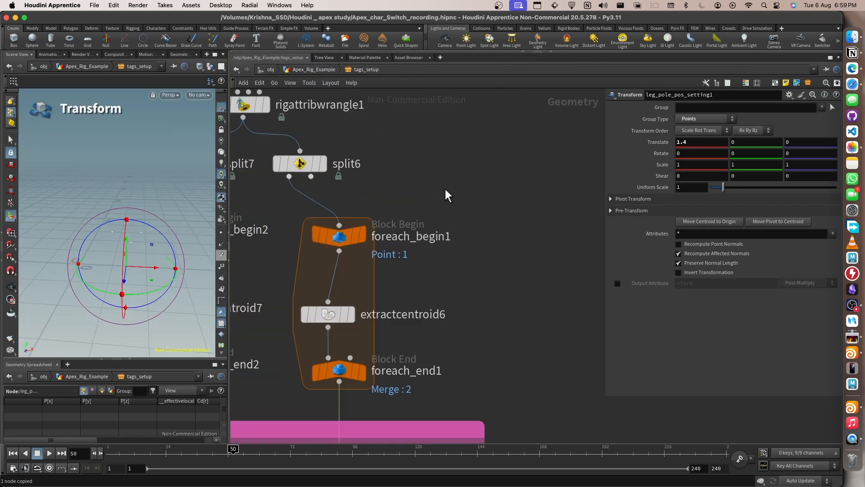
scroll(444, 187, "down", 6)
scroll(436, 155, "up", 4)
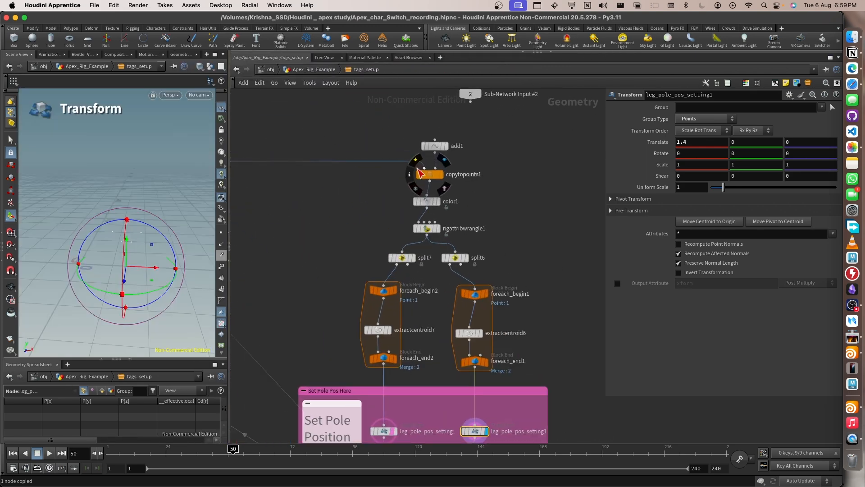
Display add1 and copytopoints1 in turn to examine how points are copied onto the source group's joints.
left_click(438, 148)
left_click(449, 132)
left_click(428, 175)
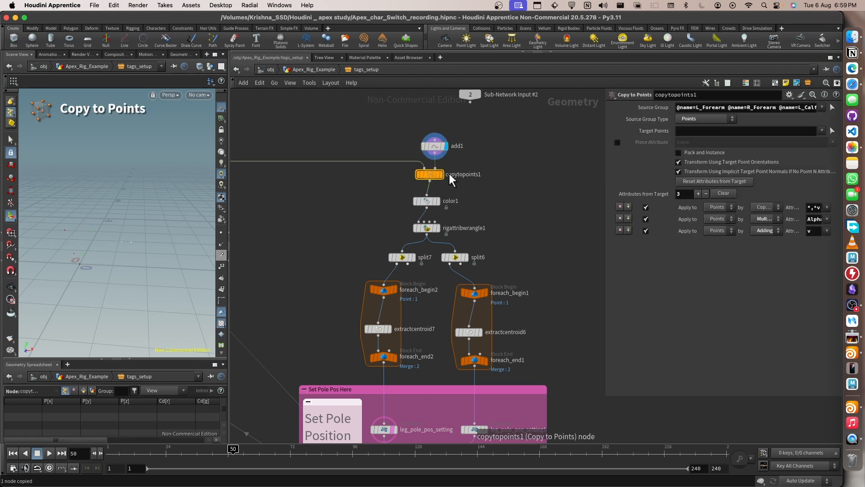
left_click(442, 174)
left_click_drag(108, 240, 81, 249, "alt")
left_click_drag(349, 218, 562, 258, "alt")
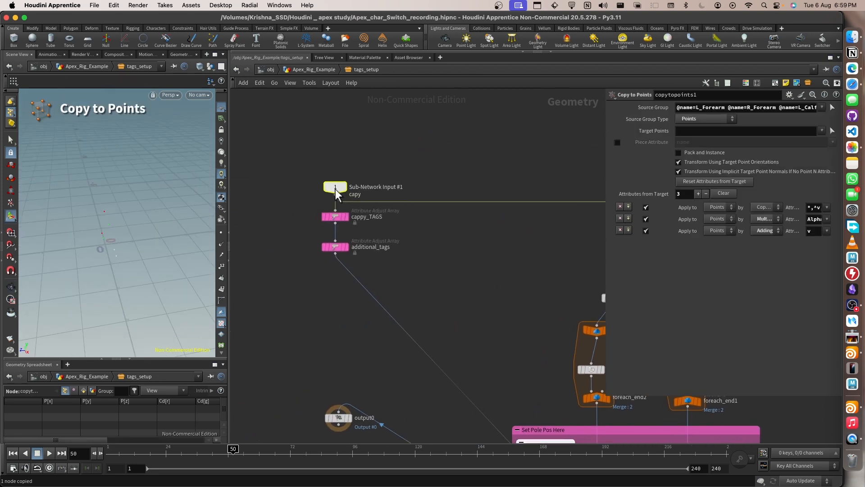
Display cappy_TAGS and view the tagged skeleton without its tag labels.
left_click(346, 216)
left_click(337, 217)
left_click_drag(119, 221, 94, 220, "alt")
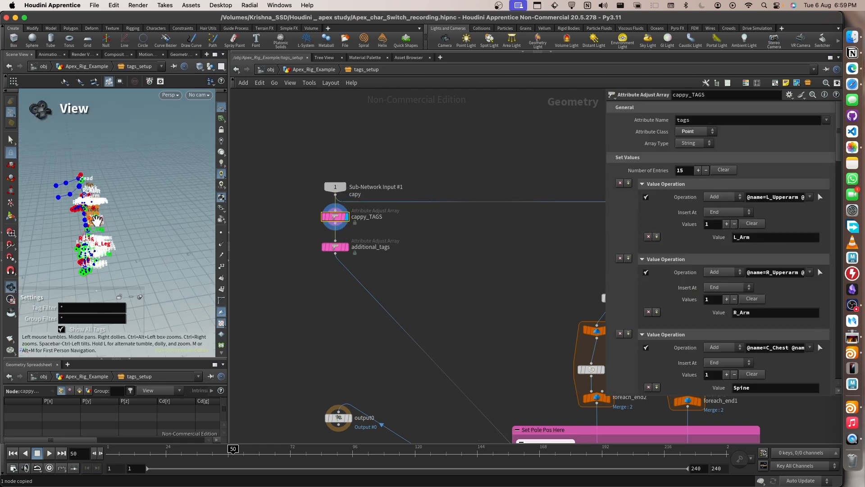
key("Return")
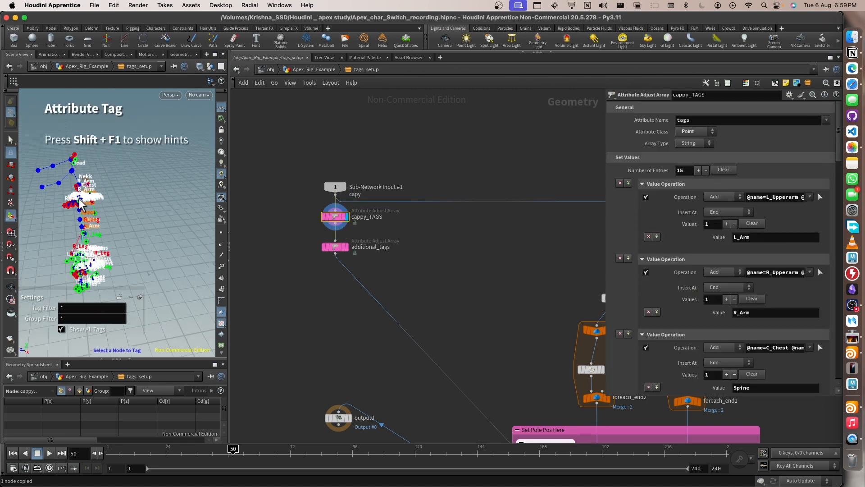
left_click(11, 141)
left_click_drag(96, 215, 158, 239, "alt")
middle_click_drag(446, 257, 347, 270)
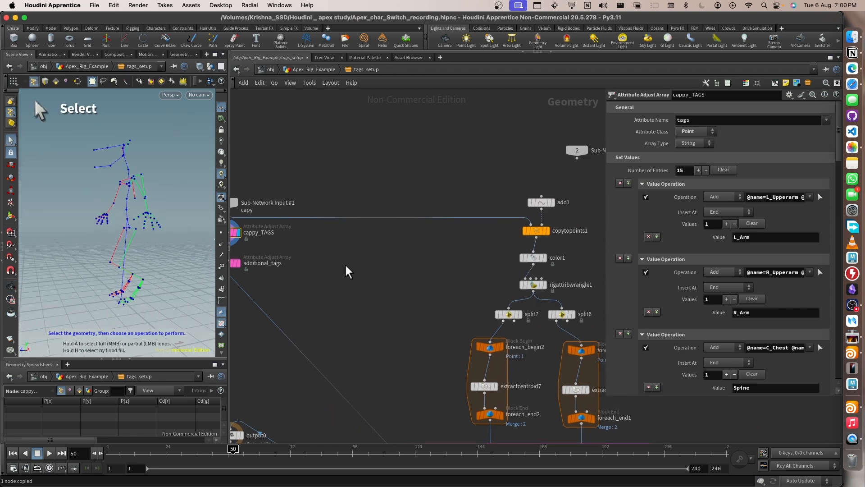
Follow the chain from copytopoints1 through color1 to rigattribwrangle1 and examine the code assigning the arm_l_setting name.
left_click_drag(126, 205, 171, 254, "alt")
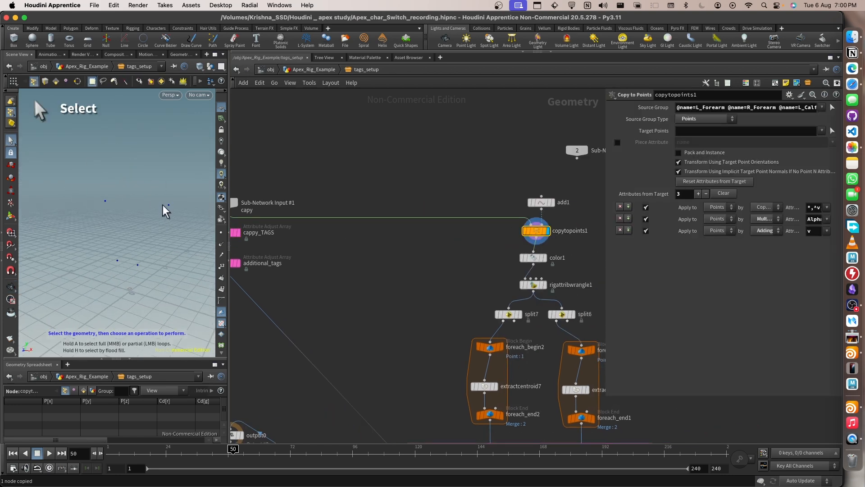
left_click(544, 257)
scroll(550, 301, "up", 1)
middle_click(537, 284)
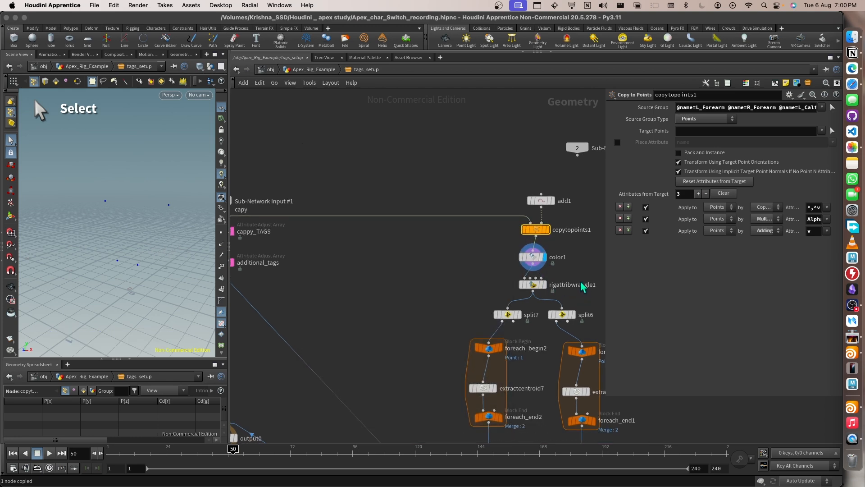
middle_click_drag(583, 287, 536, 209)
left_click(498, 208)
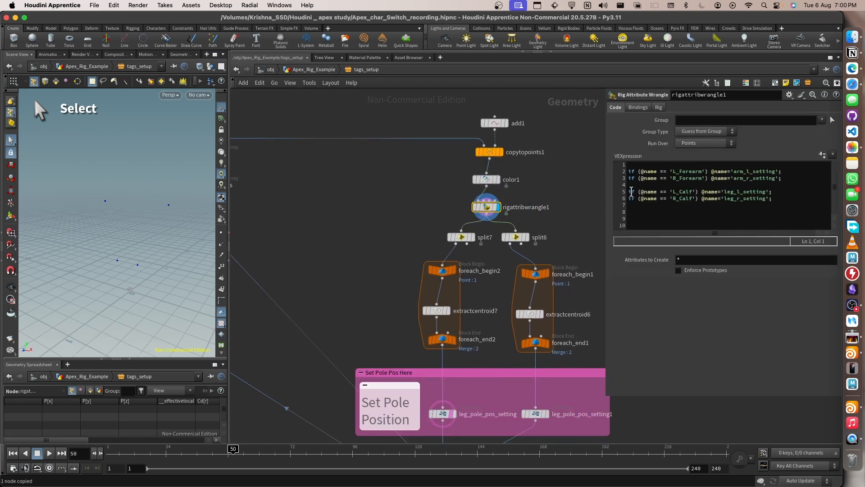
double_click(752, 172)
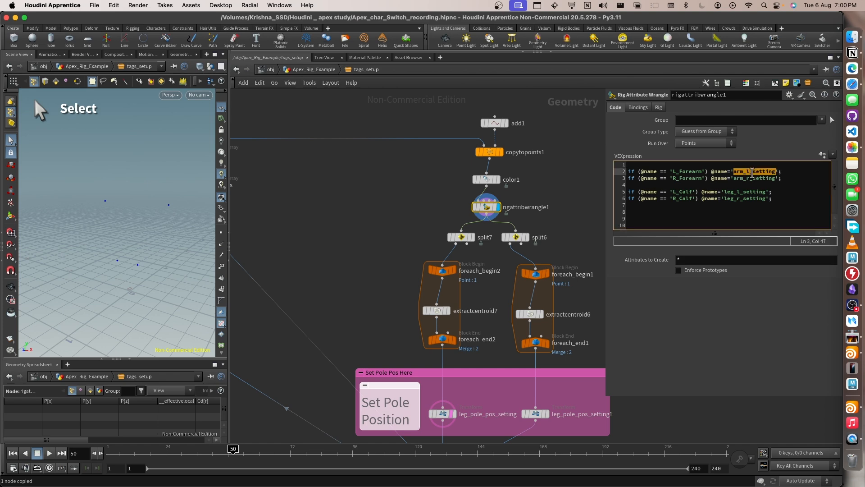
Display the split nodes and leg_pole_pos_setting to examine the offset applied to its points.
left_click(473, 239)
left_click(528, 240)
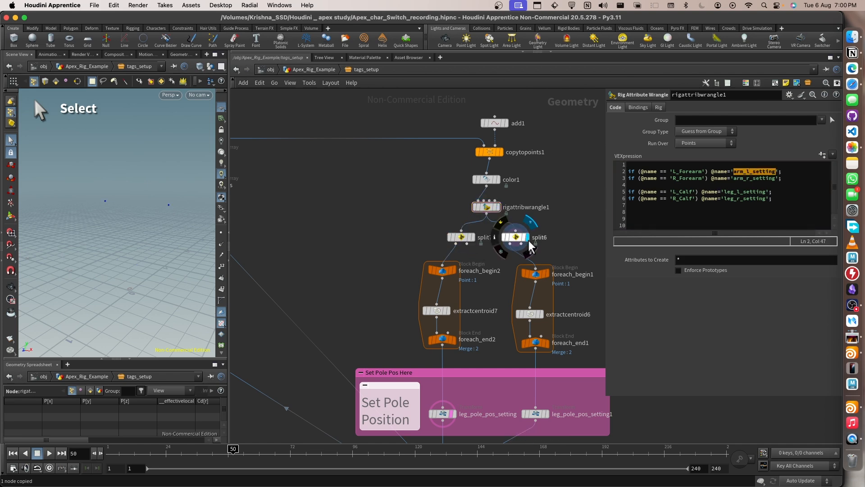
scroll(562, 203, "down", 5)
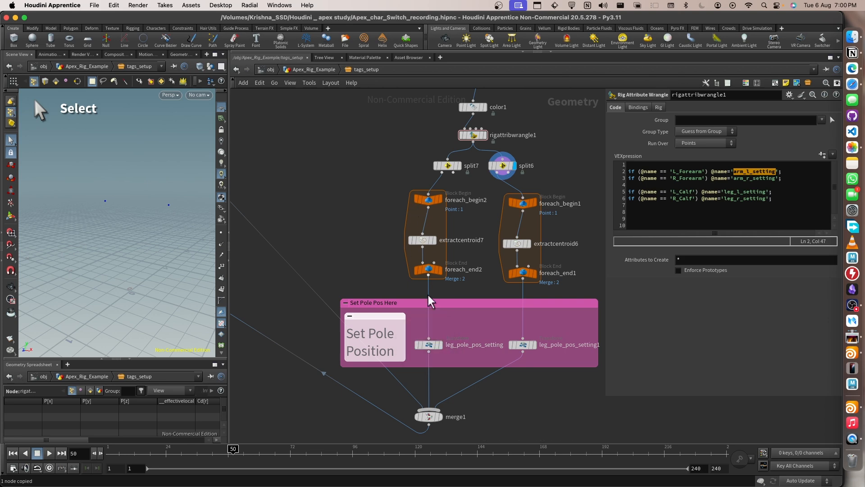
left_click(429, 346)
left_click(442, 345)
key("Escape")
mouse_move(176, 252)
left_mouse_down()
mouse_move(168, 253)
mouse_move(182, 257)
mouse_move(150, 249)
mouse_move(181, 240)
left_mouse_up()
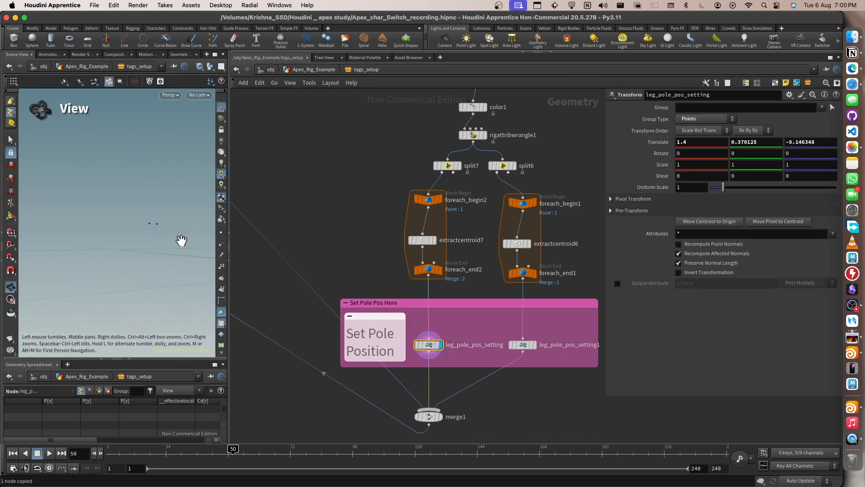
Display merge1 and trace how the tagged skeleton and the two pole position branches combine into the output.
left_click(439, 416)
left_click(429, 416)
middle_click_drag(501, 385, 578, 379)
middle_click_drag(416, 293, 550, 415)
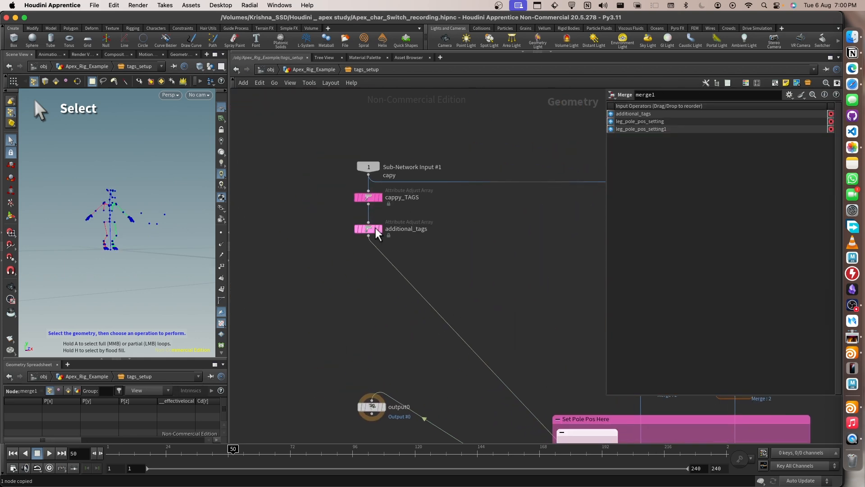
scroll(265, 187, "down", 6)
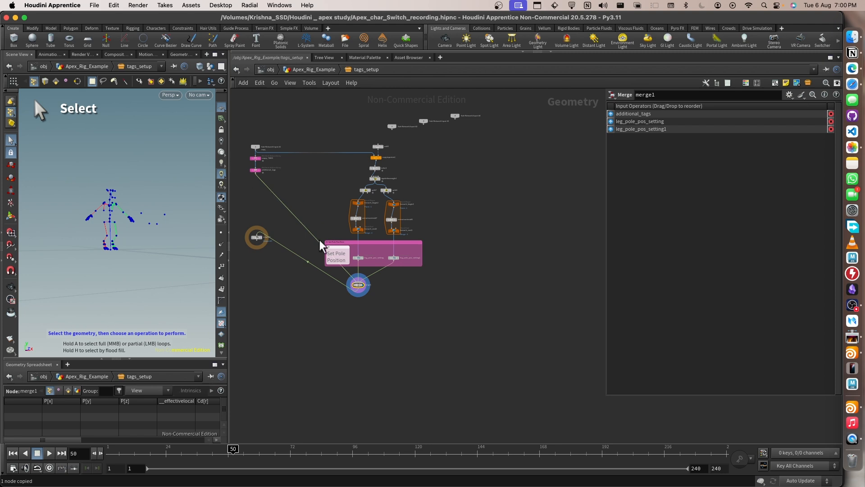
scroll(366, 289, "up", 5)
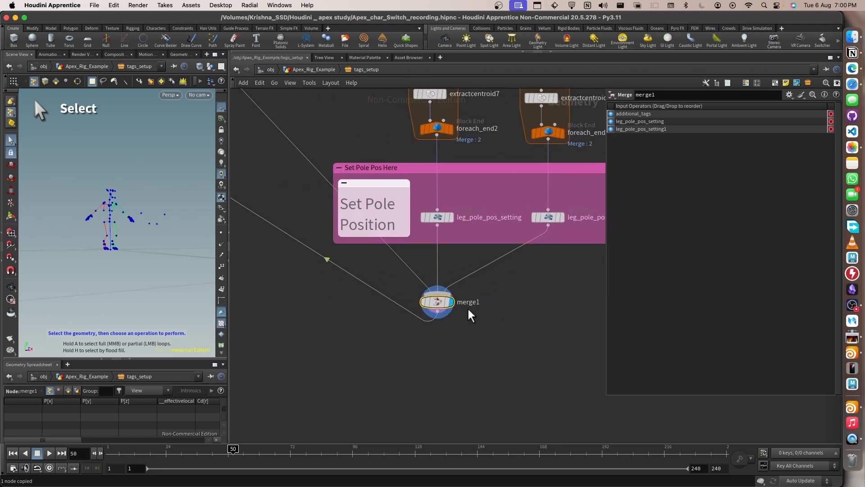
left_click_drag(145, 230, 110, 218, "alt")
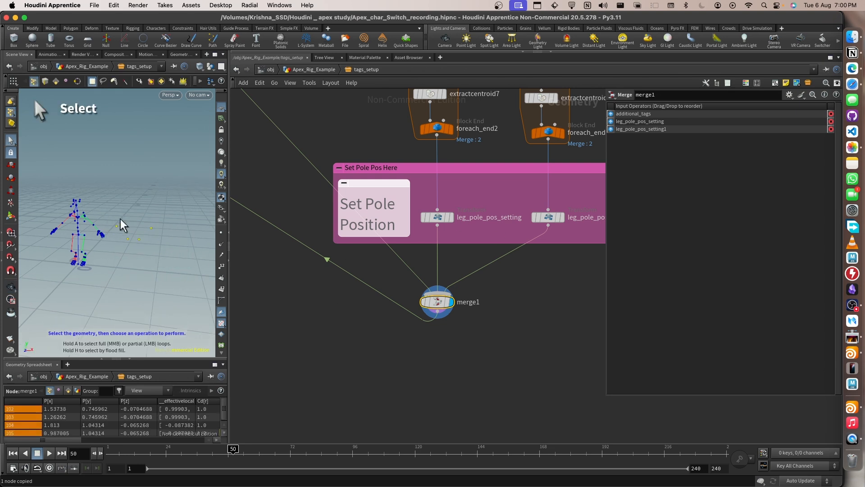
Show point numbers in the viewport and select the four setting points, 102 to 105, beside the skeleton.
left_click(97, 207)
left_click(223, 266)
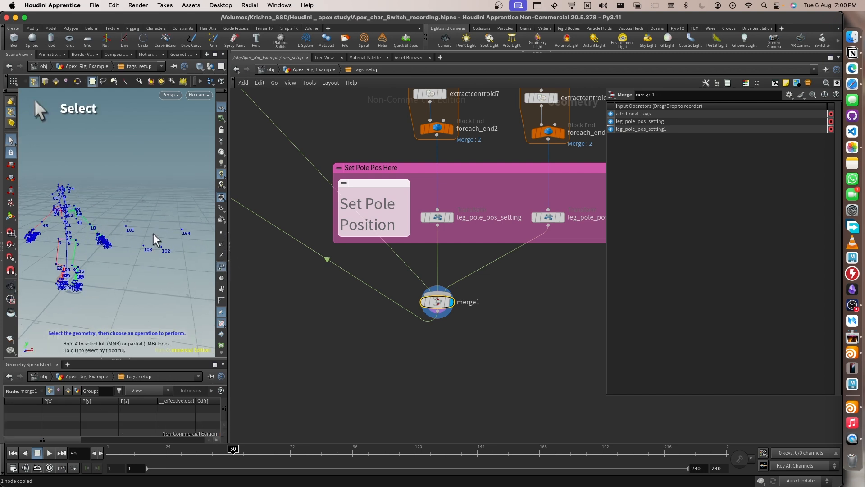
left_click_drag(115, 154, 1, 328)
left_click_drag(120, 213, 194, 269)
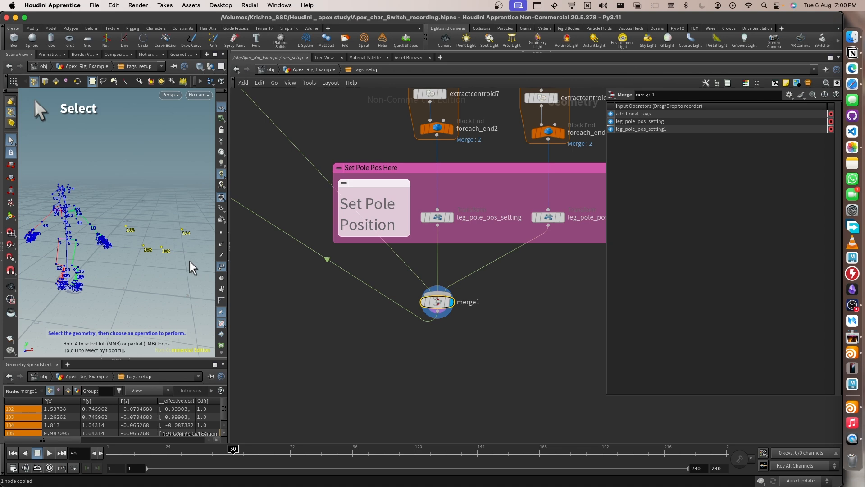
Return to the Apex_Rig_Example network and display sceneanimate1 with its animation controls active.
middle_click_drag(425, 352, 601, 343)
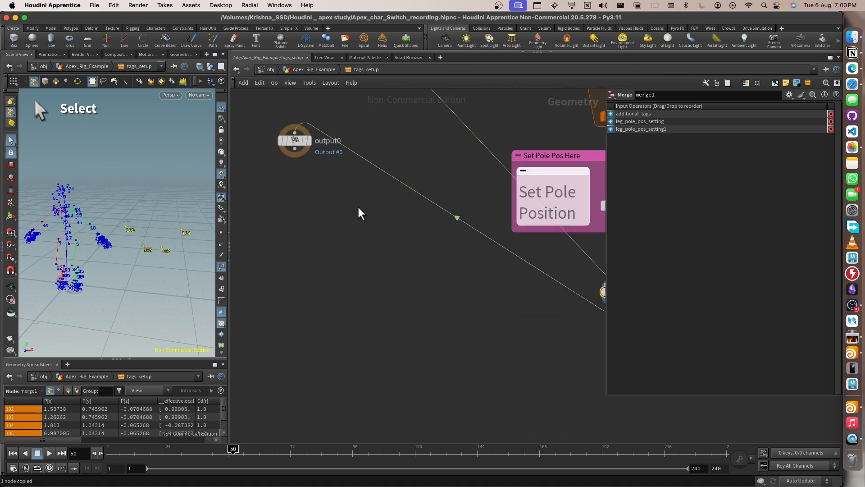
scroll(347, 252, "down", 3)
left_click(314, 70)
scroll(428, 286, "down", 5)
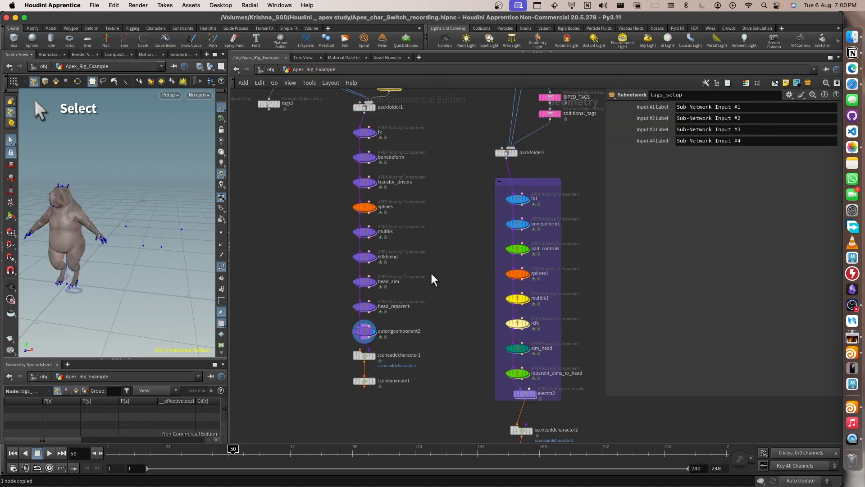
scroll(426, 299, "up", 5)
left_click_drag(401, 370, 291, 307)
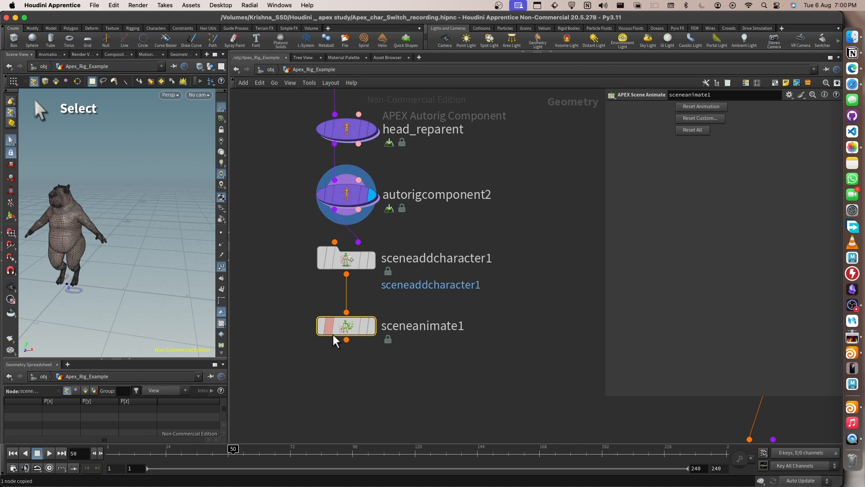
left_click(372, 328)
key("Return")
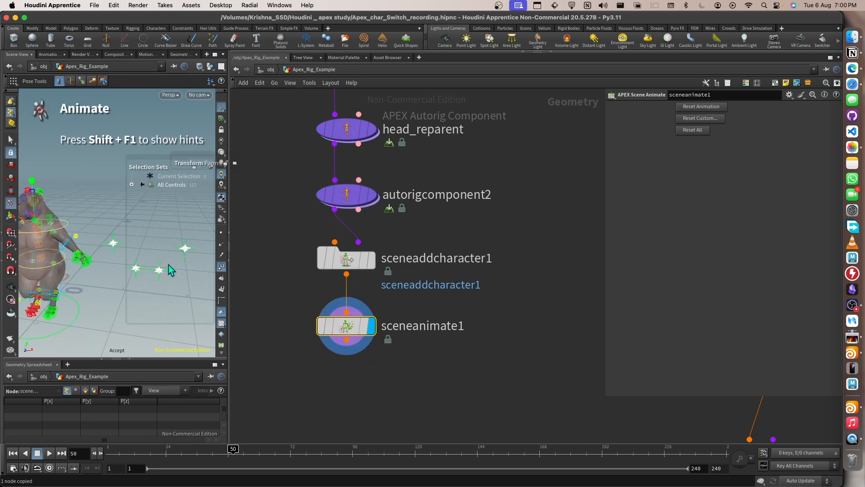
Widen the viewport and select the L_Armikfkblend_abst control beside the capybara to examine its parameters.
left_click_drag(233, 272, 480, 270)
key("Escape")
left_click_drag(244, 257, 251, 247, "alt")
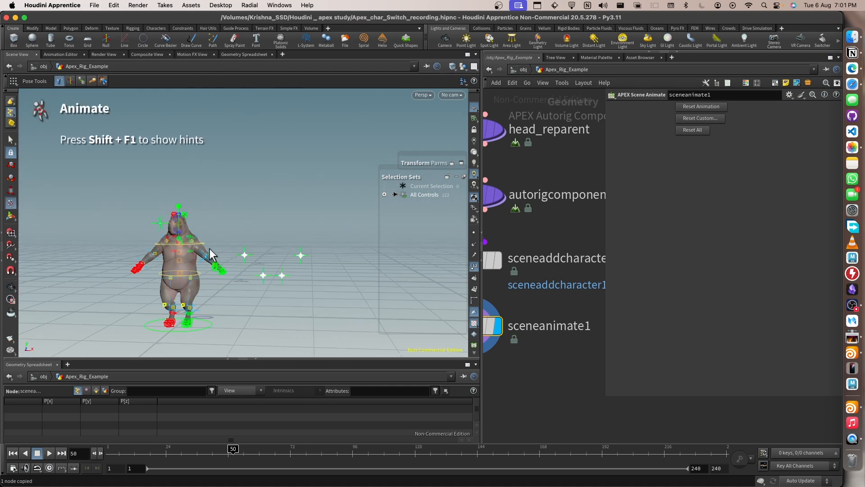
scroll(200, 239, "up", 5, "alt")
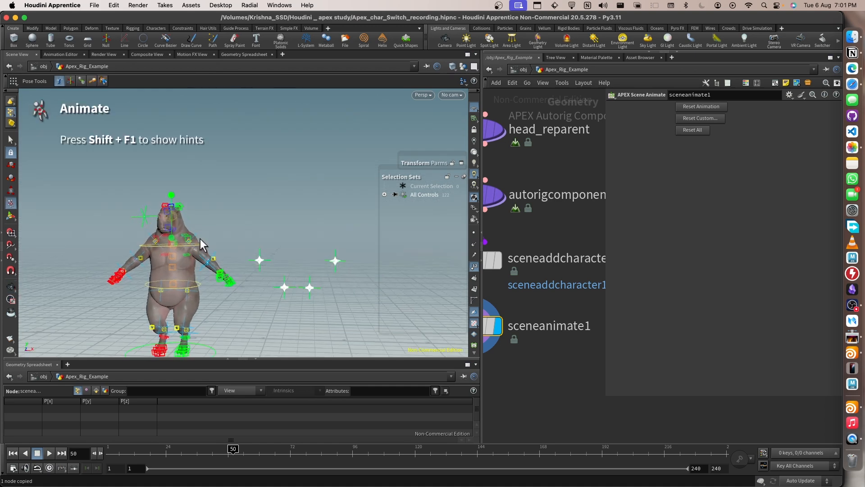
left_click(337, 262)
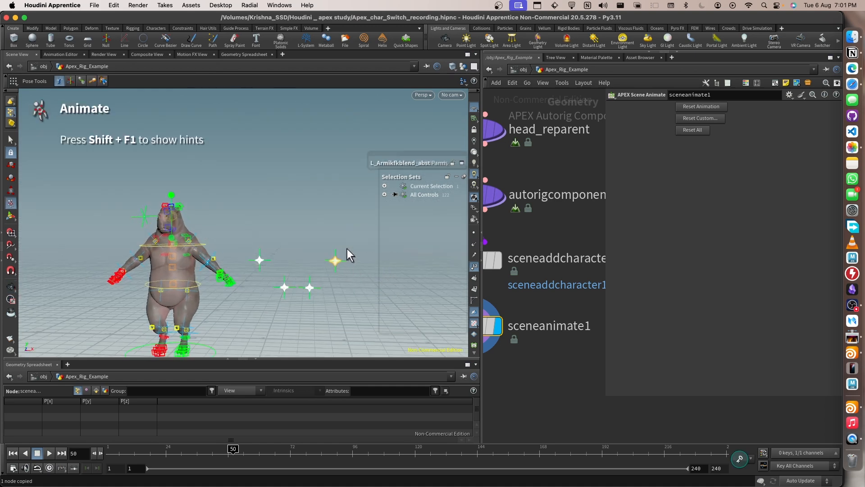
left_click(427, 142)
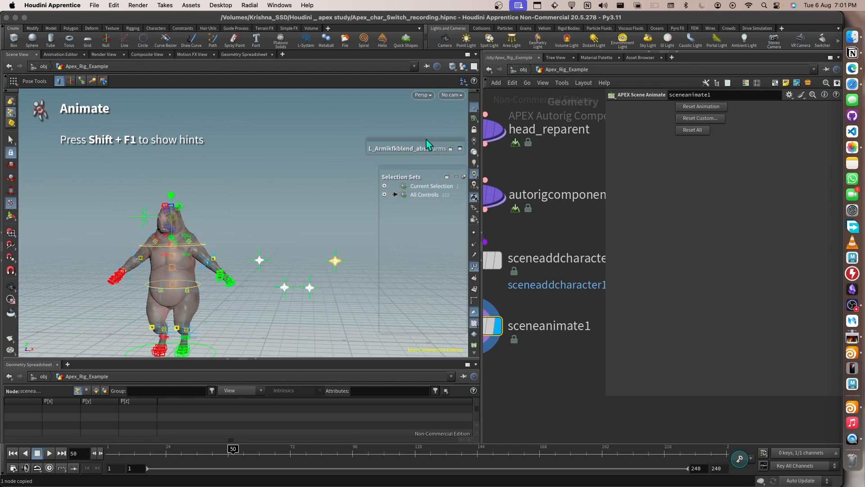
left_click_drag(349, 263, 340, 277, "alt")
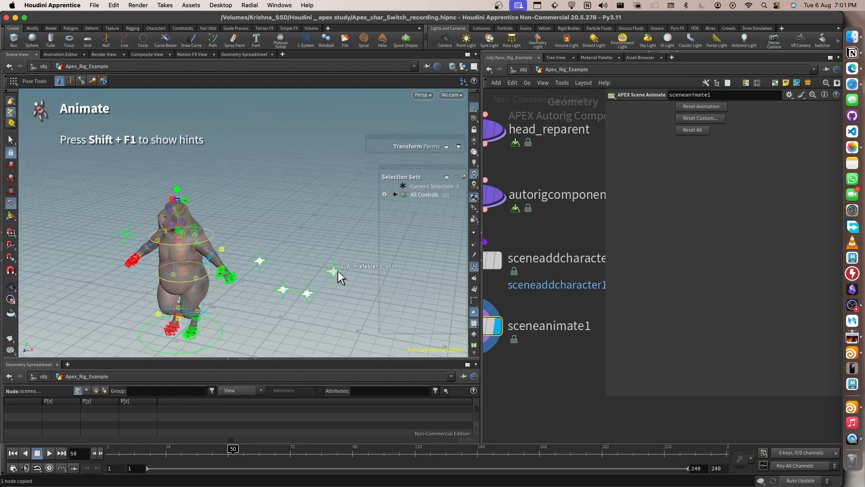
Select the left arm IK/FK blend control beside the capybara and expand its parameters in the viewport.
left_click(333, 272)
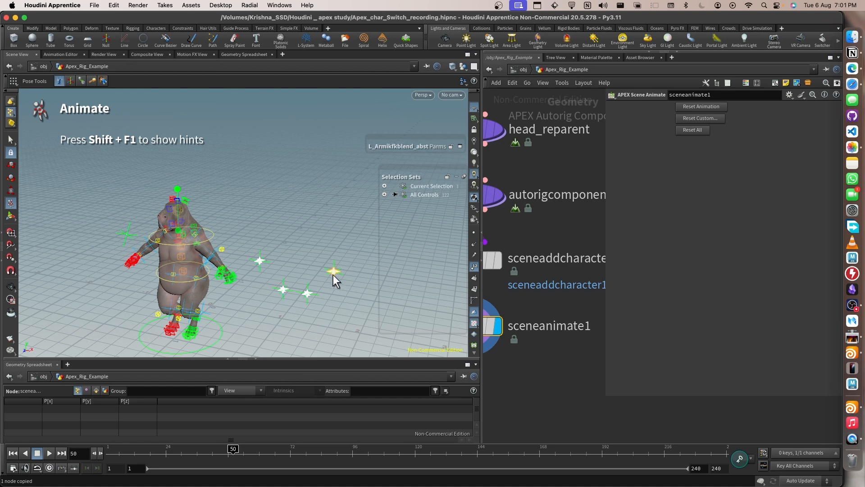
left_click(449, 148)
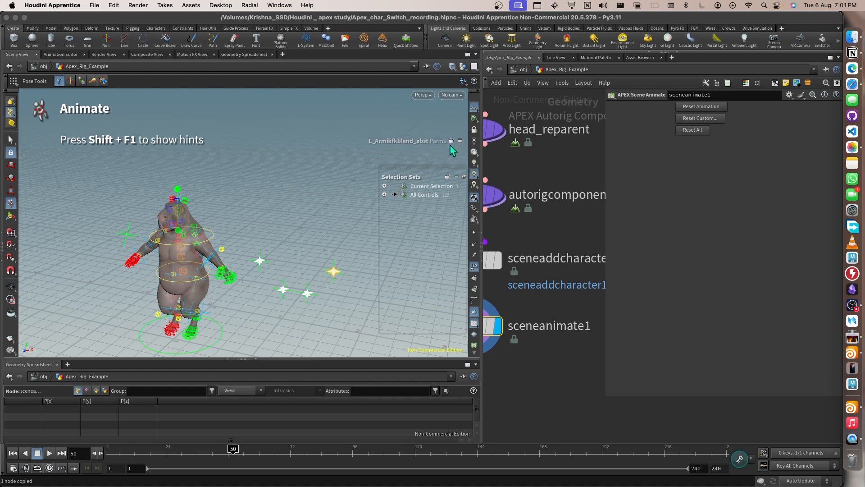
left_click(455, 142)
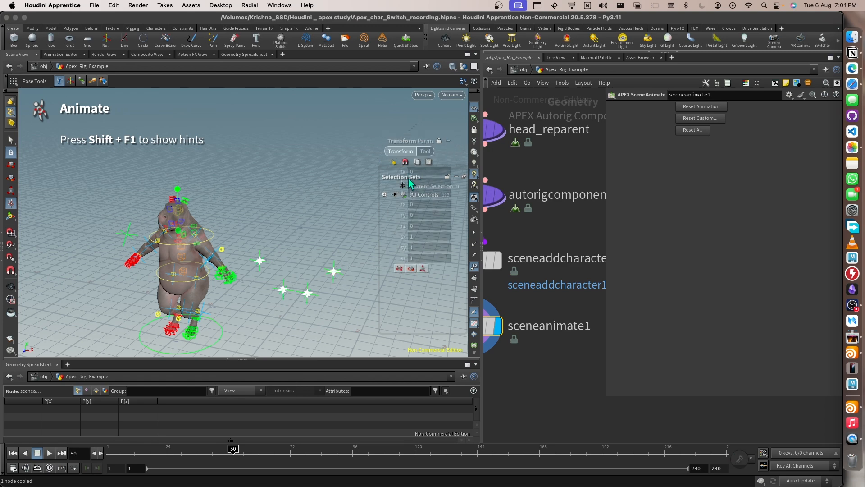
left_click(339, 272)
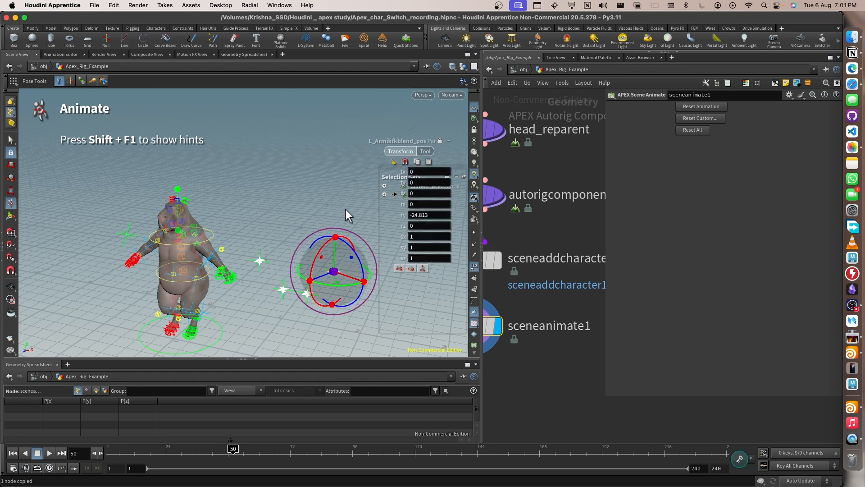
key("space")
scroll(326, 294, "up", 5)
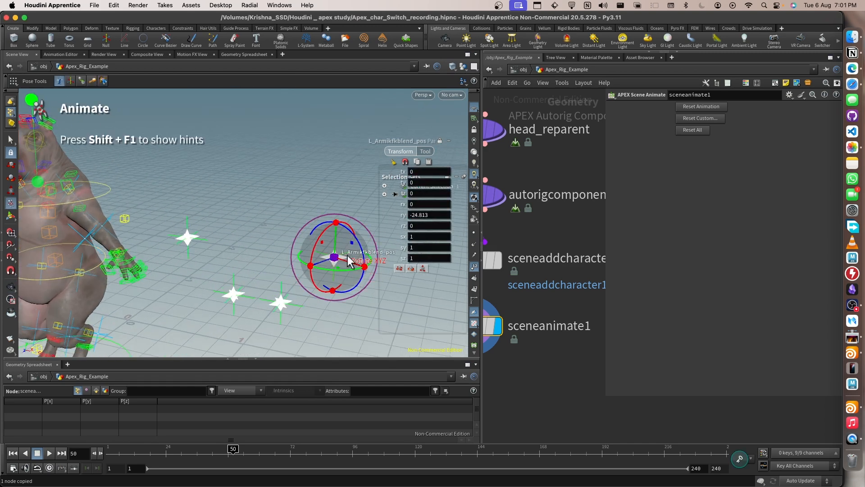
Select the L_Armikfkblend_abst control and set its value to 1.
left_click(345, 258)
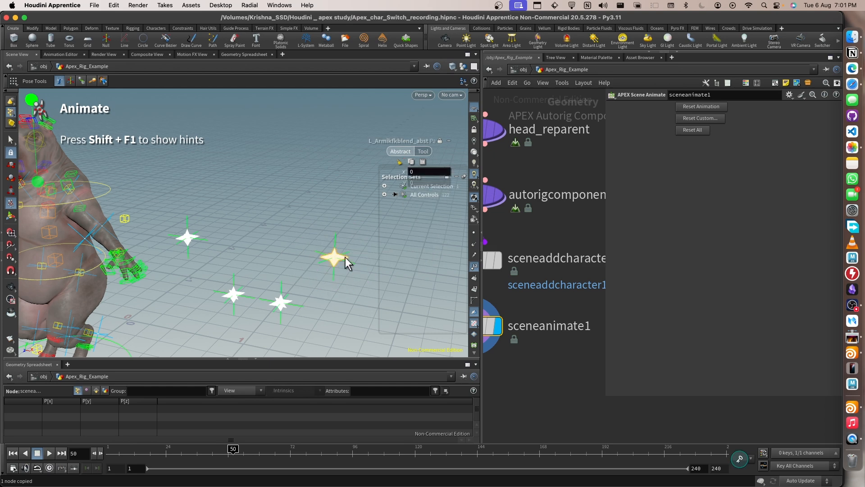
key("space")
scroll(288, 223, "down", 5)
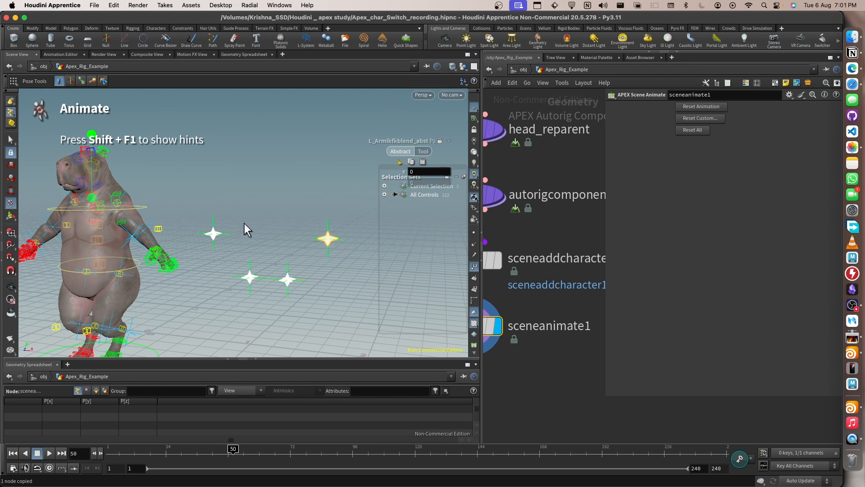
left_click(418, 172)
type("1")
key("Return")
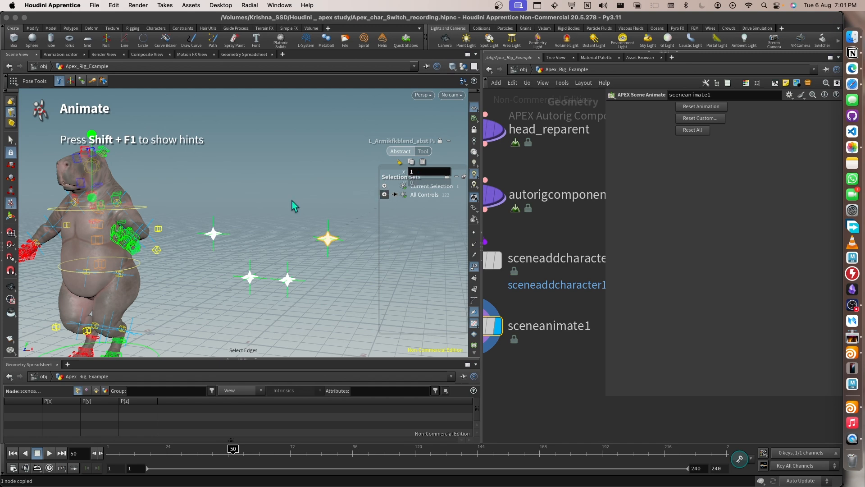
Try rotating the L_Upperarm_fk control to swing the capybara's left arm outward.
left_click(215, 202)
left_click_drag(215, 202, 196, 211, "alt")
left_click(159, 198)
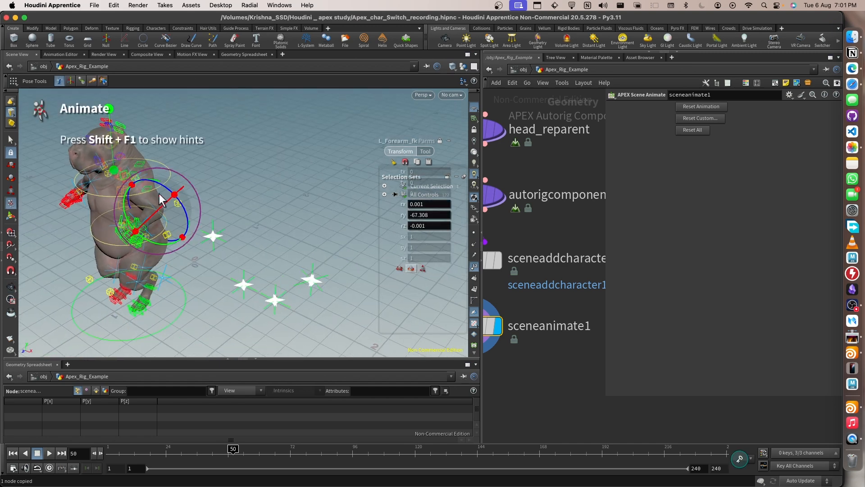
left_click(150, 181)
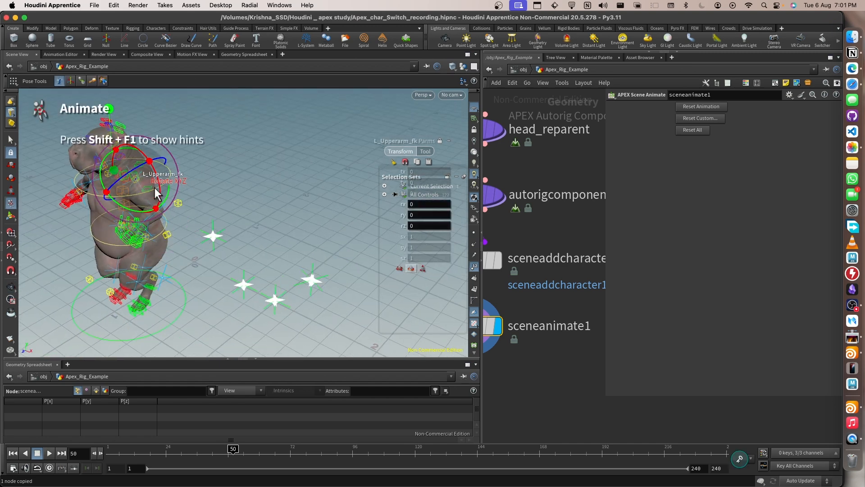
left_click_drag(163, 199, 233, 222)
left_click(216, 196)
left_click(228, 181)
left_click(227, 220)
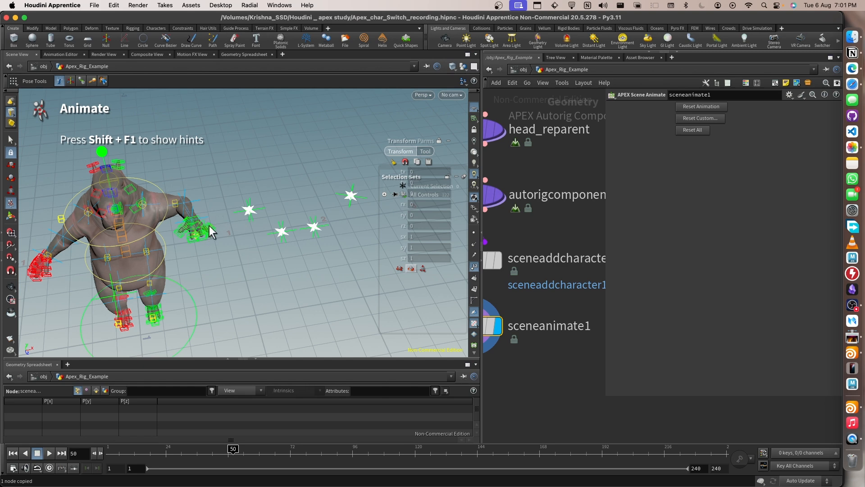
Try rotating the capybara's L_Pinky_02 control and undo the test rotations of the left arm.
scroll(209, 225, "up", 2, "alt")
scroll(209, 231, "up", 3, "alt")
left_click(199, 221)
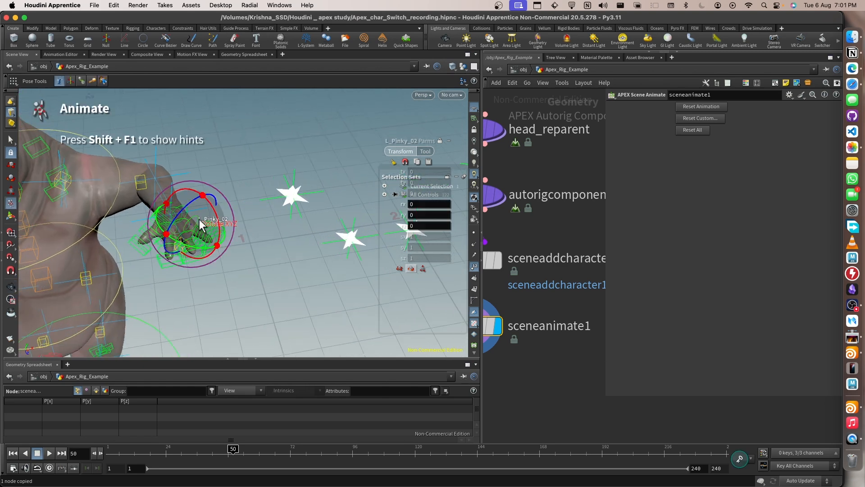
left_click_drag(214, 213, 211, 155)
key("ctrl+z")
scroll(216, 221, "down", 5, "alt")
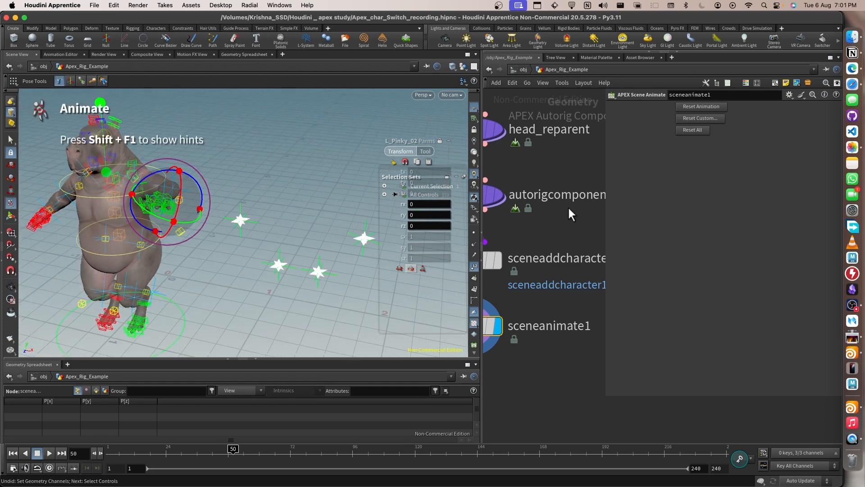
Select sceneanimate2 in the creature's network and bring the creature's animation controls into view.
scroll(567, 206, "down", 8)
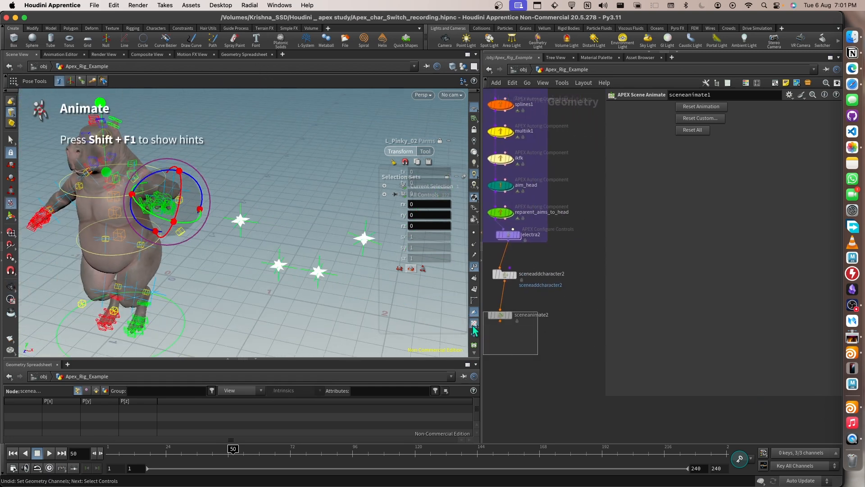
left_click_drag(537, 354, 483, 311)
left_click_drag(165, 212, 243, 202, "alt")
middle_click_drag(244, 202, 124, 276, "alt")
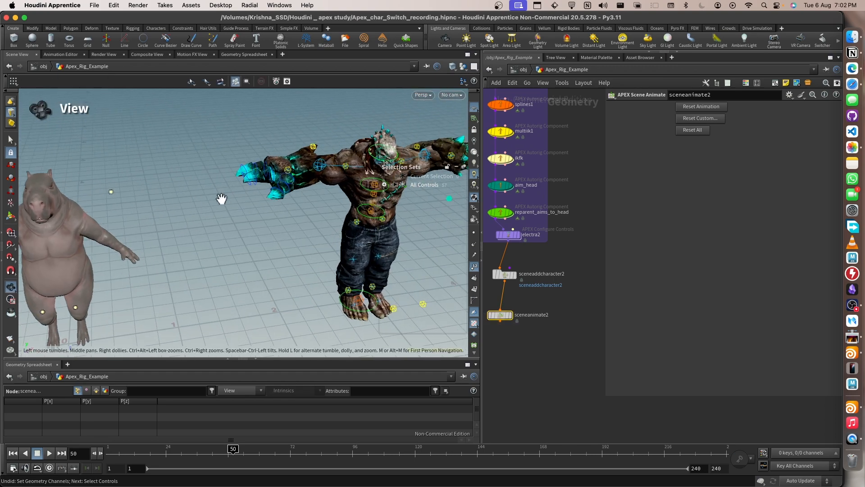
Try rotating a pinky control on the creature's clawed hand.
scroll(218, 198, "up", 10)
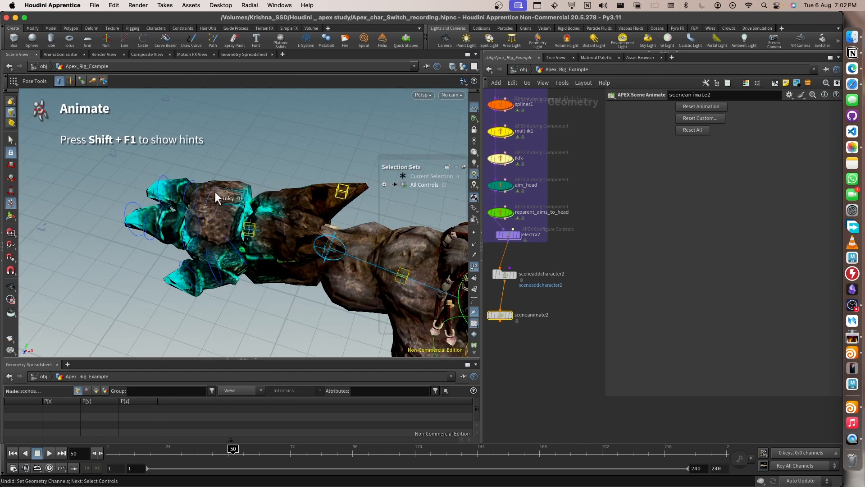
left_click(215, 191)
left_click_drag(227, 173, 322, 223)
middle_click_drag(322, 223, 239, 218, "alt")
scroll(238, 217, "down", 8, "alt")
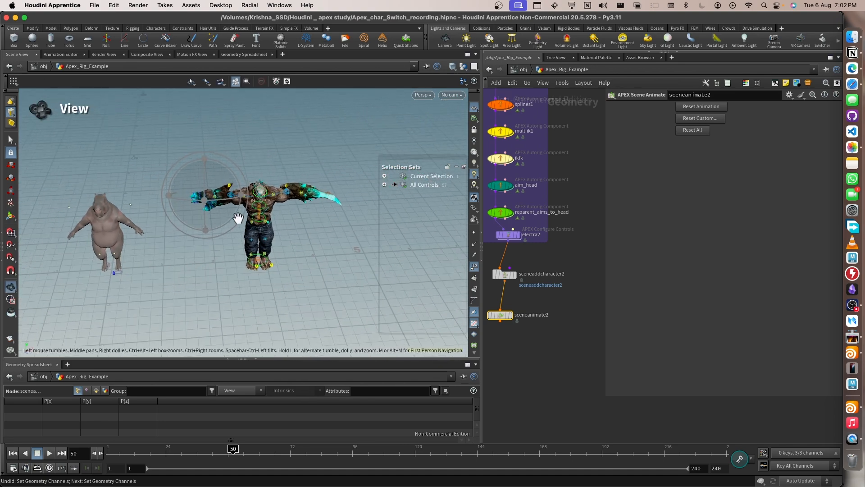
left_click_drag(238, 217, 227, 217, "alt")
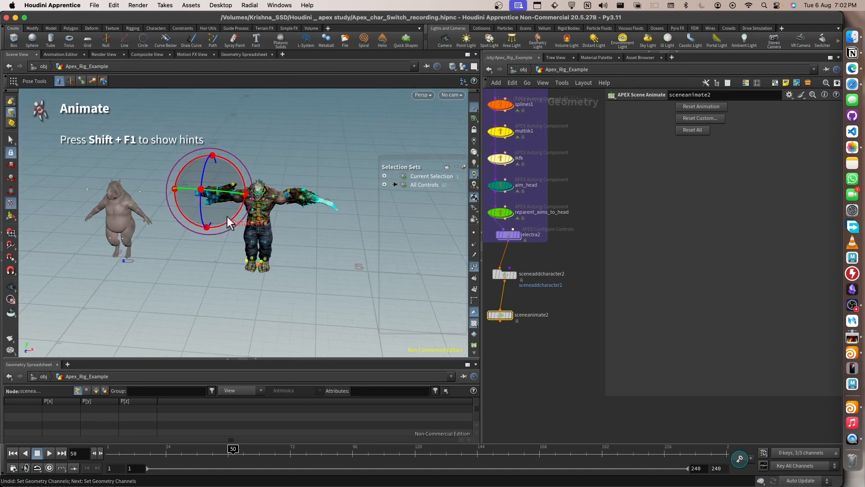
Select the creature's rig nodes around electra2 and view them alongside the capybara's autorig chain.
scroll(566, 267, "down", 3)
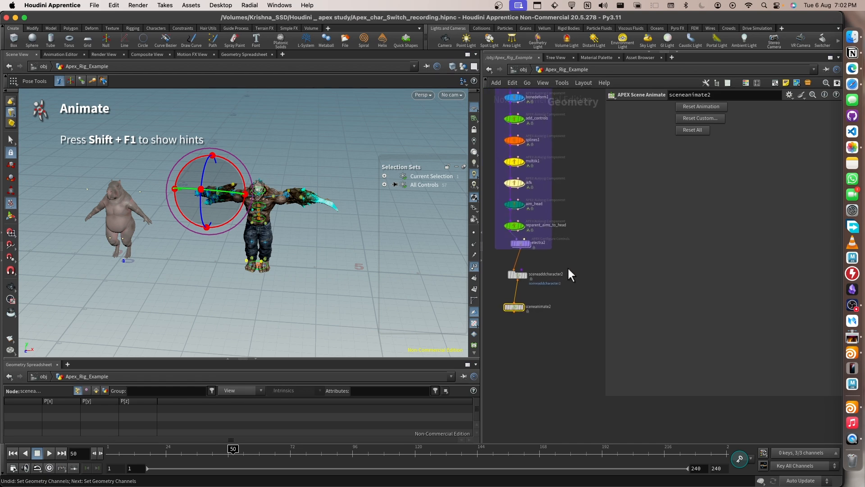
middle_click_drag(555, 203, 553, 299)
scroll(553, 299, "down", 3)
left_click_drag(588, 214, 497, 385)
left_click(574, 390)
middle_click_drag(552, 328, 626, 339)
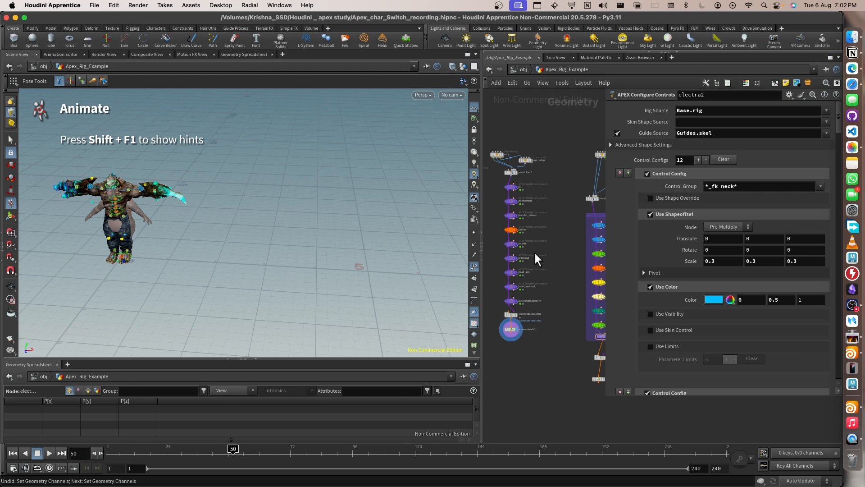
Examine the Control and Tags settings of the Pelvis_ctrl setup in the transfor_drivers component.
scroll(510, 201, "up", 5)
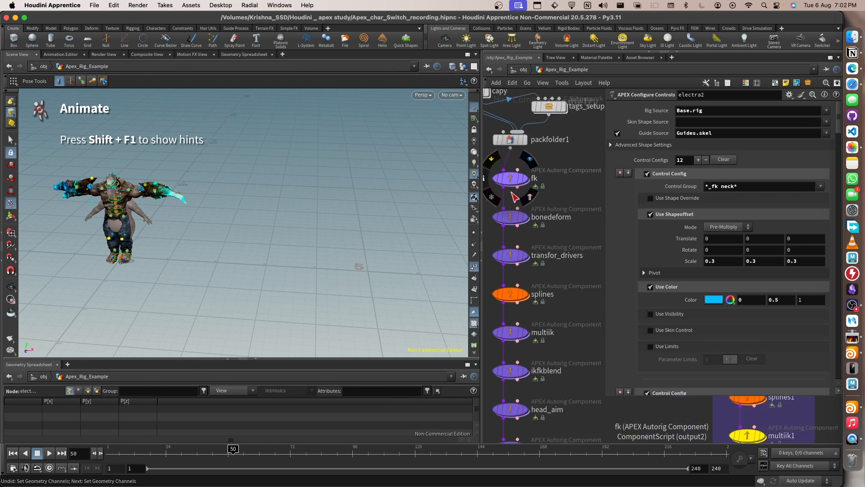
left_click(511, 218)
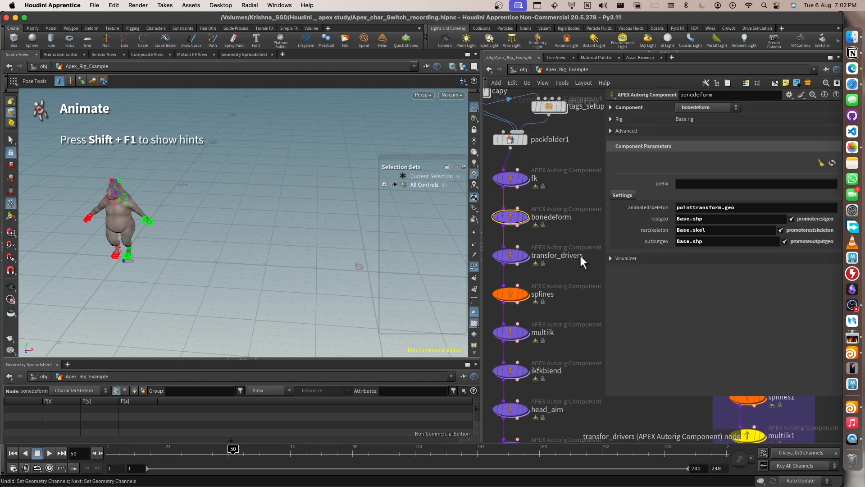
left_click(514, 255)
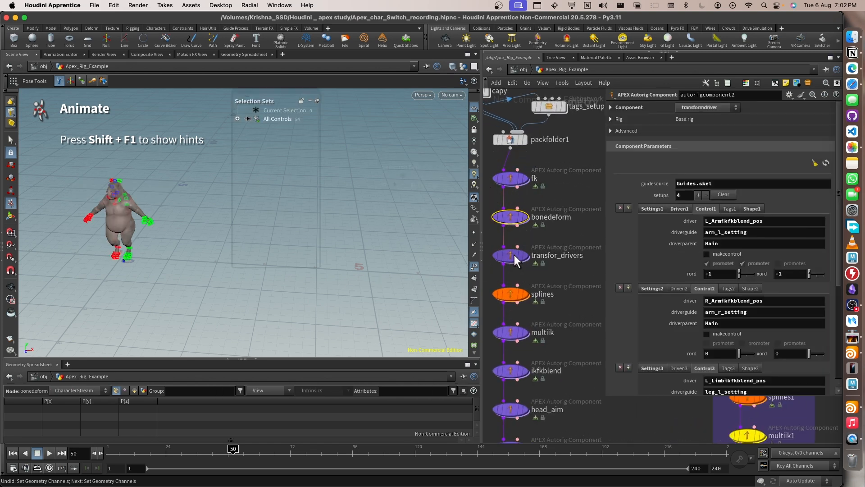
scroll(687, 279, "down", 6)
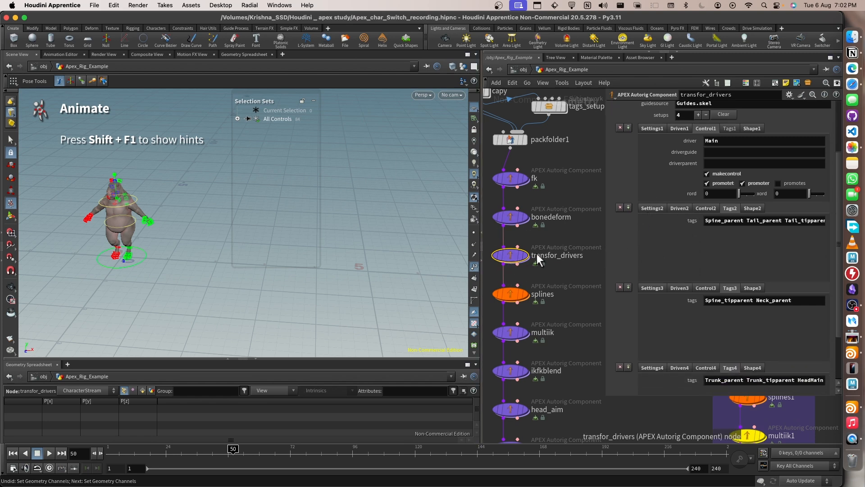
left_click(688, 208)
left_click(707, 205)
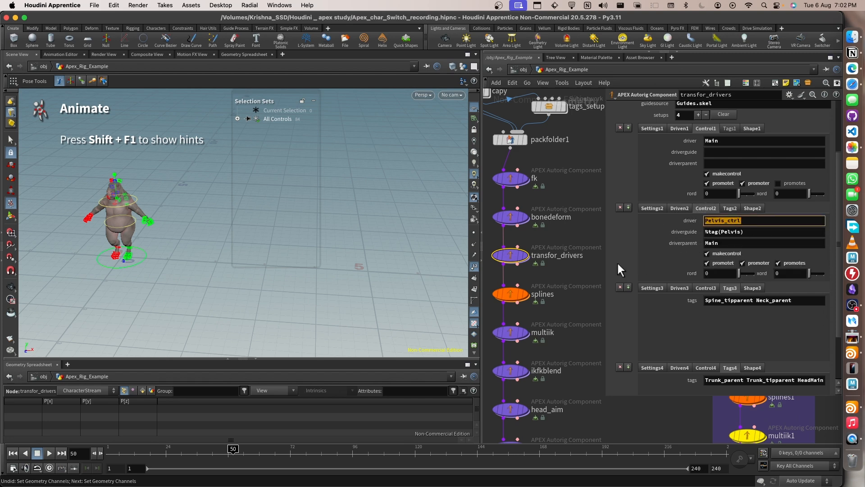
left_click(728, 208)
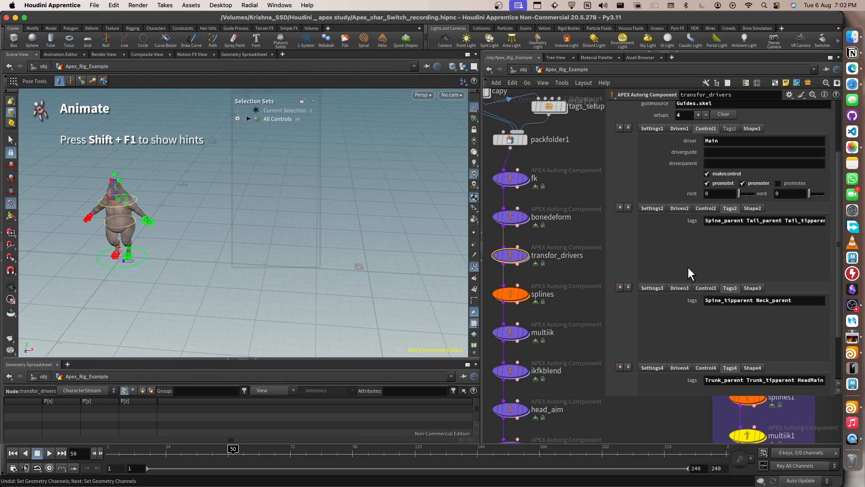
left_click(721, 220)
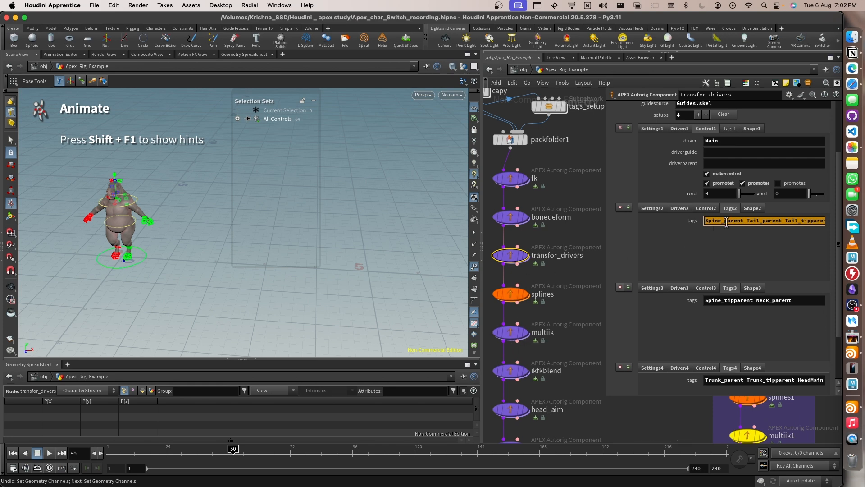
Compare the rootparent and tipparent settings of the splines component with the Spine_parent tag in transfor_drivers.
left_click(510, 294)
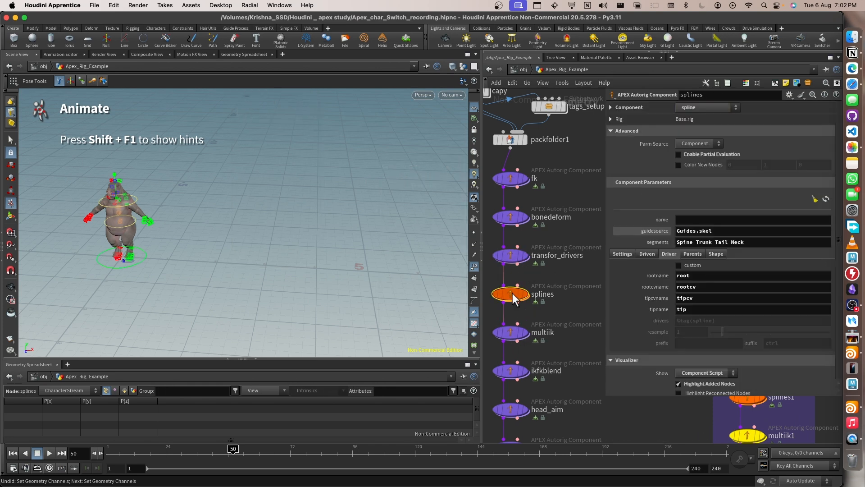
left_click(695, 255)
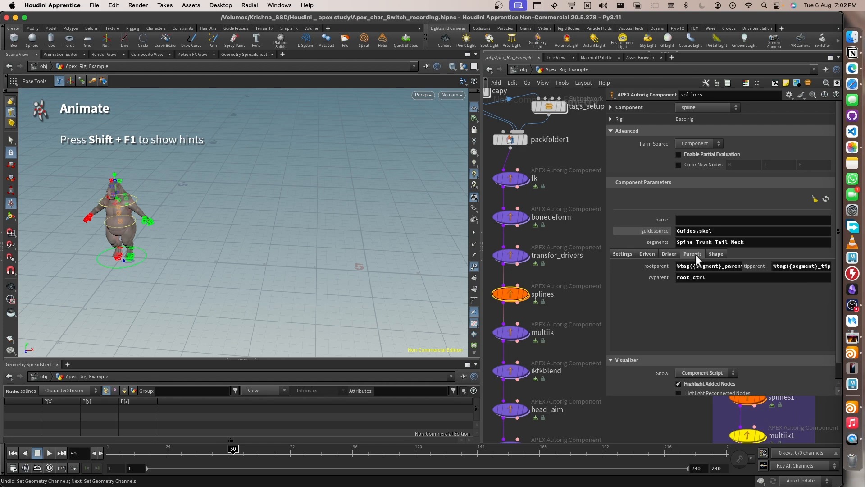
left_click_drag(604, 270, 550, 273)
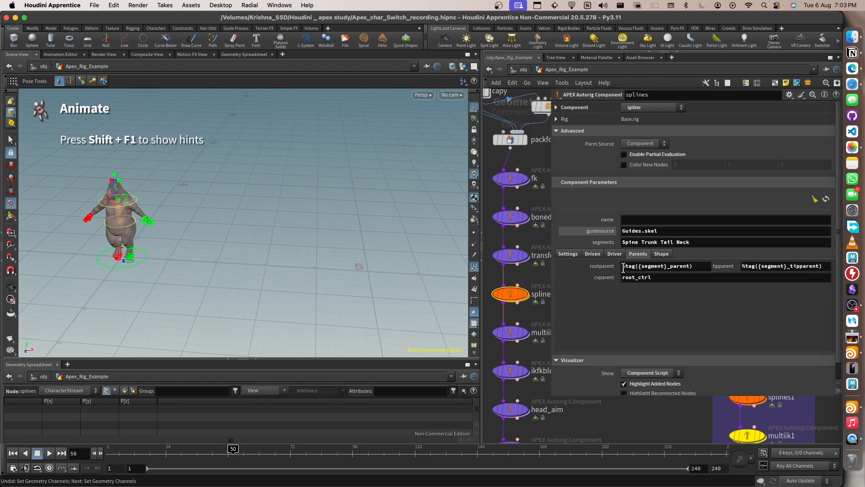
left_click(511, 256)
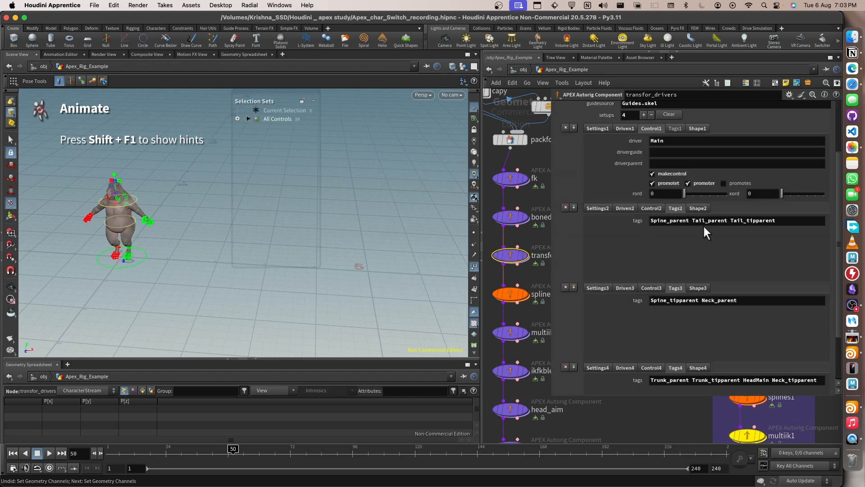
mouse_move(667, 221)
left_mouse_down()
mouse_move(650, 222)
mouse_move(674, 221)
left_mouse_up()
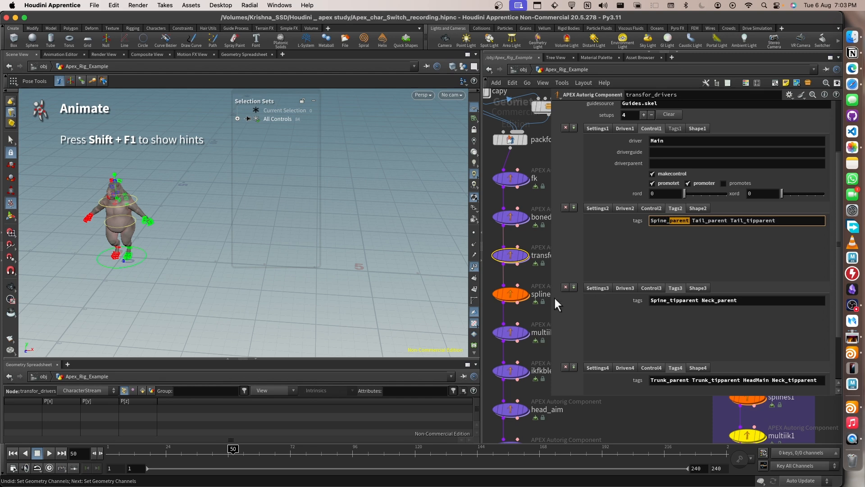
left_click(510, 294)
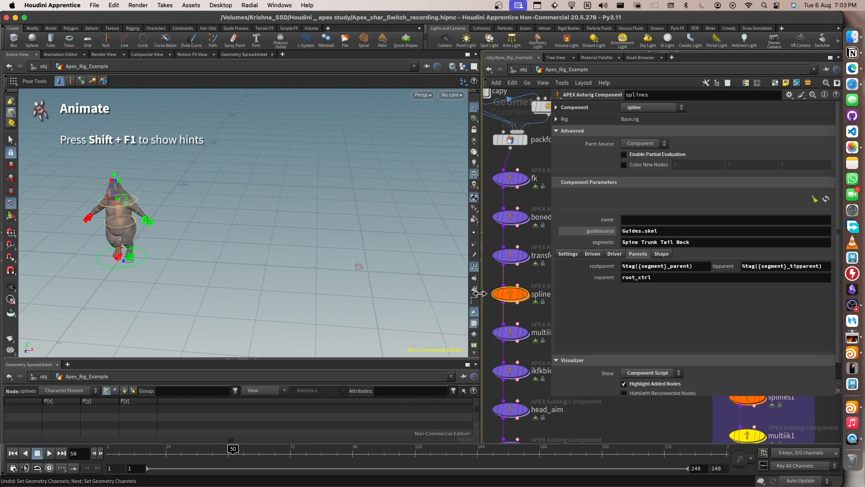
Widen the network editor to view both rig chains side by side, and switch to the char_switch_v001.hip scene.
left_click_drag(481, 292, 173, 293)
scroll(426, 274, "down", 3)
middle_click_drag(470, 284, 422, 187)
scroll(442, 335, "up", 3)
middle_click_drag(433, 328, 476, 304)
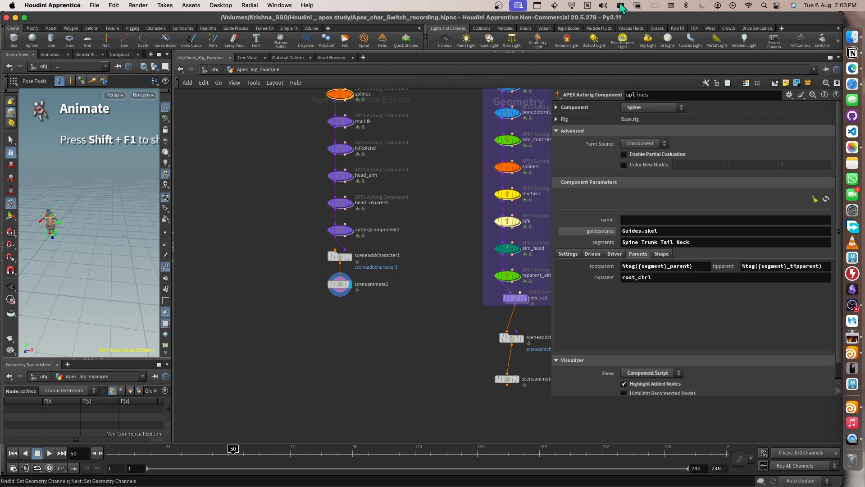
left_click(570, 6)
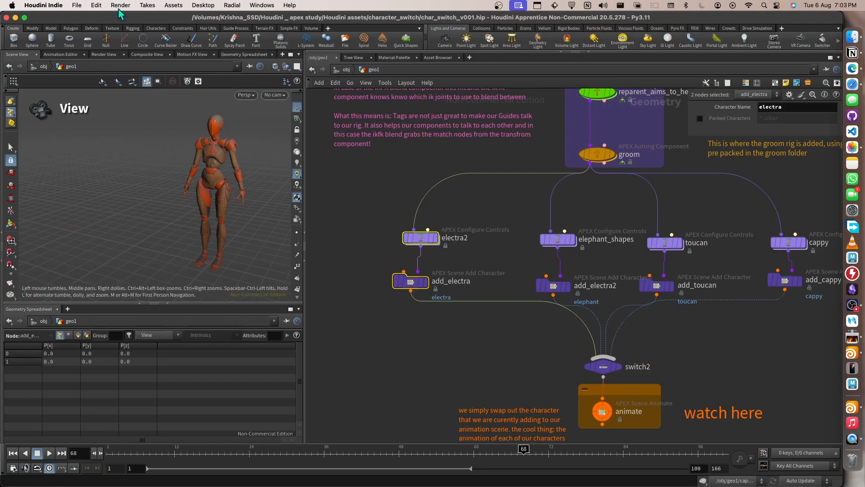
Open the Toucan_Rig.hip scene from the toucan_scene_files2 folder in Houdini assets.
left_click(76, 5)
mouse_move(104, 40)
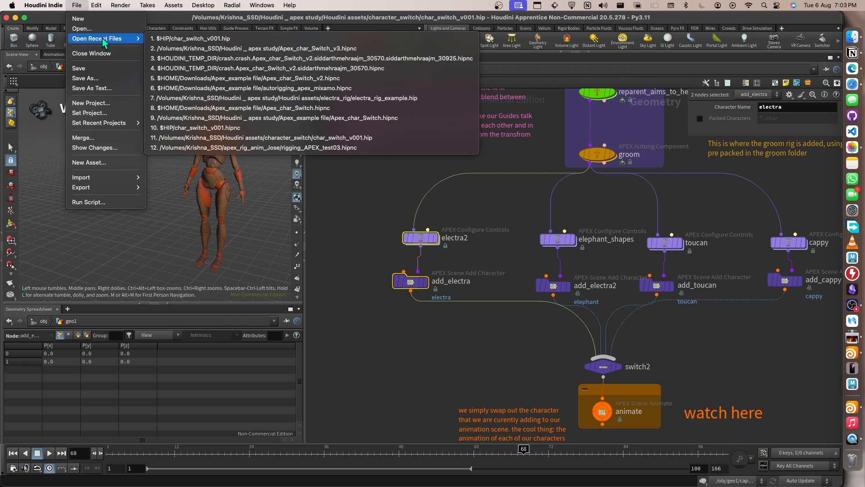
left_click(82, 28)
left_click(104, 128)
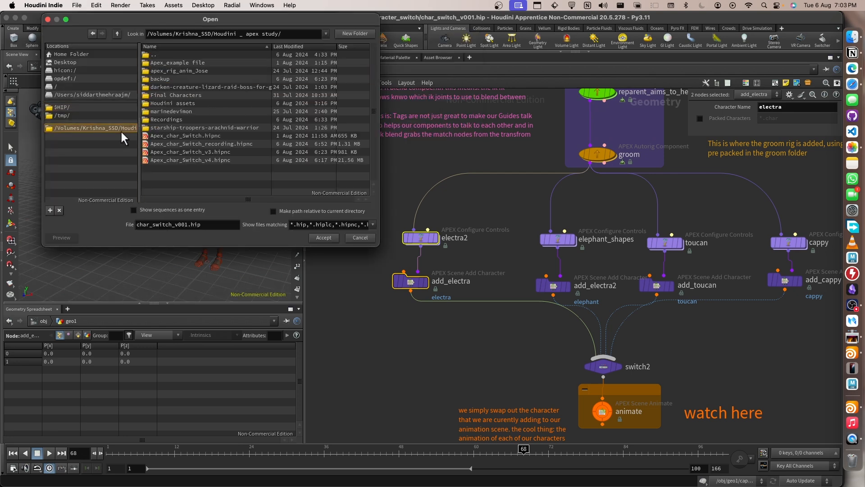
double_click(190, 103)
double_click(187, 95)
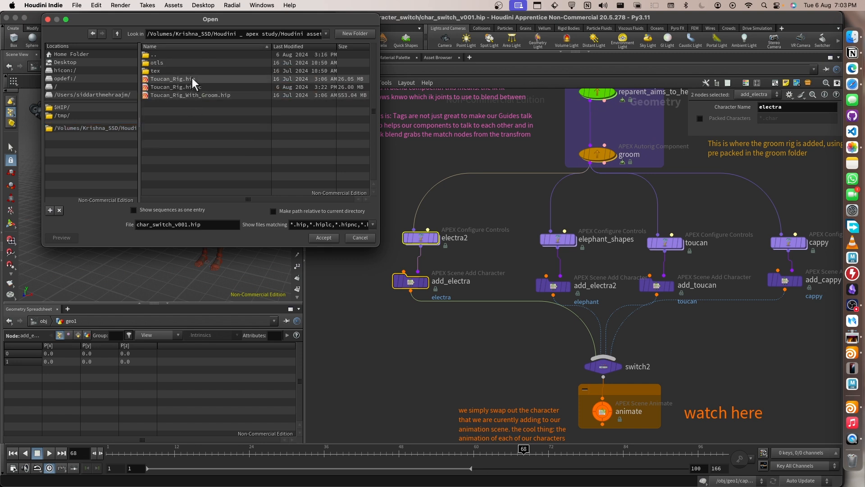
double_click(192, 79)
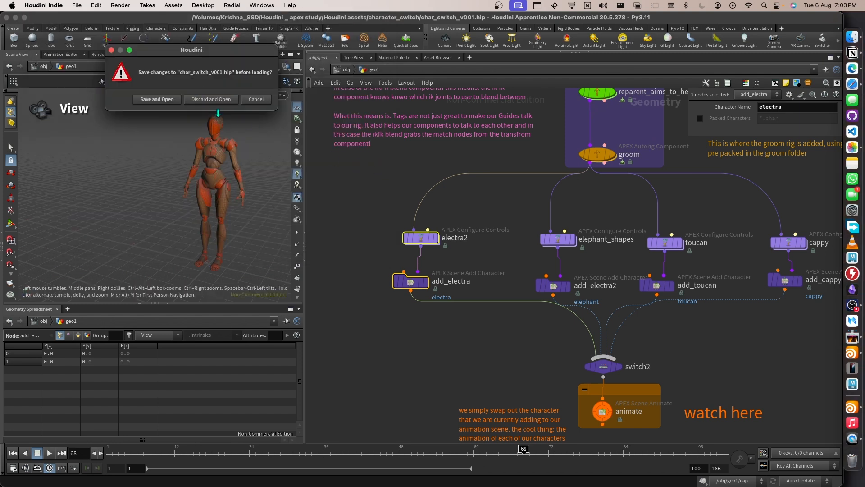
key("Return")
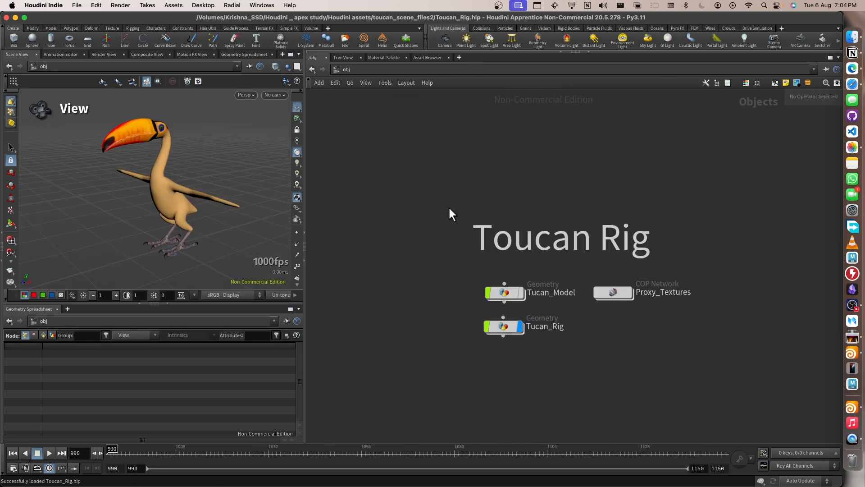
Enter the Tucan_Rig network and view the object_merge3 geometry and MESH null in the Import Mesh section.
double_click(503, 329)
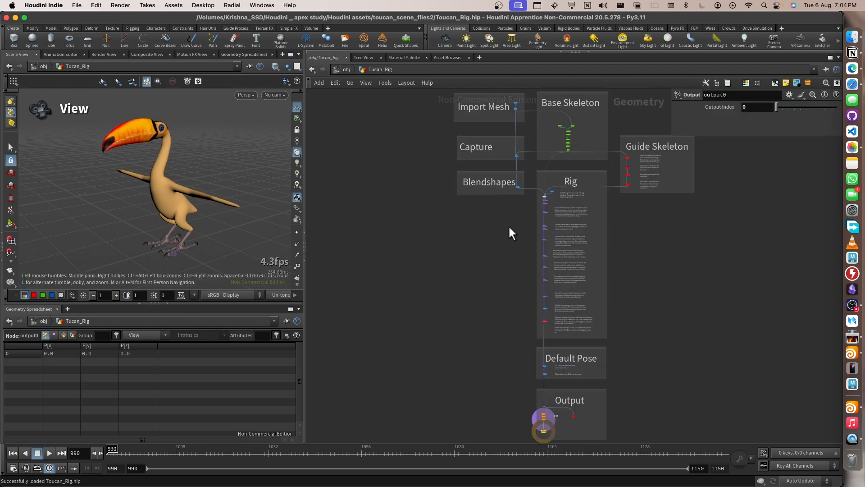
scroll(489, 240, "up", 1)
middle_click_drag(487, 242, 455, 338)
scroll(471, 198, "up", 12)
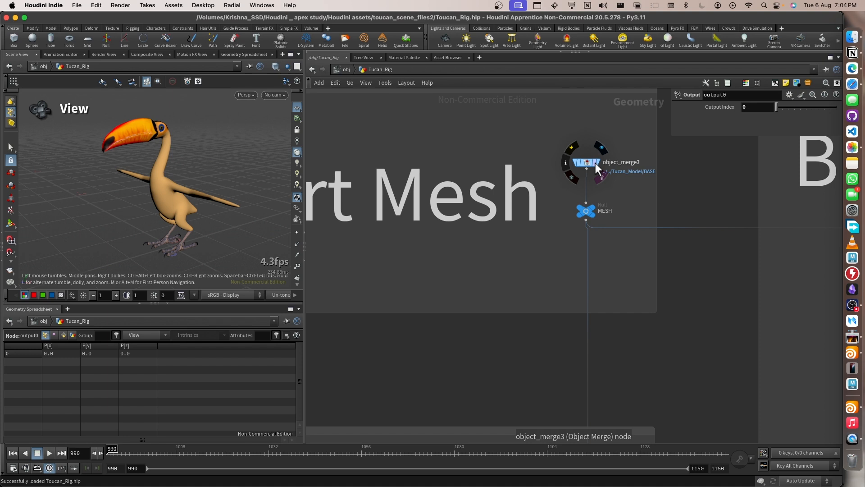
left_click(586, 163)
scroll(206, 242, "down", 8)
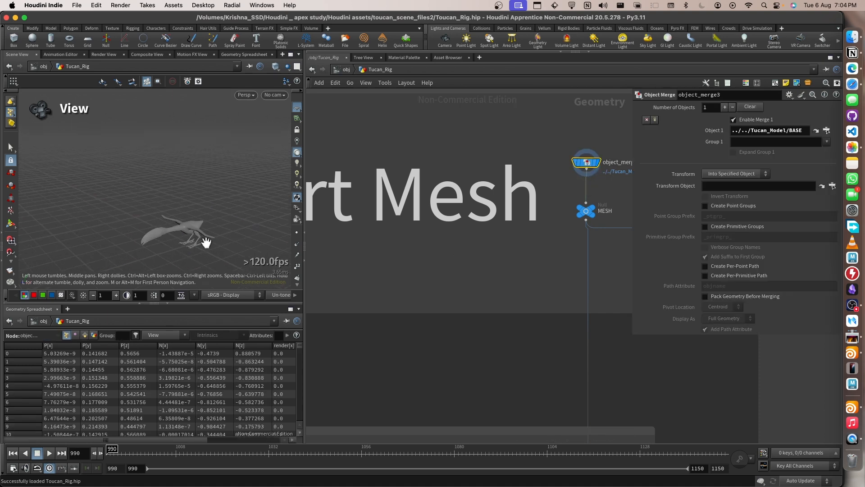
mouse_move(206, 242)
left_mouse_down()
mouse_move(162, 240)
mouse_move(197, 236)
mouse_move(186, 248)
mouse_move(193, 234)
left_mouse_up()
middle_click_drag(550, 275, 403, 284)
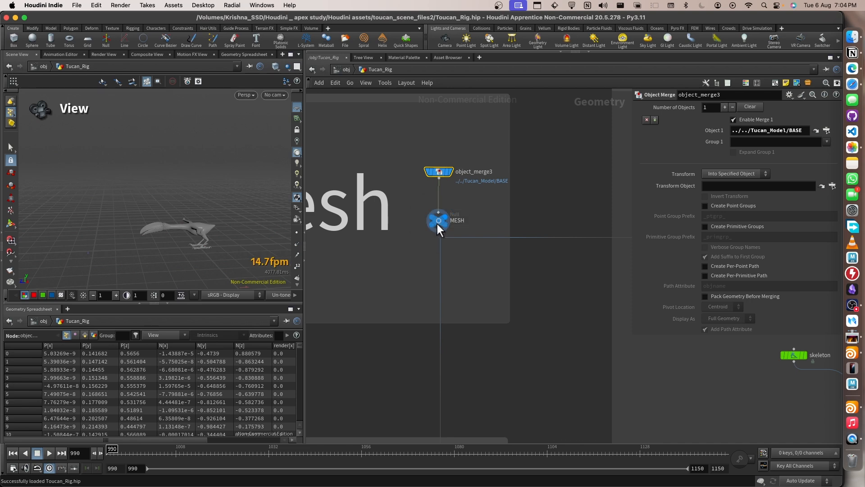
left_click(444, 221)
scroll(482, 285, "down", 6)
Display the skeleton node and the eye_joints subnetwork output in the Base Skeleton section.
scroll(518, 252, "up", 10)
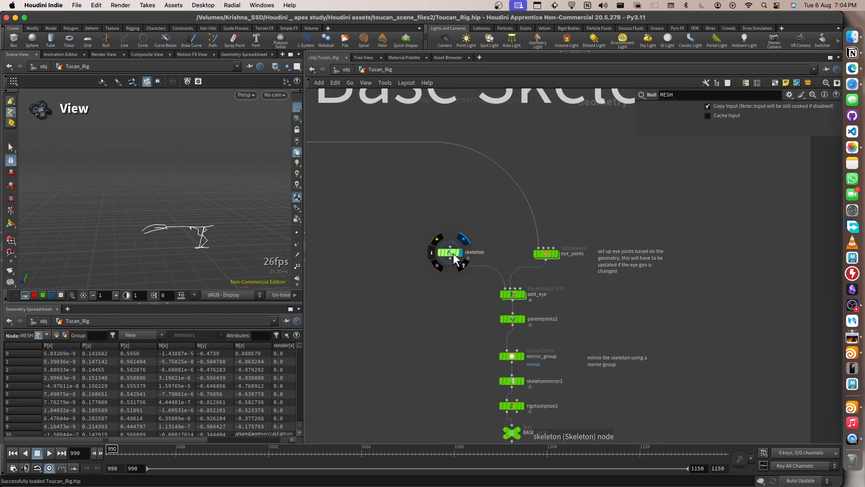
left_click(462, 254)
left_click_drag(227, 226, 272, 268)
scroll(520, 270, "up", 1)
left_click(559, 253)
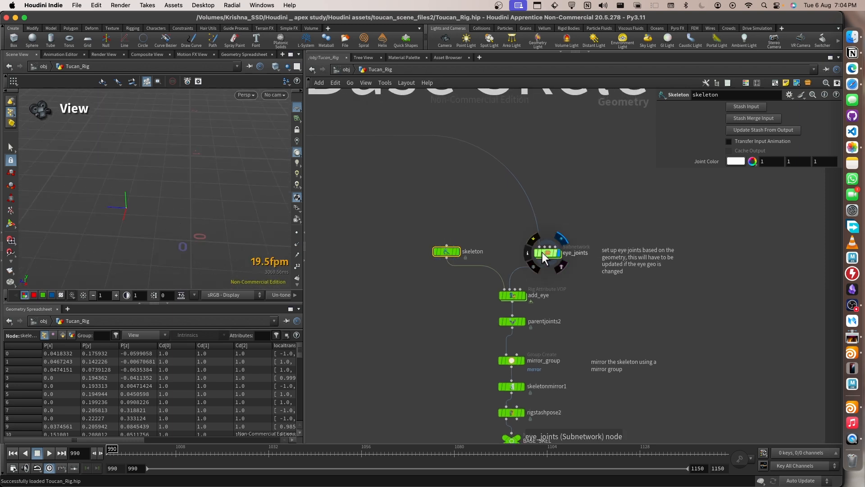
left_click(542, 253)
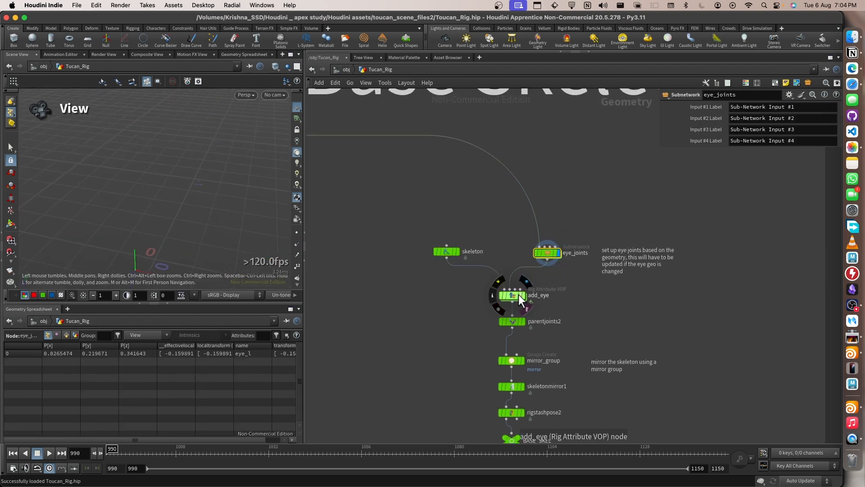
Examine how the add_eye VOP network wires the head_01 and eye_joints point transforms into the eye_l joint.
left_click(523, 296)
left_click(515, 296)
double_click(515, 295)
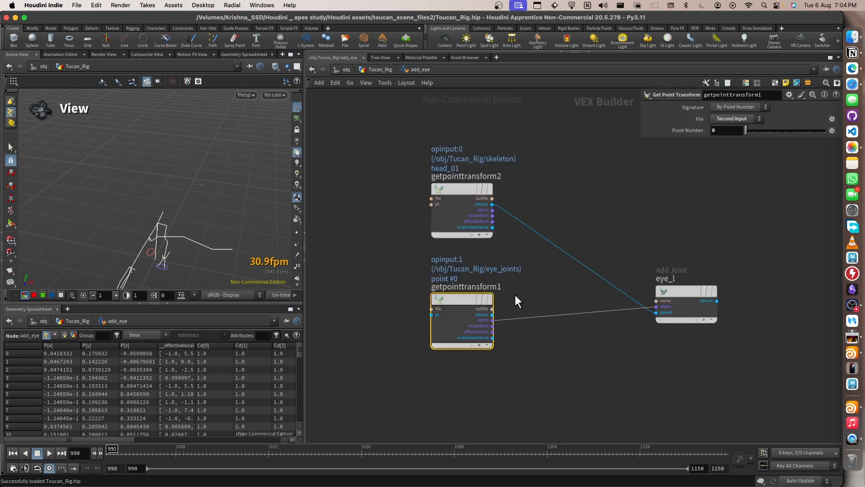
scroll(514, 294, "up", 2)
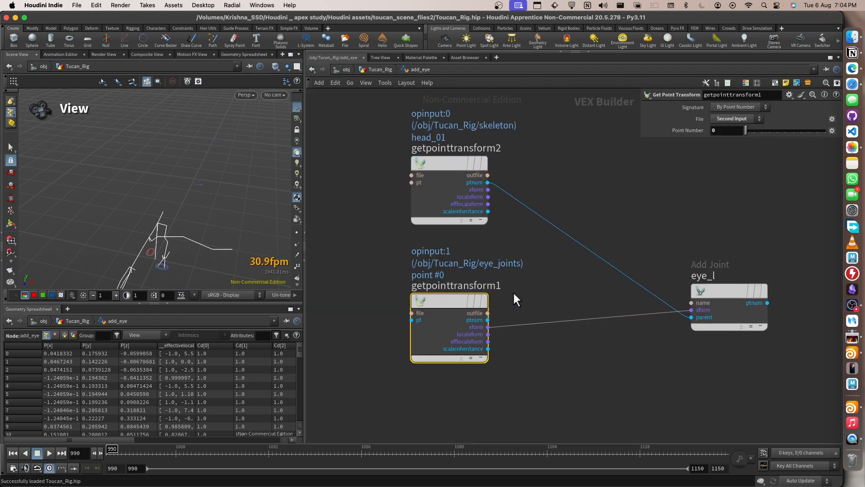
left_click(394, 68)
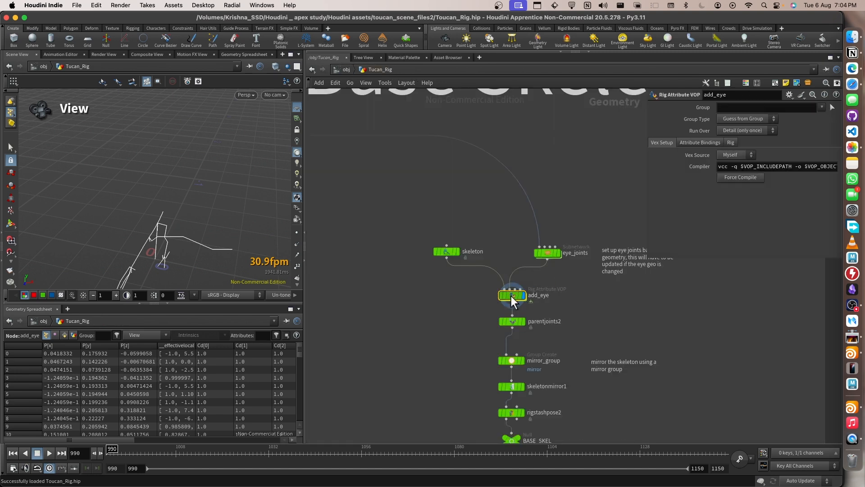
key("Tab")
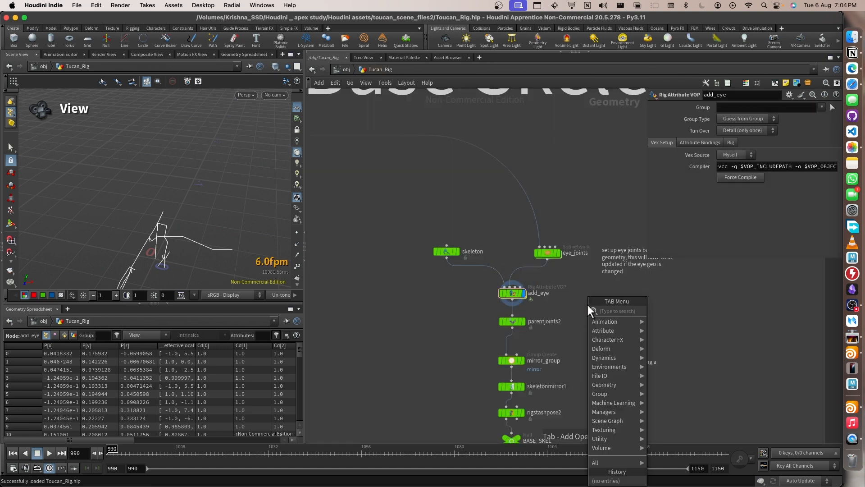
type("rigd")
key("Return")
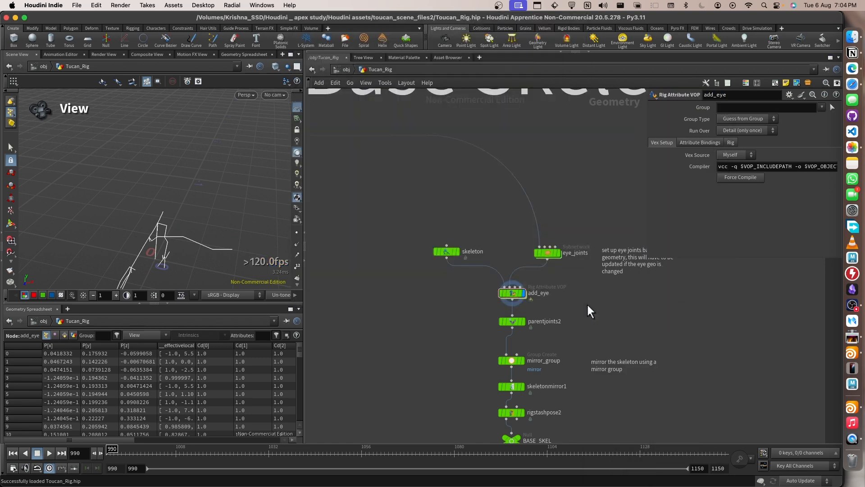
left_click(587, 305)
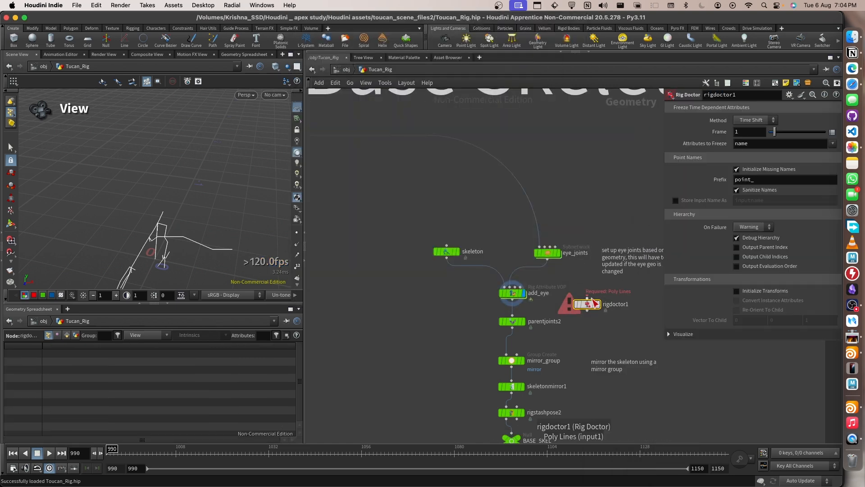
key("Delete")
key("Tab")
type("parent")
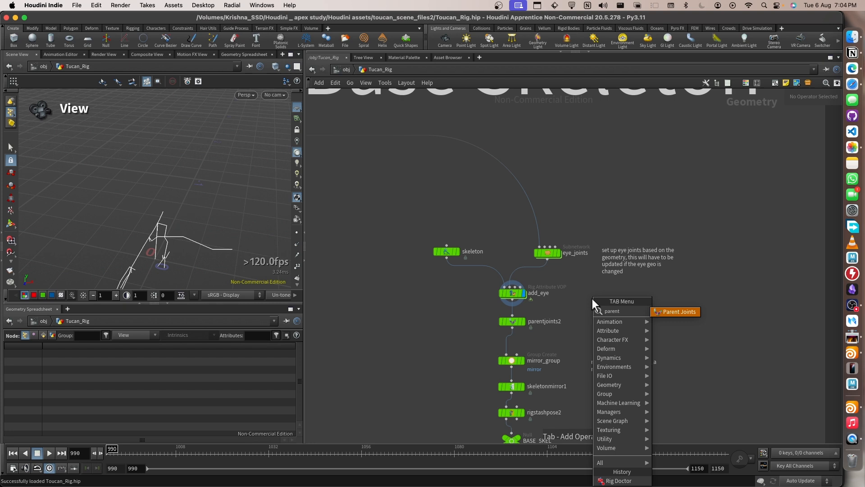
key("Return")
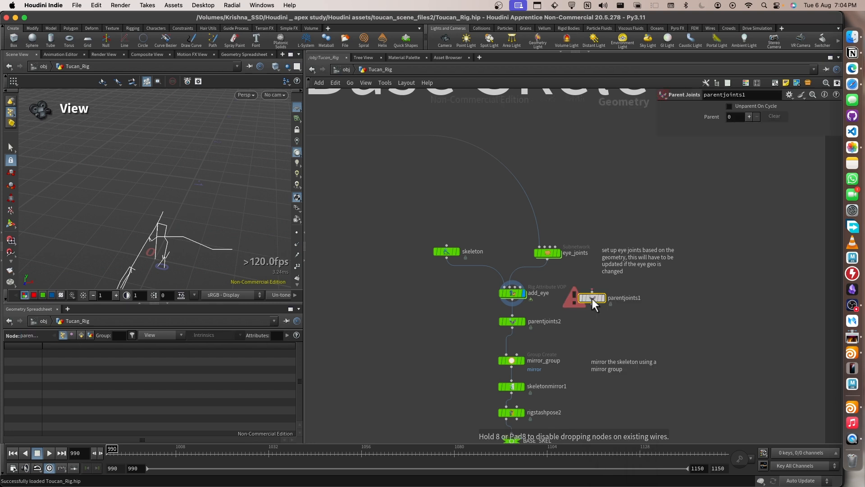
left_click(592, 298)
key("Delete")
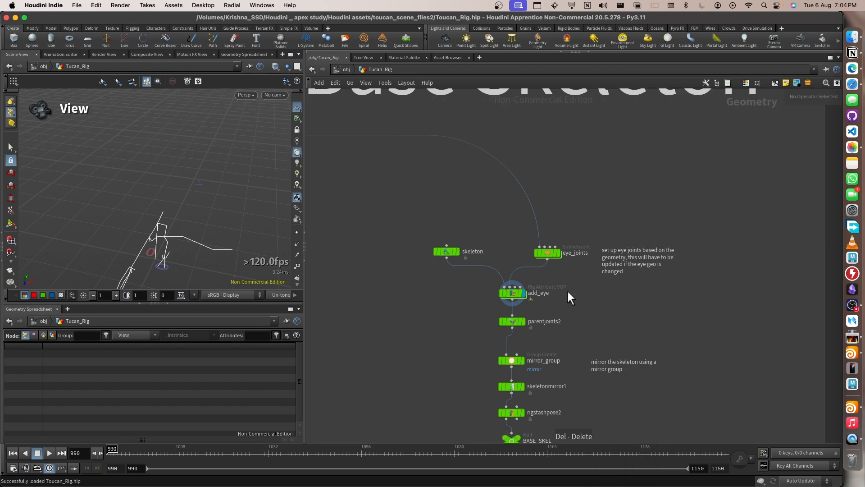
Examine the parentjoints2 and mirror_group settings and compare them with the joint setup inside add_eye.
left_click(512, 294)
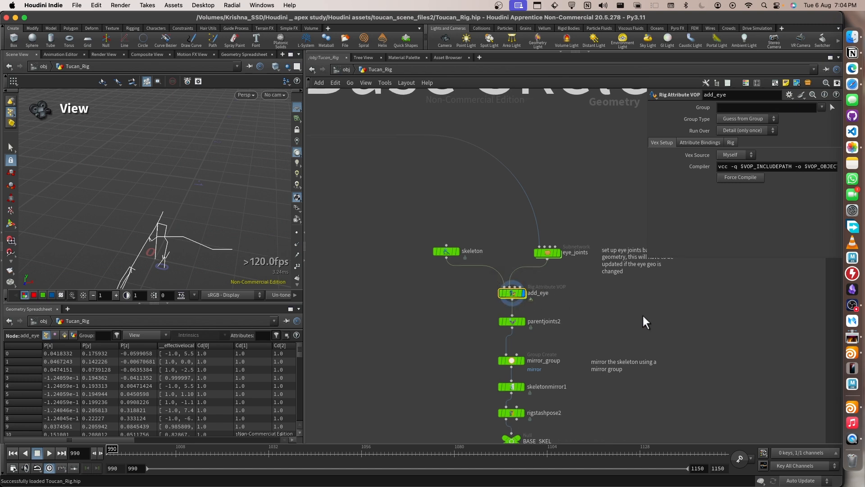
middle_click_drag(590, 320, 591, 203)
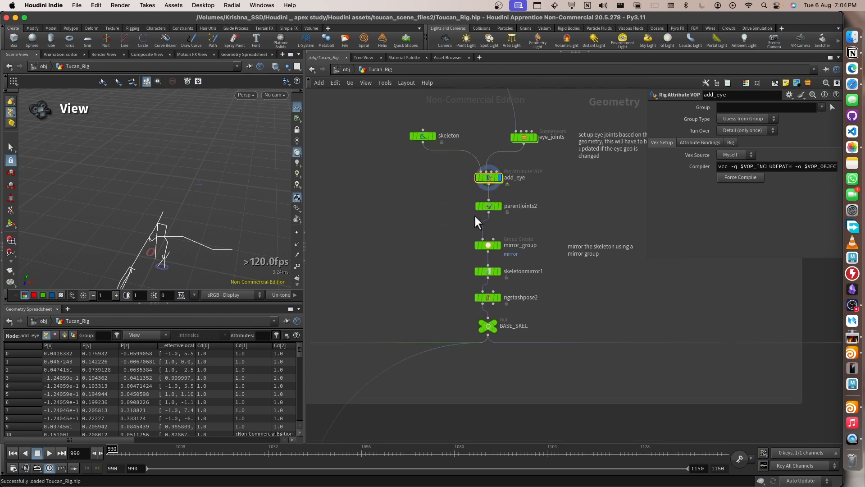
left_click(489, 206)
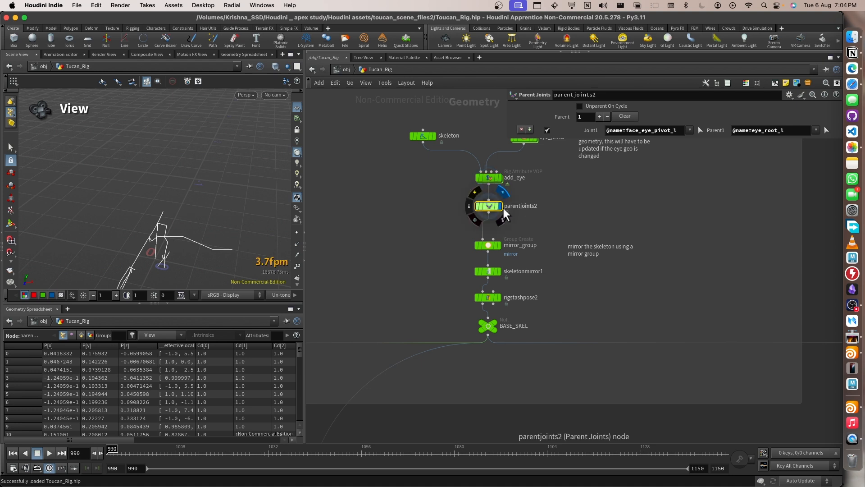
left_click(495, 246)
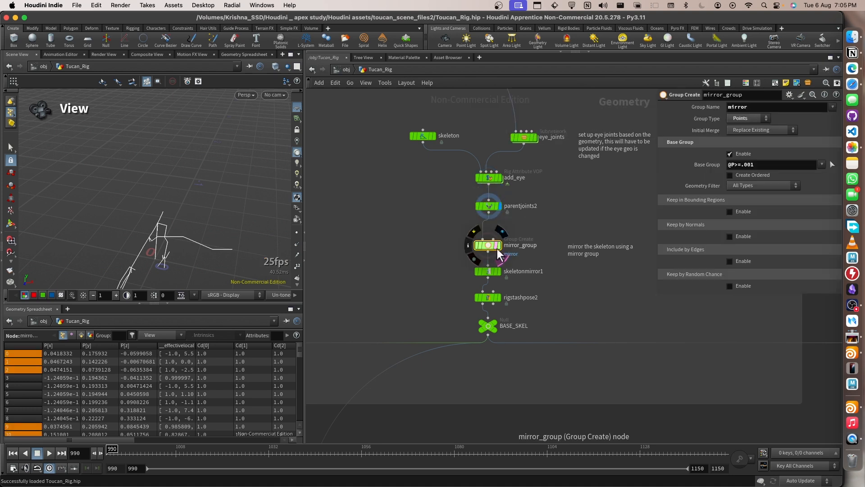
double_click(495, 179)
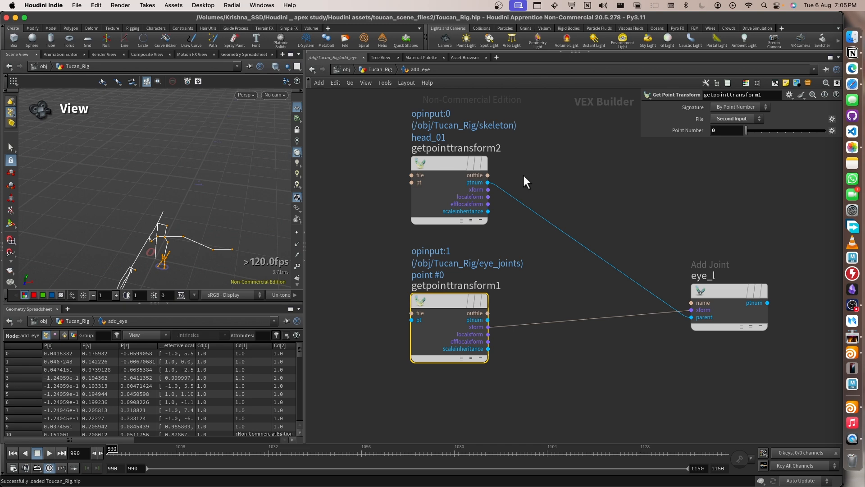
left_click(379, 68)
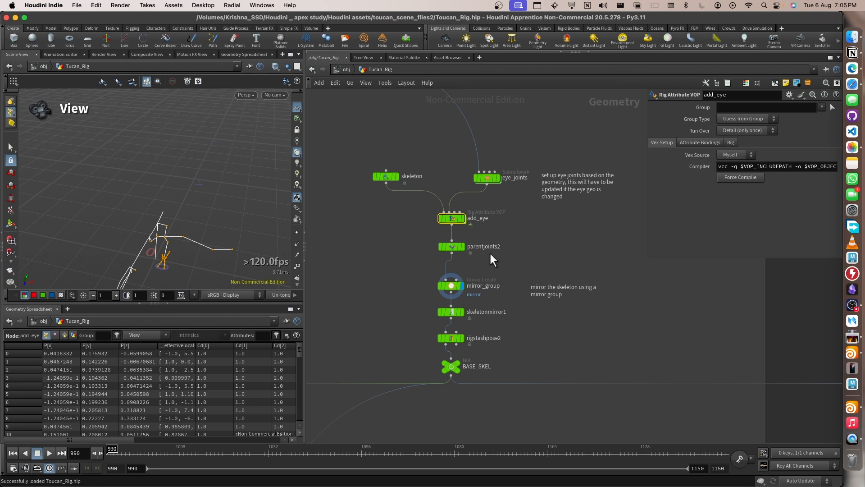
Compare the mirrored skeleton at BASE_SKEL with the stored rest pose of rigstashpose2 in the viewport.
middle_click_drag(490, 252, 558, 219)
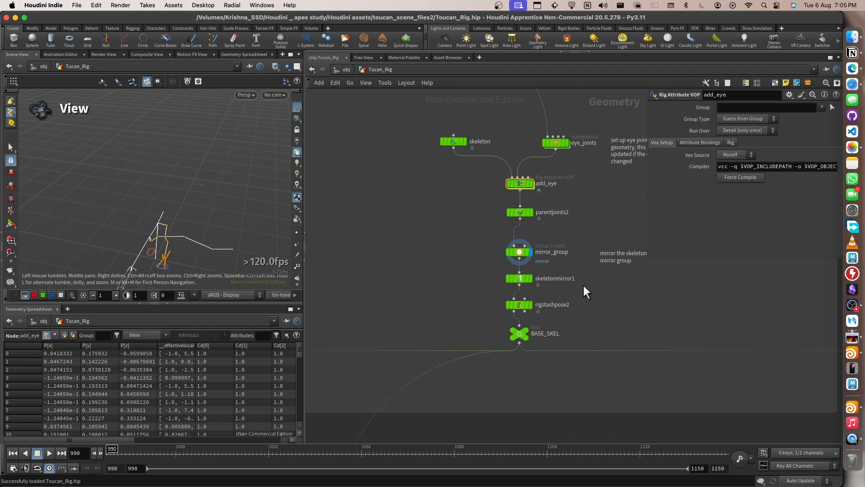
scroll(533, 175, "down", 3)
left_click(523, 288)
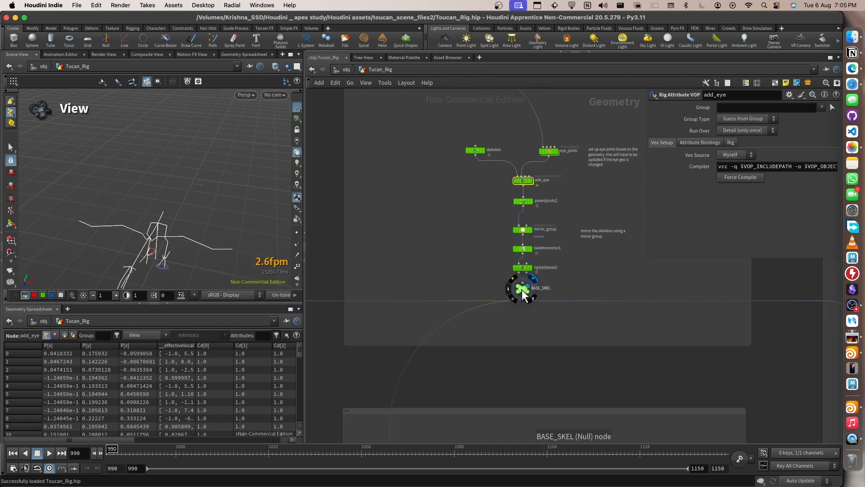
scroll(557, 322, "down", 1)
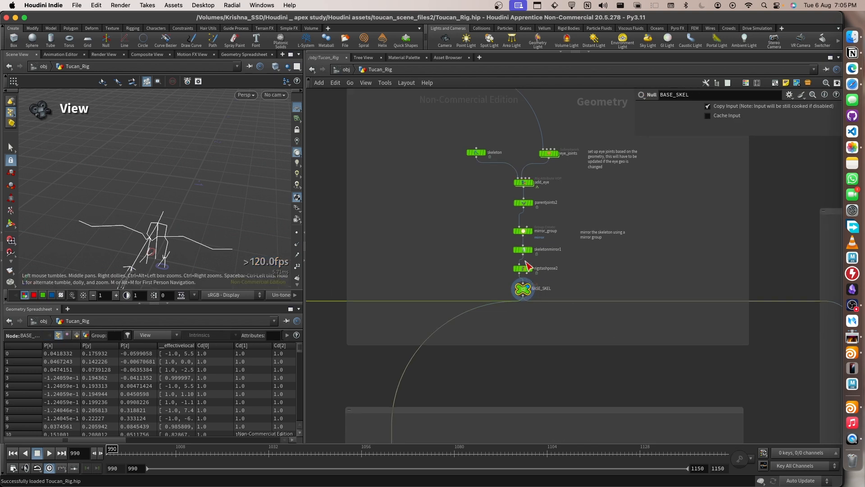
scroll(528, 267, "up", 3)
scroll(548, 270, "down", 1)
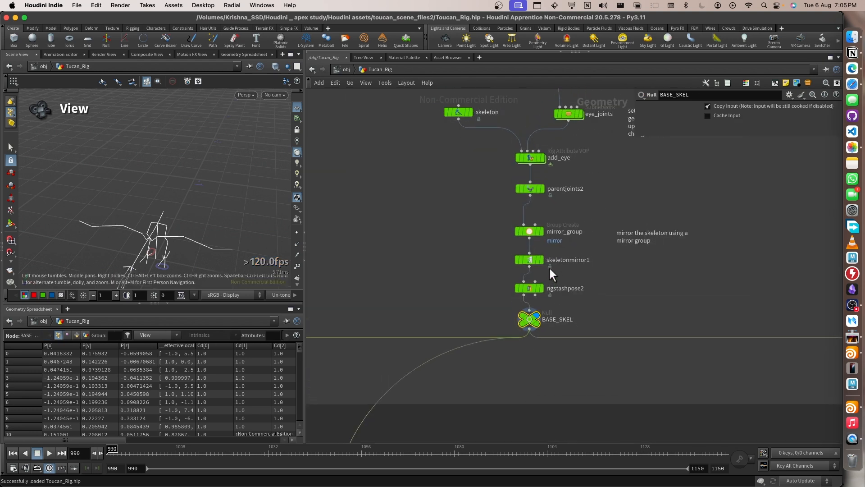
left_click(529, 287)
left_click(543, 289)
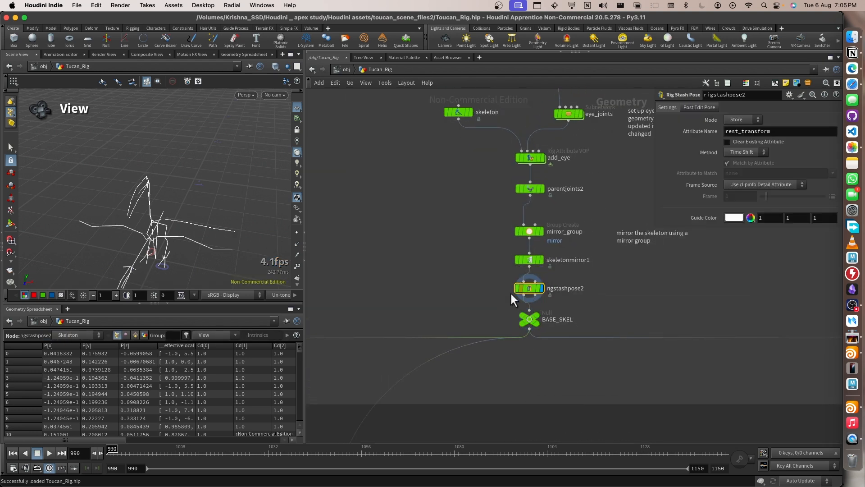
left_click_drag(225, 227, 179, 210)
left_click(529, 319)
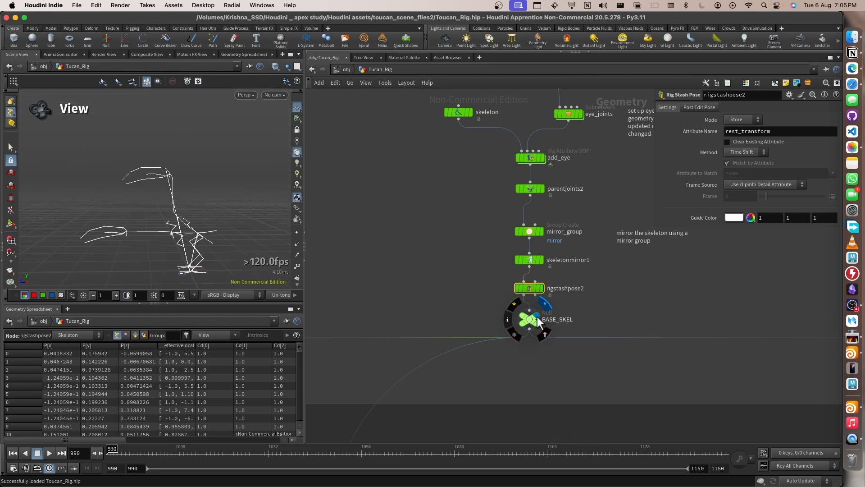
Open the CAPTURE subnetwork in the Capture section of the toucan rig network.
scroll(398, 237, "down", 3)
scroll(398, 237, "down", 3)
scroll(431, 261, "up", 5)
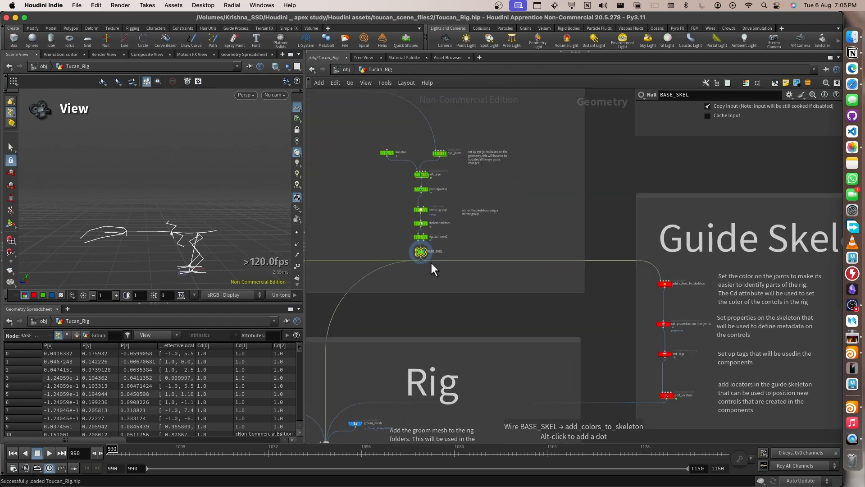
middle_click_drag(366, 261, 557, 285)
middle_click_drag(439, 302, 497, 241)
scroll(491, 201, "up", 4)
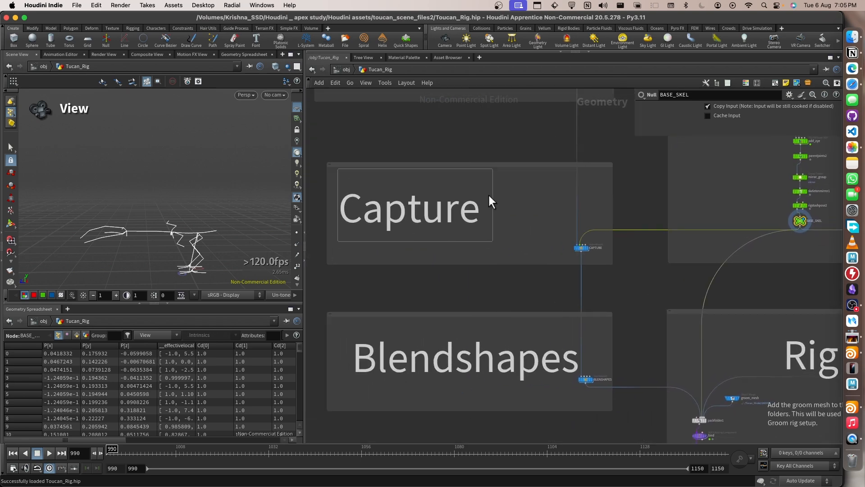
double_click(591, 258)
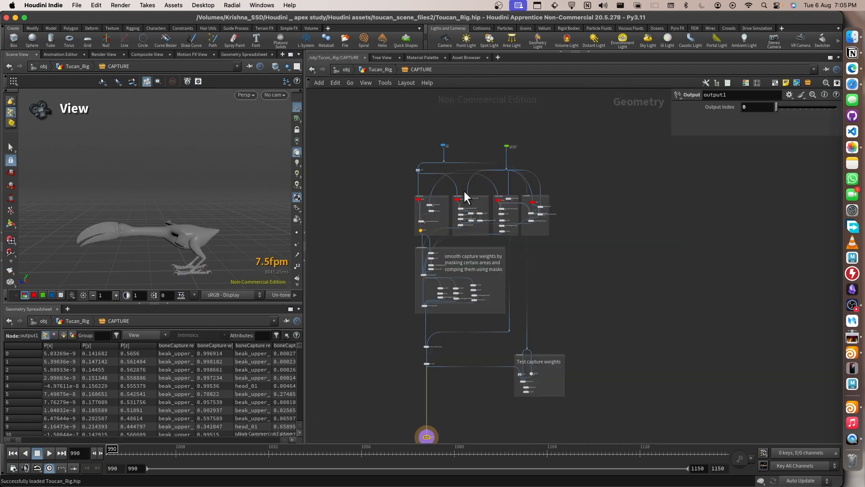
Display the deletejoints1, add_joints and stash3 outputs in turn in the skin capture group.
scroll(463, 189, "up", 5)
scroll(440, 227, "down", 5)
scroll(496, 234, "left", 2)
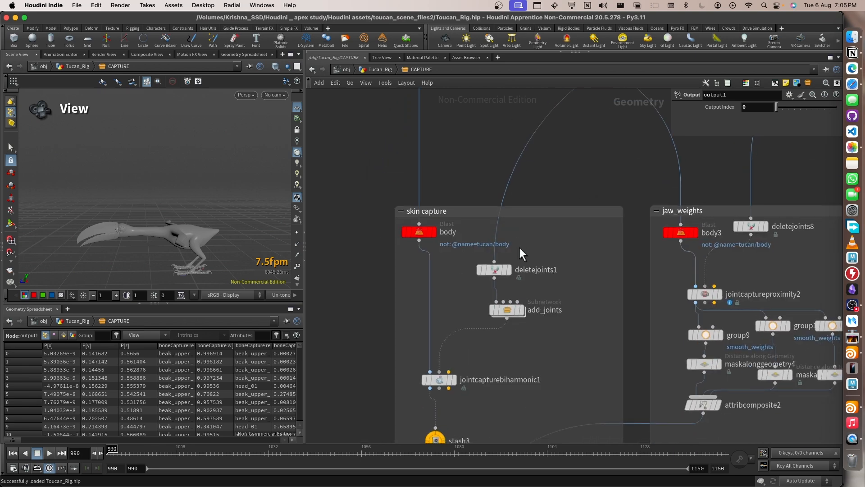
left_click(513, 271)
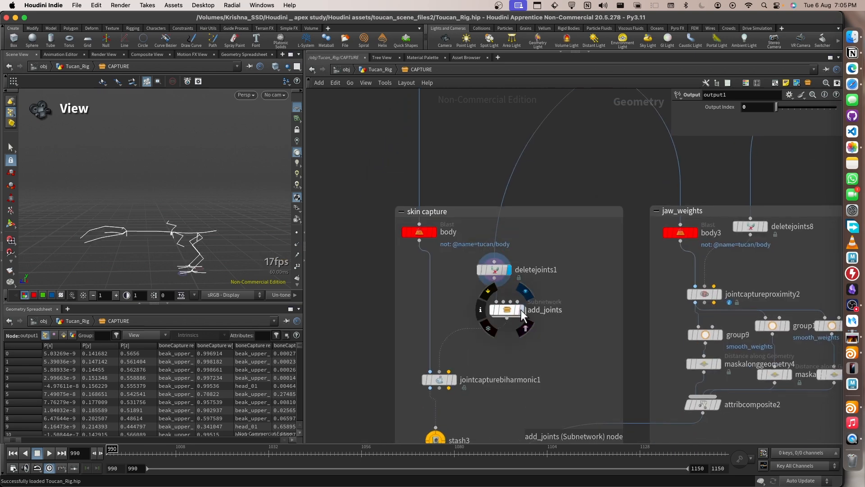
left_click(523, 310)
left_click(510, 310)
scroll(518, 367, "down", 5)
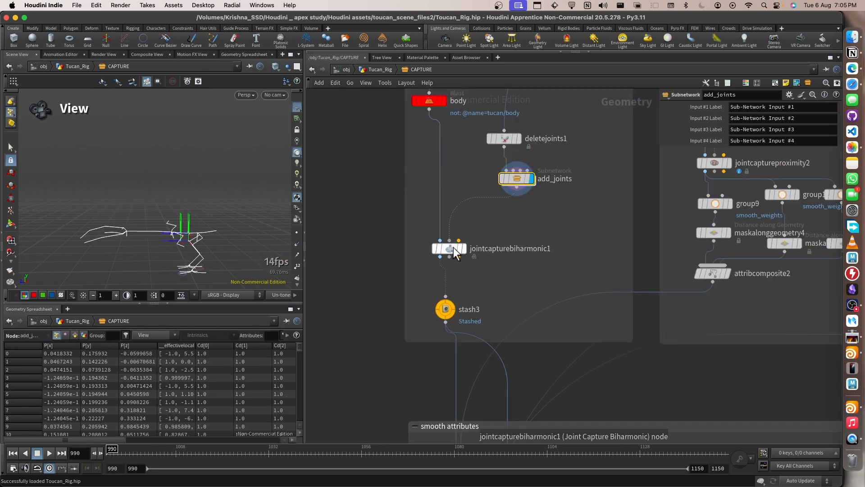
left_click(455, 310)
left_click(445, 309)
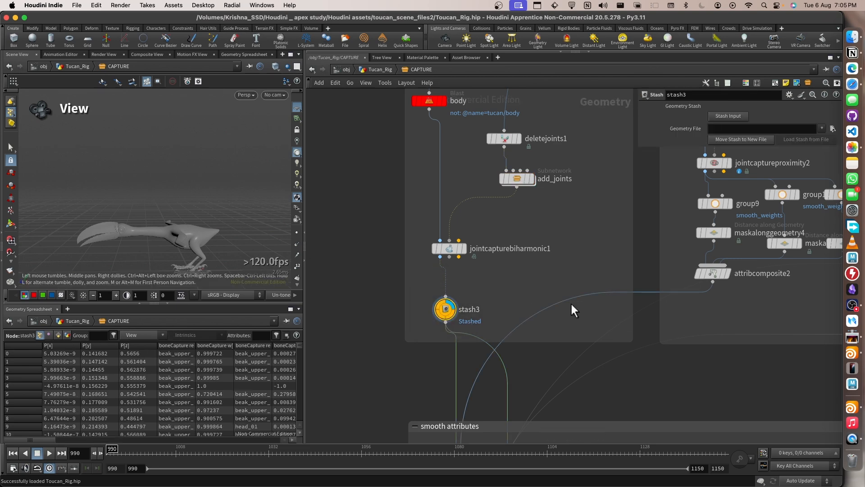
Examine how the jaw_weights and smooth attributes groups mask and composite the capture weights down to the network output.
scroll(571, 302, "down", 10)
middle_click_drag(544, 245, 480, 307)
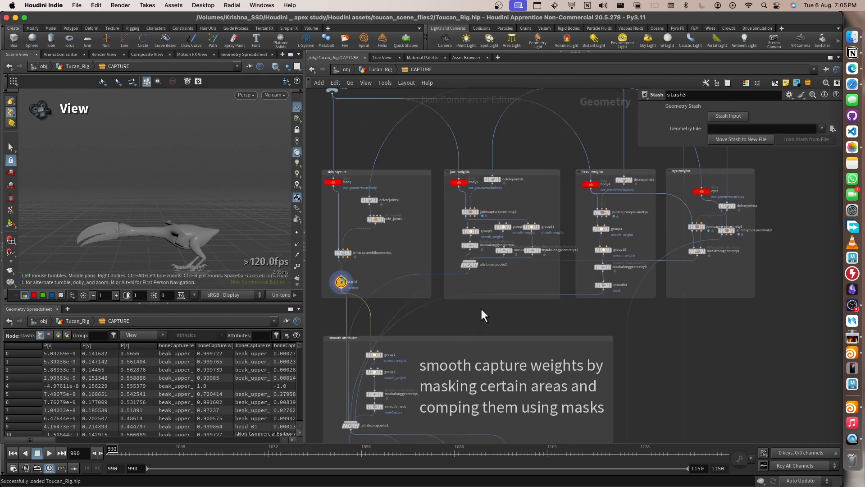
scroll(479, 232, "up", 10)
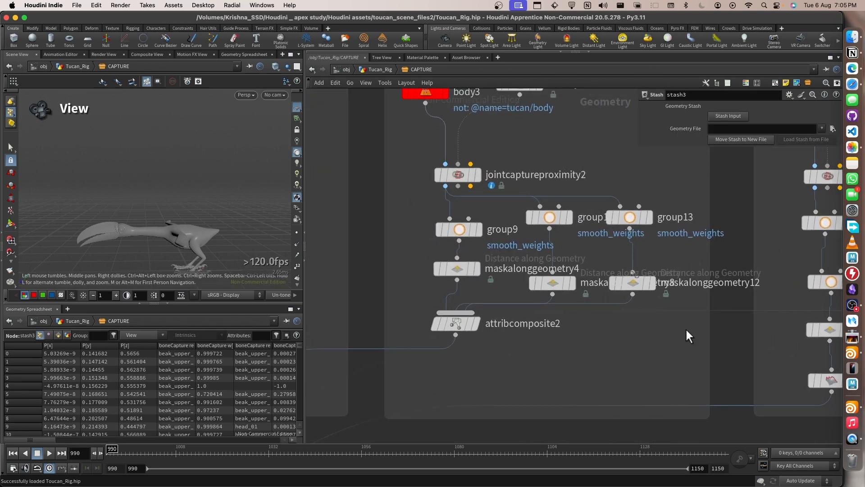
scroll(685, 326, "down", 6)
middle_click_drag(685, 324, 650, 171)
scroll(477, 279, "up", 8)
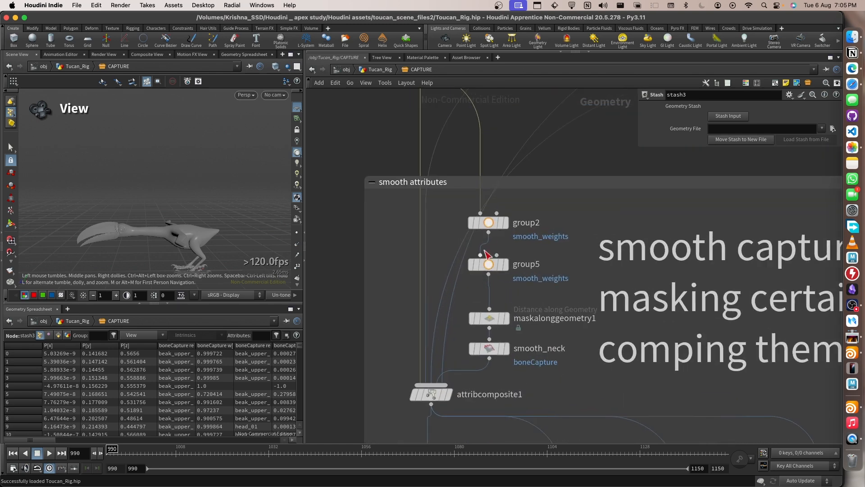
scroll(528, 229, "down", 7)
middle_click_drag(585, 269, 573, 180)
scroll(509, 216, "up", 2)
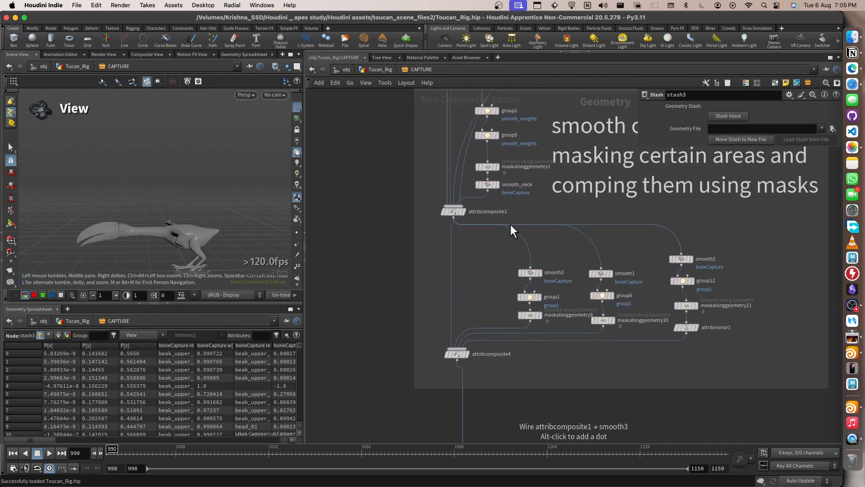
middle_click_drag(535, 375, 517, 93)
scroll(529, 274, "down", 4)
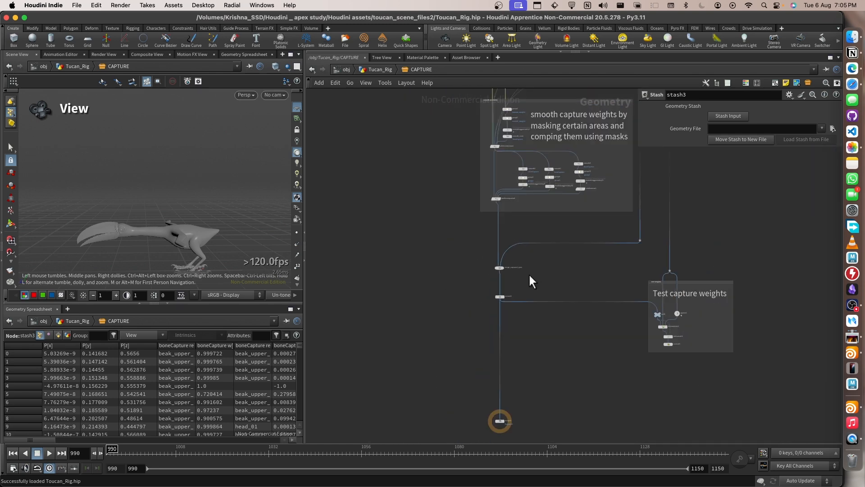
scroll(573, 352, "down", 2)
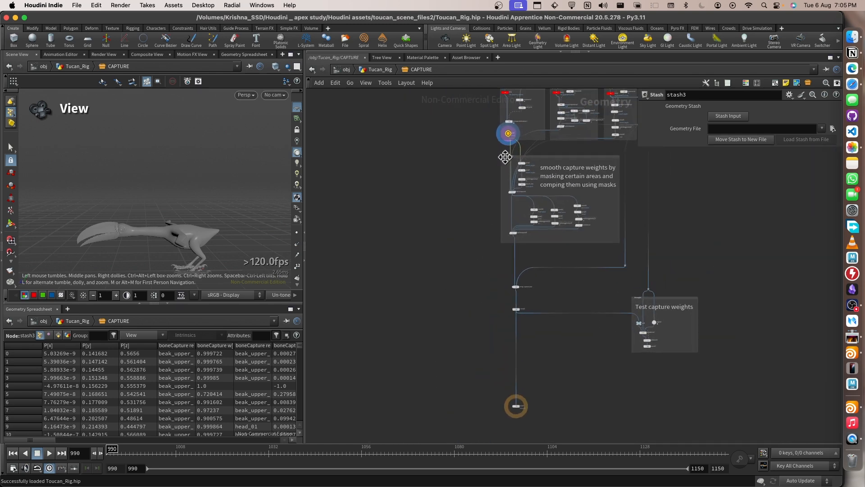
Return to the Tucan_Rig level and examine the blendshape nodes inside the BLENSHAPES subnetwork.
left_click(380, 70)
scroll(473, 329, "down", 3)
scroll(569, 366, "up", 8)
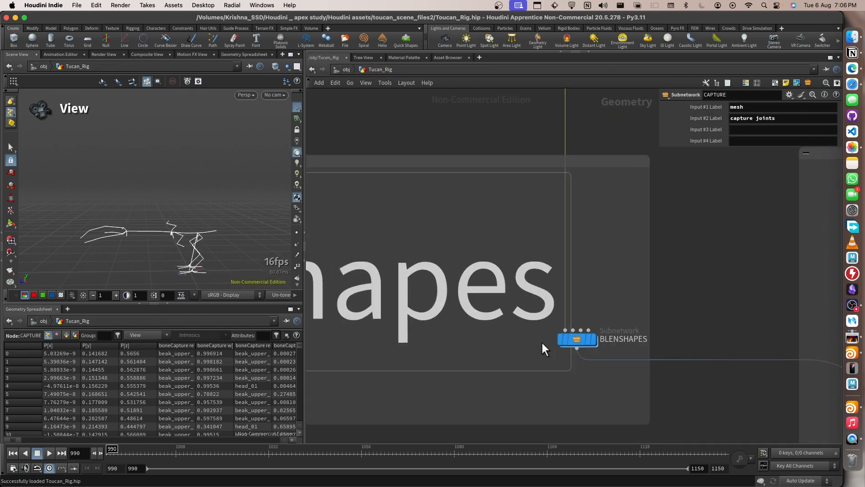
double_click(573, 343)
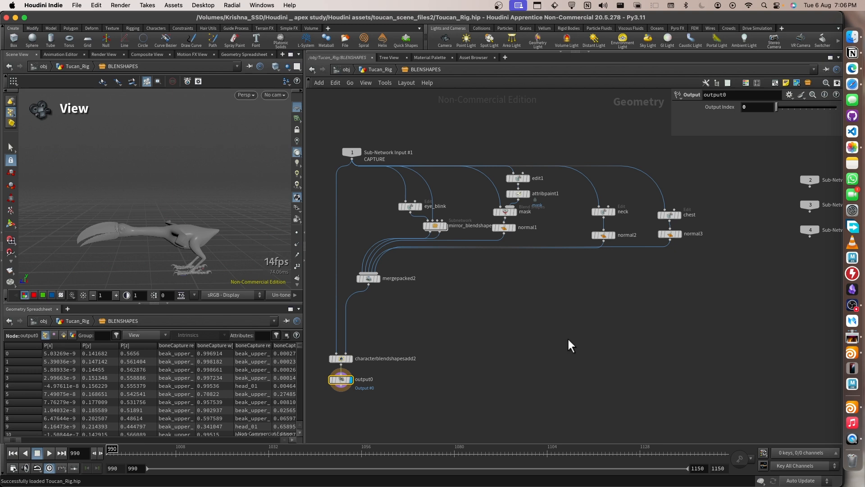
middle_click_drag(642, 307, 657, 319)
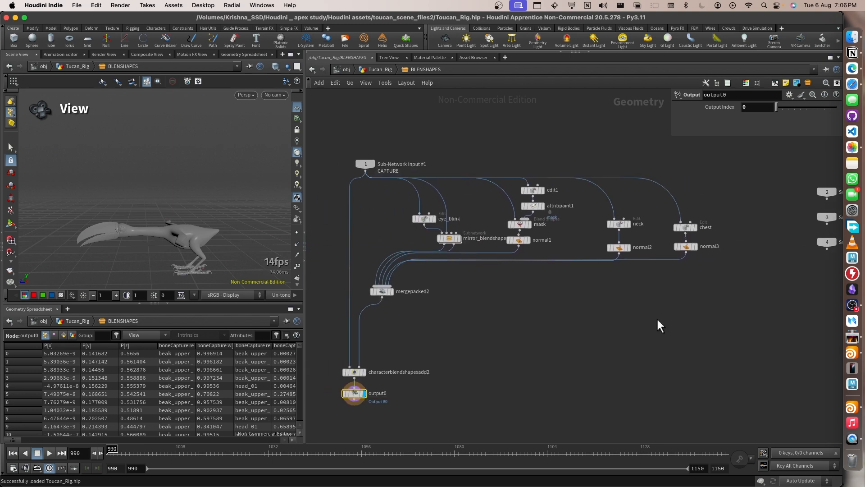
Return to the Tucan_Rig level and view the bind and bonedeform component parameters in the Rig section.
left_click(381, 70)
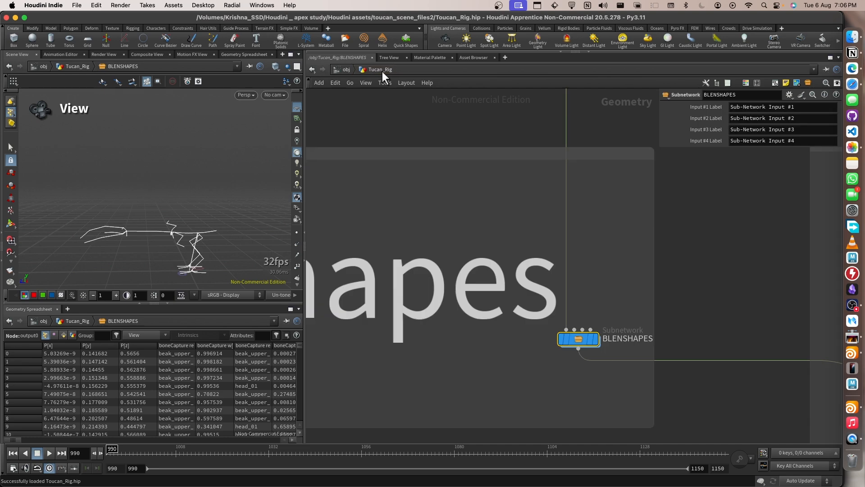
scroll(735, 349, "down", 3)
middle_click_drag(742, 341, 382, 249)
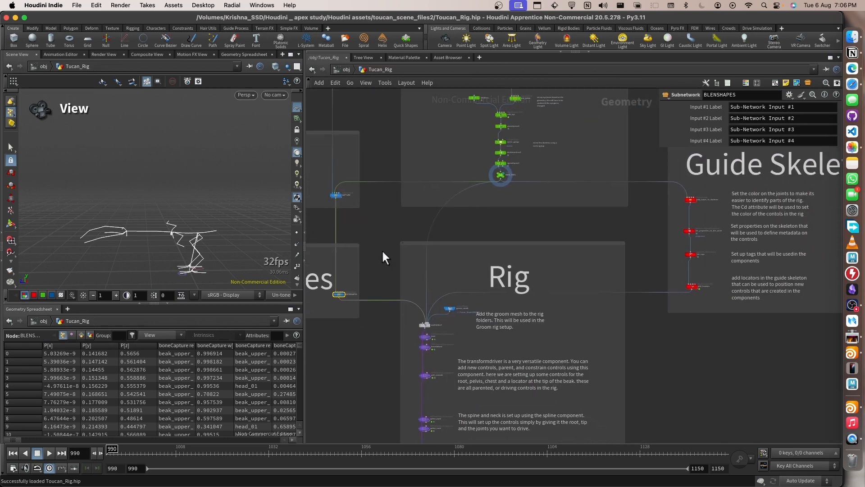
middle_click_drag(563, 338, 506, 170)
scroll(457, 199, "up", 10)
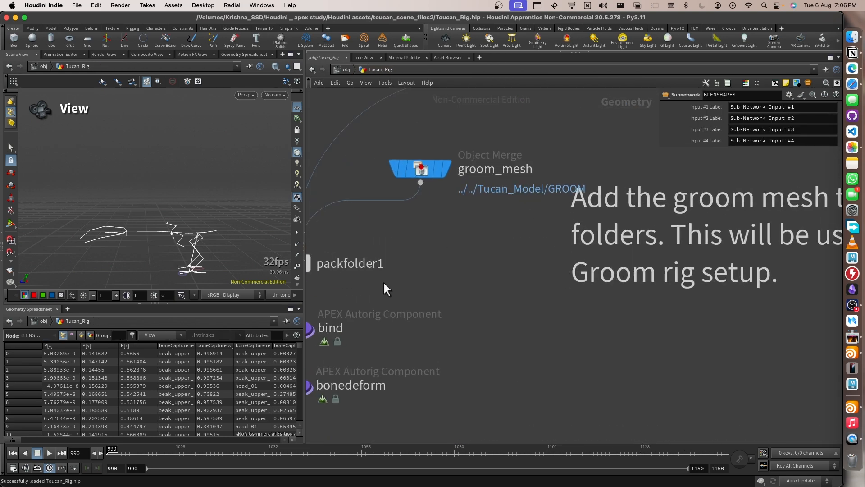
scroll(469, 284, "up", 1)
middle_click_drag(469, 285, 663, 210)
middle_click_drag(573, 279, 604, 192)
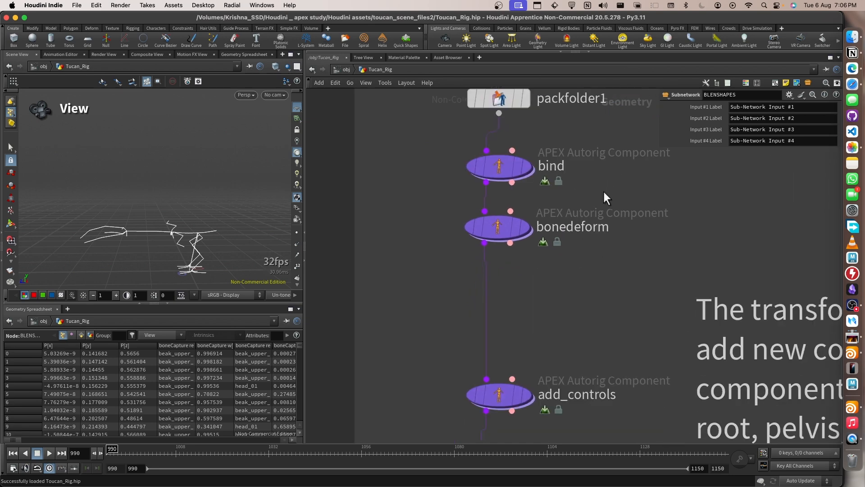
left_click(496, 167)
left_click(498, 226)
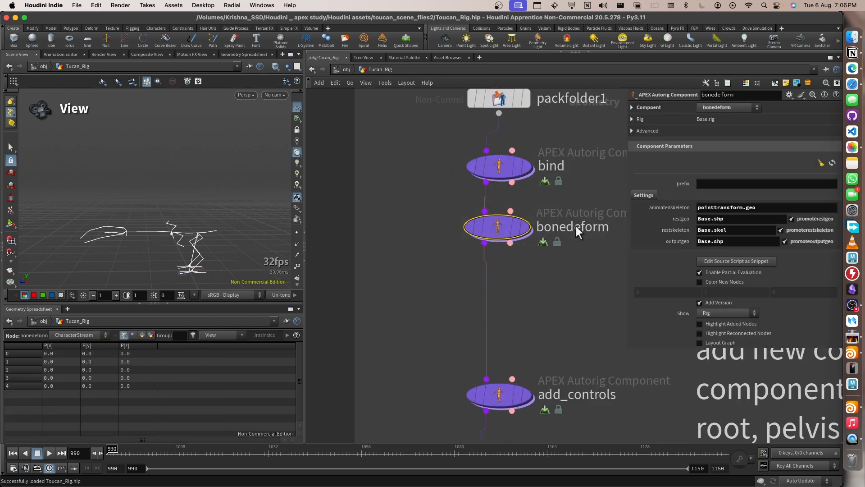
Examine the Controls and Source settings of the bind fktransform component.
middle_click_drag(537, 266, 418, 256)
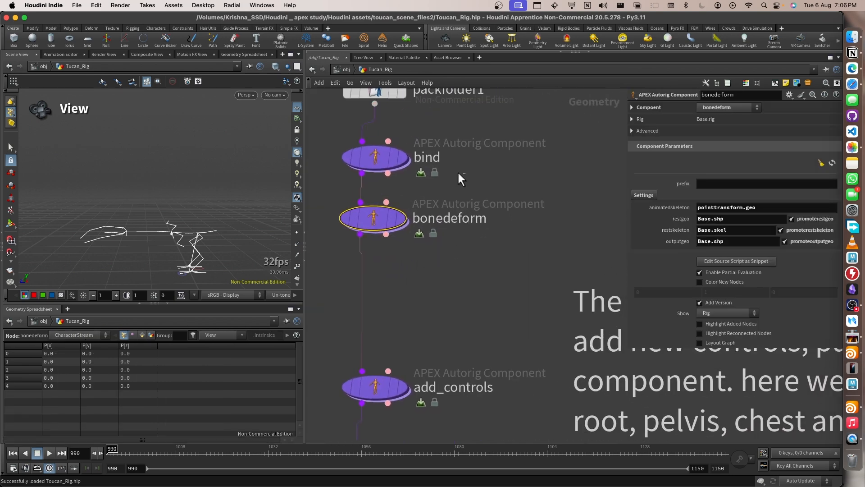
left_click(360, 152)
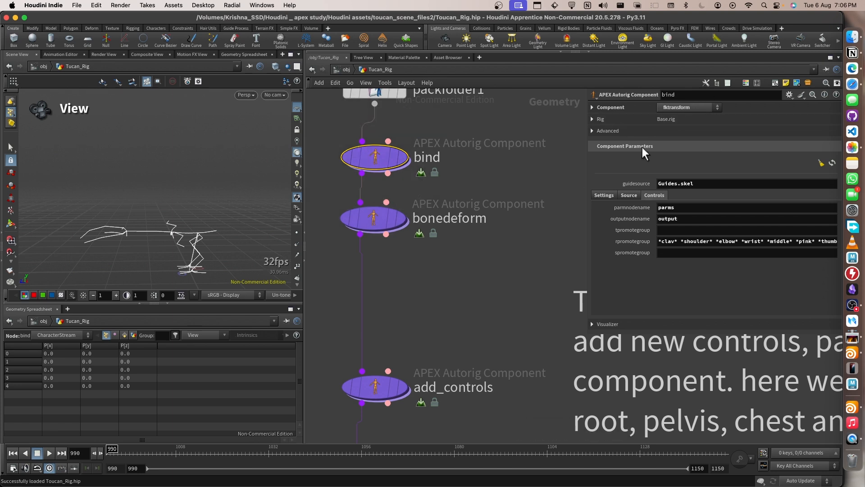
left_click(654, 195)
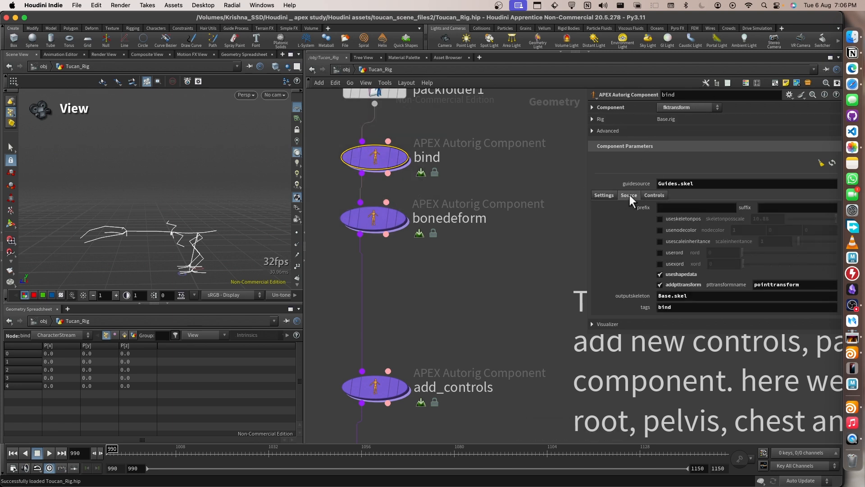
left_click(629, 194)
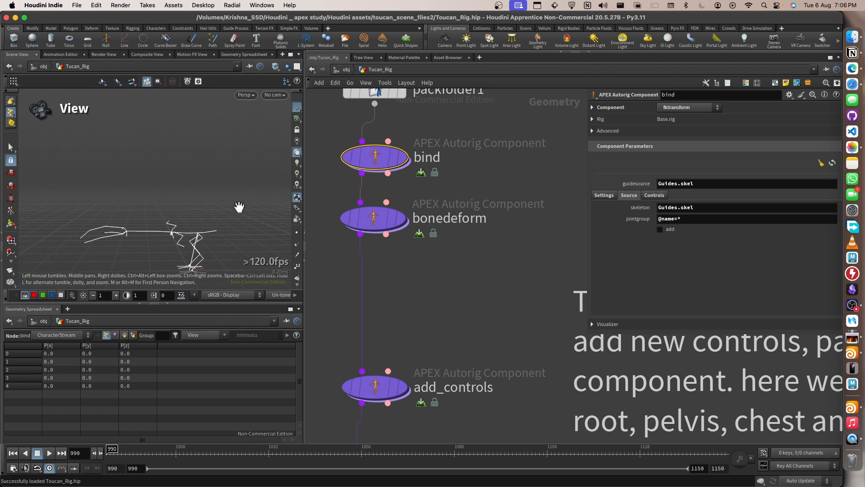
Display the bonedeform output in the Animate state, hide the viewport hints and view the toucan's controls from an angle.
left_click_drag(498, 265, 303, 190)
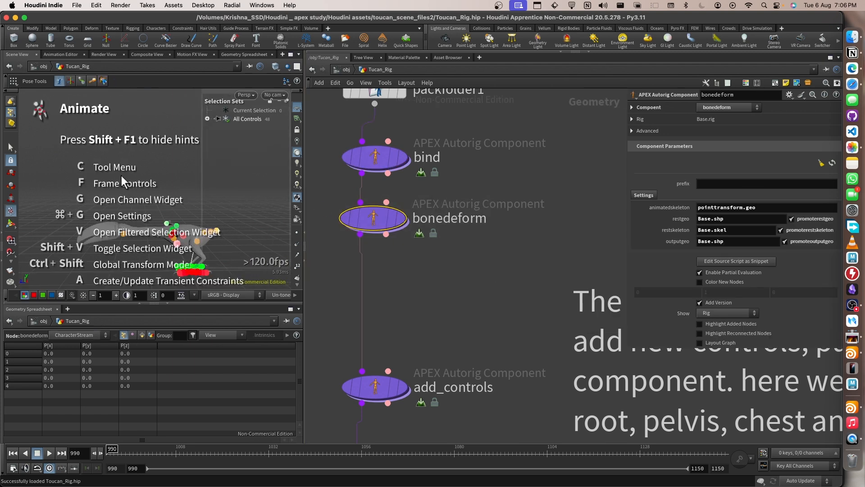
key("shift+F1")
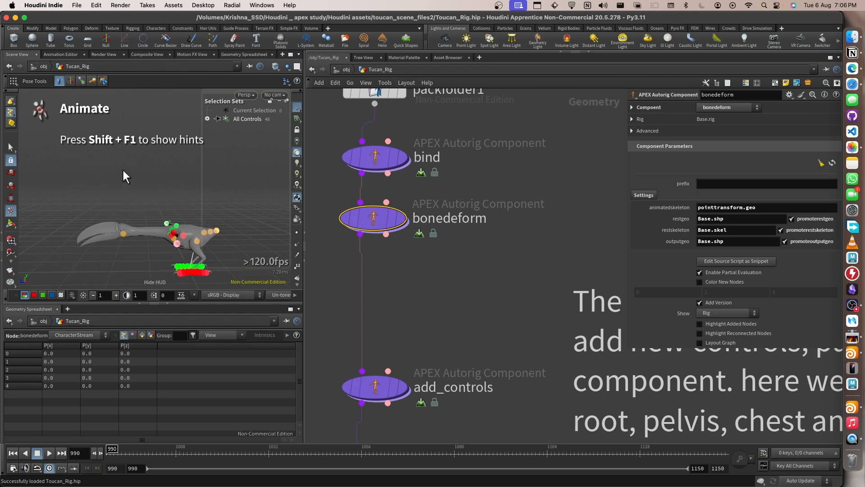
left_click_drag(173, 237, 183, 209, "alt")
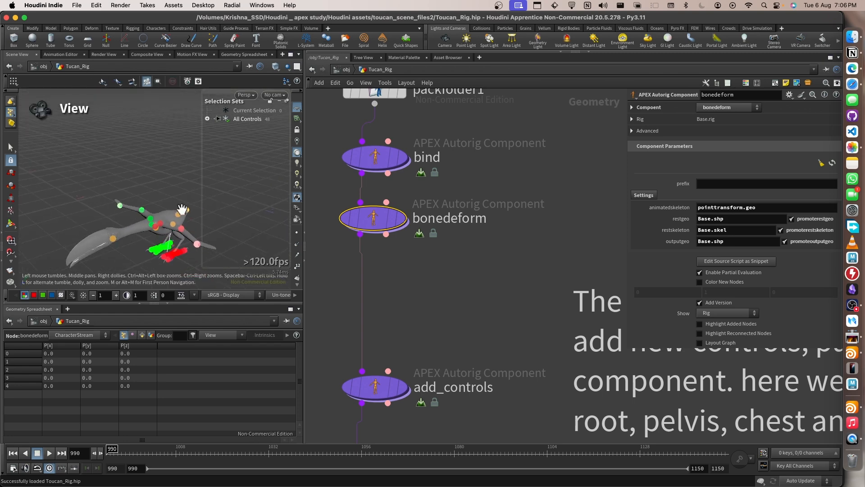
Display the add_controls, spline_back, spline_neck and multiik component outputs in turn to compare the controls each one adds.
middle_click_drag(449, 280, 431, 185)
scroll(431, 185, "down", 5)
scroll(431, 185, "up", 2)
left_click_drag(427, 244, 371, 203)
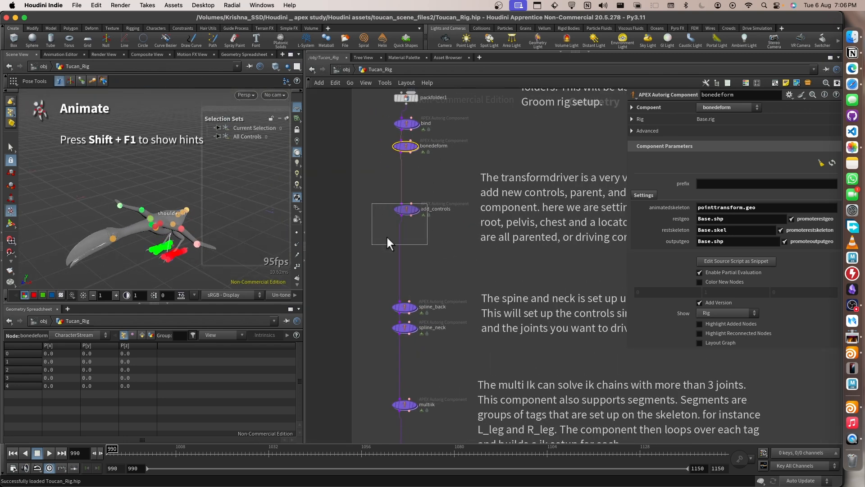
middle_click_drag(387, 275, 401, 202)
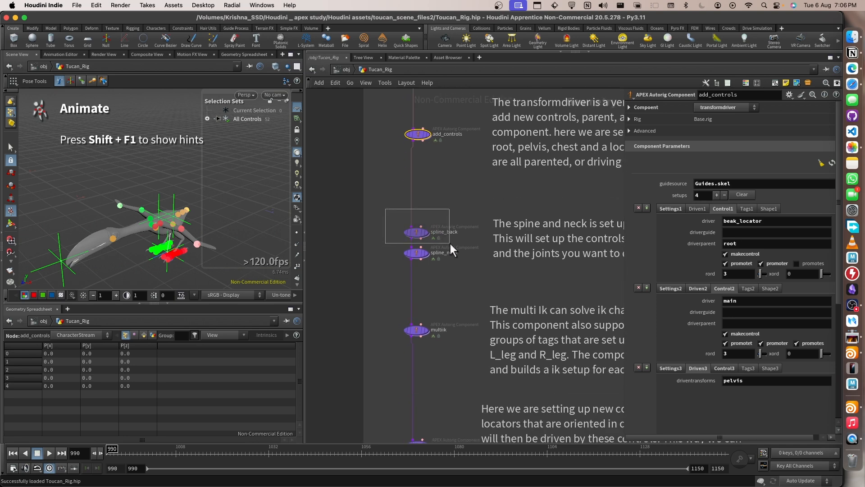
left_click_drag(450, 242, 448, 239)
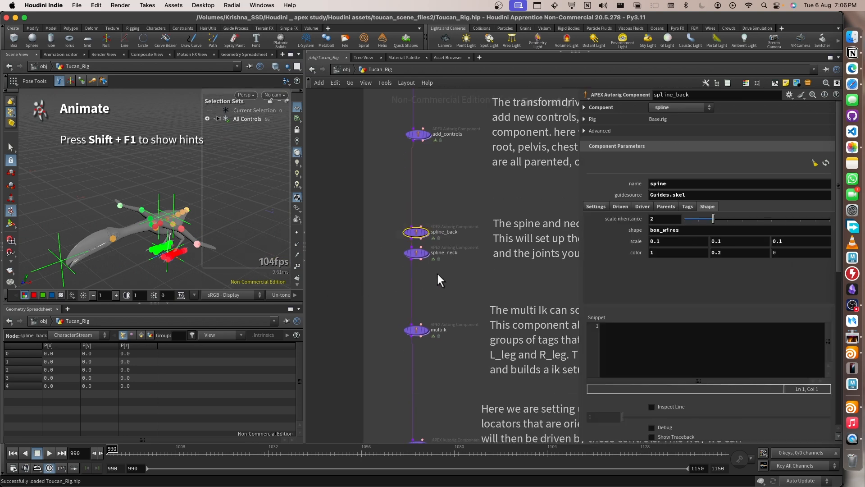
left_click_drag(437, 274, 365, 247)
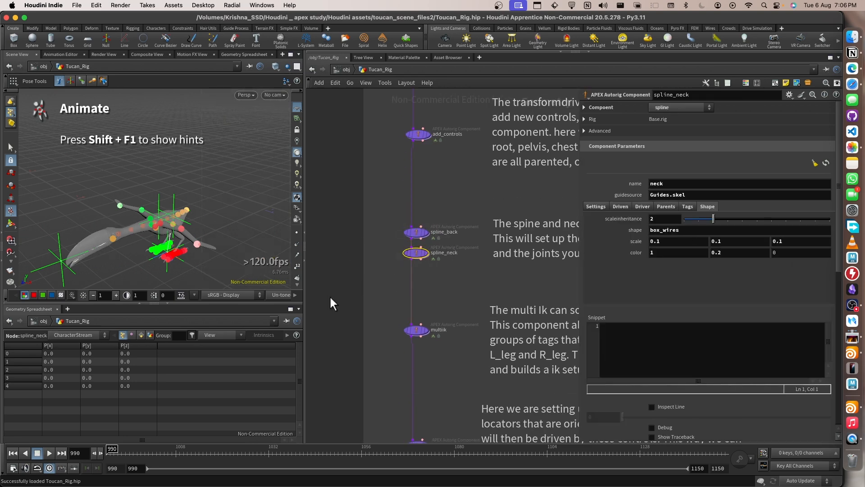
scroll(459, 157, "down", 5)
left_click_drag(379, 197, 463, 232)
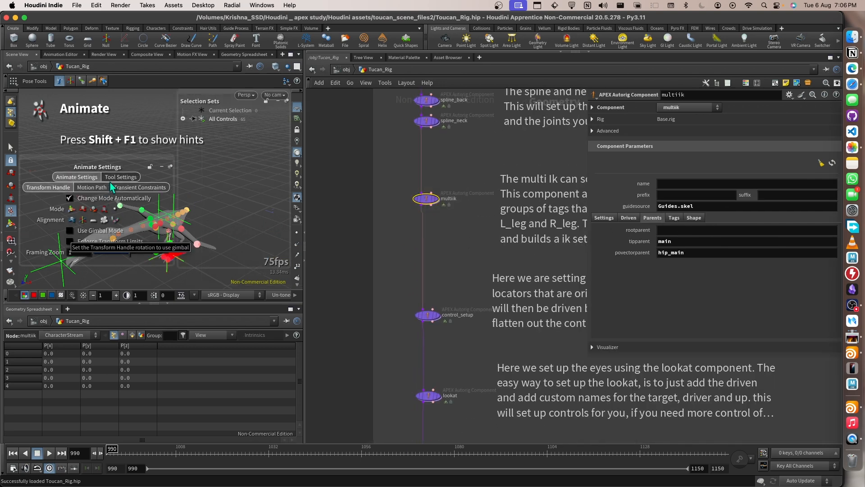
Collapse the Animate Settings and Selection Sets overlays to clear the viewport around the rig controls.
left_click(162, 166)
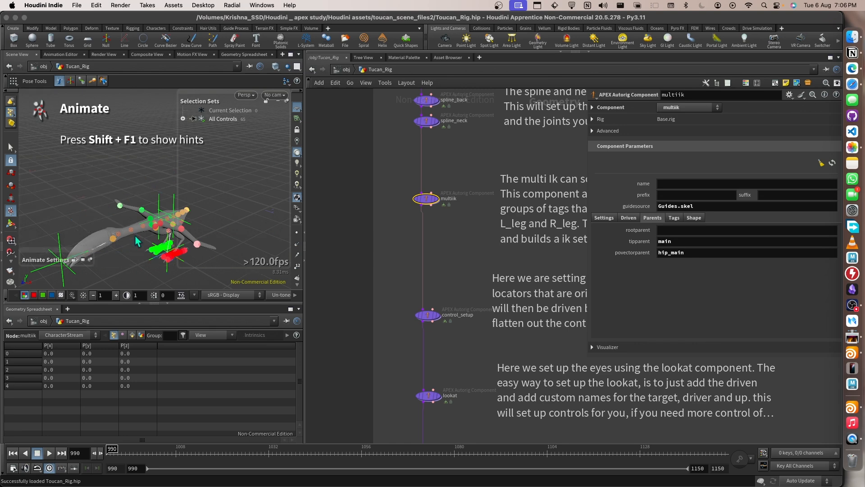
left_click(275, 102)
left_click_drag(252, 253, 261, 113)
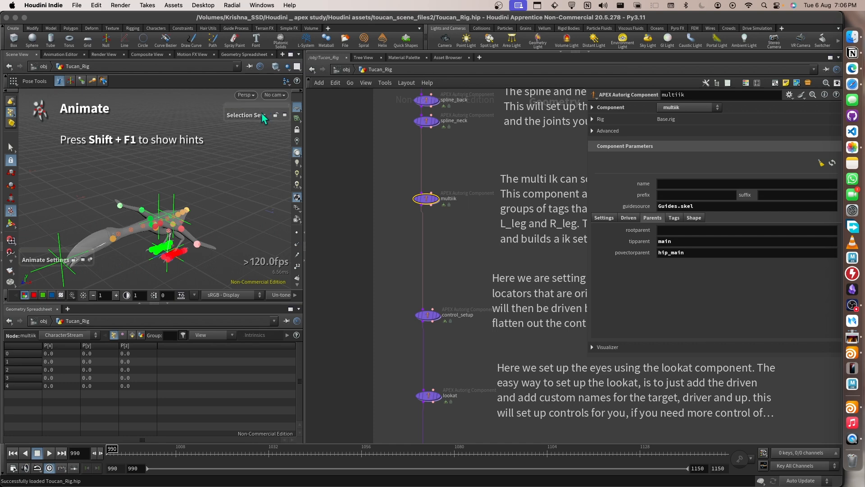
Display the control_setup component's output, compare its controls with multiik's on the toucan, and examine its driver settings.
left_click_drag(214, 199, 203, 187, "alt")
middle_click_drag(203, 187, 230, 146, "alt")
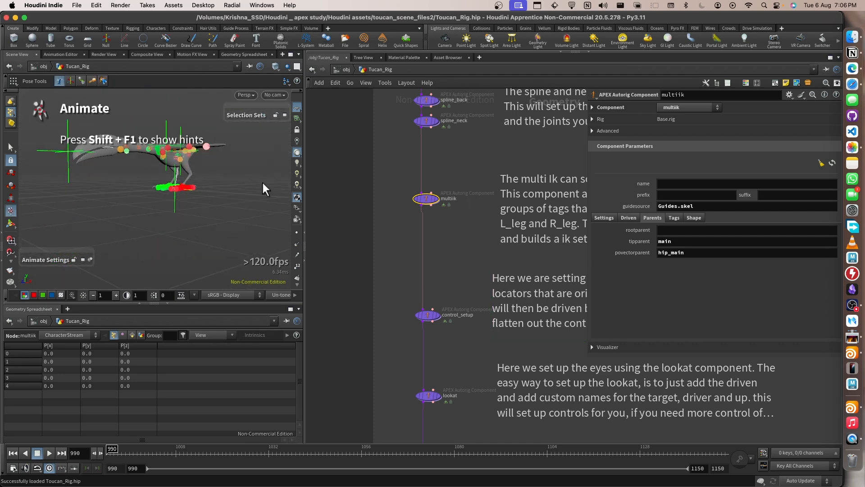
left_click_drag(386, 290, 453, 336)
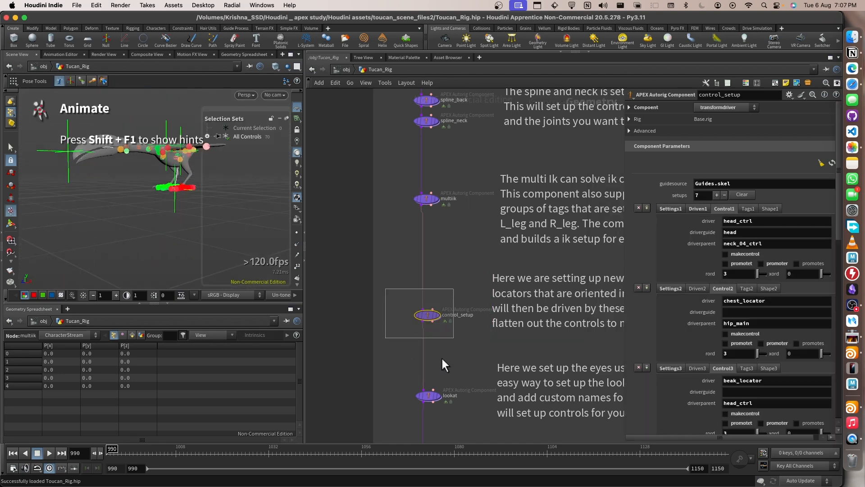
left_click_drag(148, 243, 116, 205, "alt")
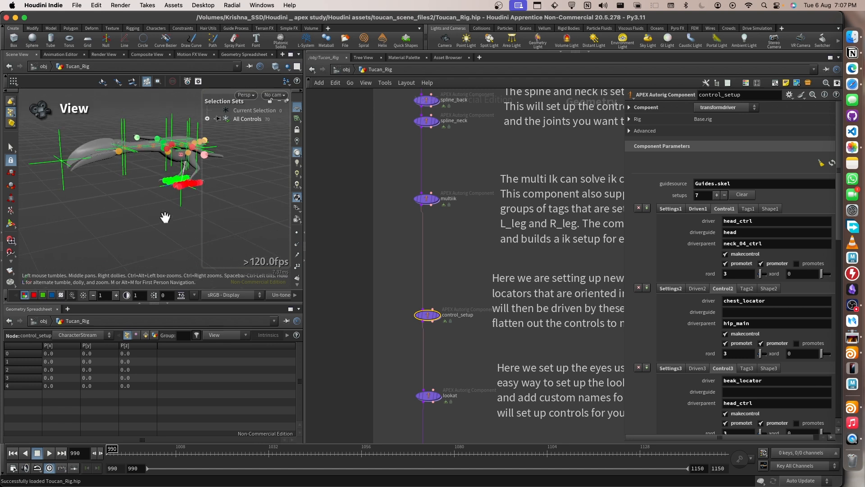
scroll(640, 238, "down", 1)
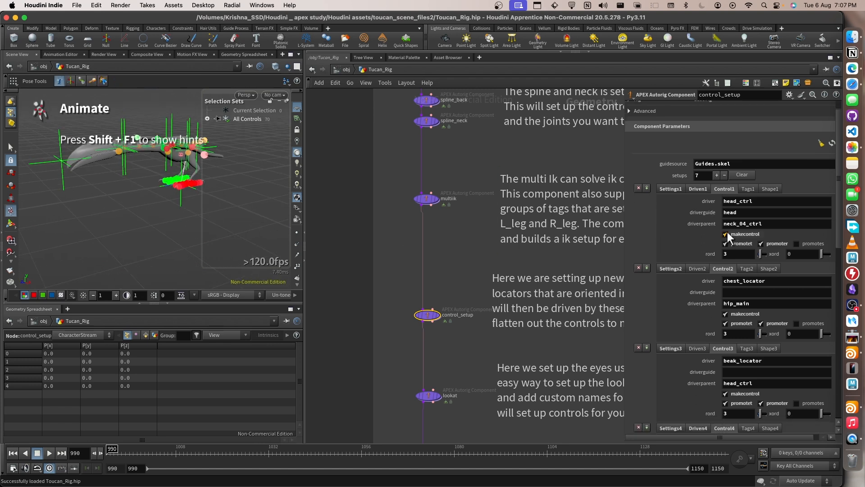
Display the lookat component's output and view the toucan's eye and target controls from another angle.
left_click_drag(385, 382, 477, 422)
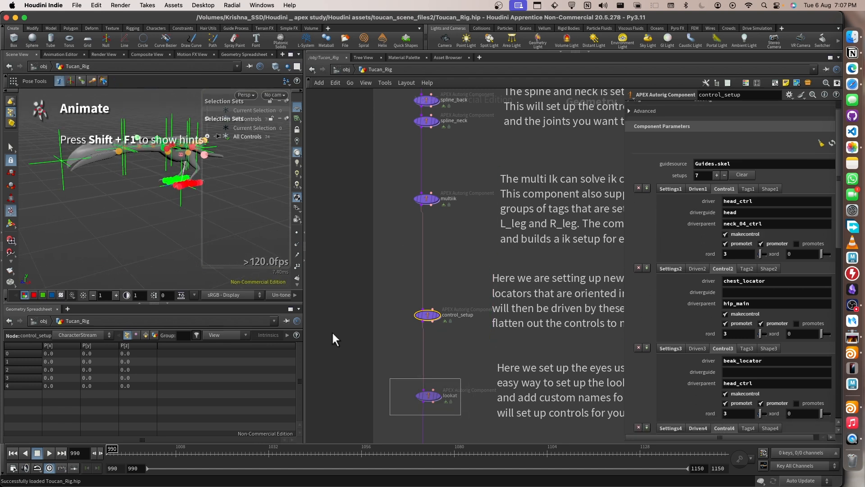
left_click_drag(64, 163, 143, 182, "alt")
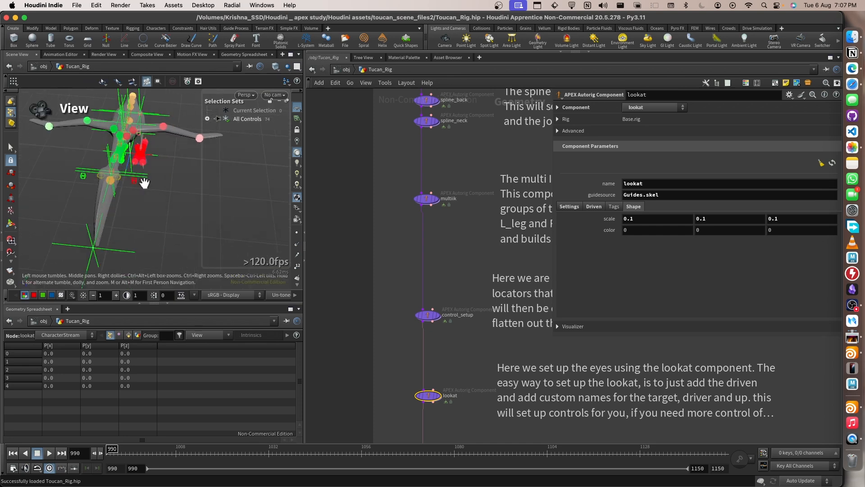
middle_click_drag(143, 181, 128, 130, "alt")
Try moving the lookat target control in front of the beak, and undo the move.
left_click(78, 190)
left_click_drag(78, 190, 175, 204)
key("ctrl+z")
Display the blendshape component's output in the Animate state and collapse the Animate Settings overlay.
scroll(448, 209, "down", 5)
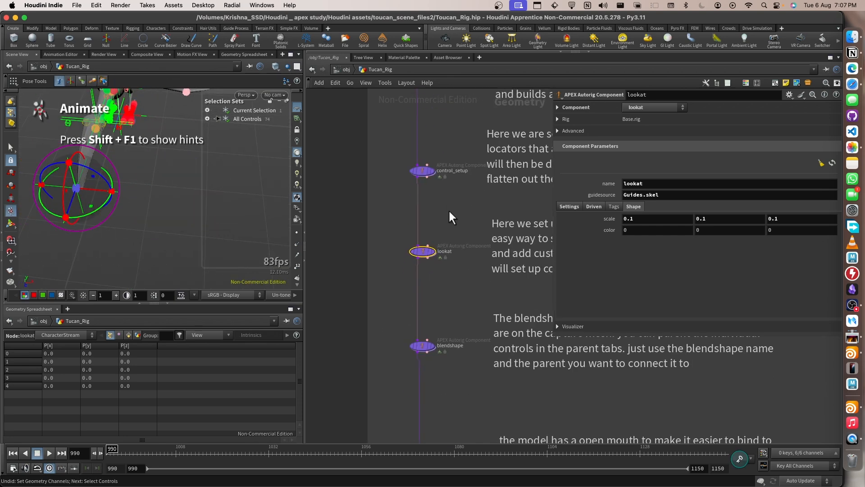
left_click_drag(456, 310, 376, 373)
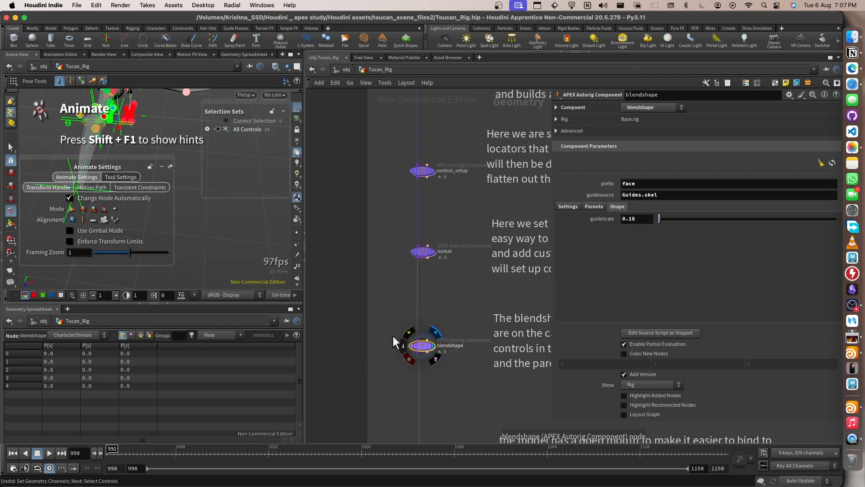
key("Escape")
left_click_drag(199, 223, 177, 208, "alt")
left_click(162, 167)
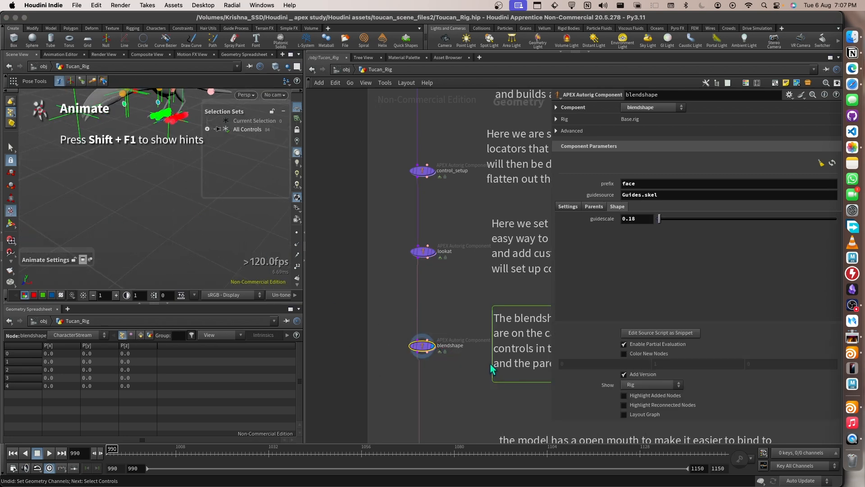
Display the deltamush component's output and look through the available autorig component types, keeping deltamush.
scroll(490, 364, "down", 5)
middle_click_drag(470, 364, 461, 221)
middle_click_drag(455, 307, 432, 273)
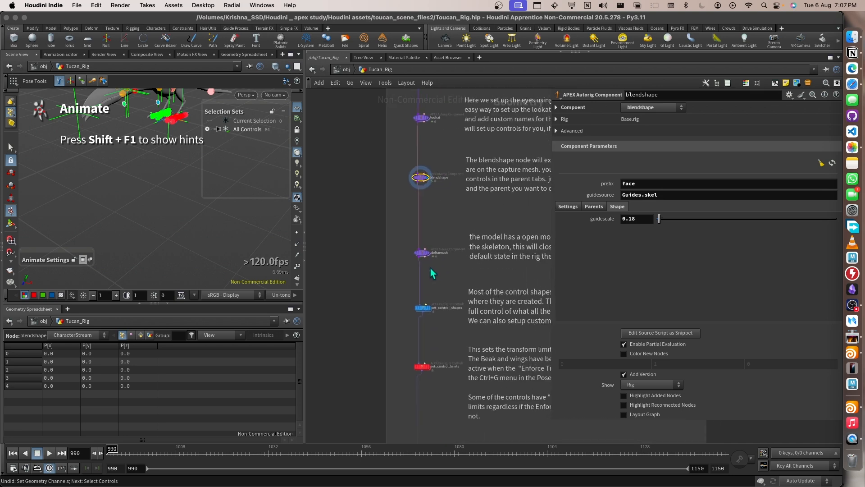
scroll(430, 265, "up", 4)
left_click_drag(444, 263, 348, 207)
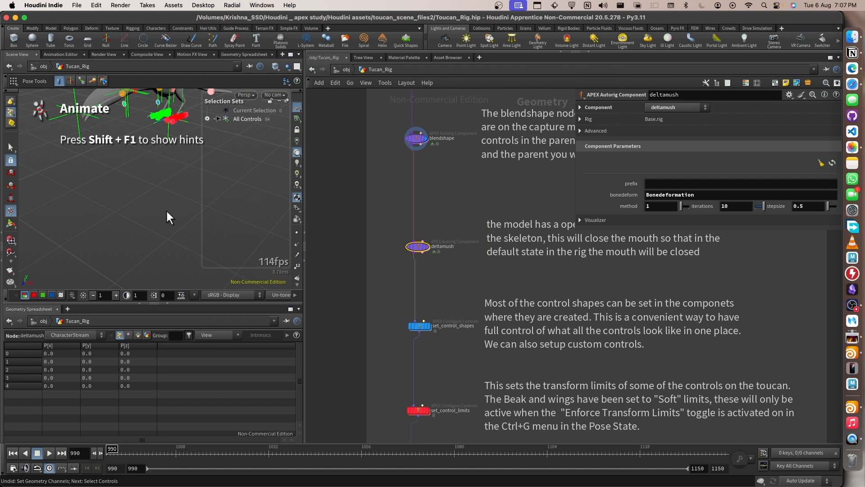
left_click(671, 108)
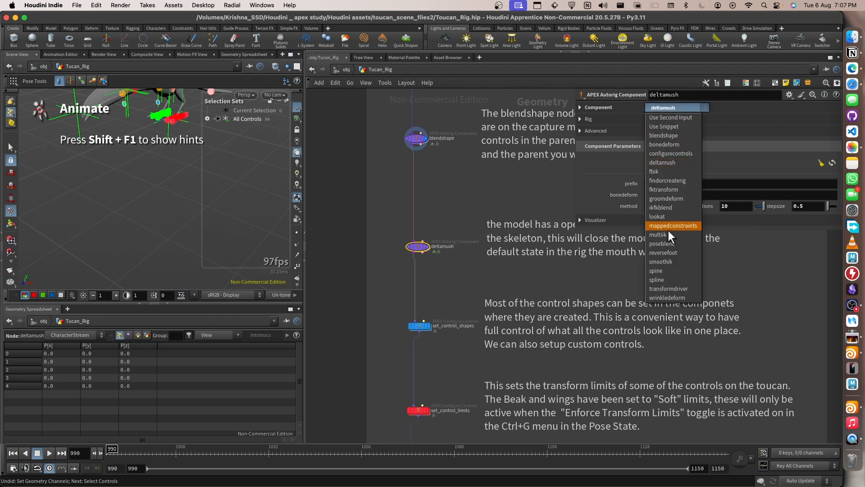
left_click(509, 214)
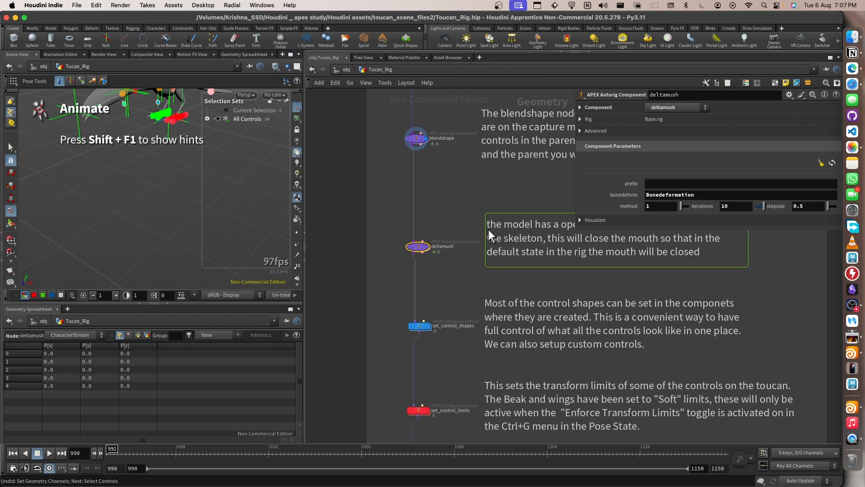
Display the set_control_shapes and set_control_limits outputs in turn, viewing the whole toucan with its custom control shapes.
left_click_drag(439, 293, 376, 347)
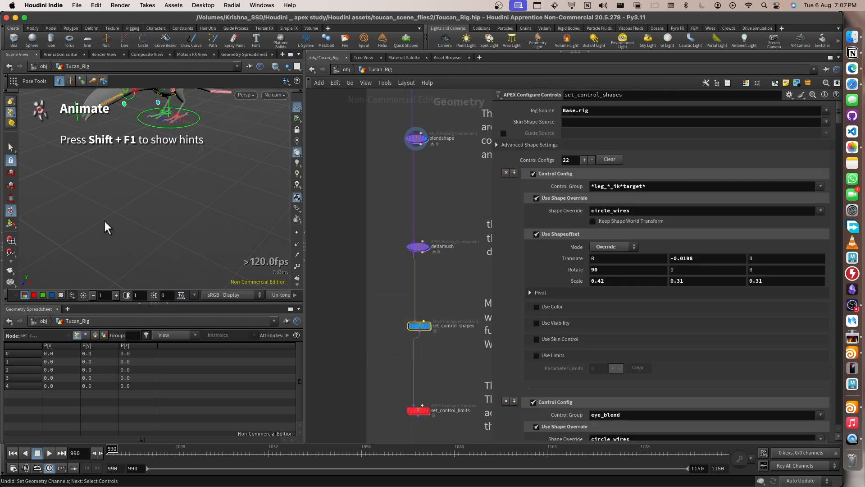
mouse_move(188, 176)
left_mouse_down()
mouse_move(174, 173)
mouse_move(203, 181)
left_mouse_up()
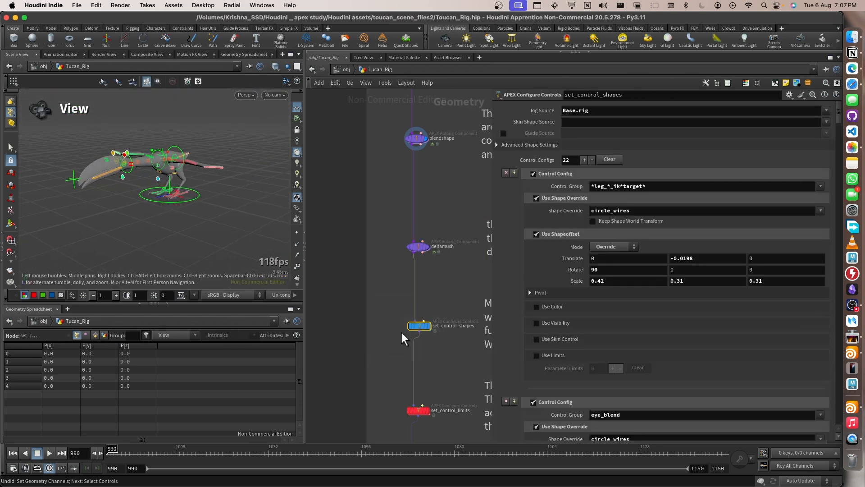
scroll(401, 331, "down", 3)
middle_click_drag(428, 344, 425, 233)
left_click_drag(386, 279, 334, 271)
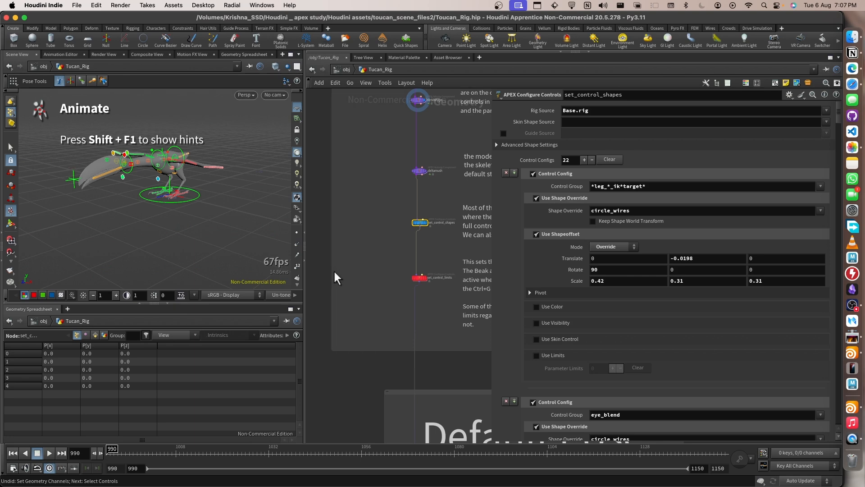
left_click_drag(440, 299, 429, 282)
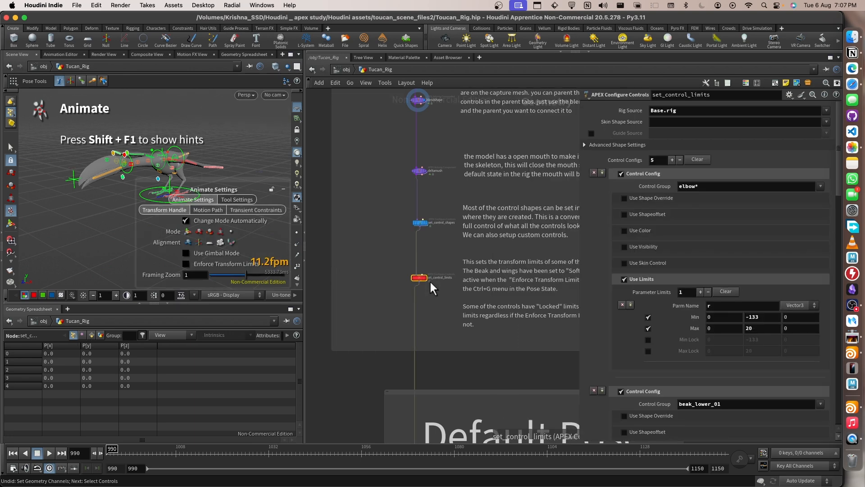
Examine the limit settings in set_control_limits for the elbow*, beak_lower_01 and *bls* control groups.
scroll(429, 280, "up", 6)
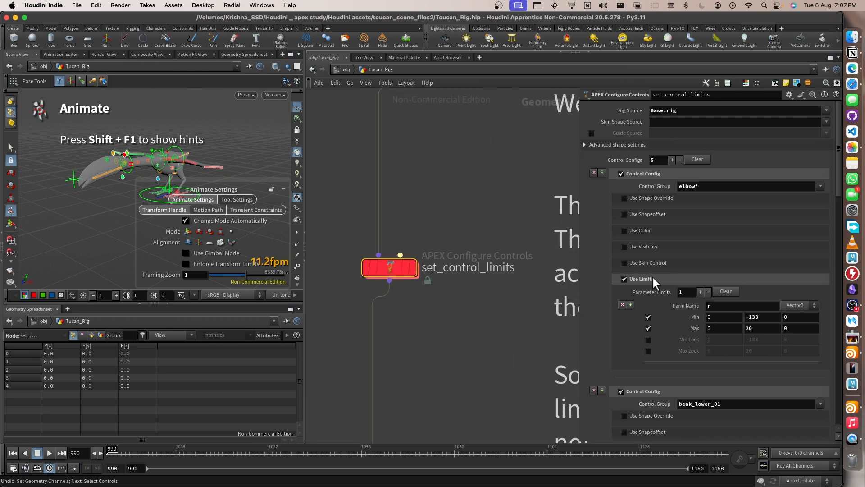
mouse_move(411, 269)
scroll(766, 317, "down", 5)
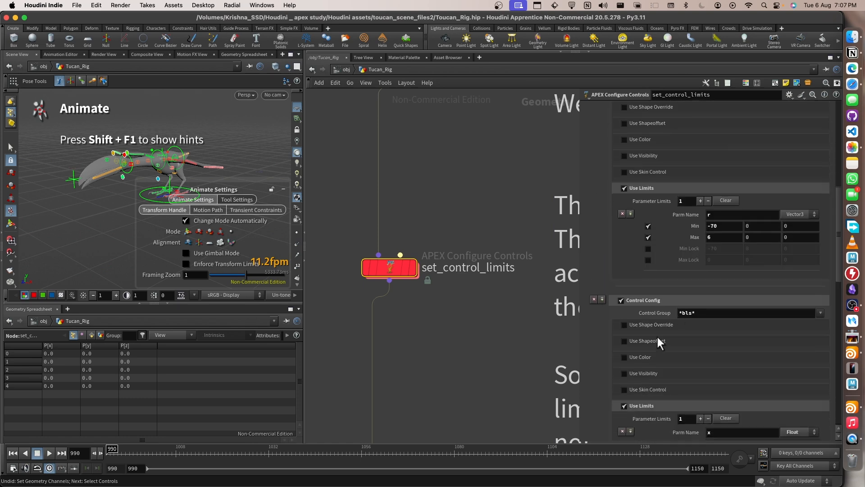
scroll(388, 339, "down", 1)
Display the set_initial_pose and material subnetwork outputs in turn from the Default Pose section.
scroll(461, 351, "down", 5)
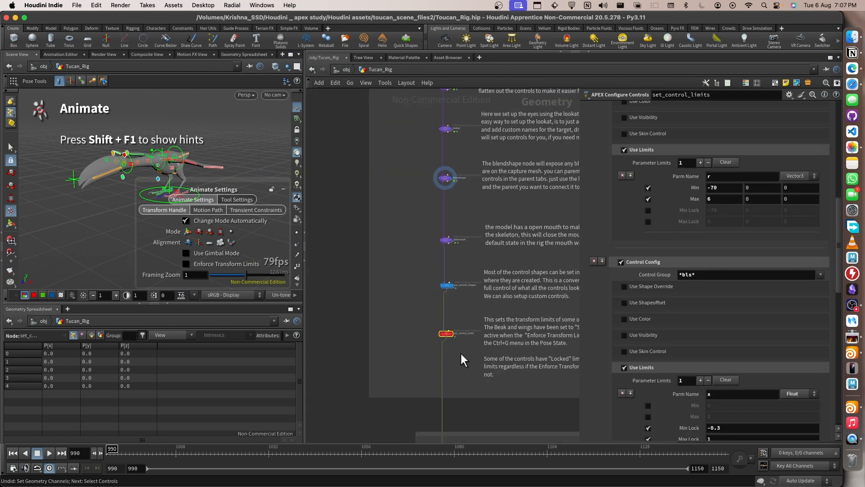
middle_click_drag(461, 351, 452, 212)
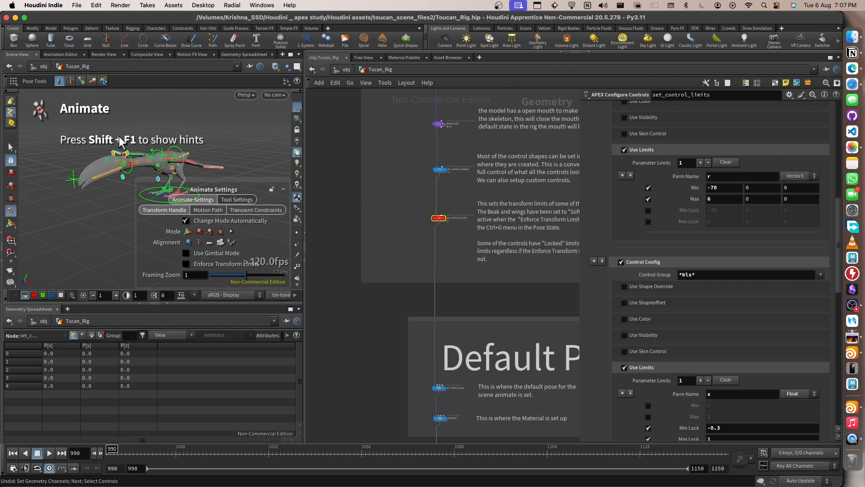
middle_click_drag(498, 314, 409, 119)
left_click(355, 228)
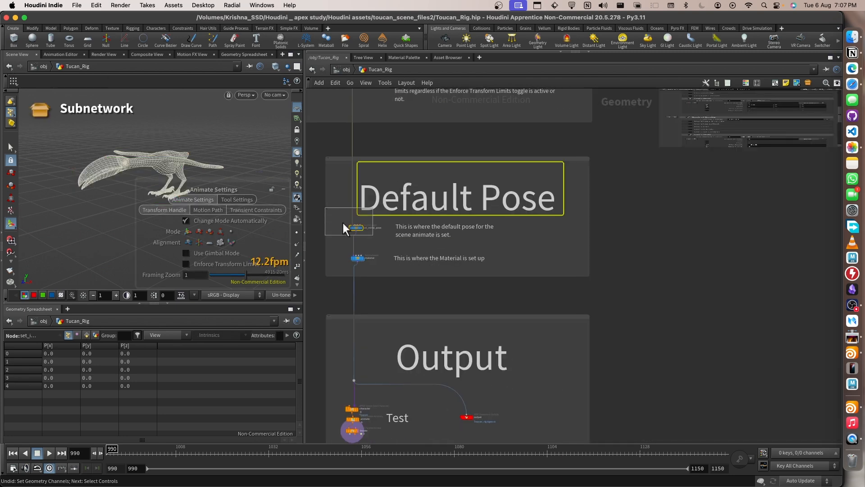
scroll(363, 226, "up", 6)
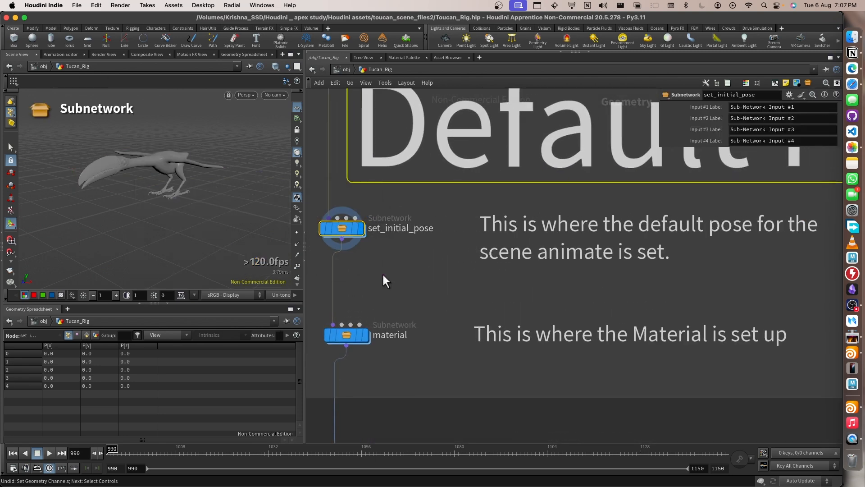
left_click_drag(426, 291, 306, 362)
left_click(366, 339)
Examine the Output section of the network with its test character, animate and output nodes.
scroll(469, 322, "down", 6)
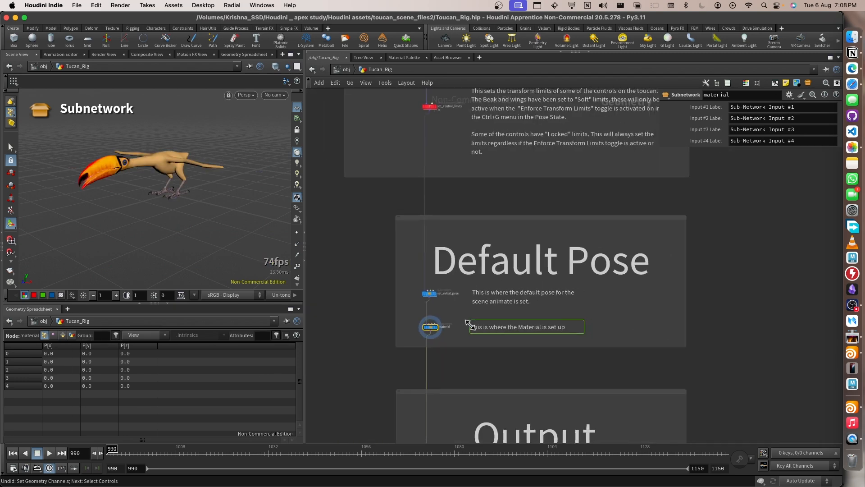
middle_click_drag(481, 338, 479, 188)
scroll(514, 295, "up", 1)
middle_click_drag(513, 296, 522, 198)
scroll(484, 251, "up", 1)
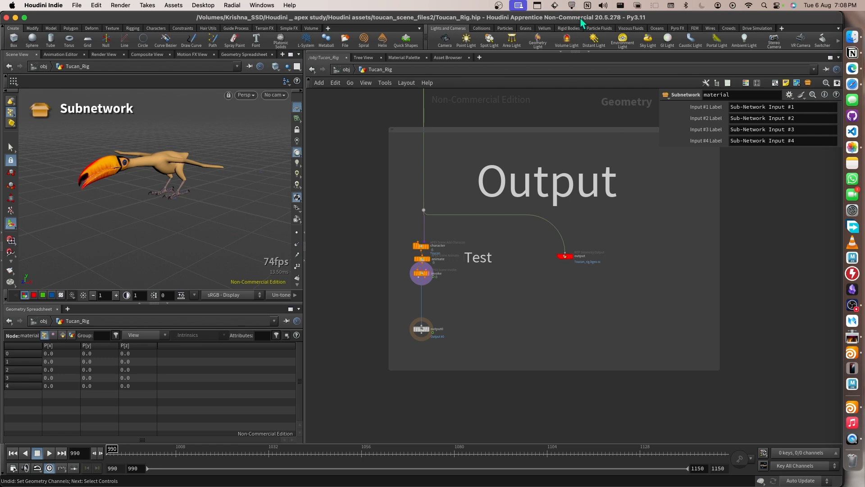
left_click(572, 6)
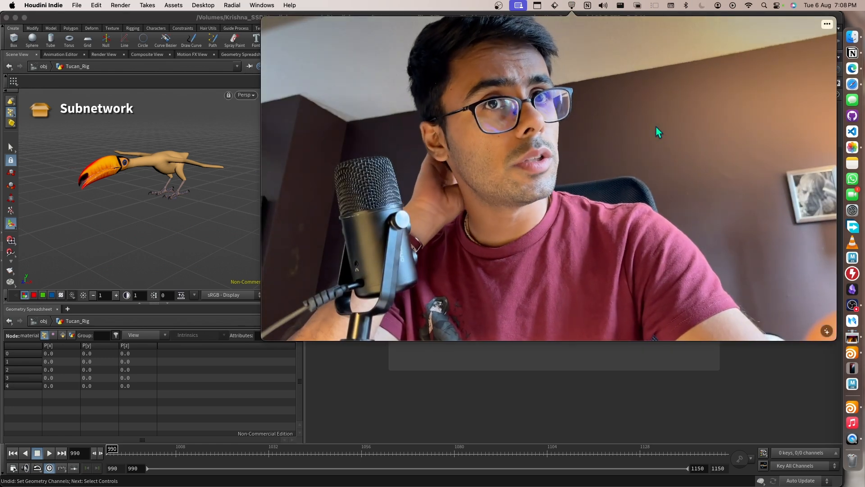